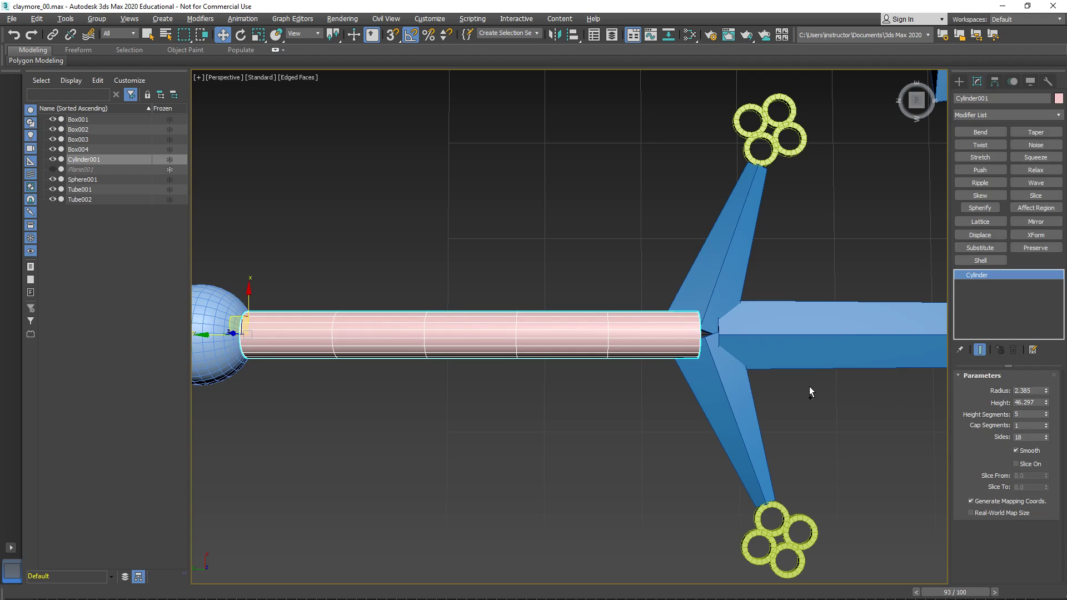
- Set the grip cylinder's number of sides to 16
double_click(1031, 437)
type("16")
key("Return")
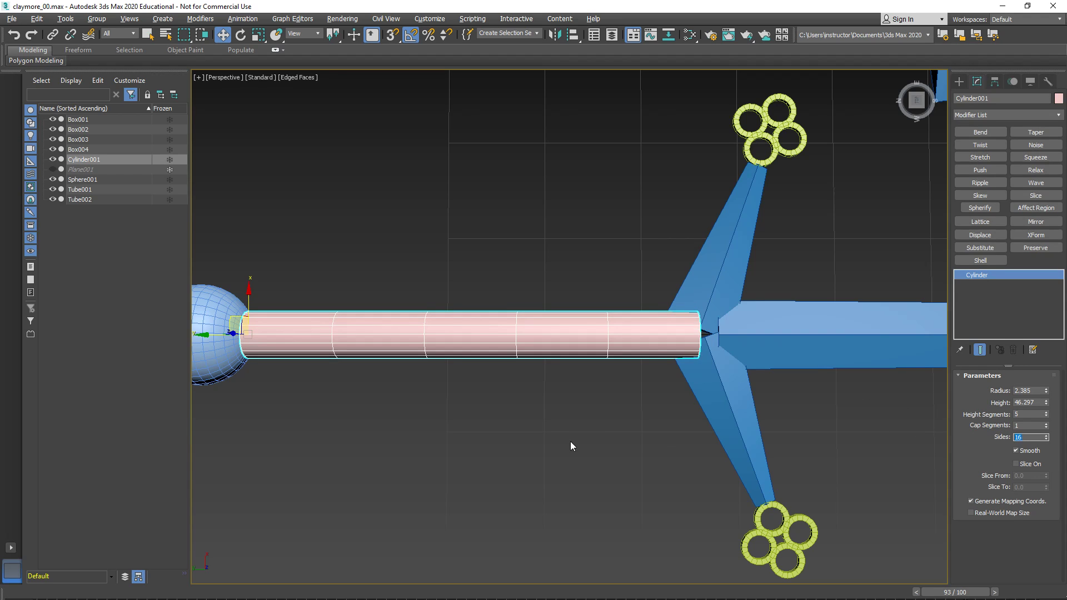
- Set the pommel sphere to 16 segments
middle_click_drag(381, 411, 529, 415)
left_click(364, 375)
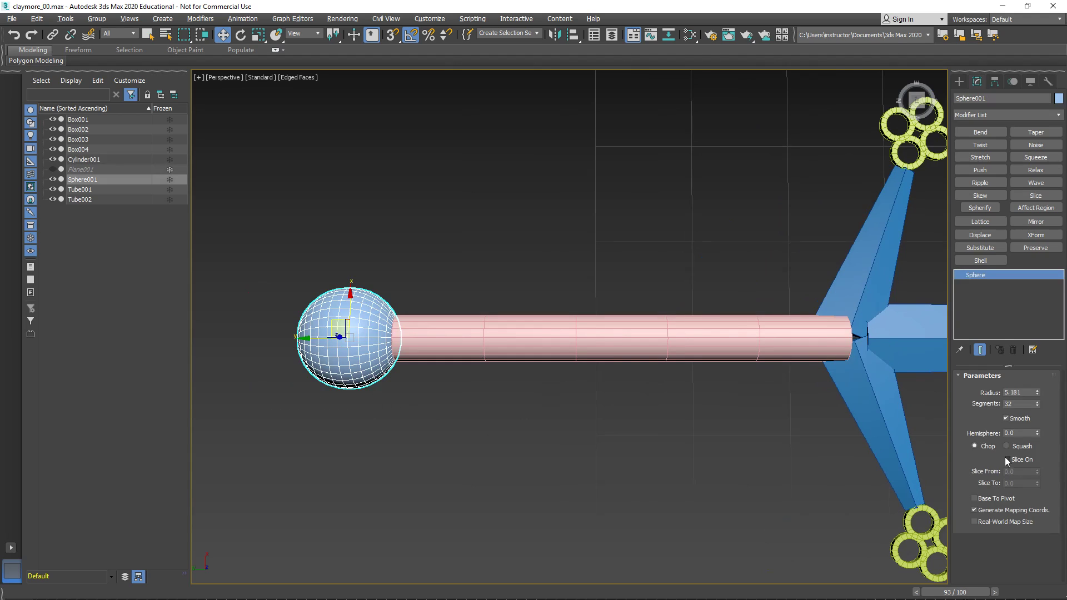
left_click_drag(1022, 406, 965, 406)
type("16")
key("Return")
- Clone the lower four-ring ornament and place the copy at the narrow tip of the separate tapered piece
middle_click_drag(725, 515, 576, 412)
left_click(561, 360)
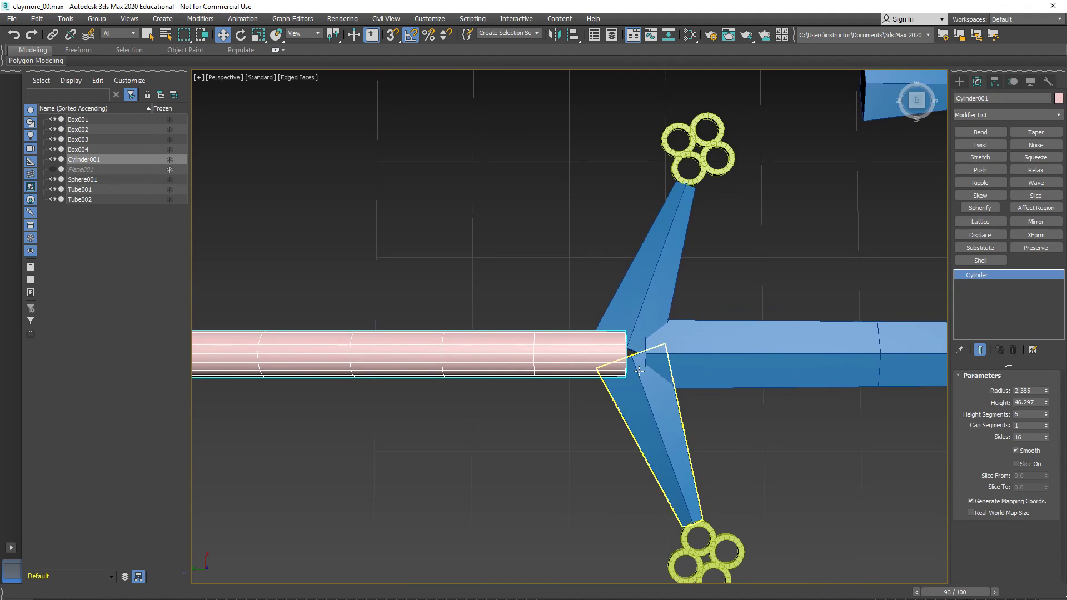
middle_click_drag(657, 225, 616, 182)
middle_click_drag(686, 390, 660, 377)
scroll(702, 375, "up", 3)
scroll(702, 375, "down", 6)
left_click(626, 441)
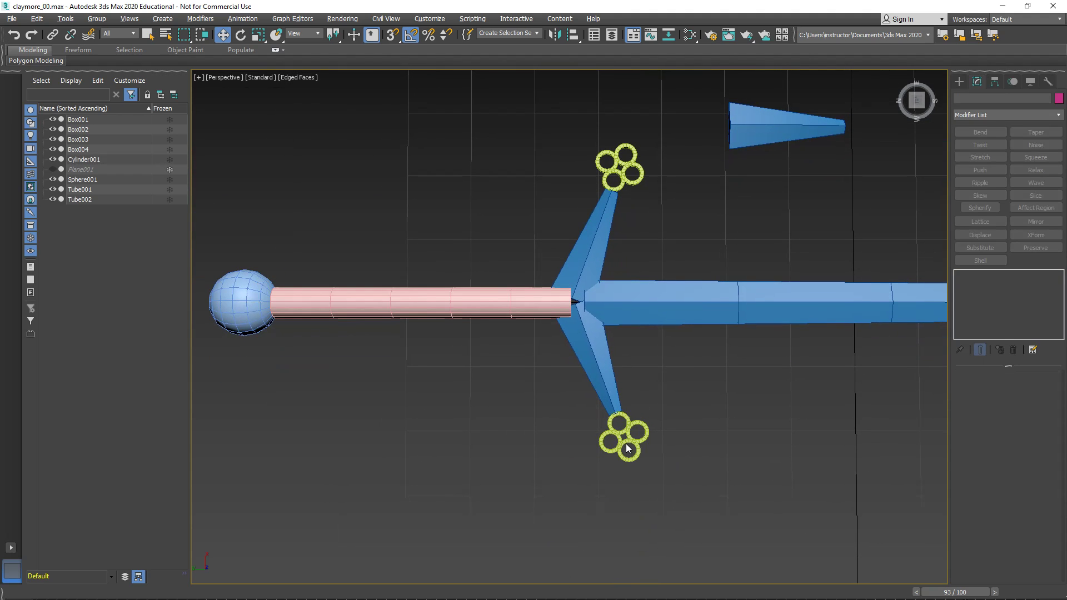
left_click(627, 441)
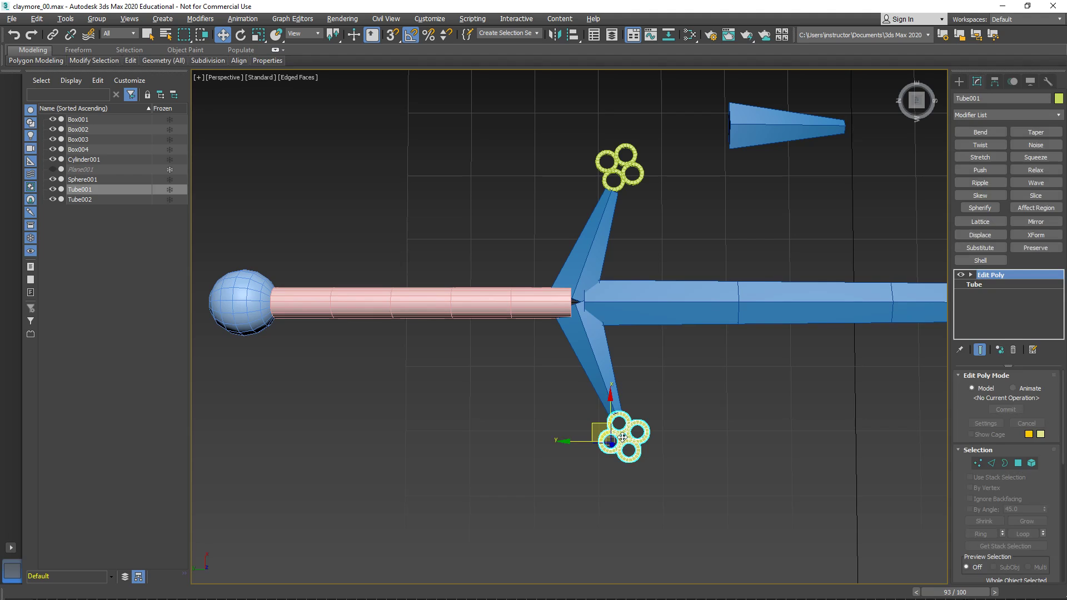
mouse_move(594, 426)
left_mouse_down("shift")
mouse_move(782, 217)
mouse_move(846, 113)
left_mouse_up("shift")
left_click(535, 375)
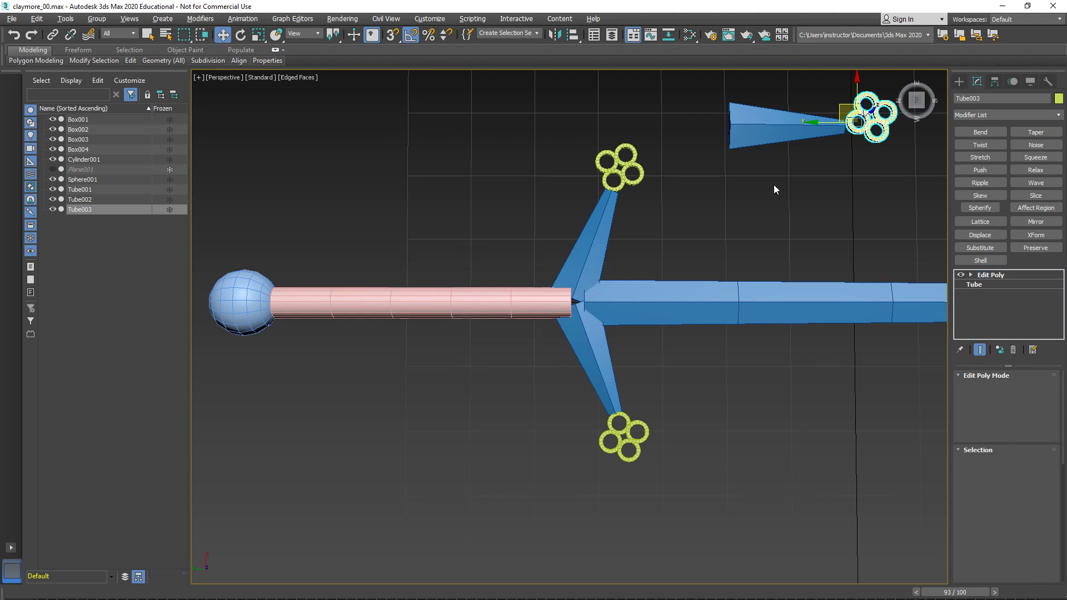
- Rotate the copied four-ring ornament so its rings line up symmetrically with the tapered piece's long axis
key("z")
middle_click_drag(733, 214, 828, 235)
left_click(606, 255, "ctrl")
middle_click_drag(787, 412, 675, 399)
left_click(690, 306)
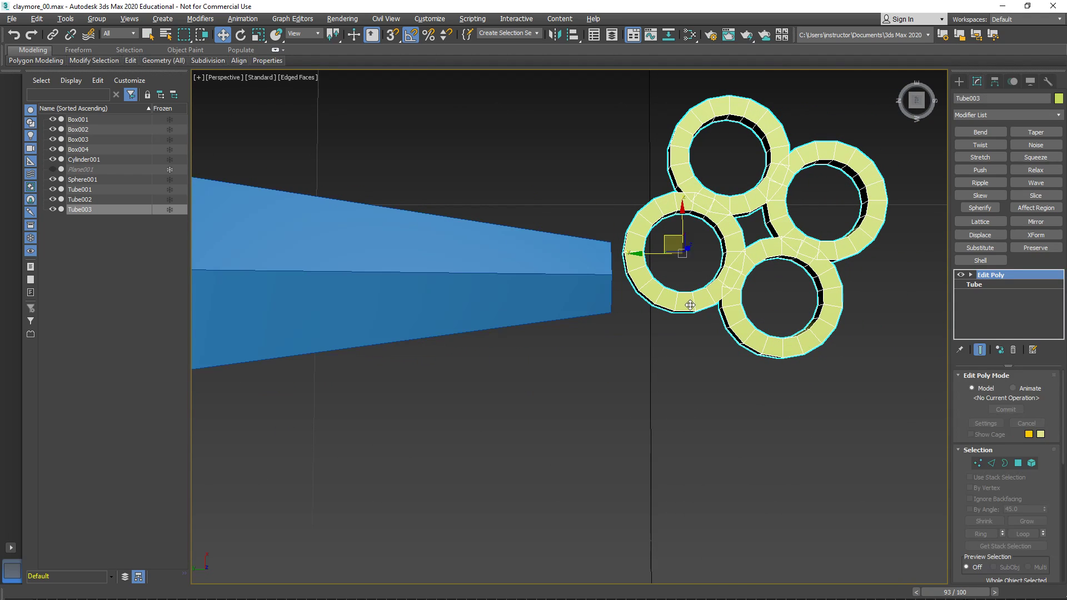
key("e")
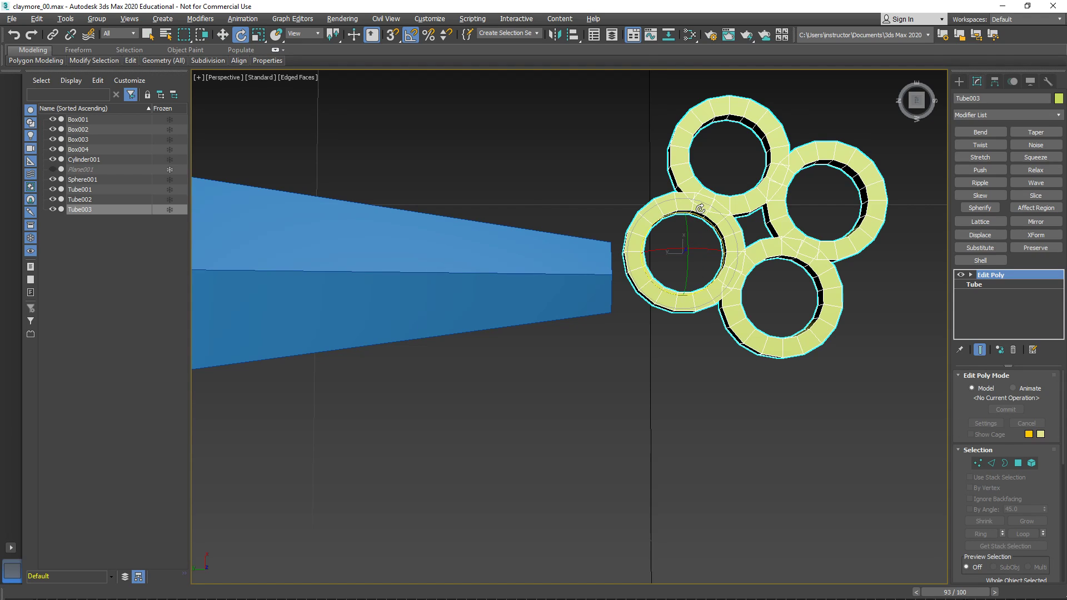
left_click_drag(701, 211, 711, 214)
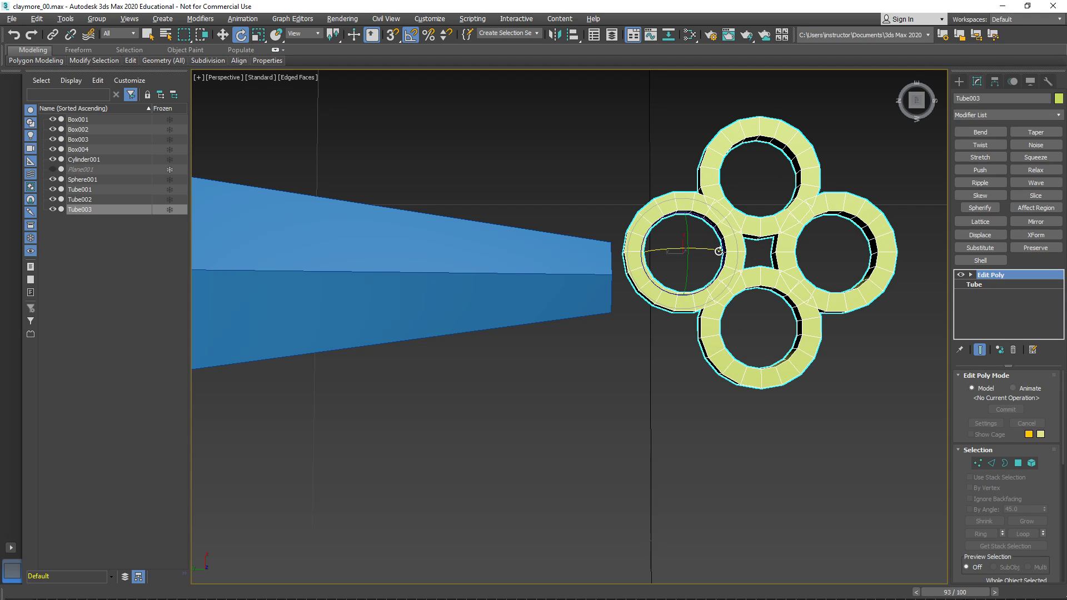
- In the Top view with edged faces shown, move the ring ornament onto the tapered piece's tip, centred on its ridge line
key("alt+w")
right_click(529, 220)
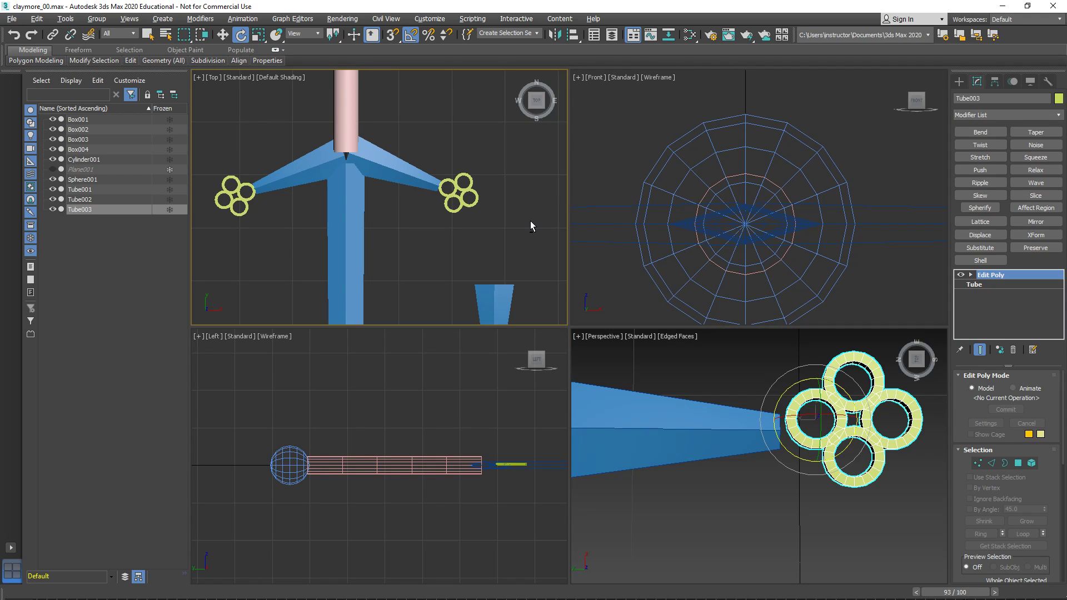
key("alt+w")
key("z")
scroll(629, 342, "down", 2)
key("F4")
key("w")
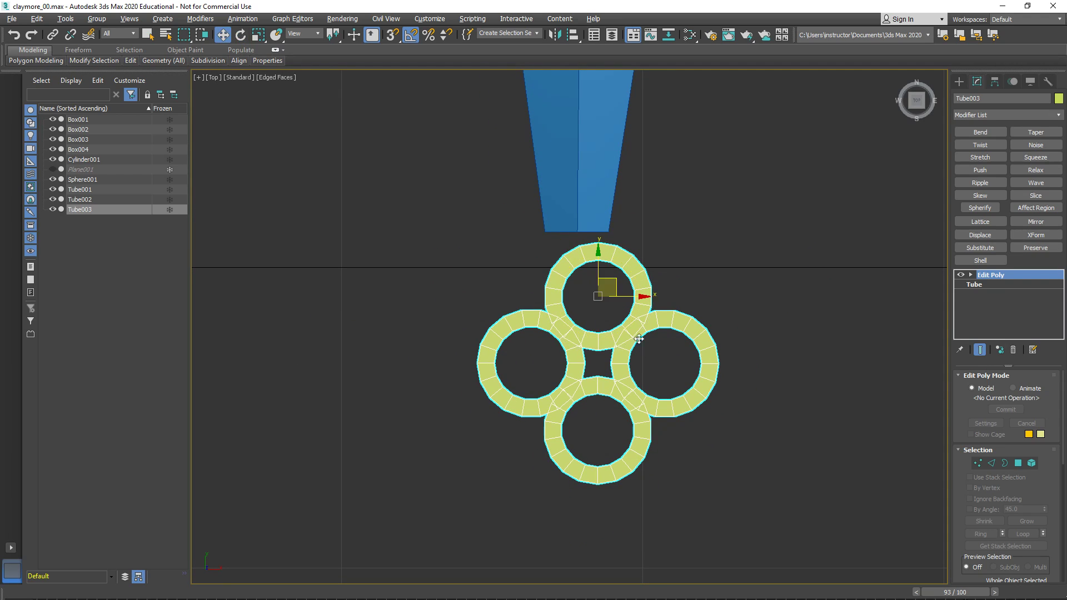
left_click_drag(617, 285, 598, 246)
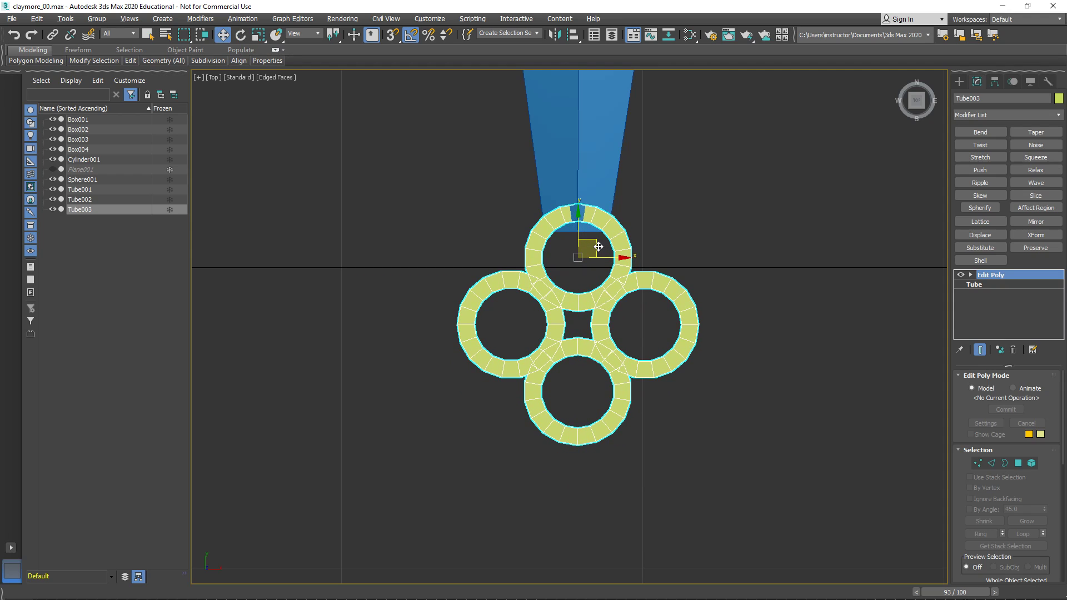
- In the Perspective view, lower the ring ornament slightly along Z to centre it on the tapered piece's tip
key("alt+w")
right_click(687, 434)
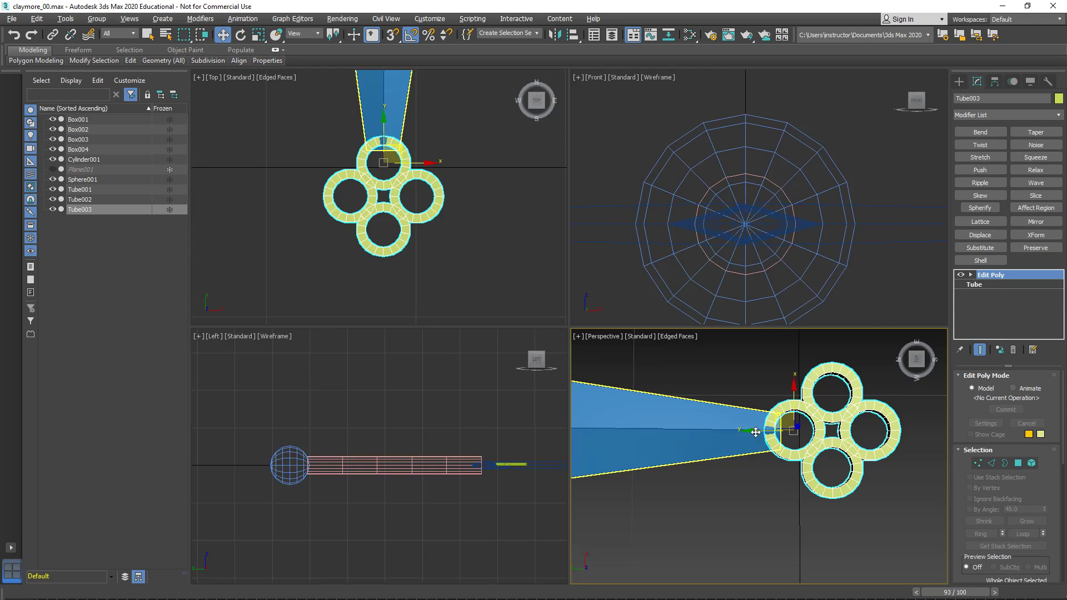
key("alt+w")
middle_click_drag(687, 435, 700, 357, "alt")
scroll(649, 307, "up", 5)
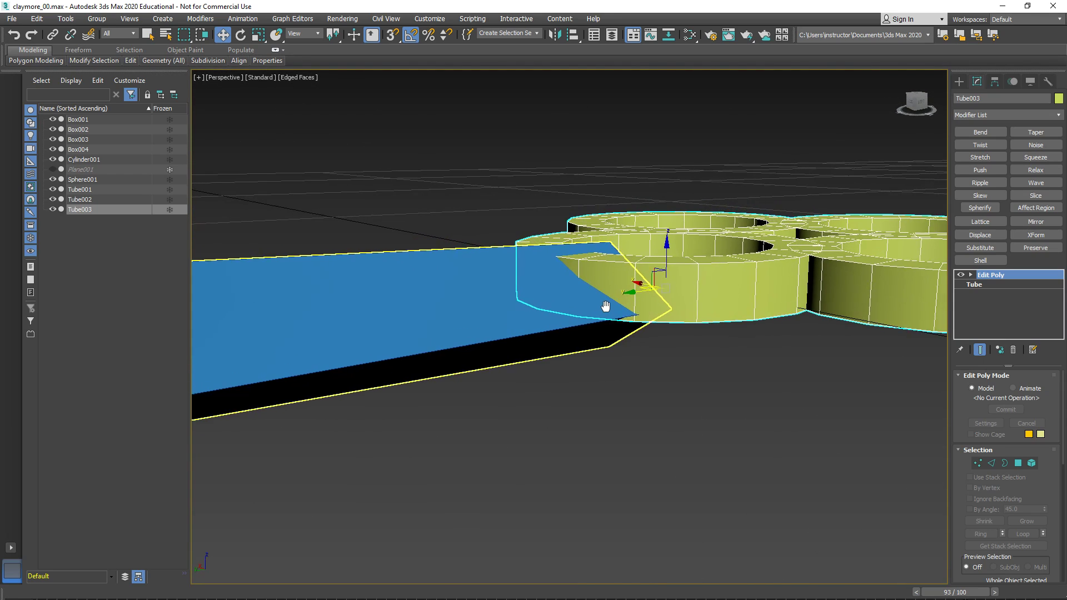
left_click_drag(667, 254, 670, 271)
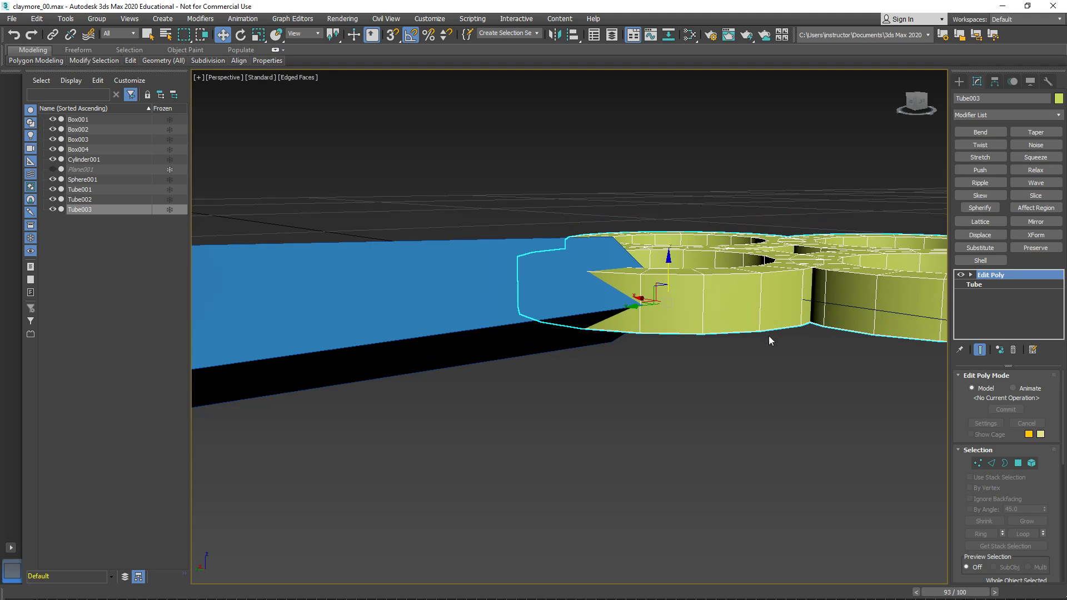
- Set the ornament's base Tube to 2 height segments, accepting the topology warning with Hold/Yes
left_click(988, 285)
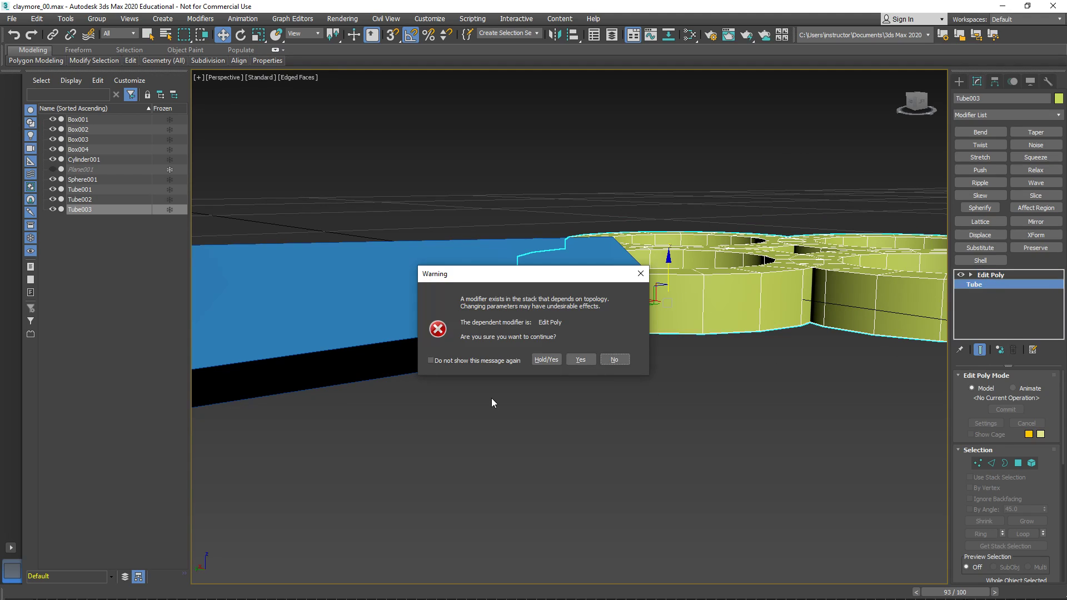
left_click(453, 360)
left_click(544, 364)
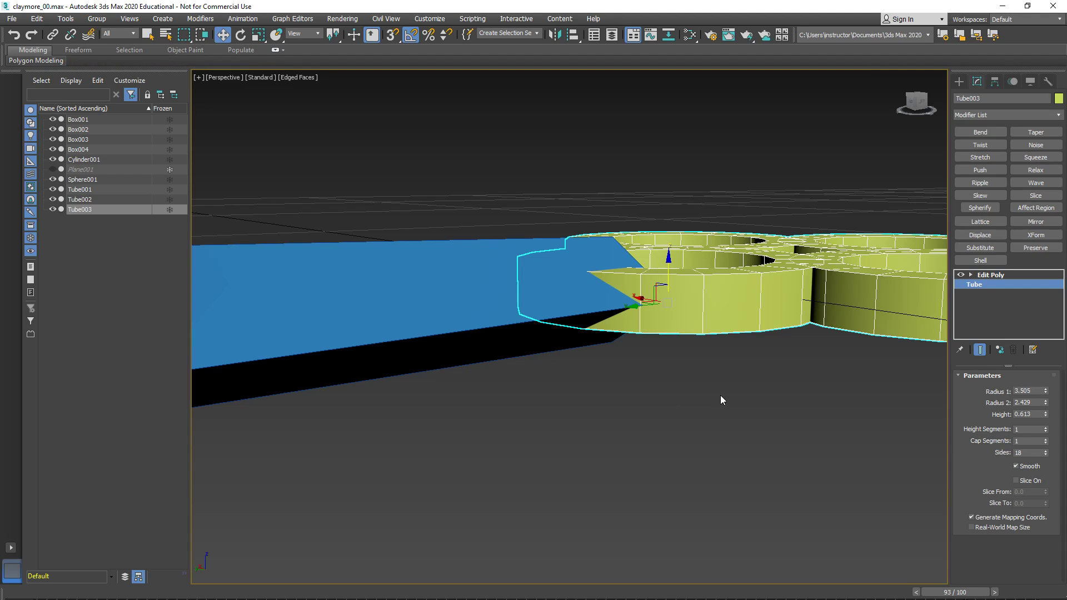
left_click(1045, 428)
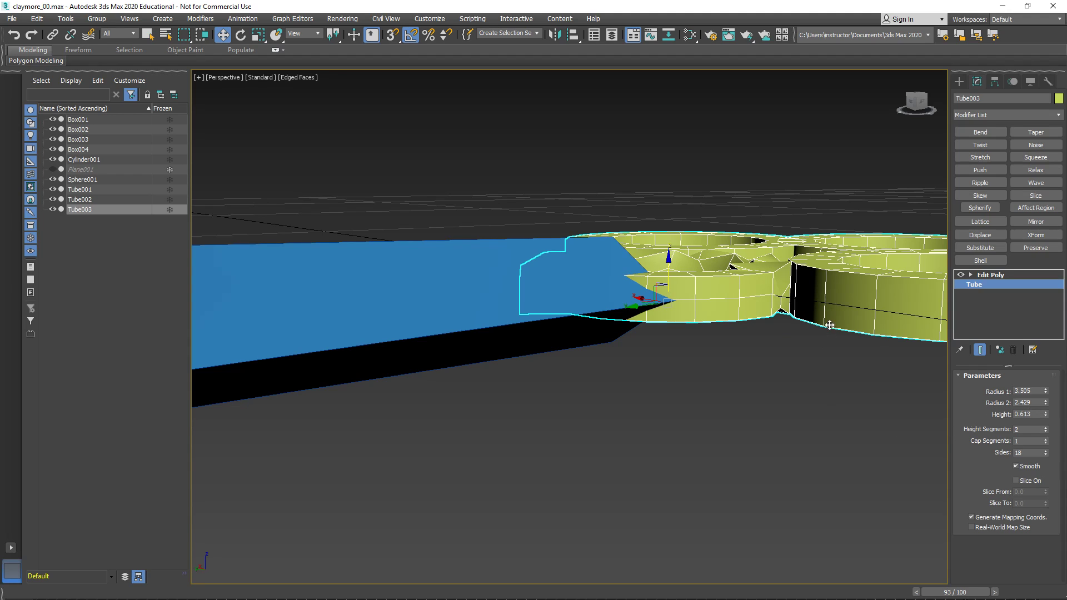
middle_click_drag(809, 305, 778, 353, "alt")
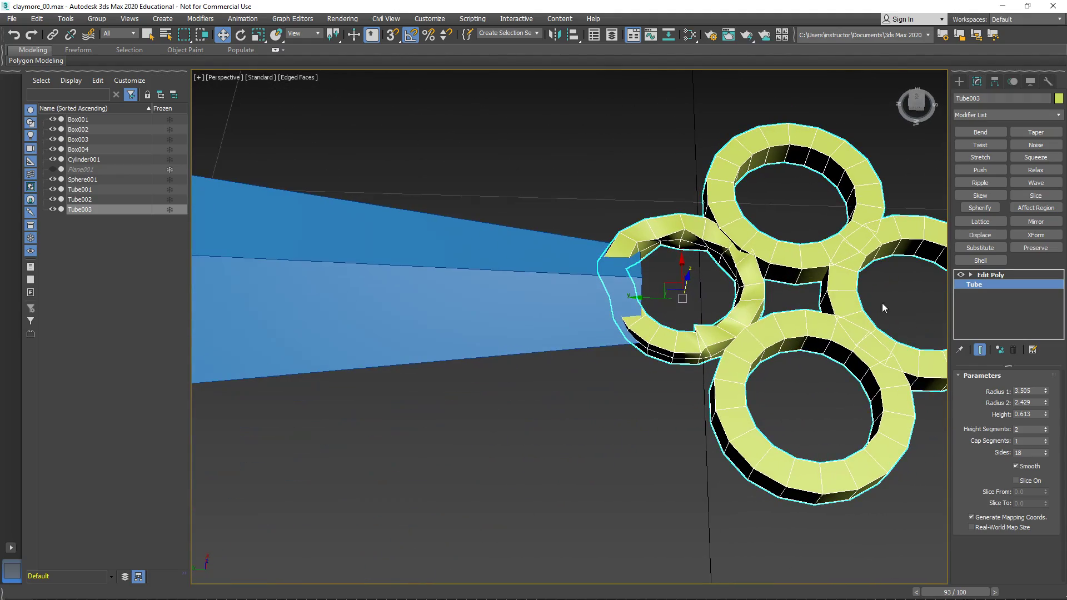
scroll(922, 305, "down", 4)
middle_click_drag(714, 303, 727, 310, "alt")
middle_click_drag(831, 309, 751, 318)
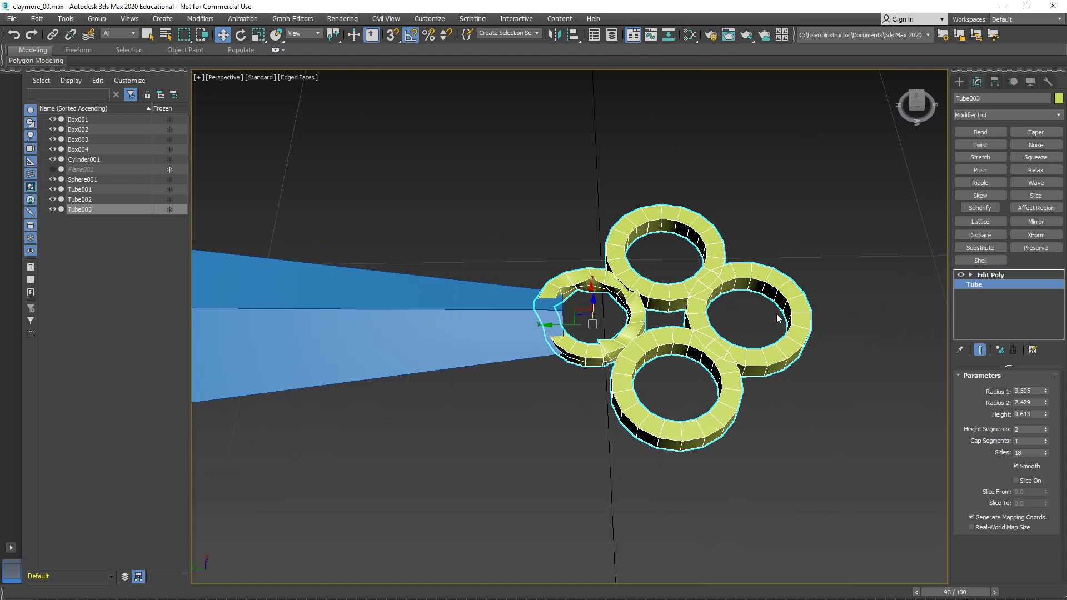
- Remove the Edit Poly modifier from the copied ornament, leaving only its base tube
left_click(995, 275)
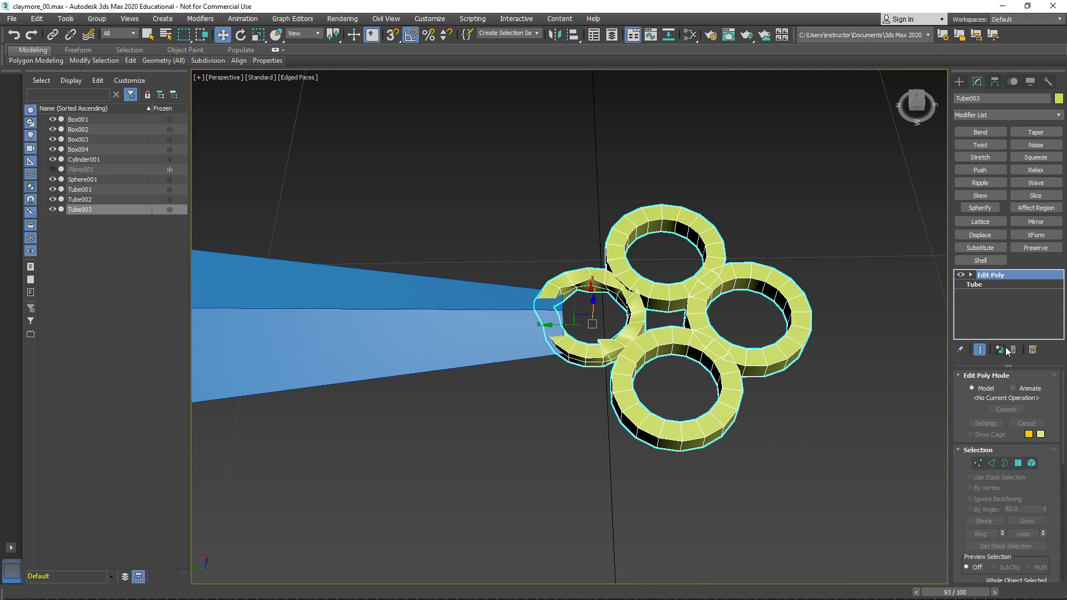
left_click(1013, 350)
left_click_drag(548, 323, 564, 322)
scroll(465, 351, "down", 6)
middle_click_drag(465, 351, 477, 374)
scroll(618, 326, "up", 5)
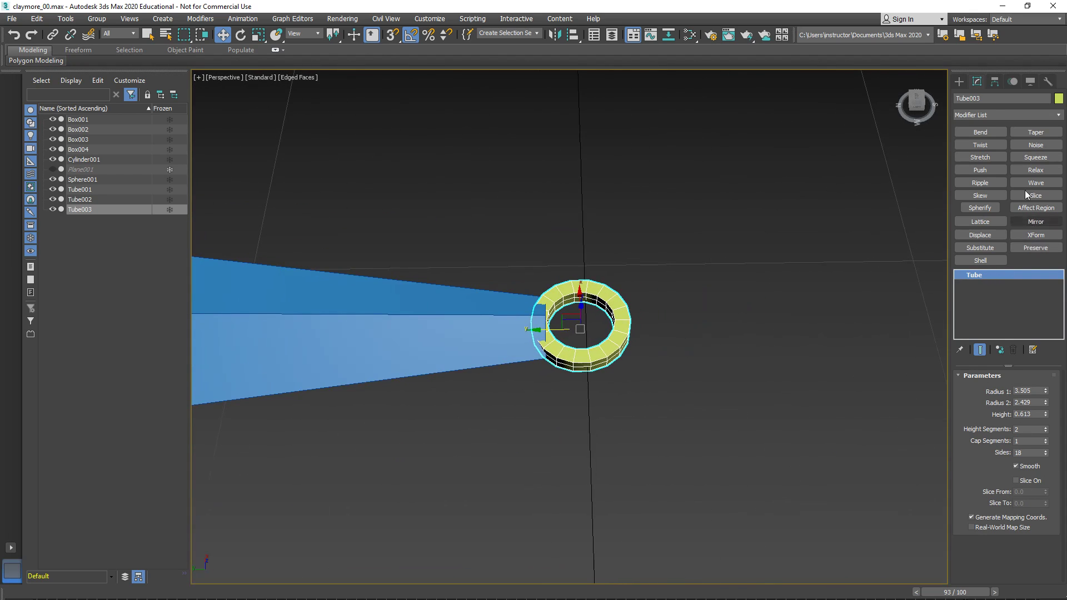
- Switch to the Mesh Editing modifier set and apply a new Edit Poly modifier to the tube
right_click(988, 116)
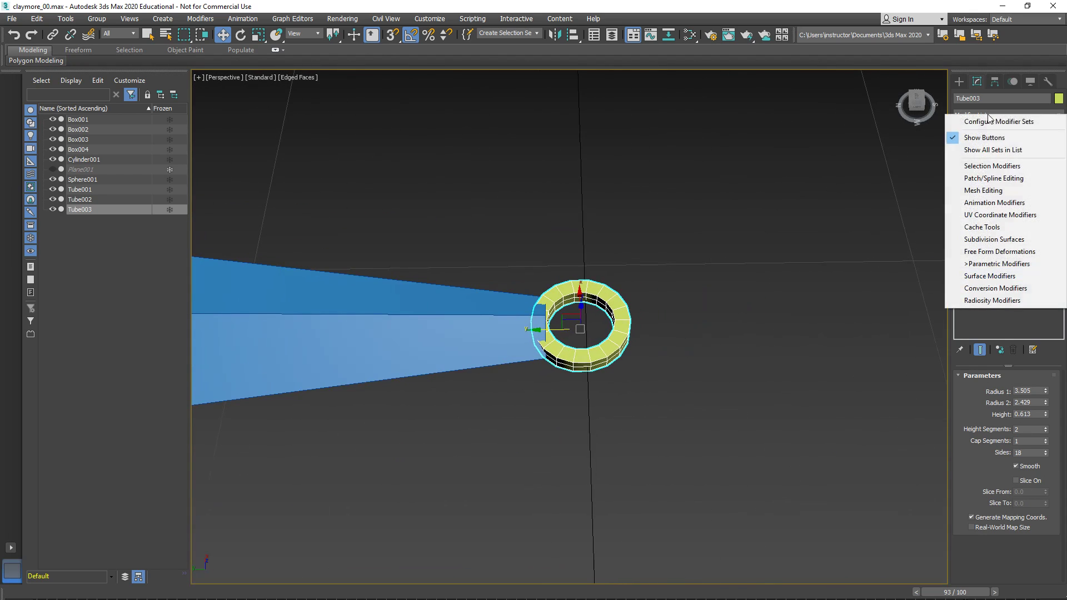
left_click(983, 190)
left_click(980, 144)
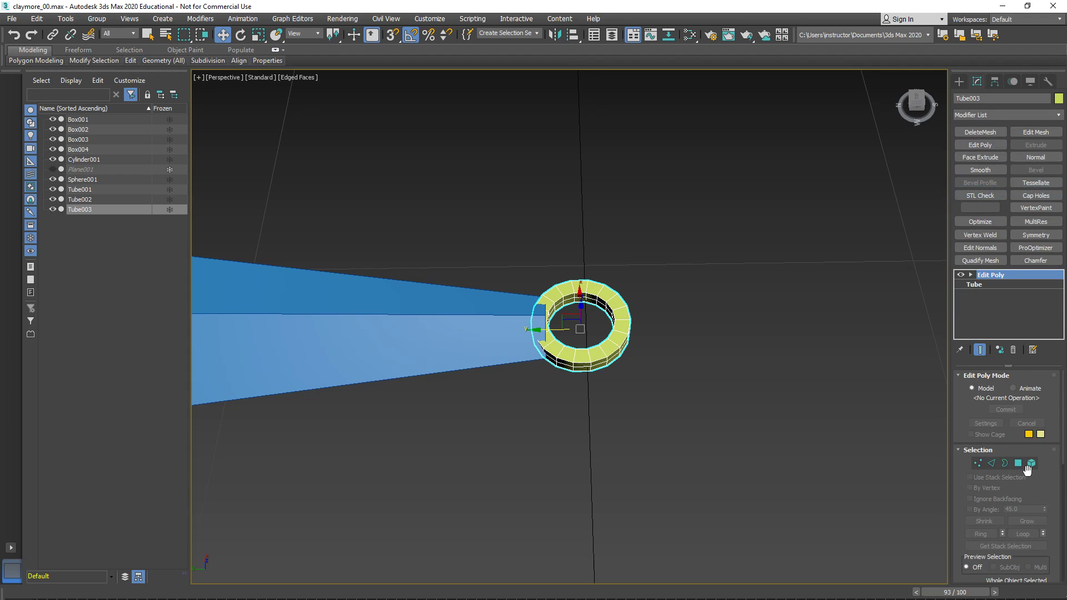
- Clone the tube's ring as an element along Y to form the outermost ring, opposite the tapered piece
left_click(1031, 463)
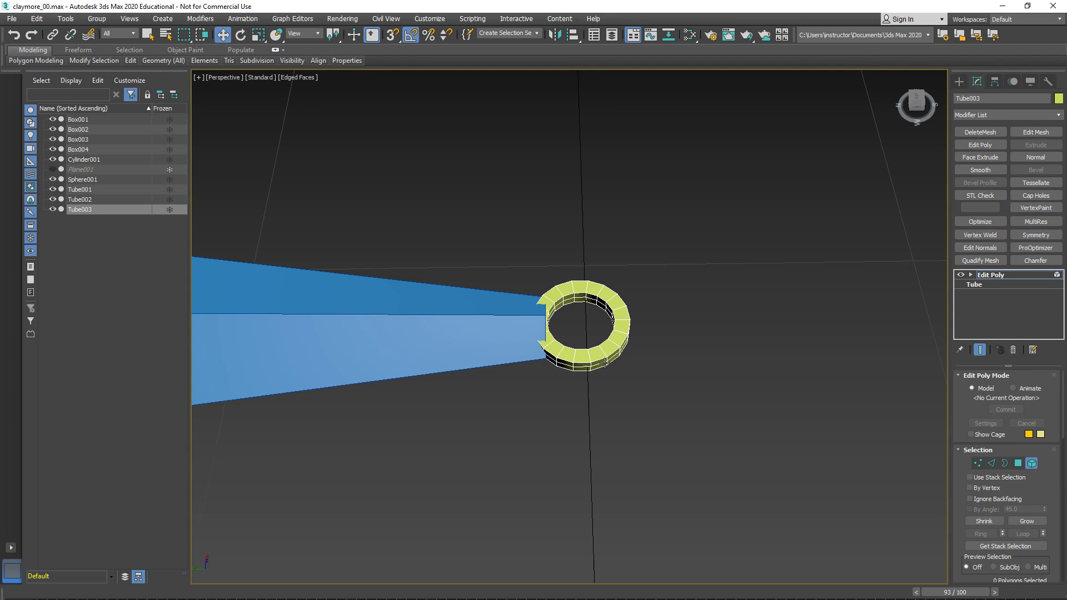
left_click(586, 368)
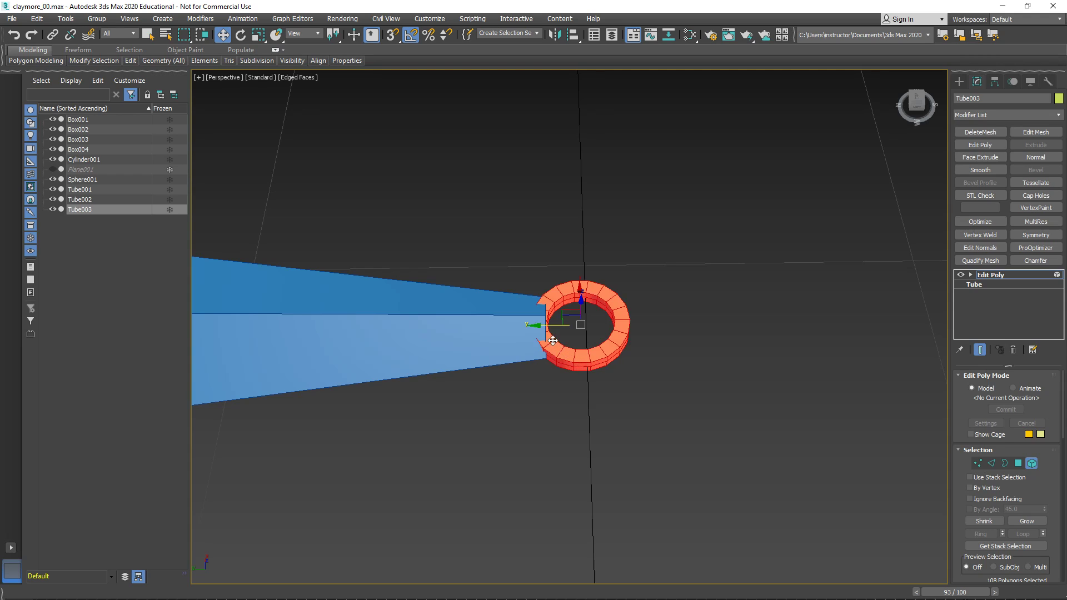
left_click_drag(546, 326, 668, 322, "shift")
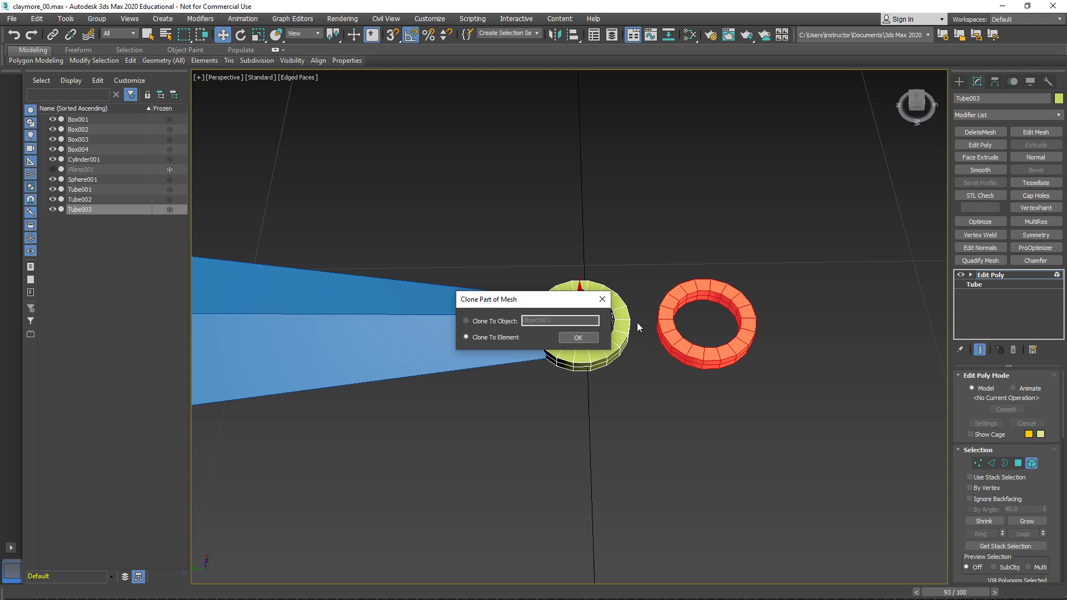
left_click(581, 338)
- Clone the ring to two more elements, one on each side between the inner and outer rings, completing the four-ring cluster
mouse_move(689, 306)
left_mouse_down("shift")
mouse_move(623, 244)
mouse_move(625, 267)
left_mouse_up("shift")
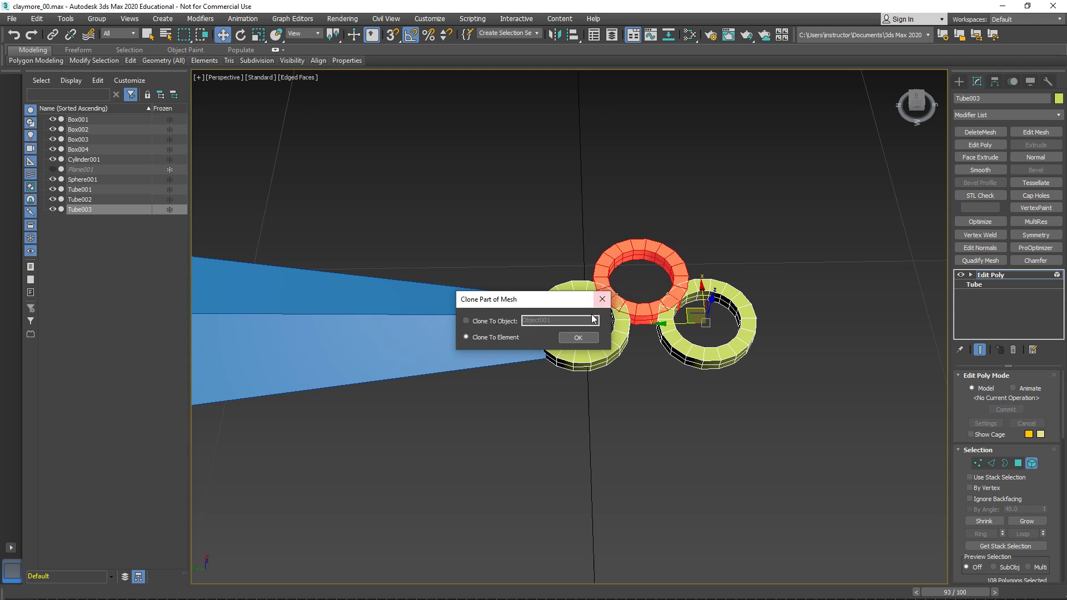
left_click(578, 338)
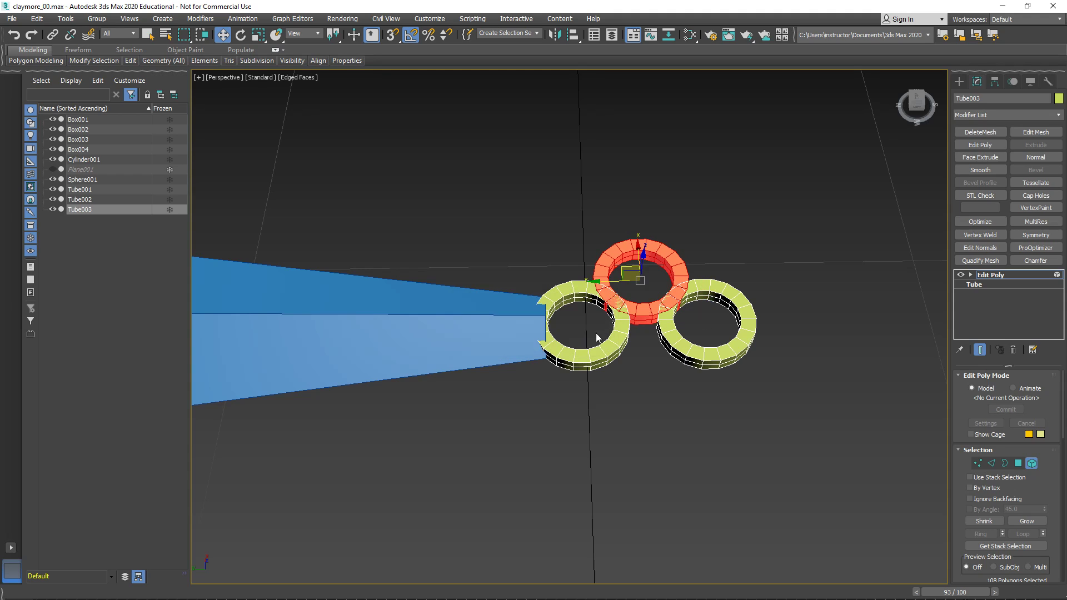
mouse_move(634, 247)
left_mouse_down()
mouse_move(644, 381)
mouse_move(646, 344)
left_mouse_up()
left_click(578, 338)
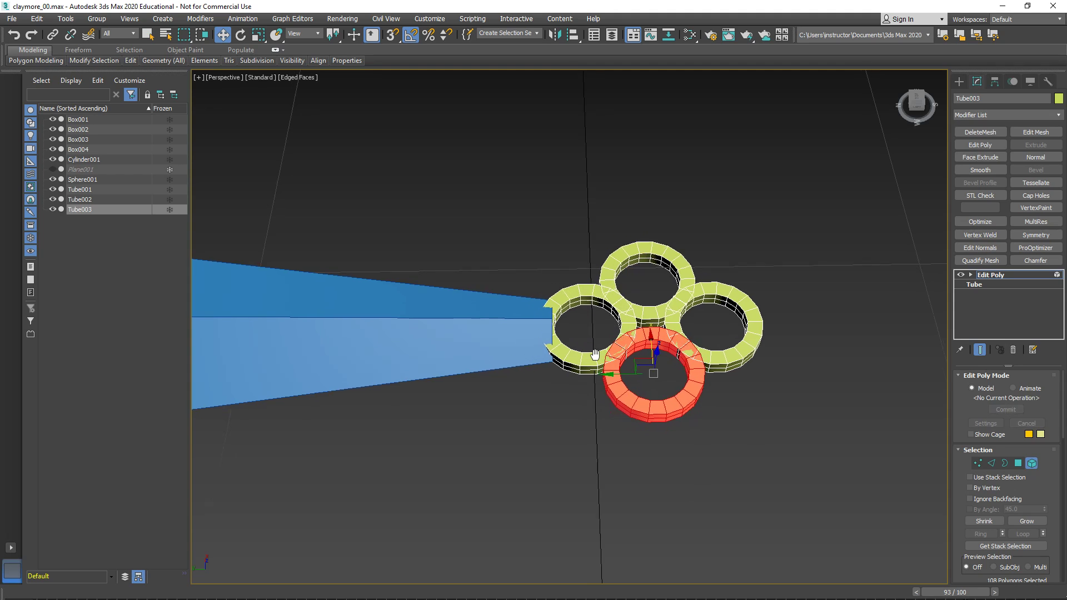
- Check how the innermost ring meets the tapered piece's tip from the side, and leave Element editing
scroll(592, 353, "up", 5)
mouse_move(650, 392)
middle_mouse_down()
mouse_move(663, 399)
mouse_move(664, 389)
middle_mouse_up()
scroll(656, 388, "down", 3)
middle_click_drag(595, 384, 663, 344)
left_click(636, 383)
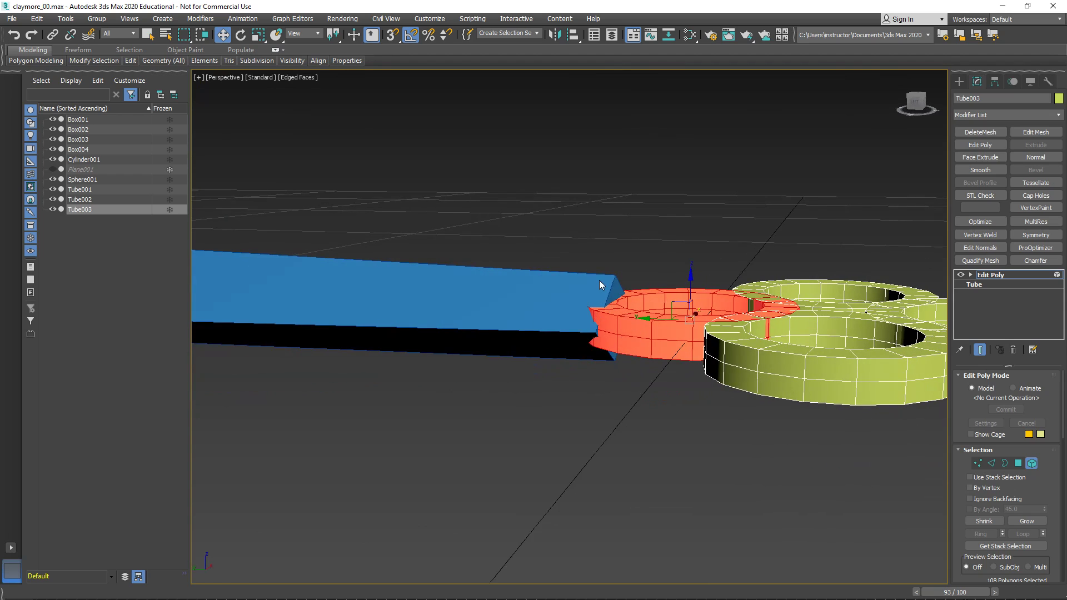
left_click(990, 275)
- Scale the upper and lower ridge vertices at the tapered piece's tip closer together along Z to thin its end at the ring
left_click(547, 283)
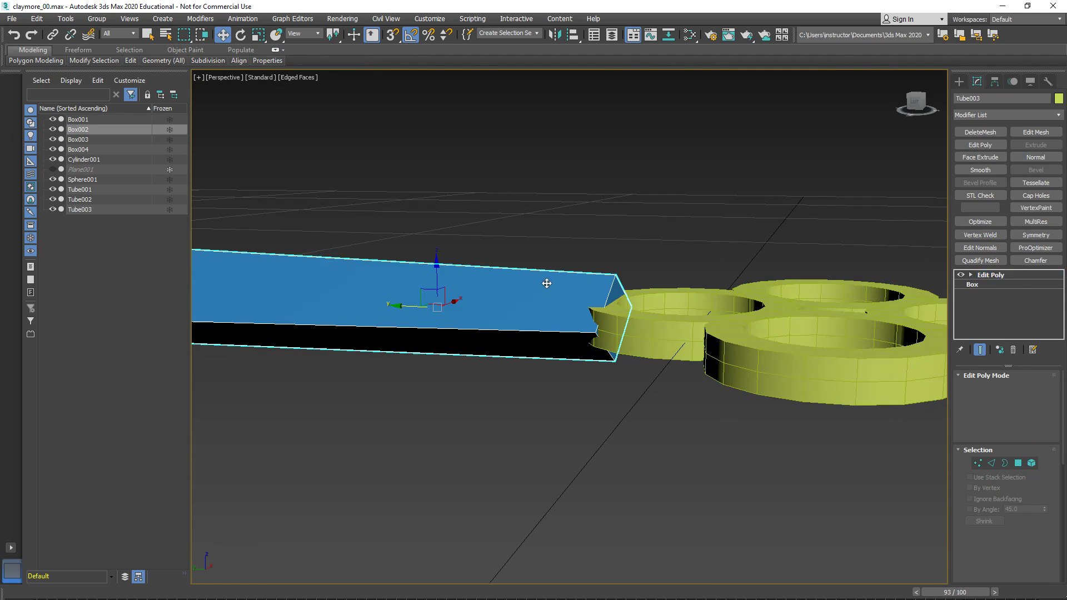
key("1")
left_click(615, 276)
left_click(618, 361, "ctrl")
key("r")
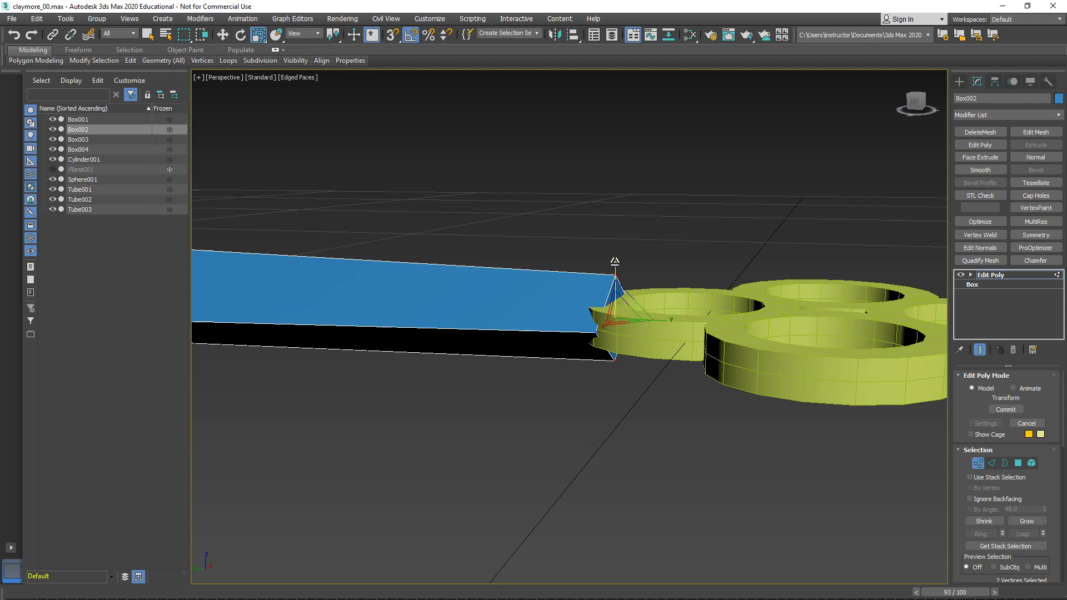
left_click_drag(619, 263, 625, 306)
middle_click_drag(626, 308, 598, 356, "alt")
scroll(629, 328, "up", 4)
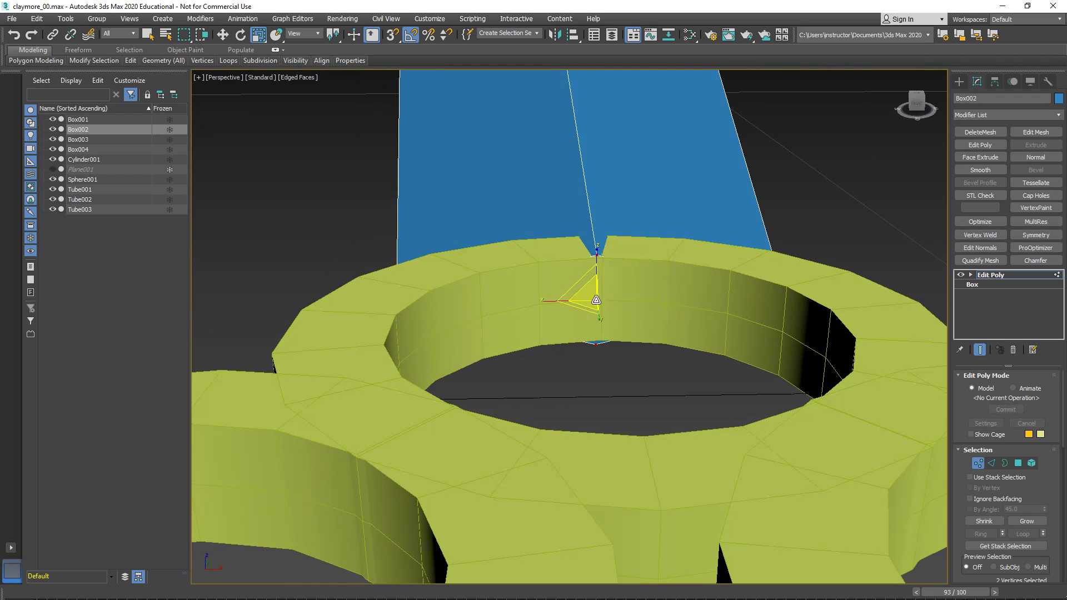
middle_click_drag(606, 261, 545, 328, "alt")
scroll(559, 278, "down", 4)
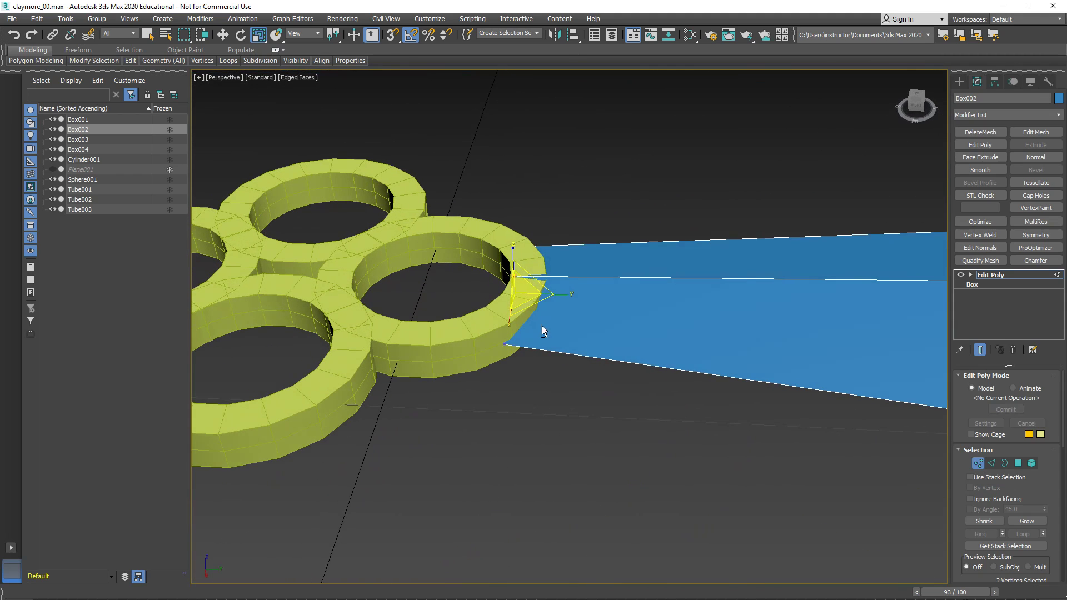
- Move the tapered piece's tip vertices along Y so its end meets the outer face of the innermost ring
left_click_drag(469, 227, 578, 482)
key("w")
left_click_drag(551, 293, 577, 299)
left_click(539, 344)
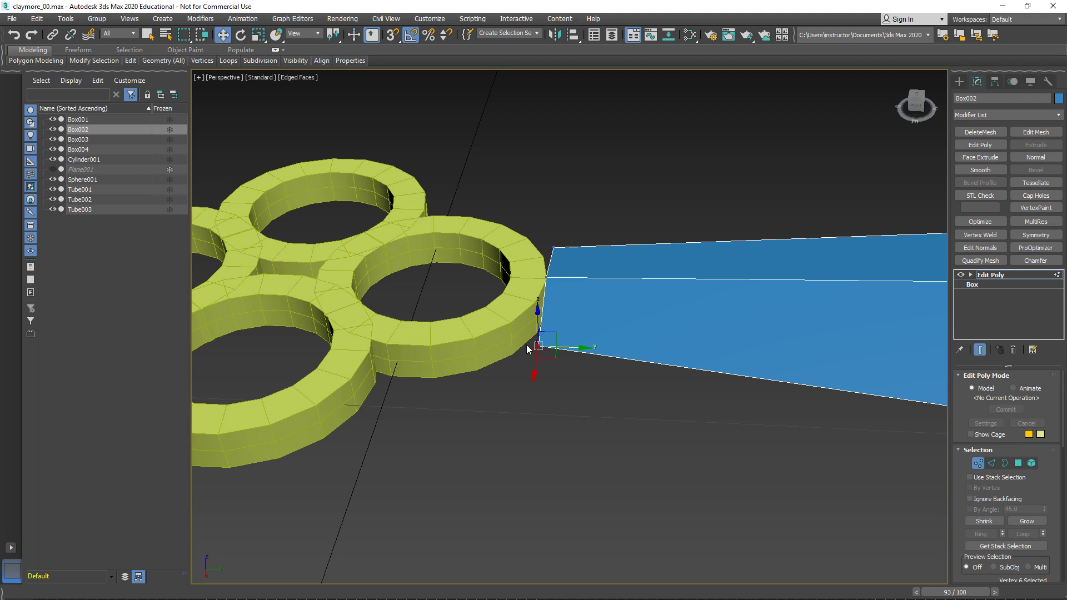
left_click(514, 338)
middle_click_drag(610, 342, 626, 341)
scroll(628, 341, "down", 5)
middle_click_drag(728, 361, 508, 376, "alt")
scroll(510, 376, "up", 4)
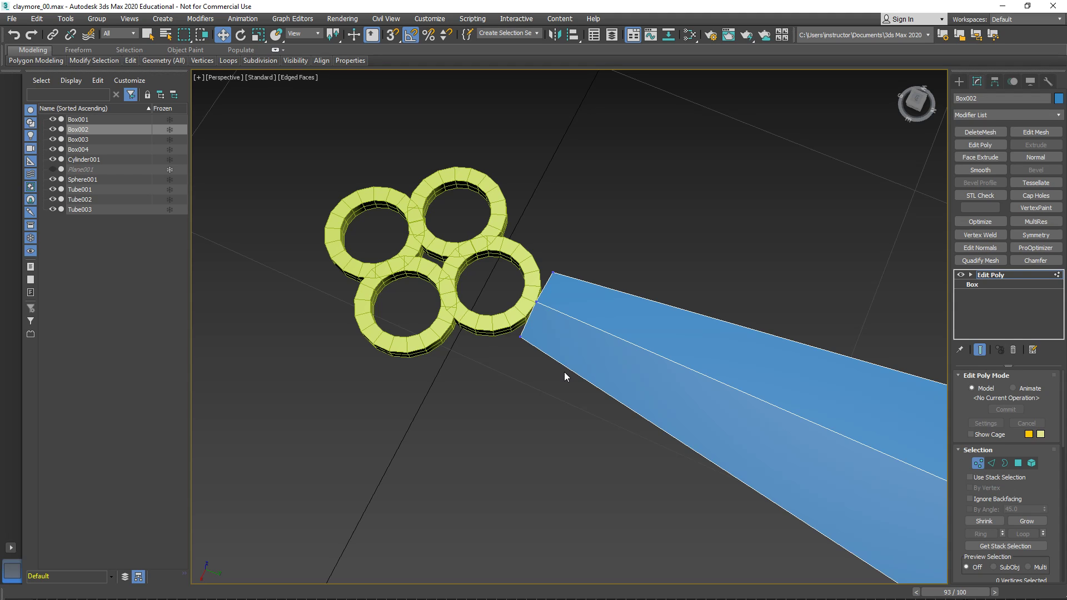
- Delete the end polygon at the tapered piece's tip where it faces the ring
middle_click_drag(485, 361, 568, 399, "alt")
scroll(504, 403, "up", 4)
key("4")
left_click(583, 381)
key("Delete")
middle_click_drag(651, 387, 610, 412, "alt")
scroll(570, 383, "up", 2)
middle_click_drag(569, 299, 575, 330)
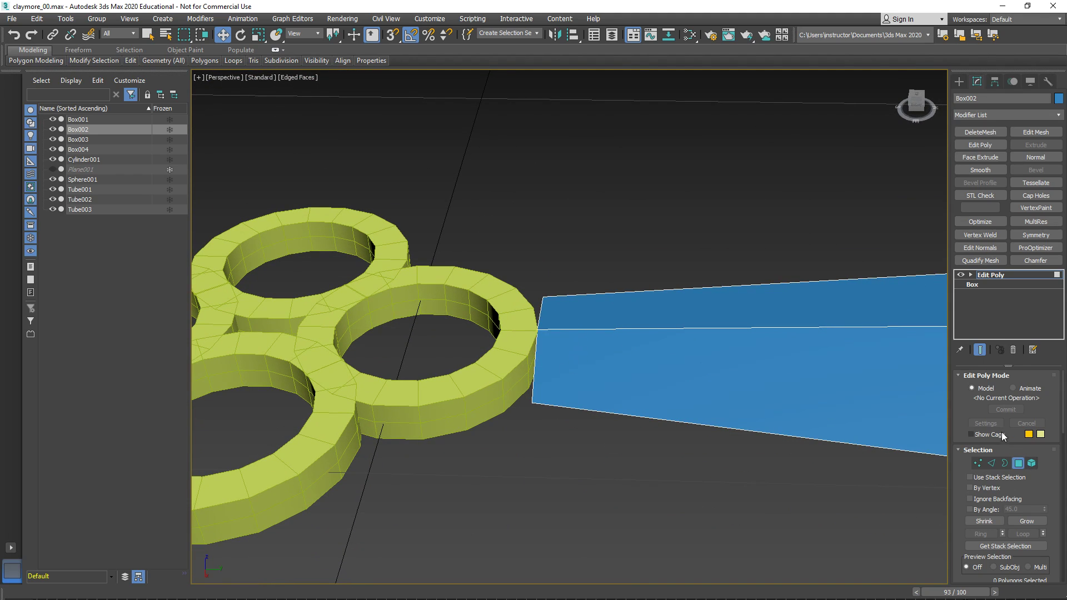
- Select the tapered piece's four lengthwise edges in Edge mode and widen the command panel to two columns
left_click(992, 462)
left_click(970, 275)
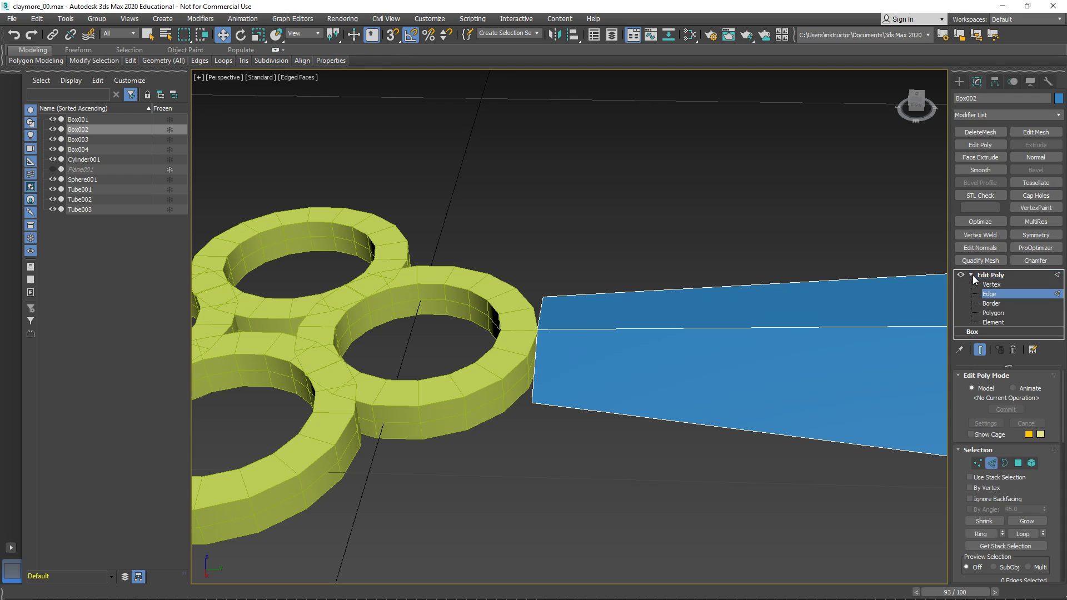
left_click(992, 295)
left_click(991, 294)
left_click_drag(562, 283, 633, 534)
scroll(639, 528, "down", 5)
middle_click_drag(713, 485, 455, 414)
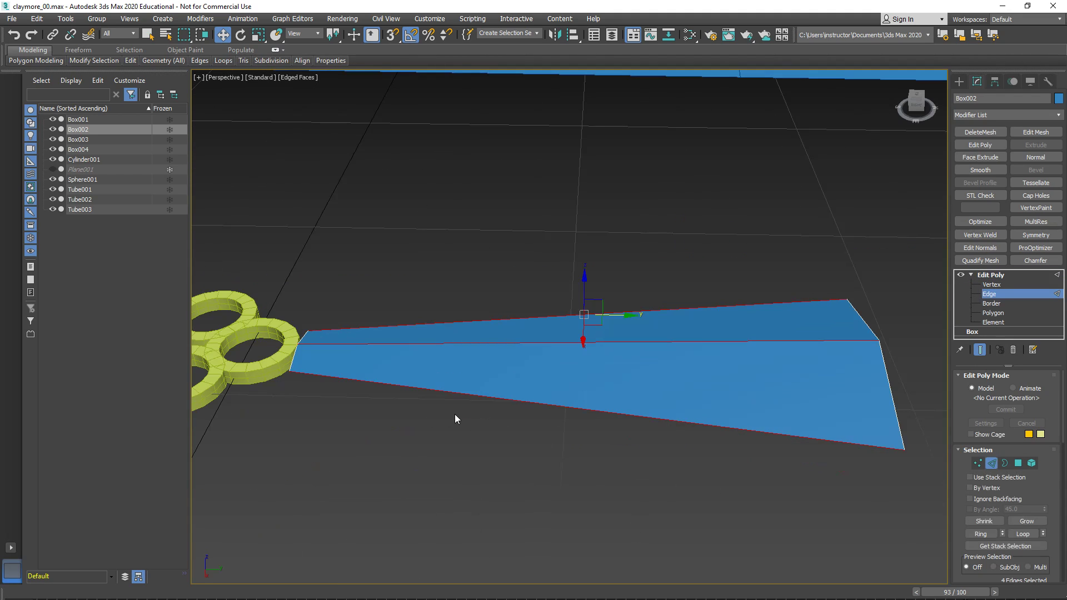
left_click_drag(949, 469, 798, 471)
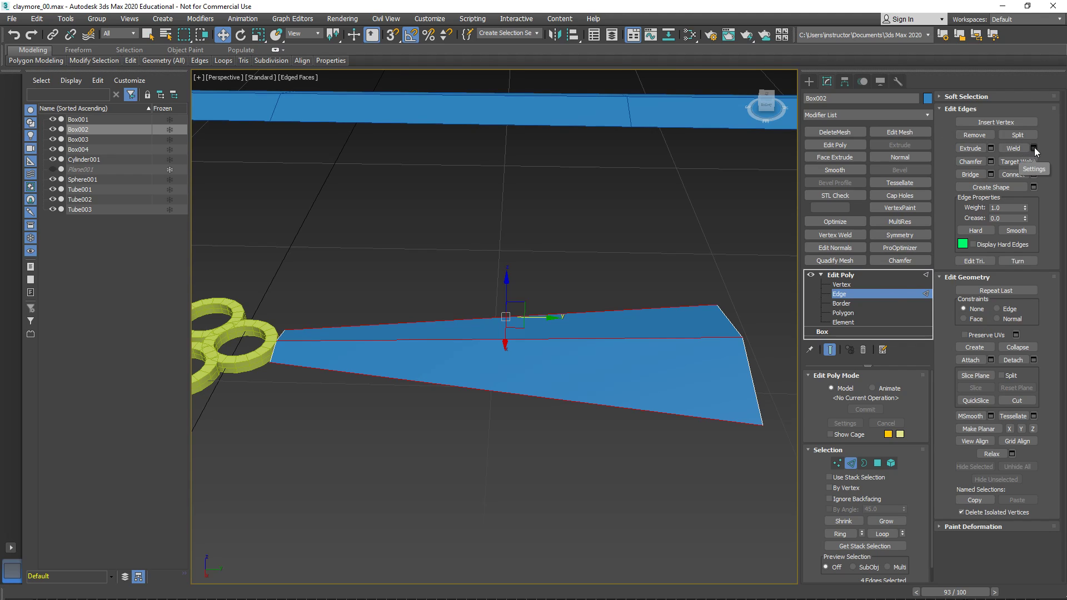
- Try connecting the four lengthwise edges with the default single segment and undo the result
left_click(1013, 174)
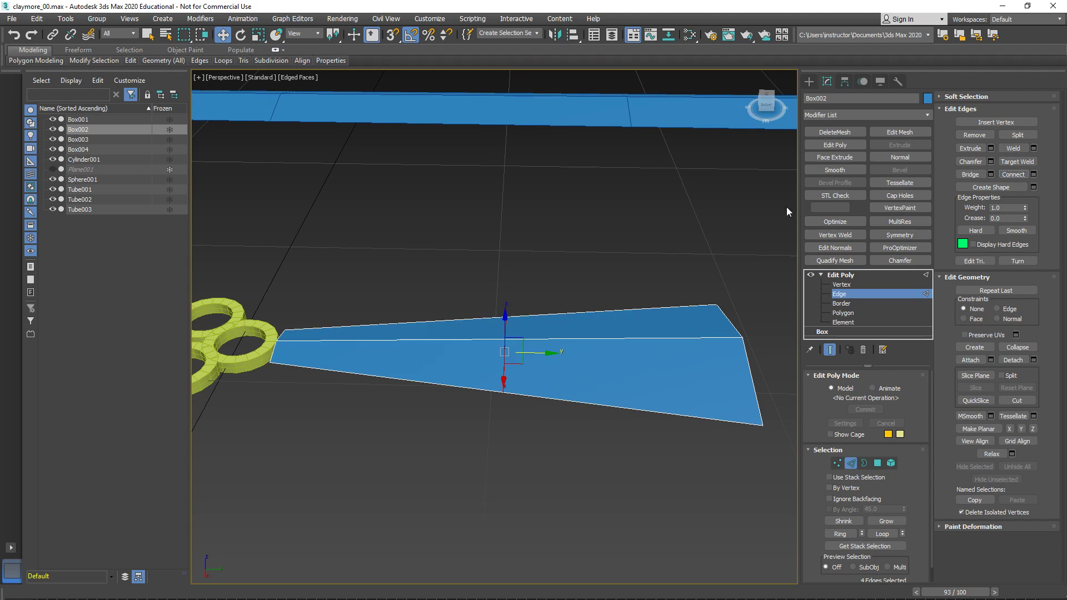
middle_click_drag(548, 386, 588, 301, "alt")
middle_click_drag(548, 300, 533, 382, "alt")
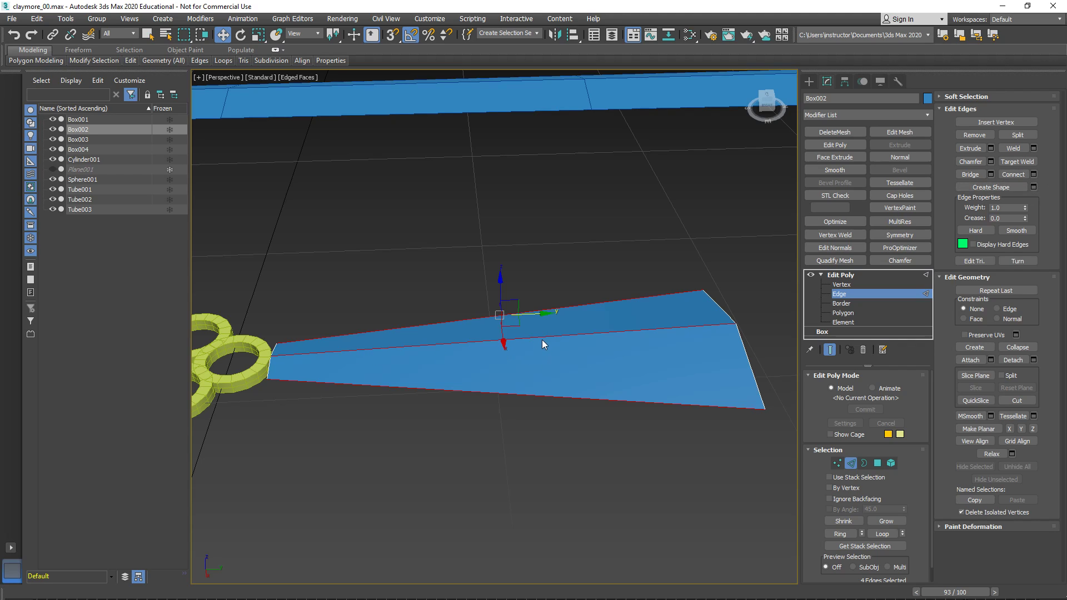
left_click(1013, 175)
left_click_drag(536, 352, 493, 366)
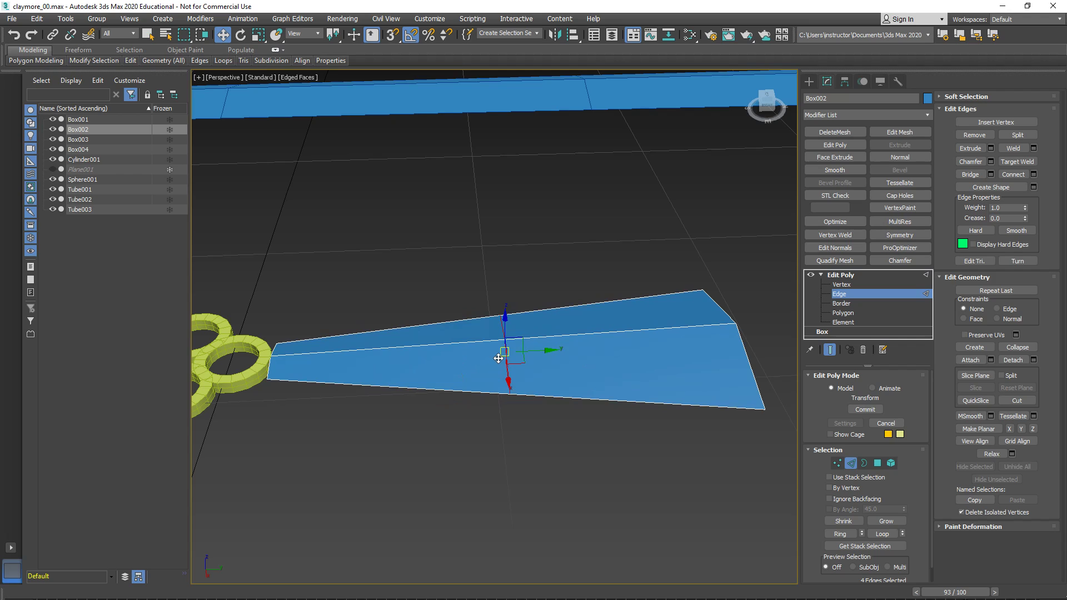
middle_click_drag(472, 419, 499, 421, "alt")
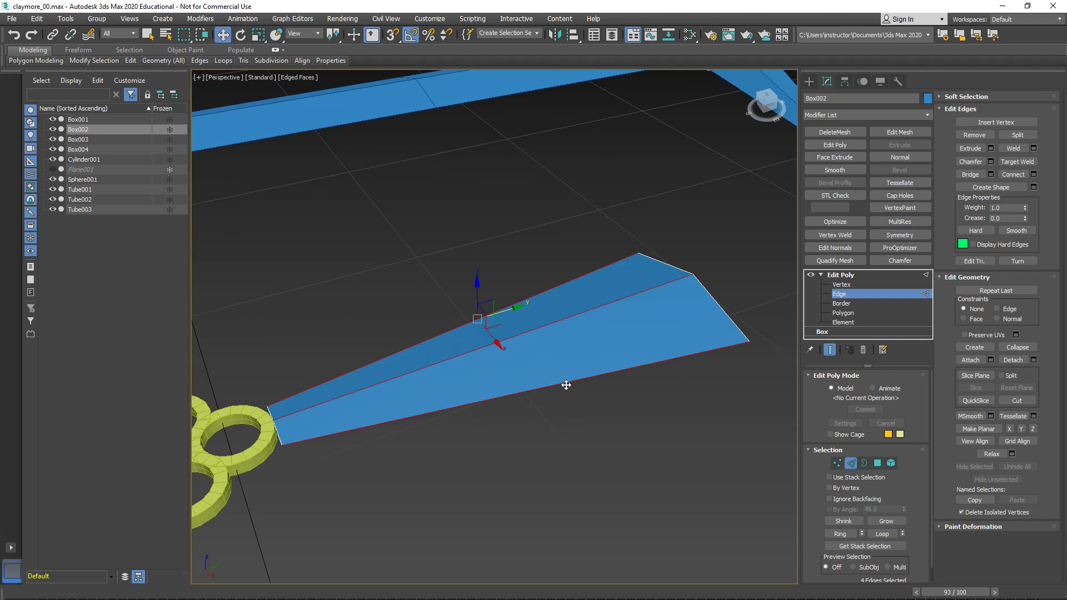
middle_click_drag(564, 384, 536, 391, "alt")
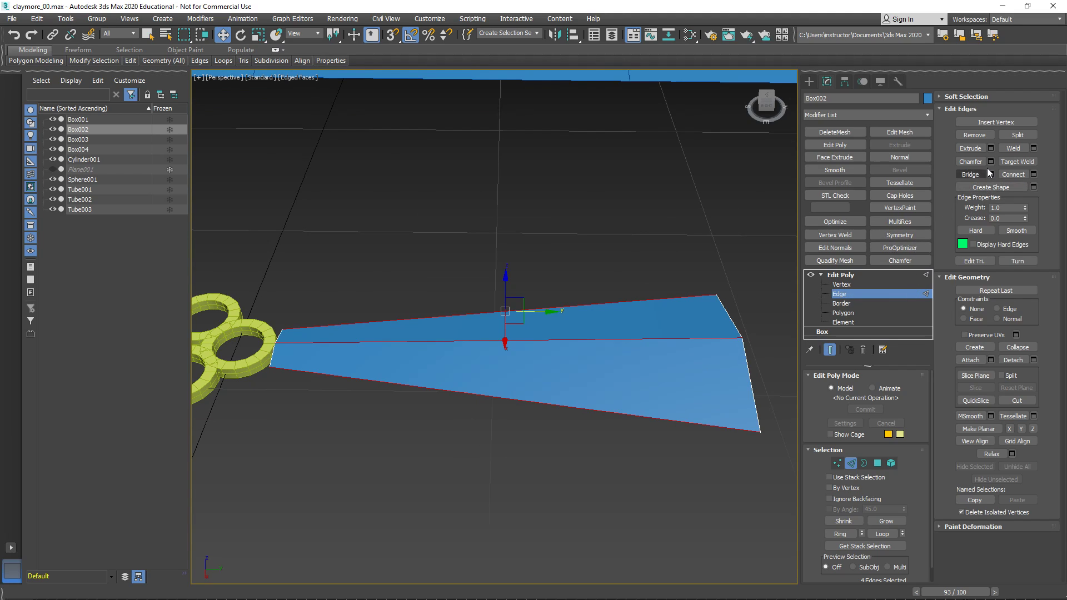
- Open the Connect Edges settings for the four edges, preview 4 segments with pinch, and reset to 1 segment with 0 pinch
left_click(1033, 174)
left_click_drag(519, 311, 408, 446)
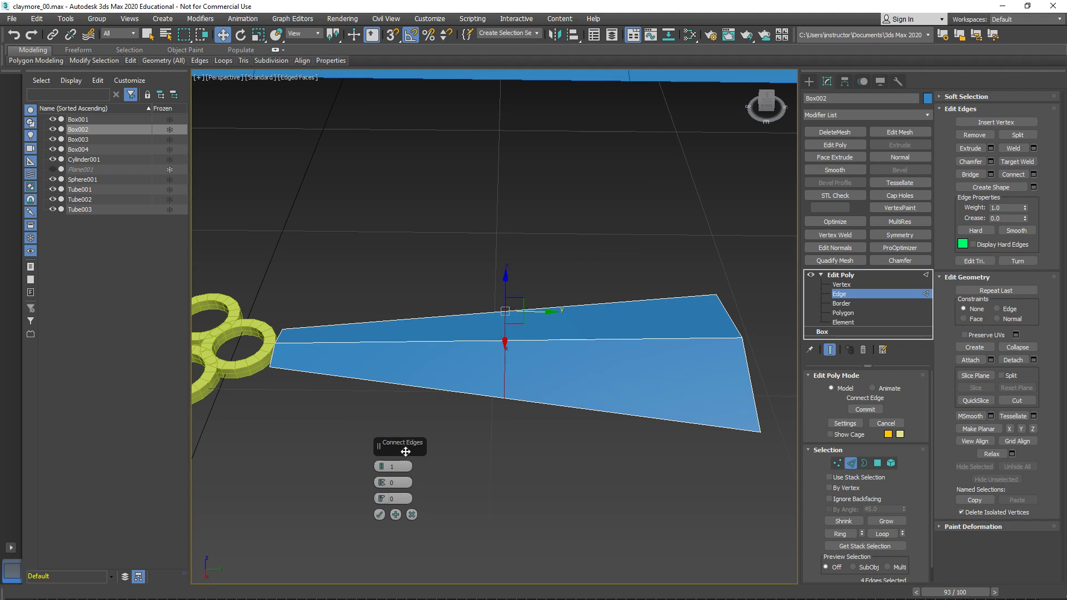
left_click(382, 464)
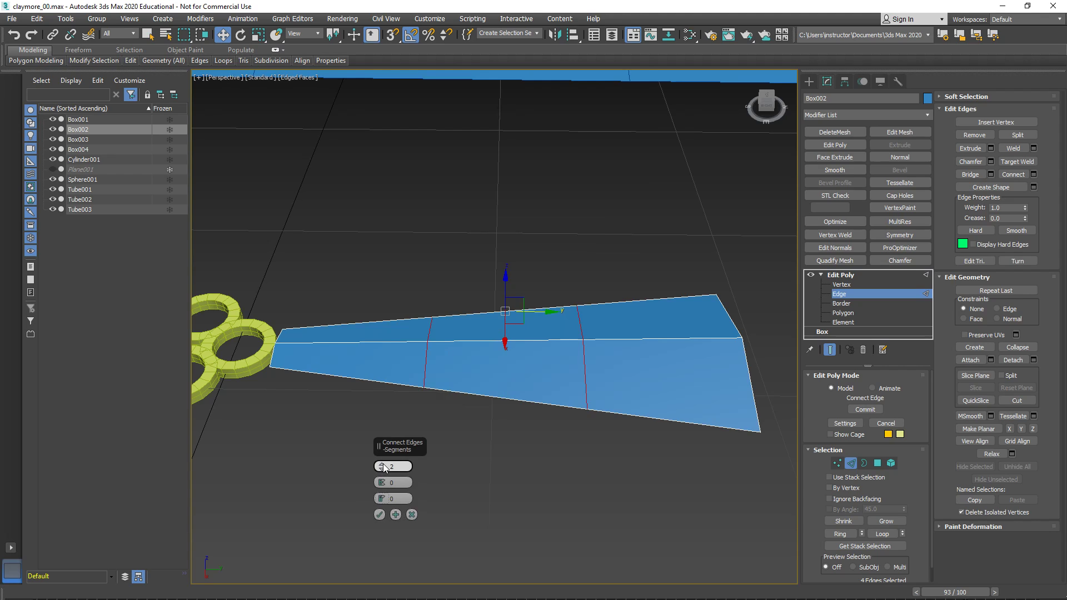
left_click(382, 464)
left_click(381, 471)
left_click(382, 471)
left_click(383, 463)
left_click(382, 464)
left_click(382, 463)
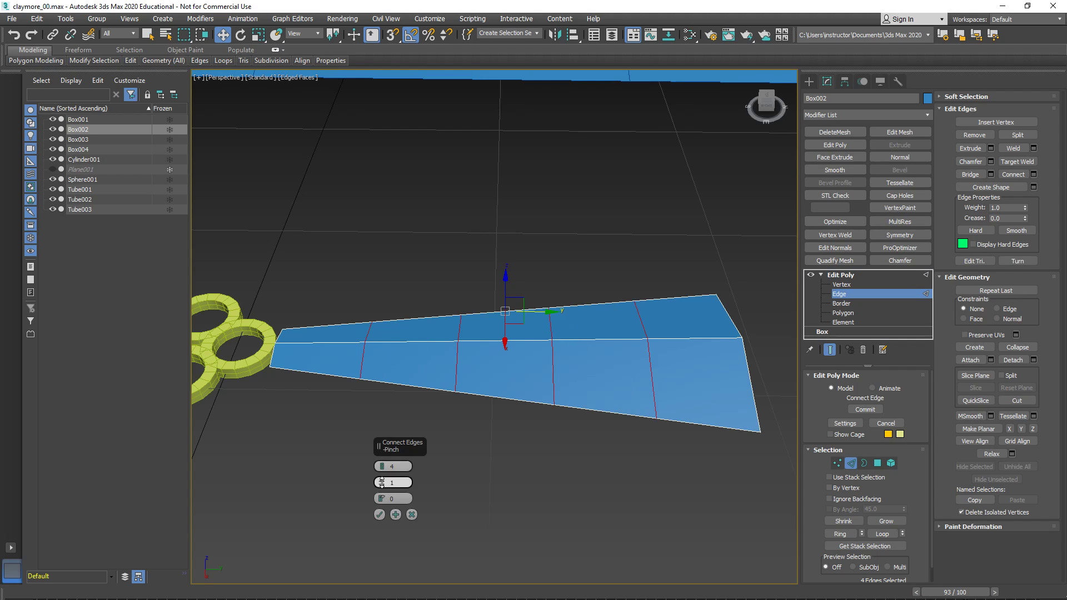
left_click_drag(381, 485, 393, 487)
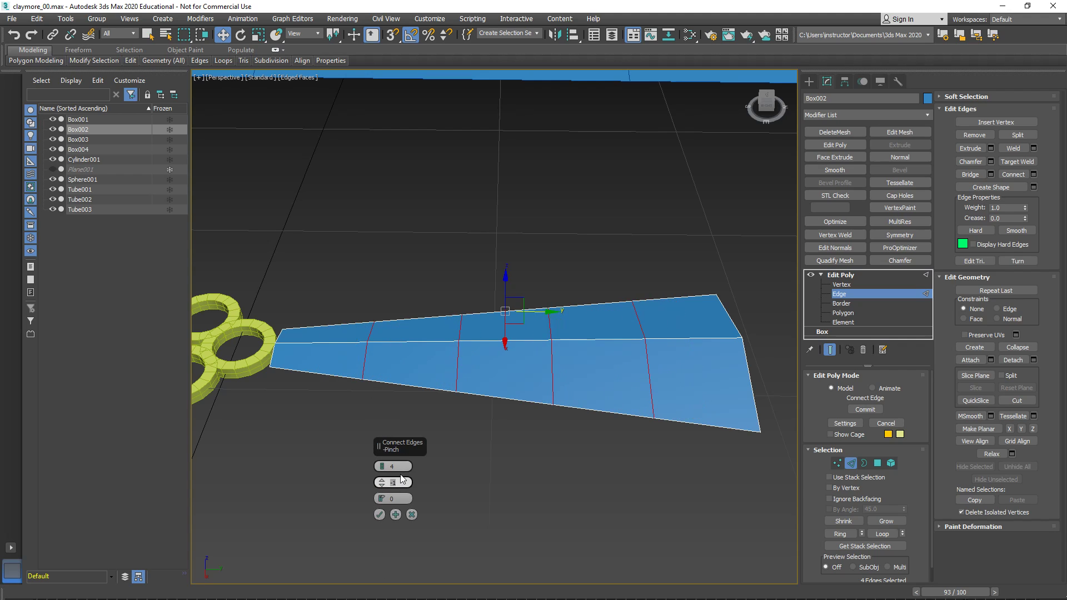
double_click(401, 467)
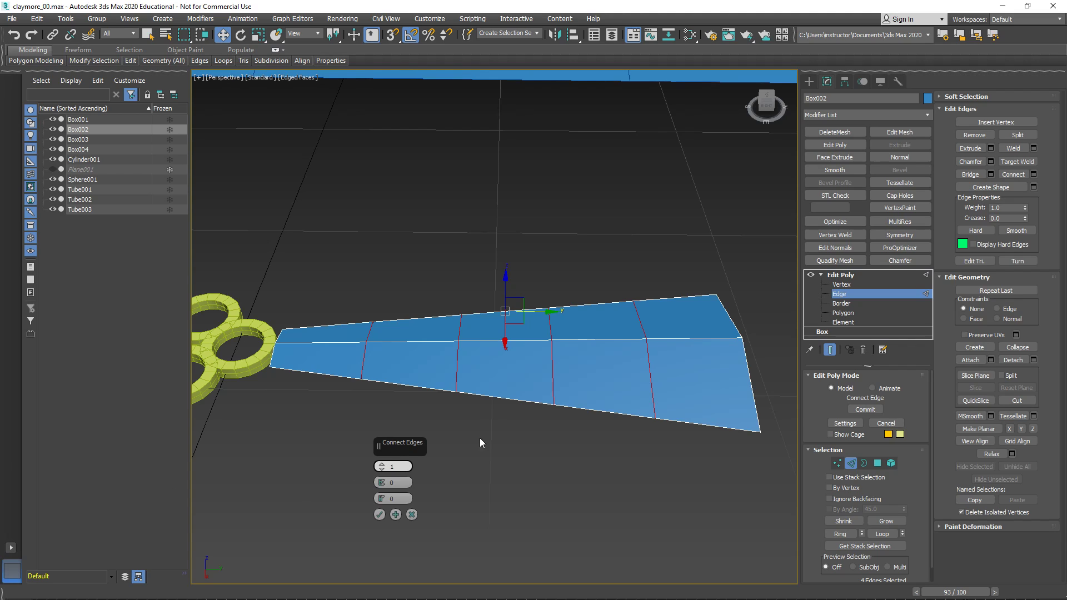
- Connect the four edges with one segment at a slide of -90, placing the loop close to the ring end
left_click_drag(385, 505, 397, 586)
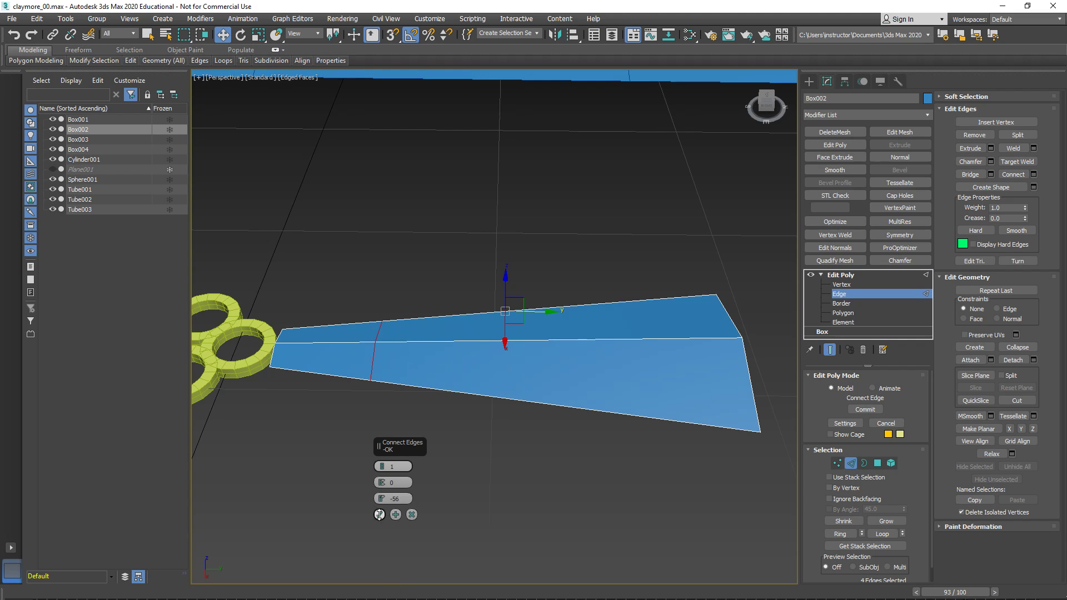
left_click_drag(382, 495, 378, 574)
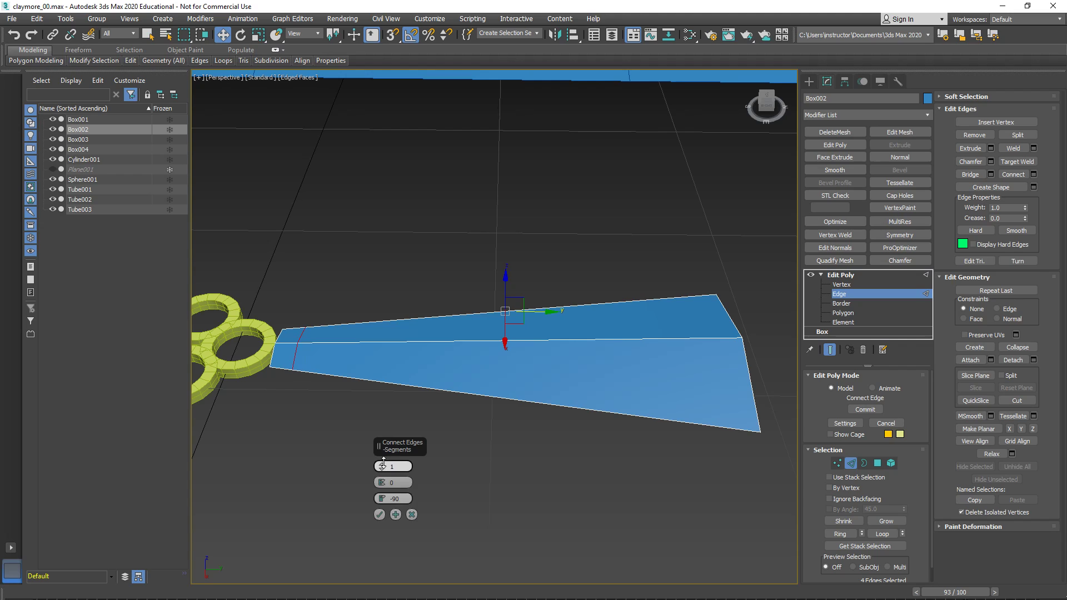
mouse_move(383, 466)
left_mouse_down()
mouse_move(384, 500)
mouse_move(386, 489)
mouse_move(401, 498)
mouse_move(383, 470)
left_mouse_up()
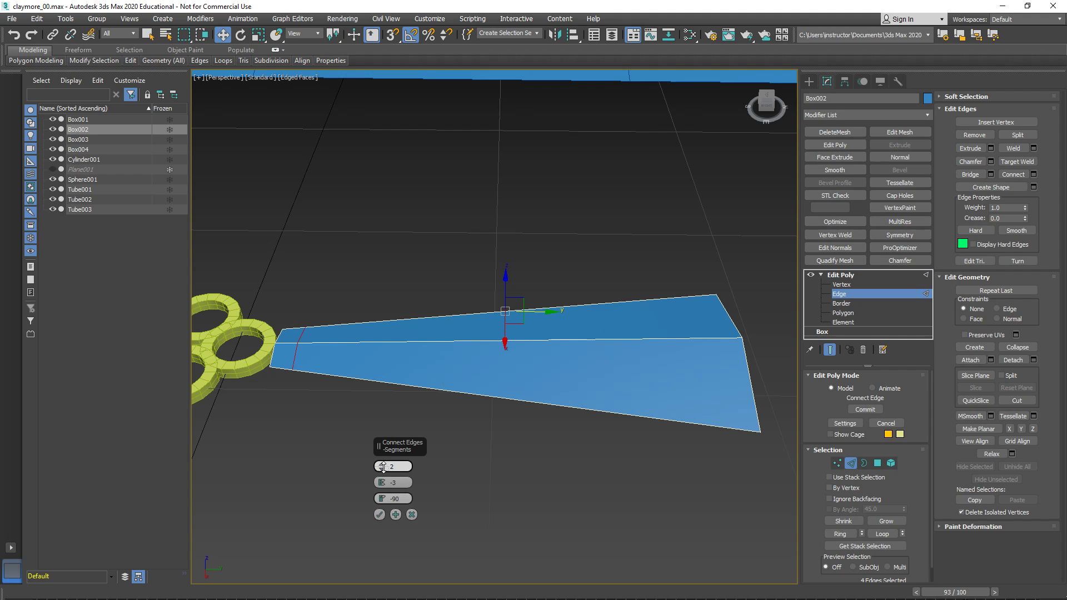
left_click(379, 514)
scroll(519, 364, "up", 5)
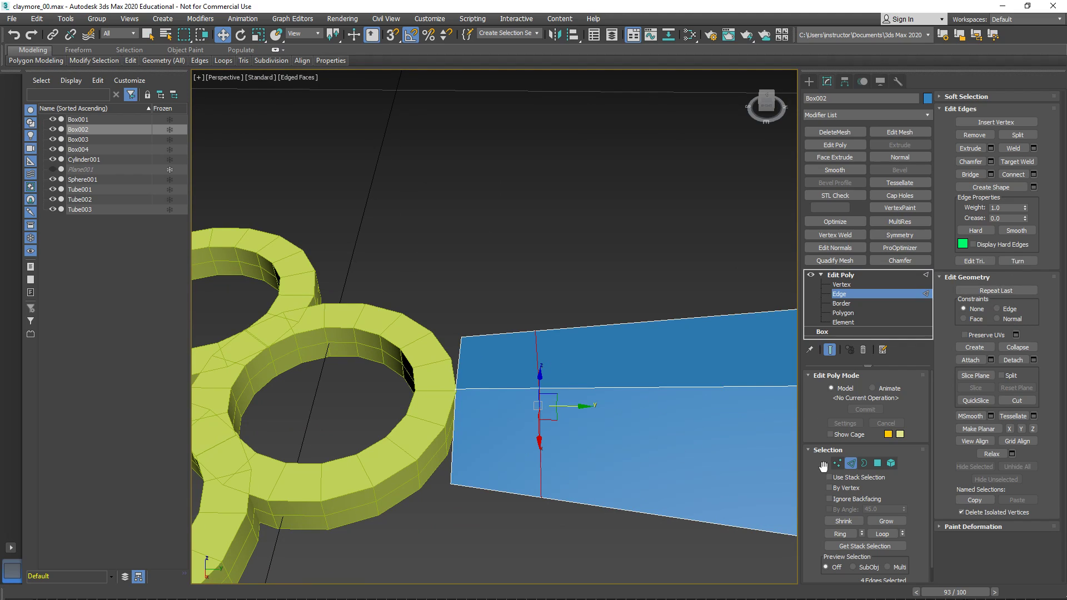
- Chamfer the new edge loop near the ring by 1.609 with 1 segment to split it into two loops
left_click(603, 524)
double_click(544, 481)
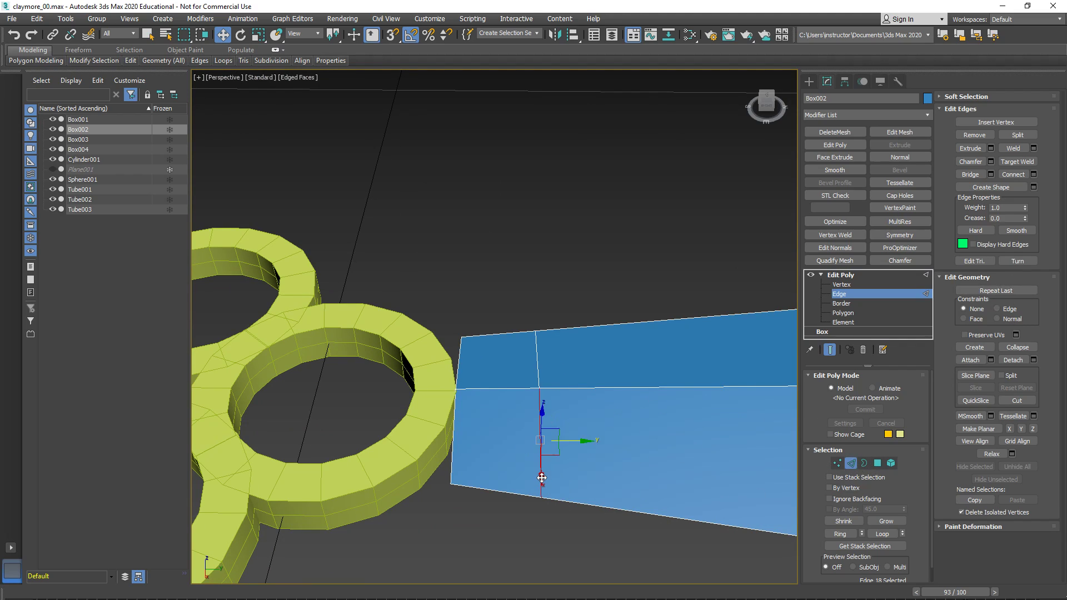
middle_click_drag(552, 380, 578, 401, "alt")
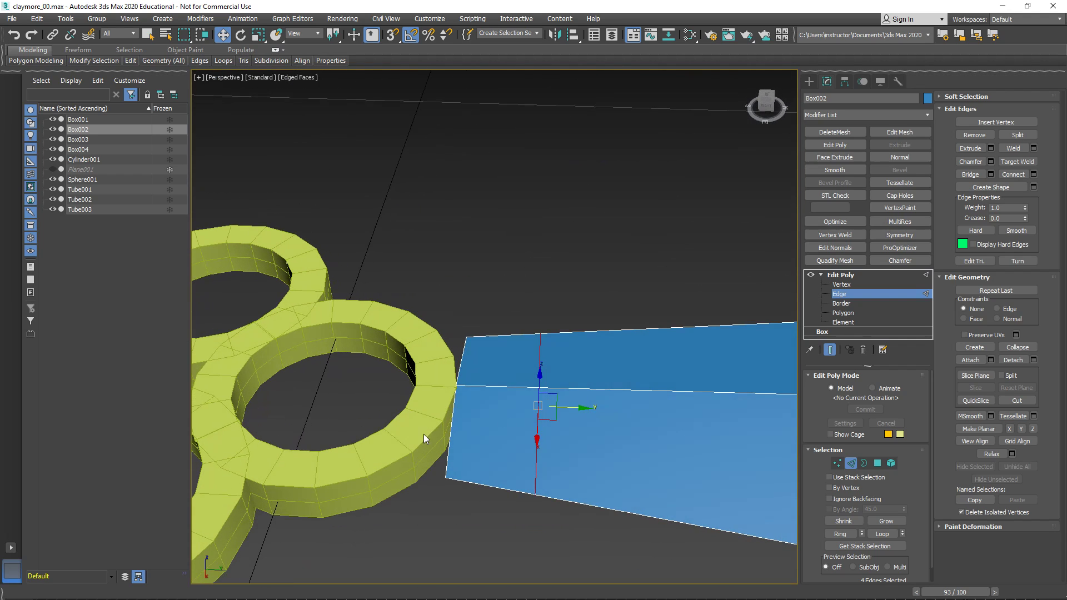
middle_click_drag(415, 435, 463, 439)
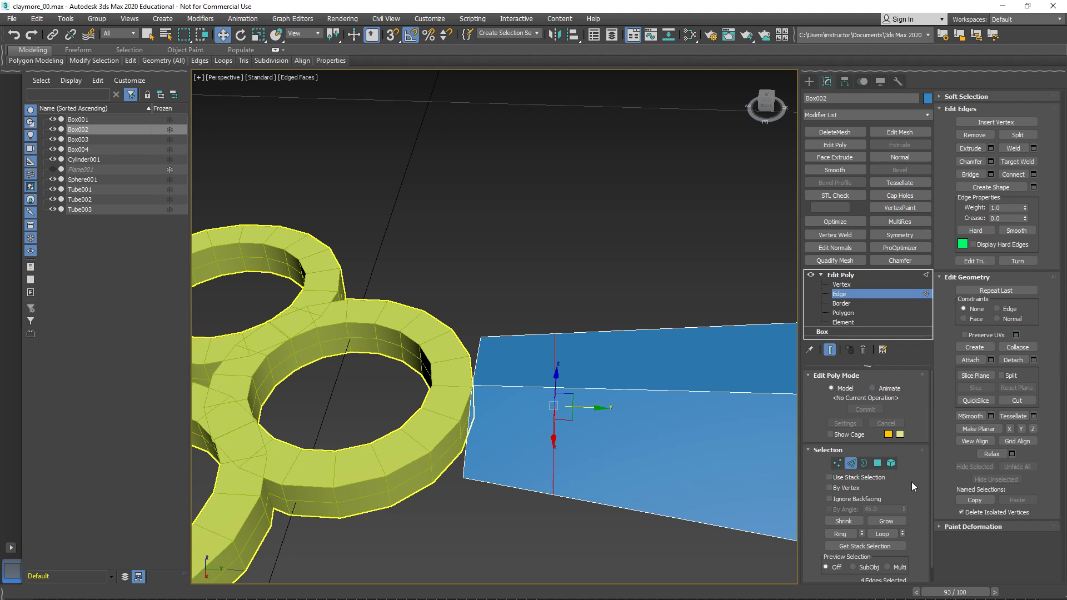
left_click(991, 161)
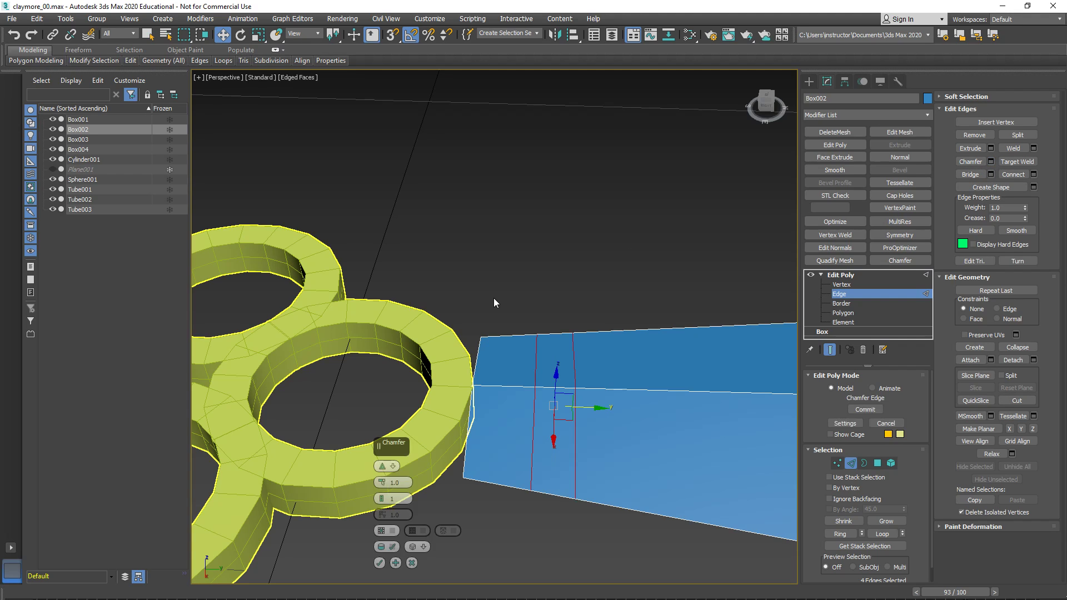
left_click_drag(383, 445, 555, 133)
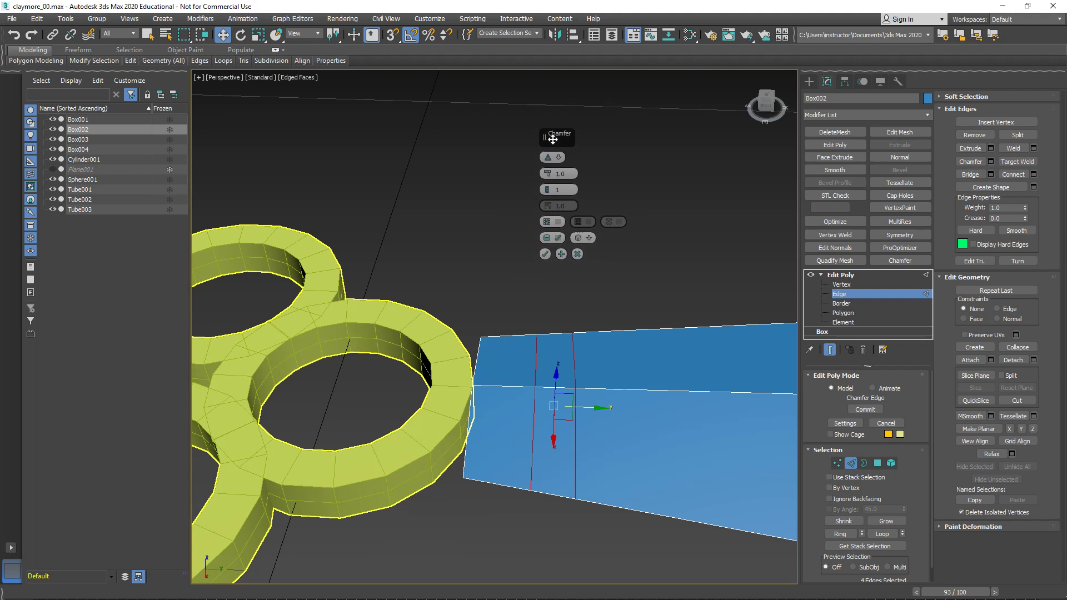
left_click_drag(554, 173, 554, 171)
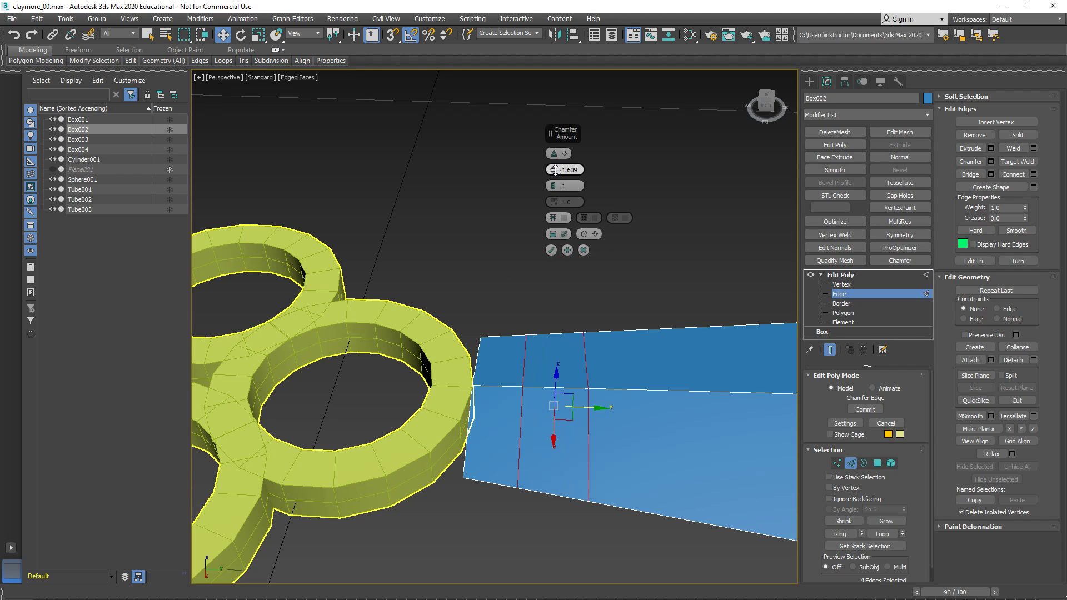
left_click(551, 250)
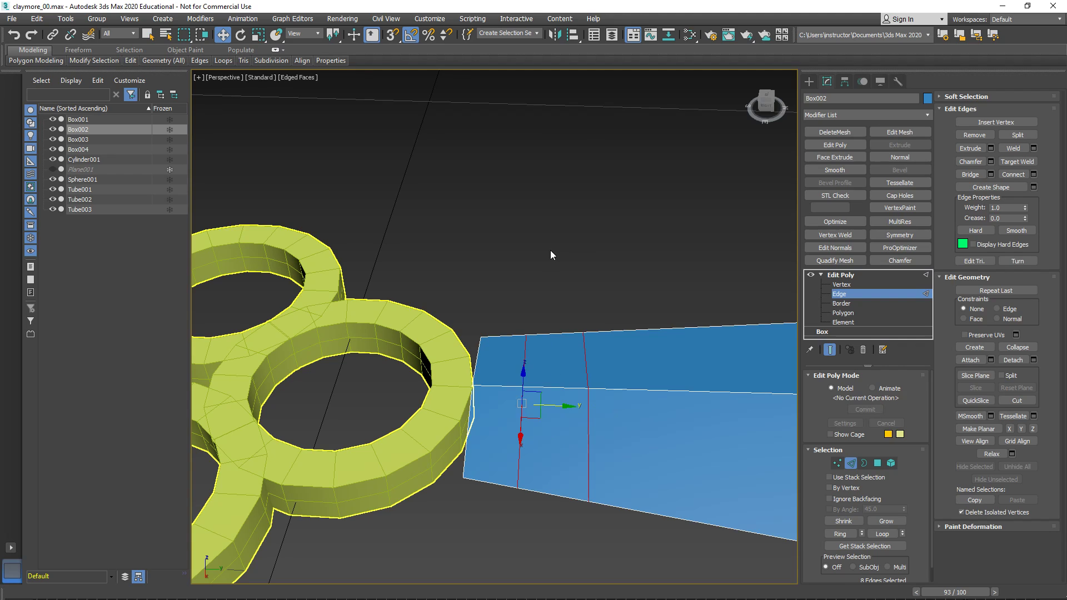
- Move one side corner vertex of the tapered piece's tip along Y toward the ring's outer wall
left_click(837, 463)
left_click(463, 477)
scroll(466, 506, "up", 2)
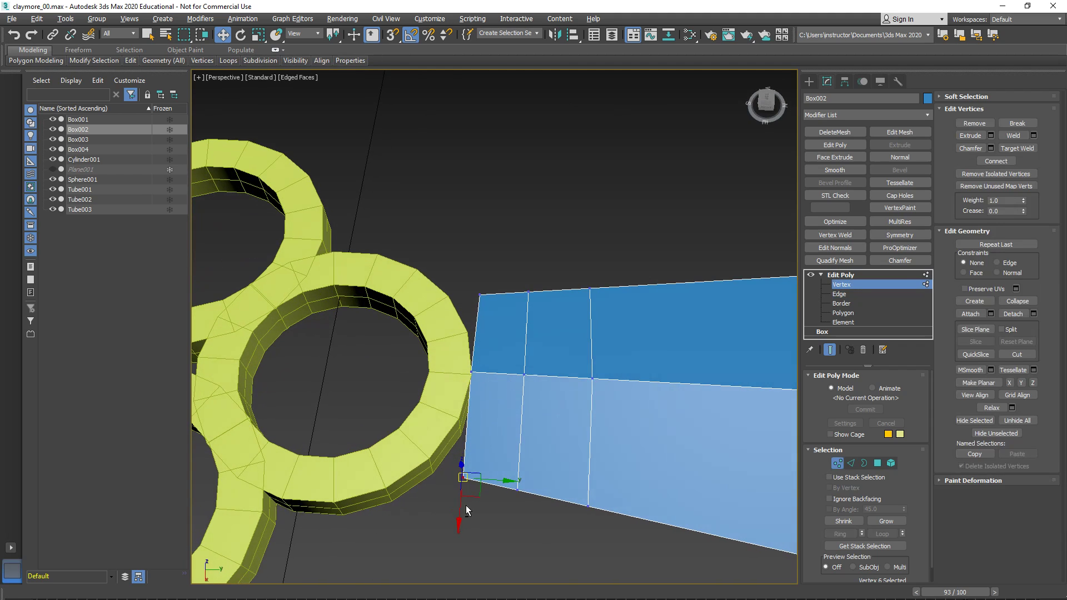
left_click_drag(471, 485, 447, 489)
middle_click_drag(447, 489, 489, 395, "alt")
middle_click_drag(489, 394, 488, 447)
- Move the tip's opposite side corner vertex toward the ring to match the first corner
scroll(425, 448, "down", 4)
scroll(397, 441, "up", 4)
left_click(478, 437)
left_click_drag(457, 432, 475, 412)
middle_click_drag(465, 414, 489, 421, "alt")
scroll(465, 424, "up", 4)
middle_click_drag(465, 423, 513, 401)
scroll(513, 402, "up", 4)
left_click_drag(534, 407, 544, 416)
middle_click_drag(544, 415, 564, 390, "alt")
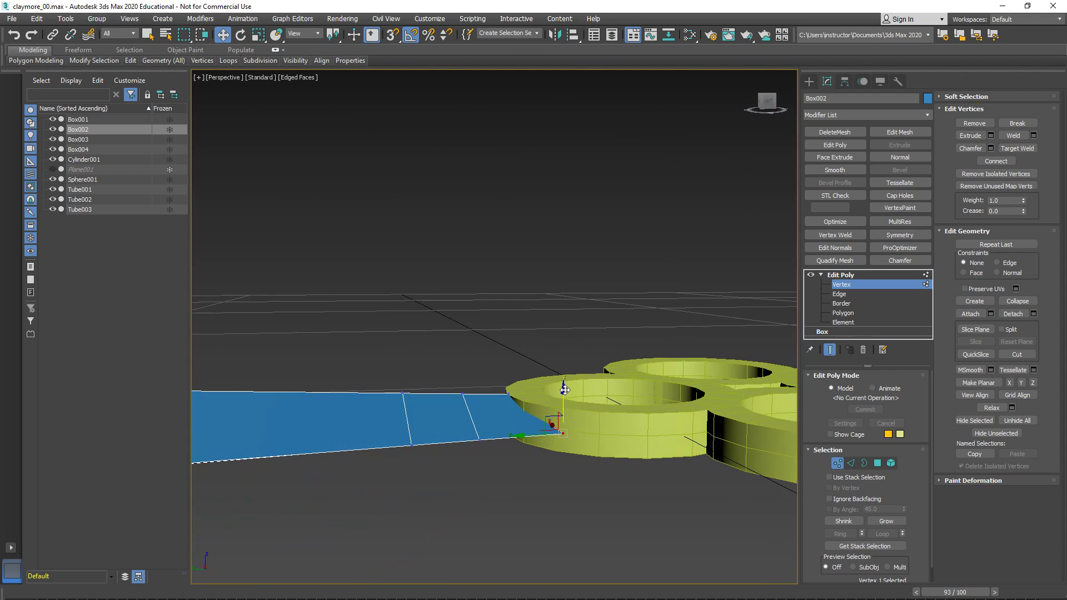
- Maximize the Top view and examine how the tip's two corners line up with the innermost ring
middle_click_drag(707, 437, 615, 496, "alt")
middle_click_drag(628, 497, 607, 402)
scroll(604, 414, "down", 8)
scroll(604, 410, "up", 4)
key("alt+w")
key("alt+w")
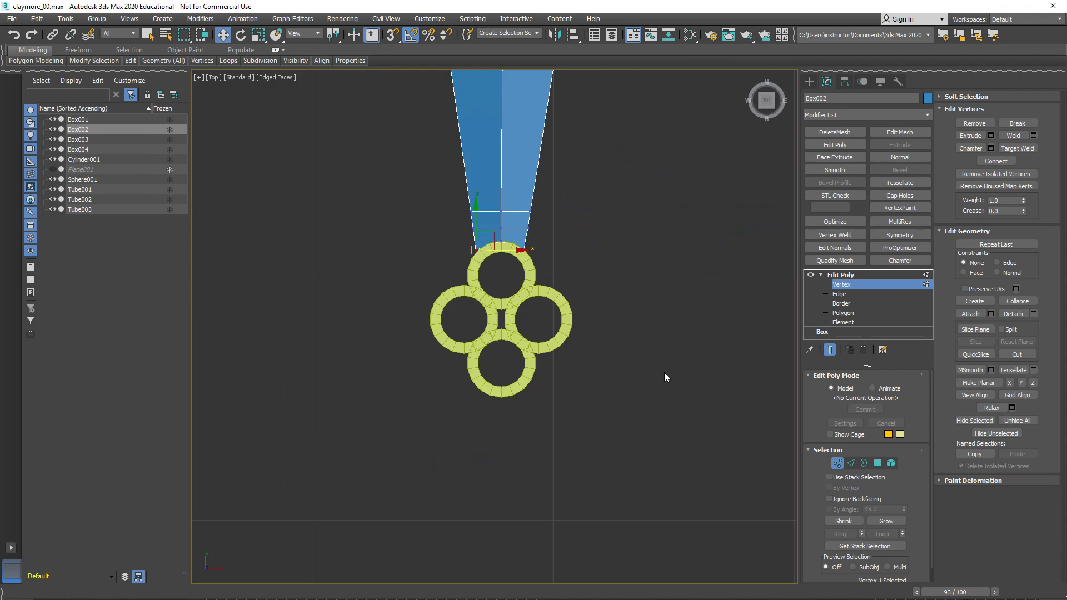
scroll(488, 219, "up", 8)
scroll(574, 253, "down", 3)
scroll(427, 213, "up", 3)
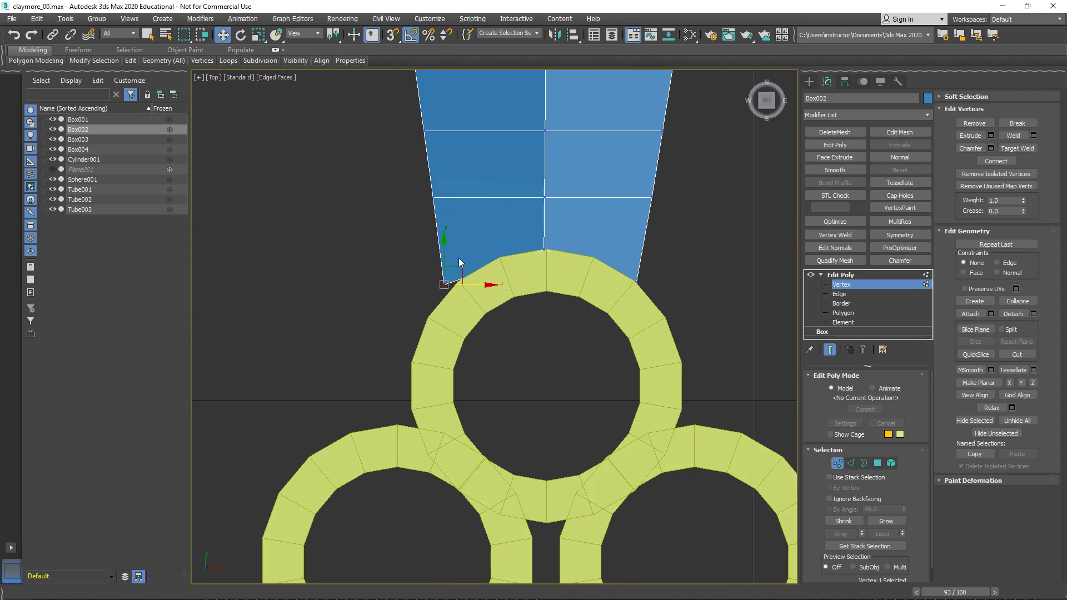
- Try to move the tip's selected corner vertex inward onto the ring's outer edge
left_click_drag(463, 272, 471, 267)
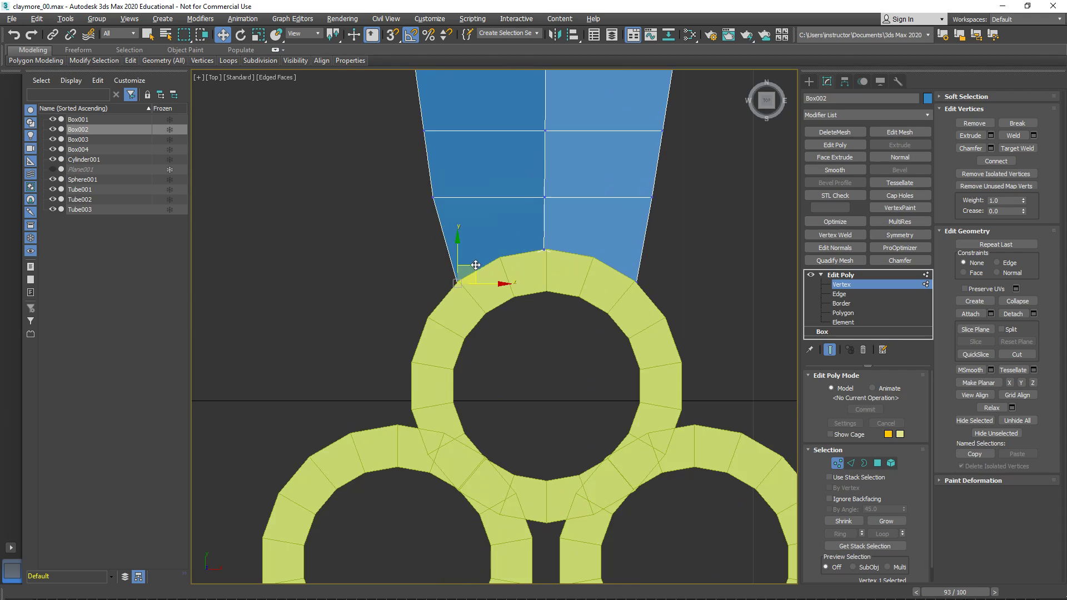
scroll(501, 278, "down", 3)
scroll(516, 272, "up", 1)
scroll(534, 292, "down", 3)
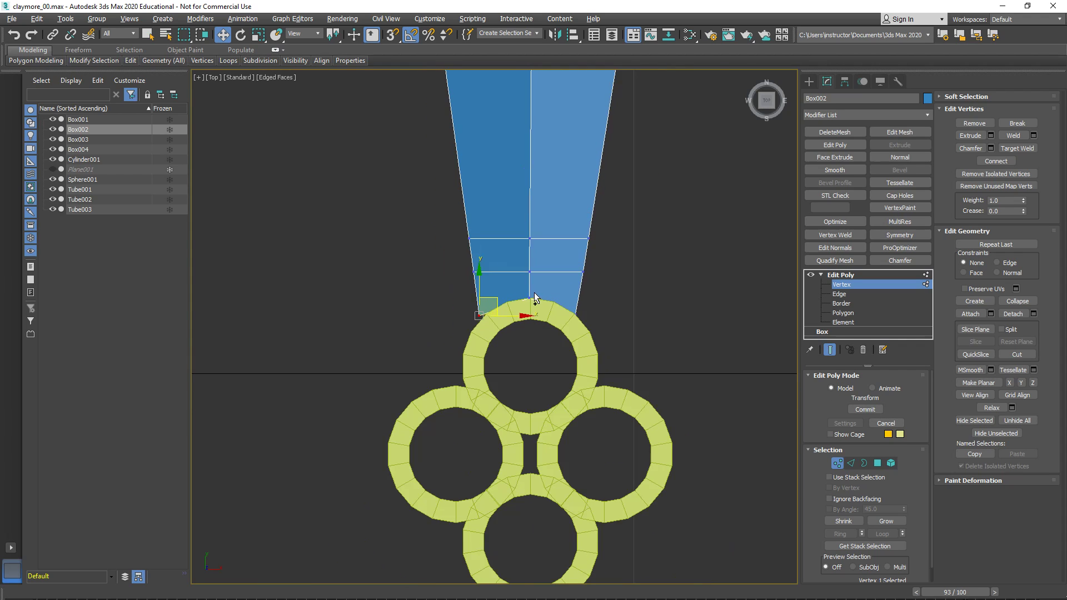
scroll(519, 341, "up", 3)
- Shift the whole tapered piece slightly along X to centre it on the ring, and return to Vertex editing
key("1")
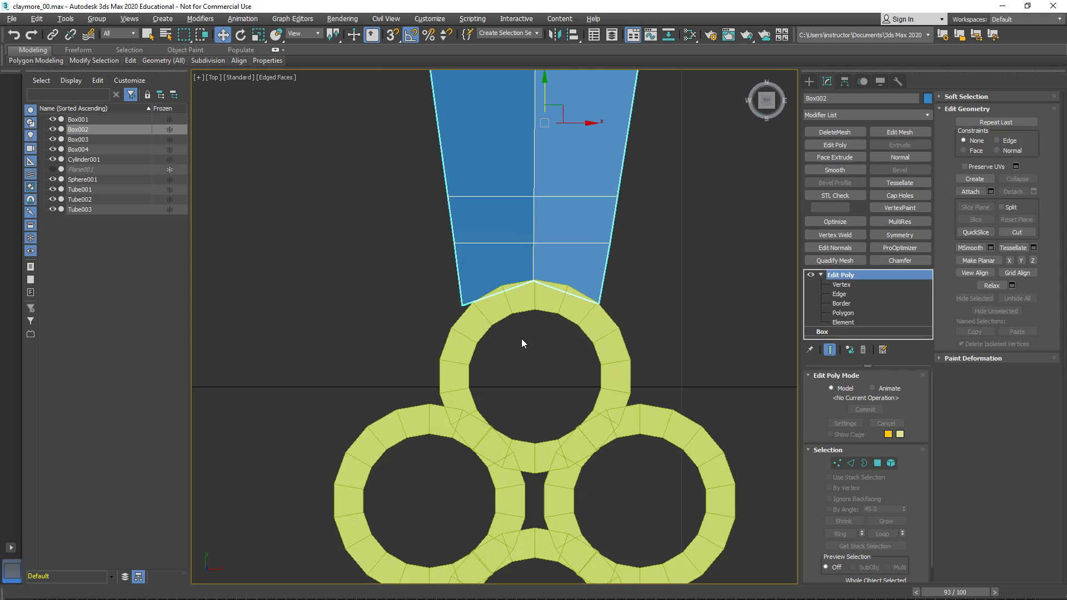
left_click_drag(570, 122, 573, 123)
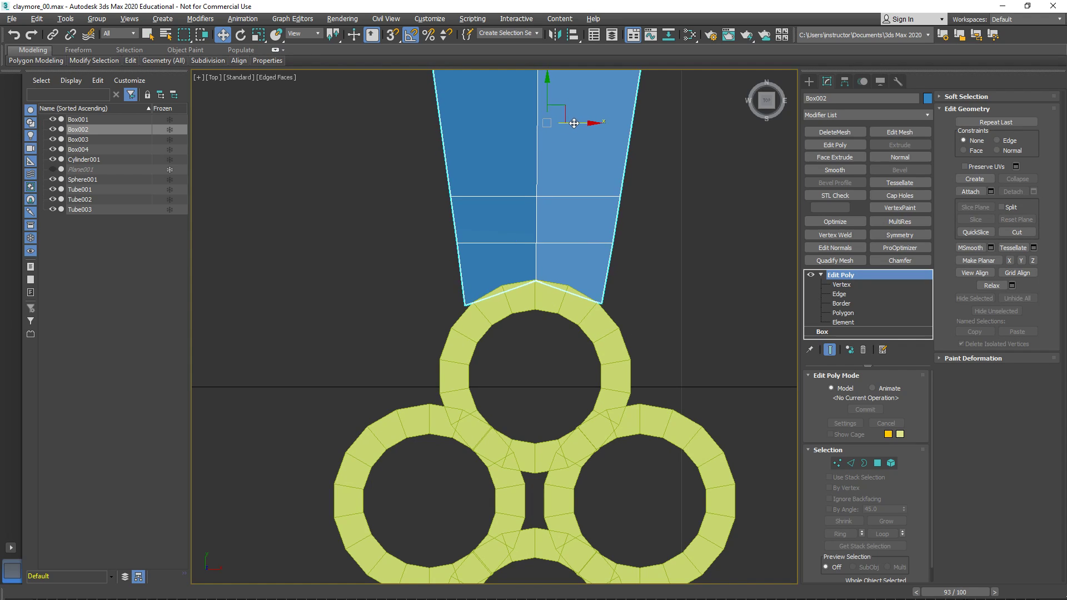
scroll(527, 294, "up", 3)
key("1")
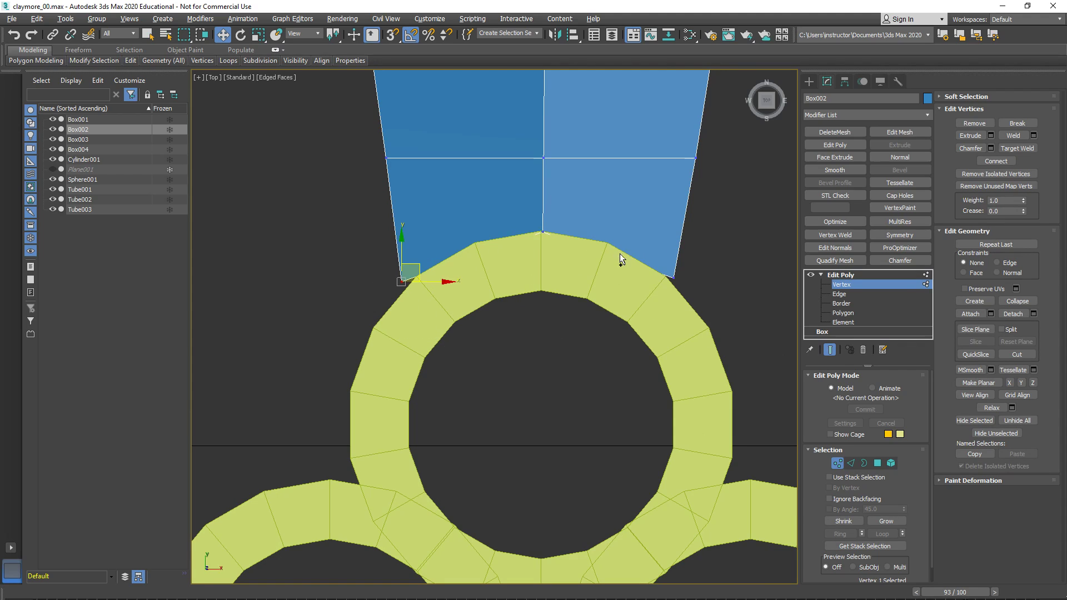
- Move the tip's two corner vertices together along Y onto the ring's outer edge, and show the Top view in wireframe
left_click(673, 277, "ctrl")
left_click_drag(537, 236, 539, 251)
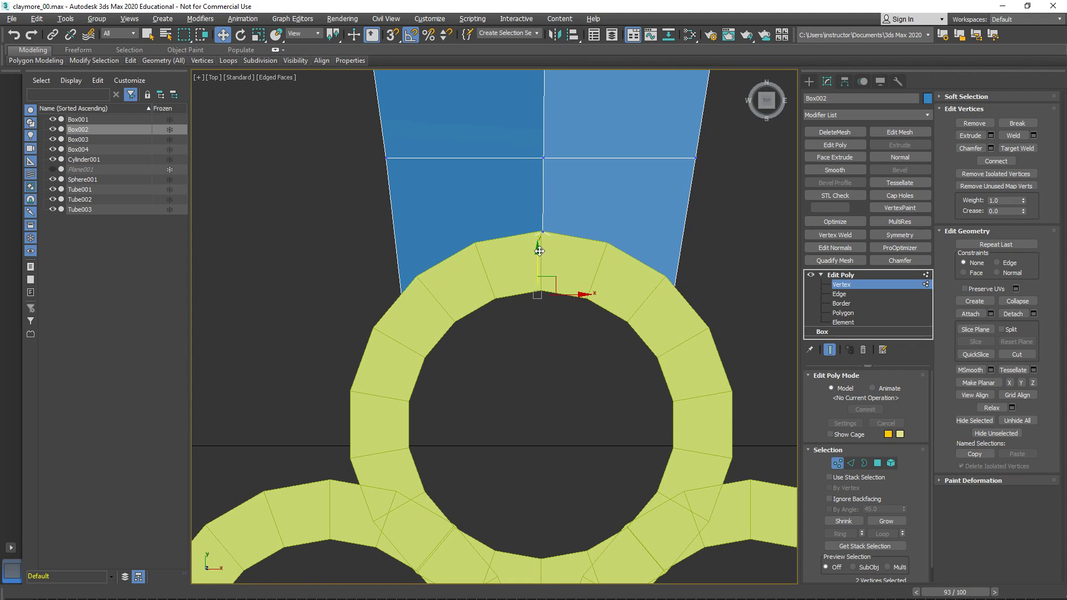
key("F3")
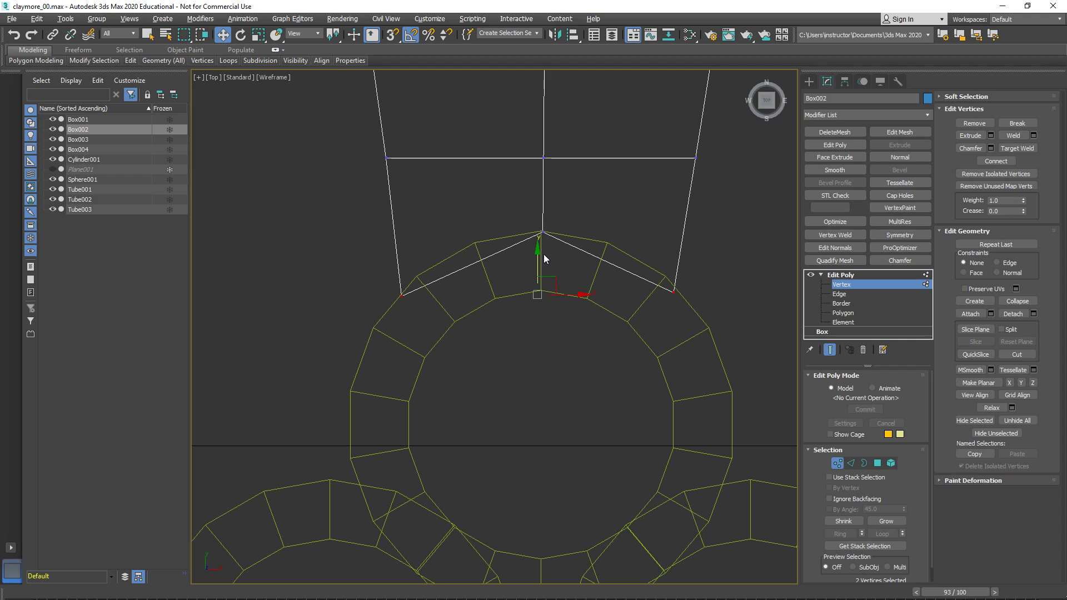
left_click(672, 290)
scroll(669, 334, "up", 3)
scroll(661, 328, "up", 3)
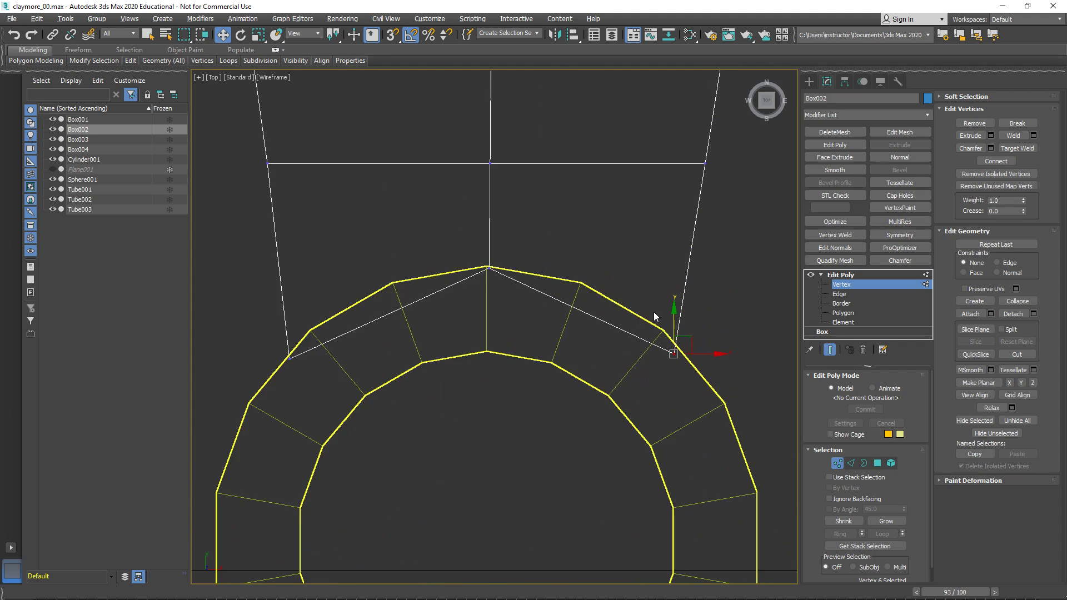
scroll(665, 335, "down", 5)
key("ctrl+z")
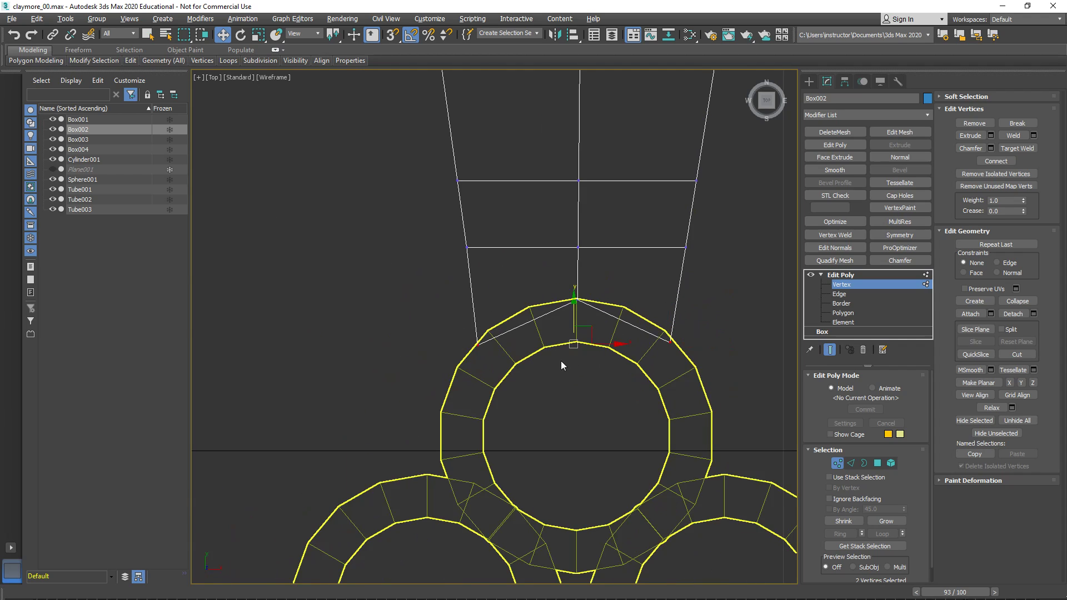
- Leave Vertex editing and move the whole tapered piece along Y slightly away from the ring
mouse_move(575, 309)
left_mouse_down()
mouse_move(573, 335)
mouse_move(579, 311)
left_mouse_up()
middle_click_drag(583, 315, 585, 352)
key("1")
middle_click_drag(552, 223, 566, 309)
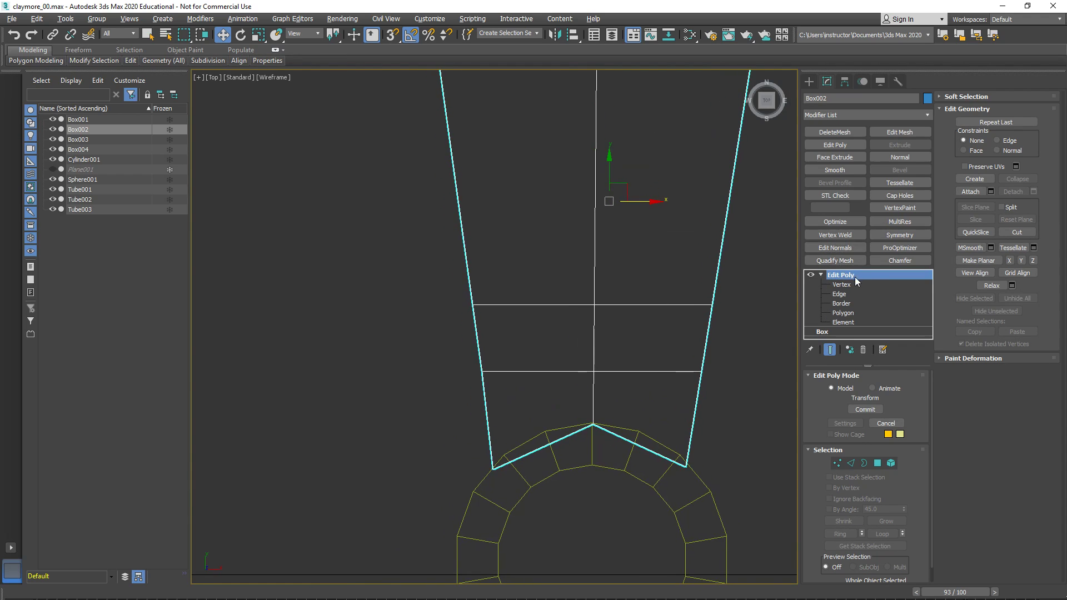
left_click_drag(611, 162, 626, 137)
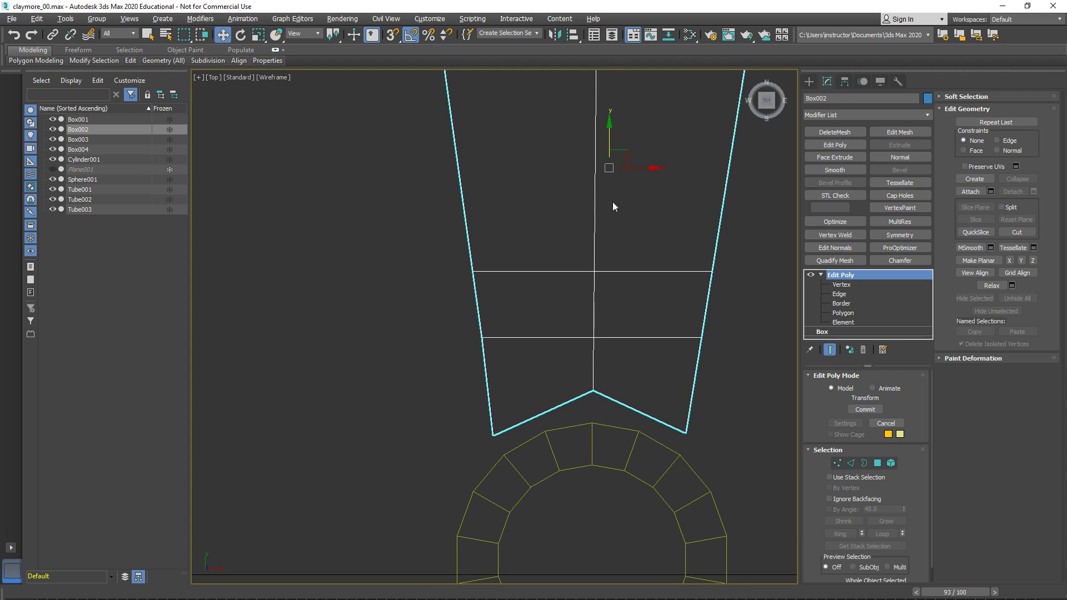
- Select all four end vertices of the tapered tip and move them along Y toward the ring
key("1")
left_click_drag(745, 458, 439, 374)
left_click_drag(590, 375, 588, 390)
- Scale the tip's four end vertices inward along X so the two corners narrow to the ring, checking in Perspective and Top views
key("r")
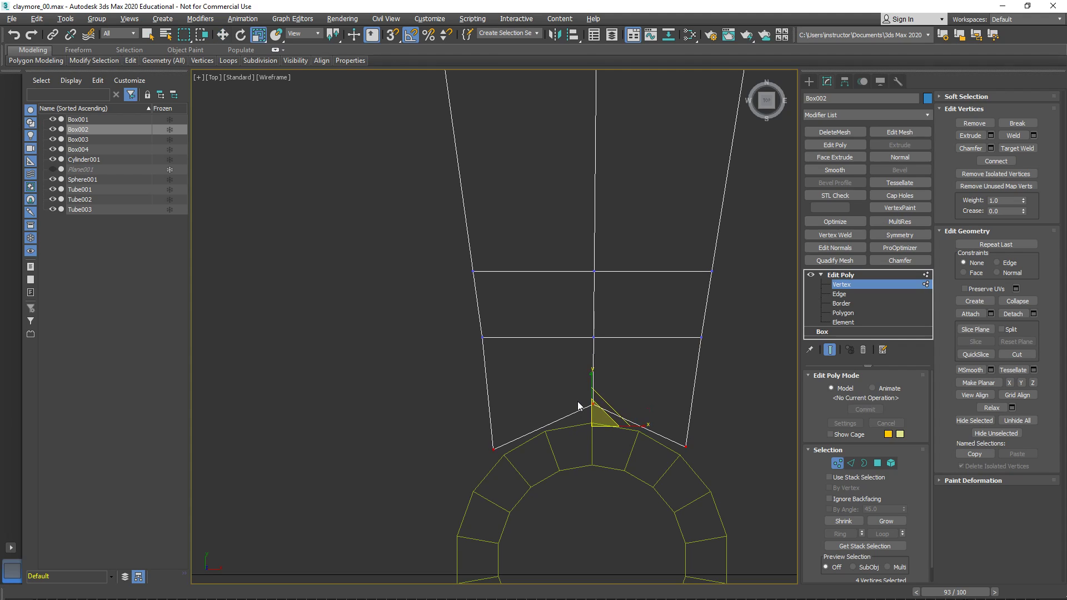
left_click_drag(594, 428, 593, 430)
key("alt+w")
right_click(682, 485)
key("alt+w")
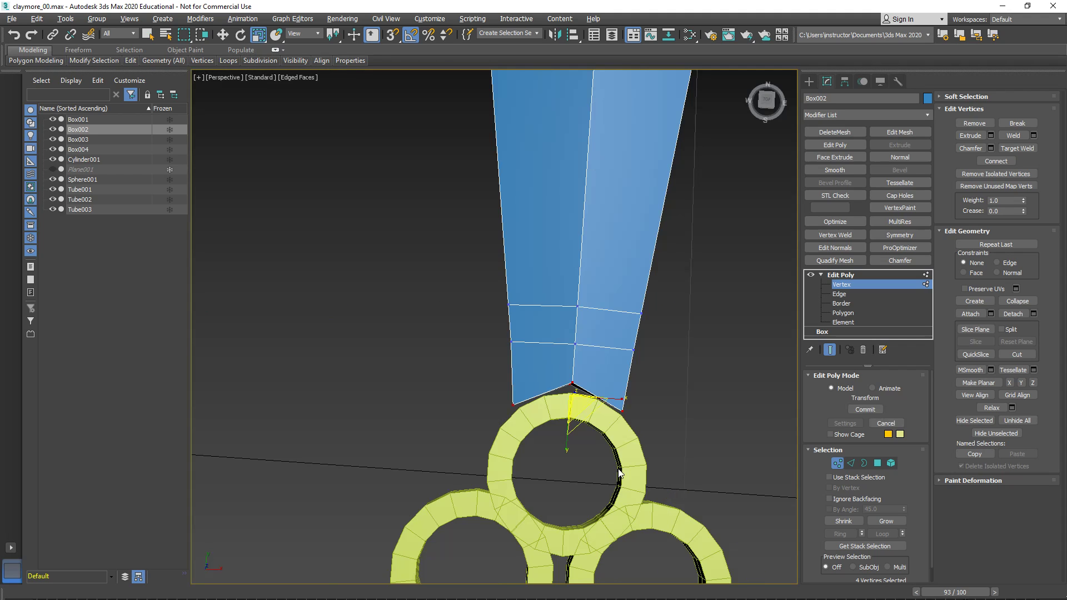
scroll(611, 439, "up", 5)
left_click_drag(502, 356, 506, 355)
key("alt+w")
right_click(391, 276)
key("alt+w")
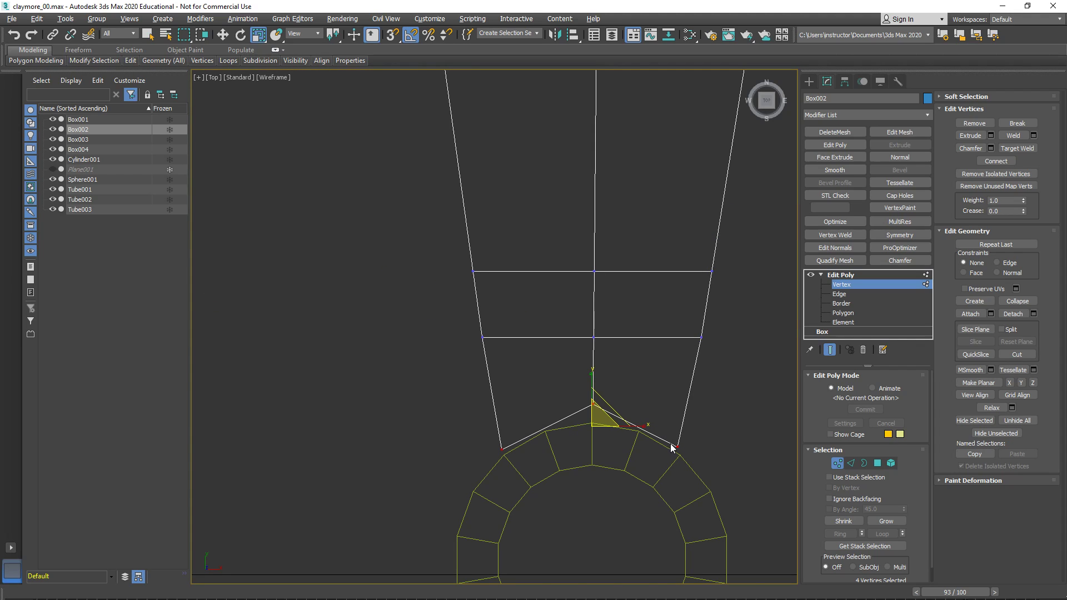
- Move the two centre vertices of the tip's end along Y onto the top of the ring
key("1")
scroll(631, 405, "down", 3)
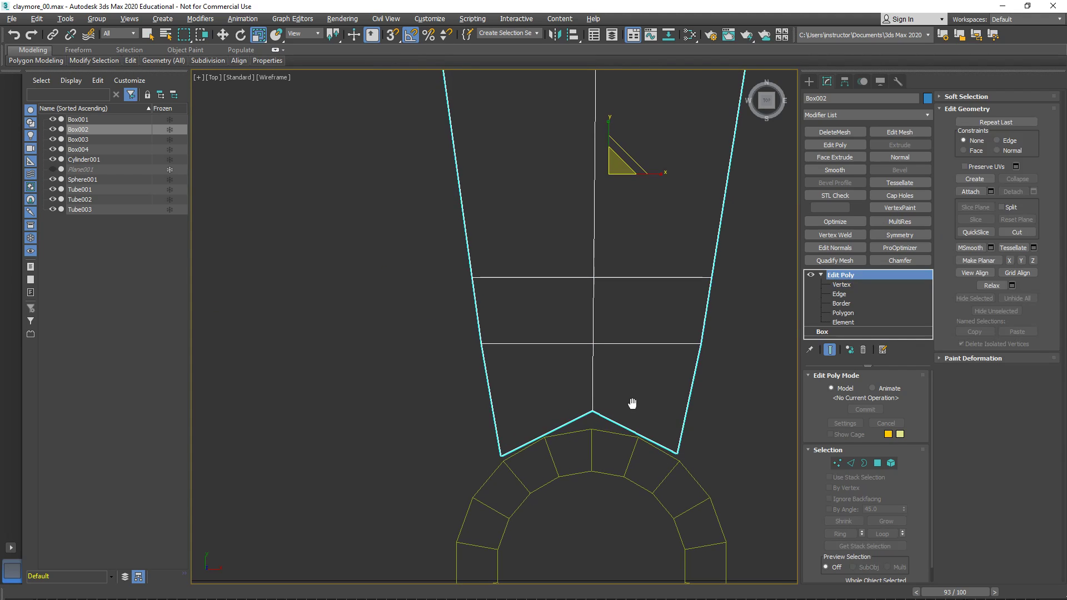
key("1")
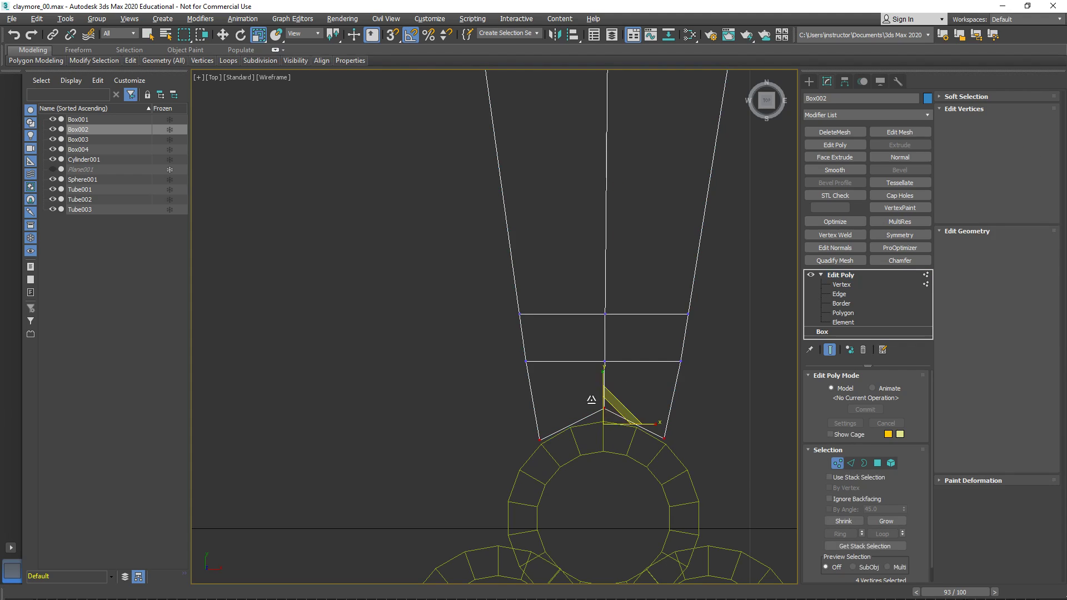
key("w")
left_click_drag(605, 376, 605, 390)
scroll(597, 411, "up", 2)
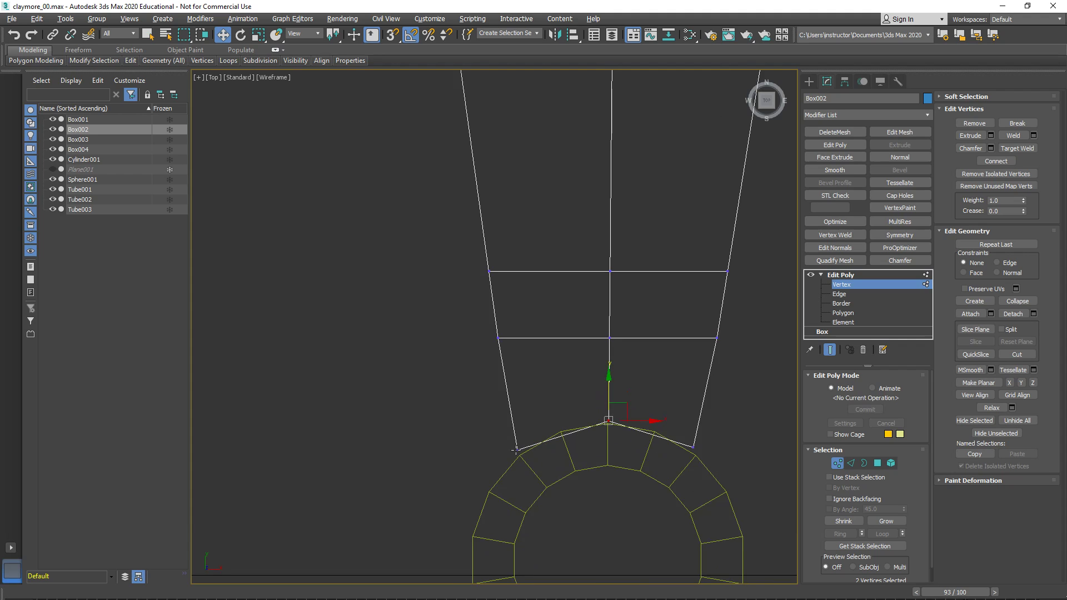
- In the Perspective view, leave Vertex editing and move the four-ring ornament along Y well clear of the arm's tip
key("alt+w")
key("alt+w")
middle_click_drag(684, 505, 606, 387, "alt")
right_click(553, 395)
mouse_move(556, 399)
middle_mouse_down()
mouse_move(584, 407)
mouse_move(536, 404)
middle_mouse_up()
left_click(609, 388)
scroll(503, 404, "down", 2)
key("ctrl+b")
left_click(556, 403)
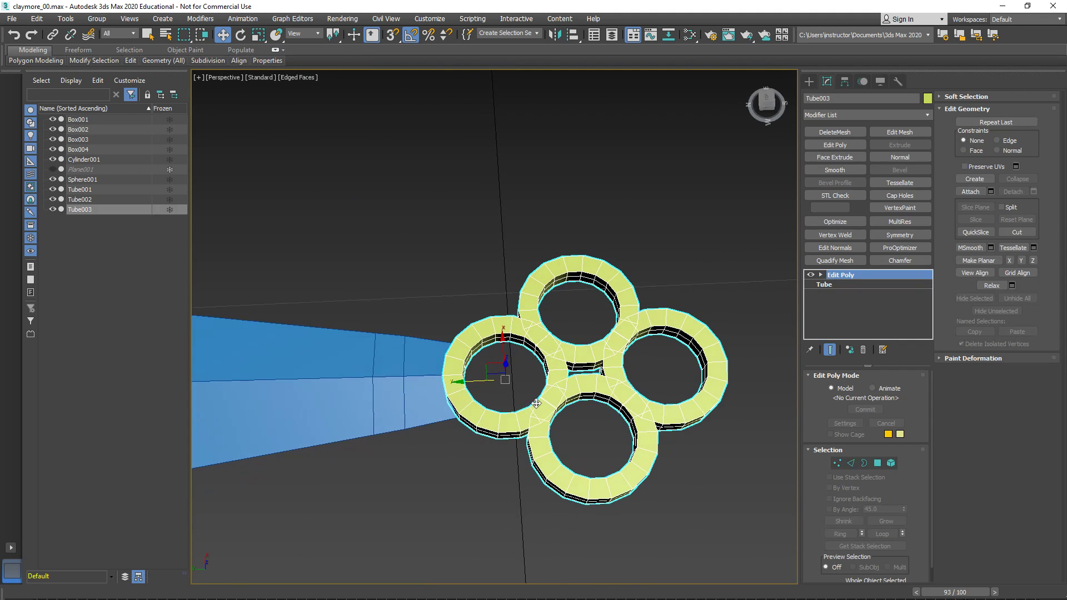
left_click_drag(465, 382, 724, 371)
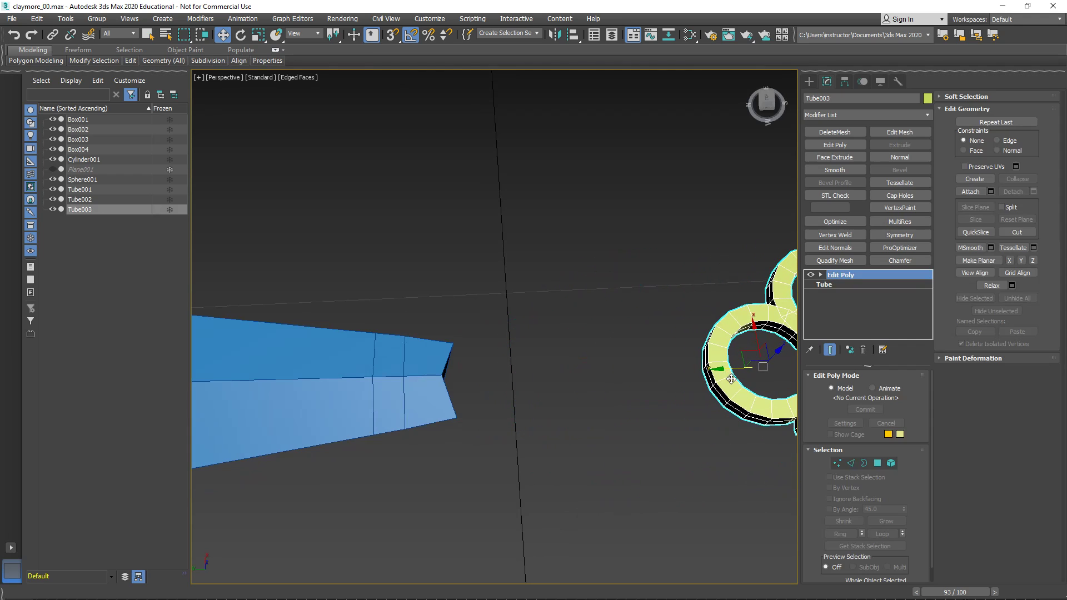
- Clone the ornament's nearest ring element to the arm's tip as a separate object named "test ring"
left_click(890, 462)
left_click(744, 411)
middle_click_drag(745, 411, 578, 415, "alt")
left_click_drag(582, 367, 321, 364, "shift")
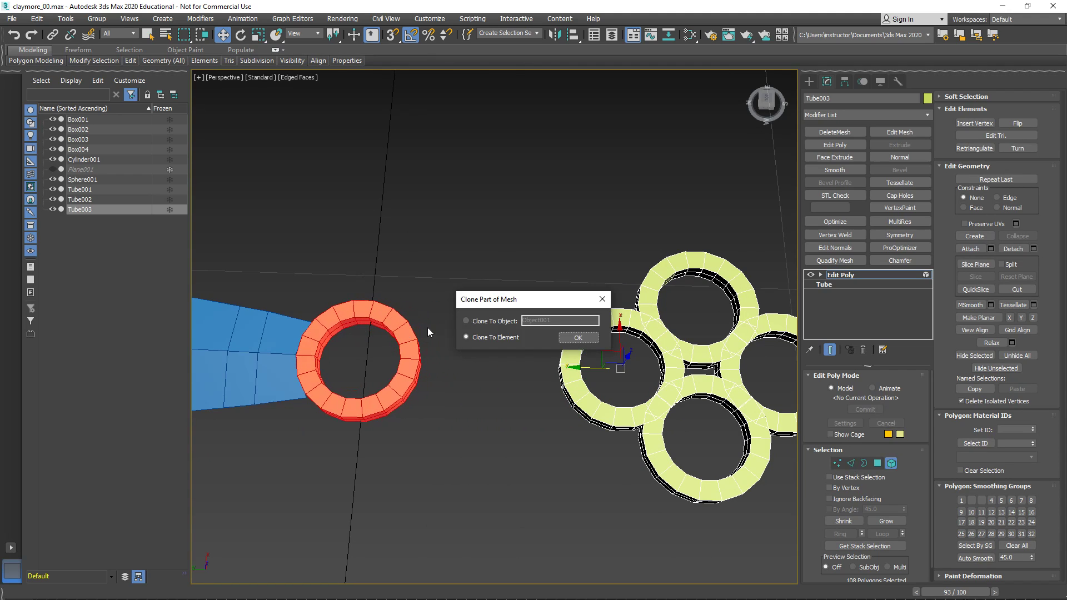
left_click(498, 321)
double_click(552, 321)
type("testein")
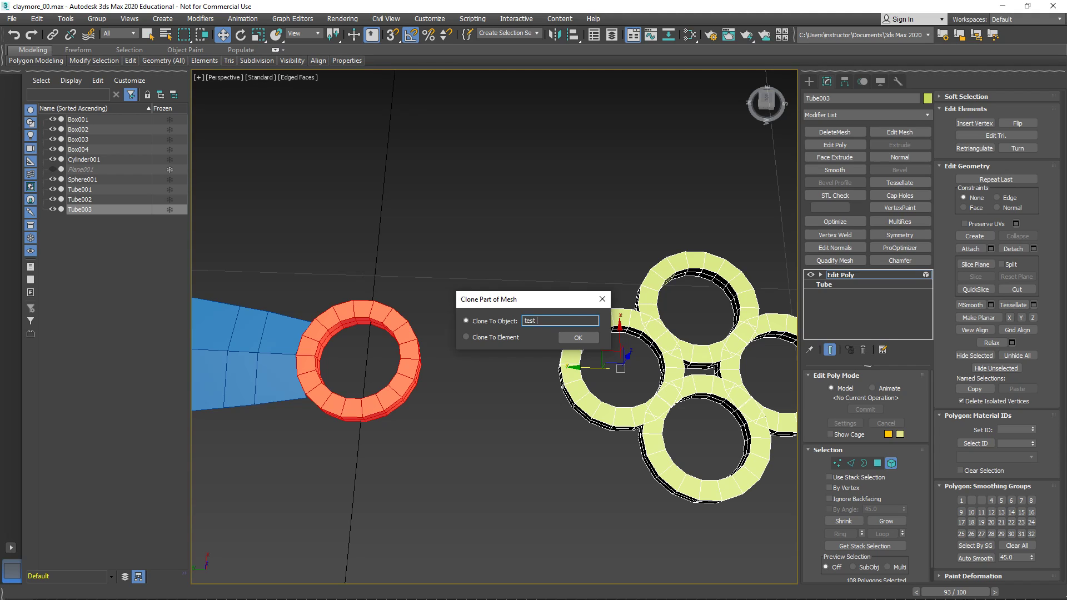
key("Return")
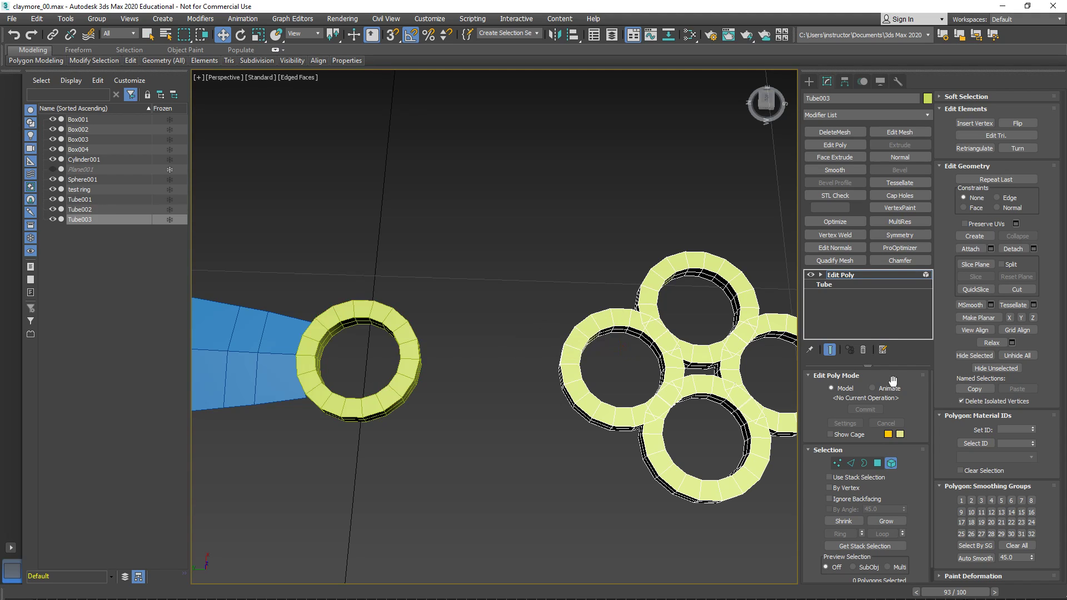
- Select the cloned test ring and centre its pivot on the object
left_click(846, 276)
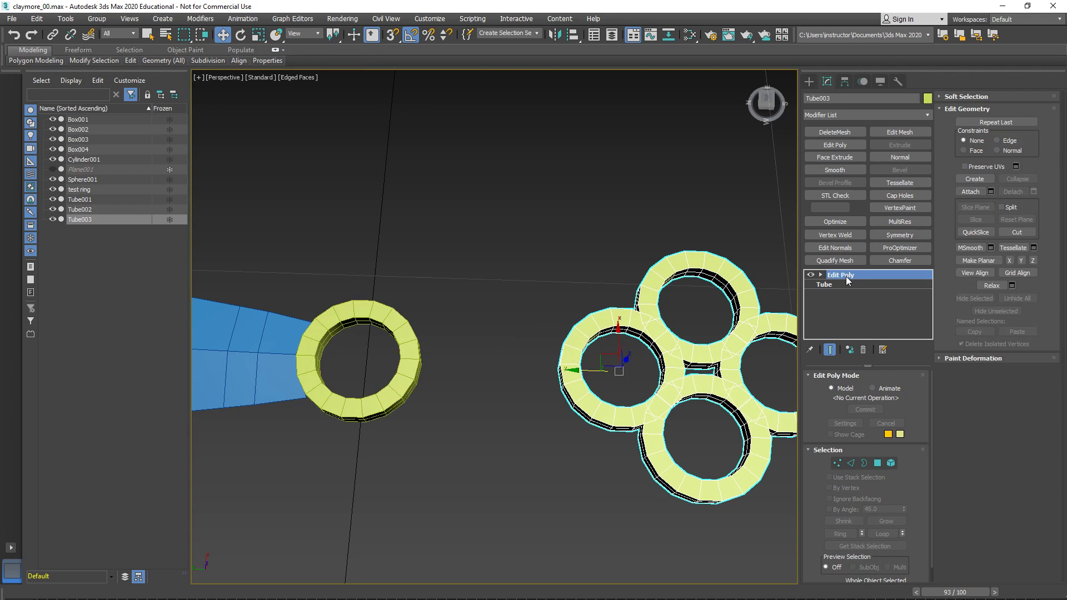
left_click(339, 399)
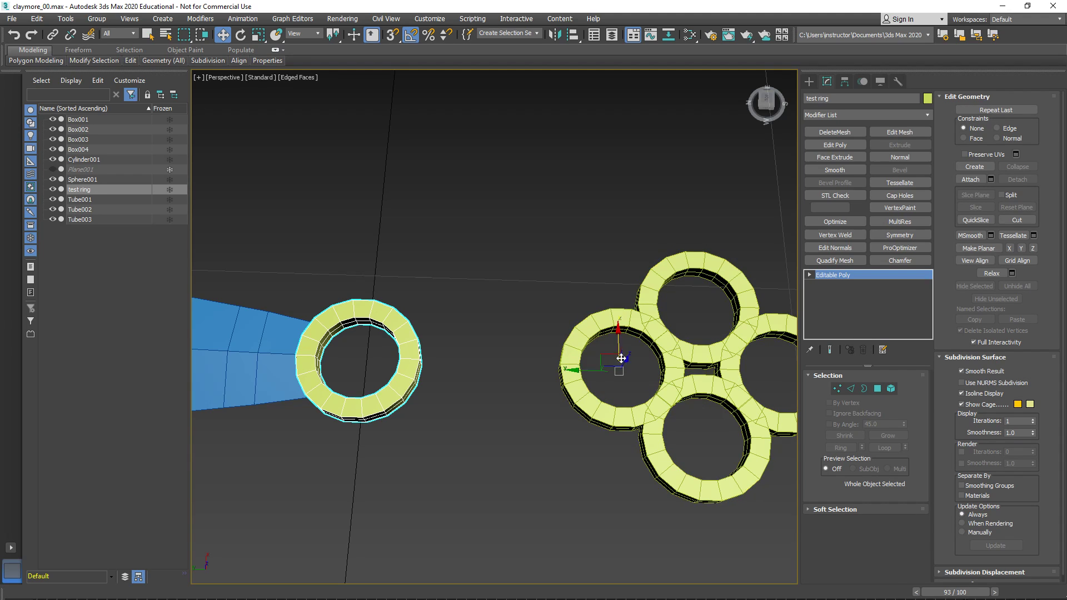
left_click(846, 83)
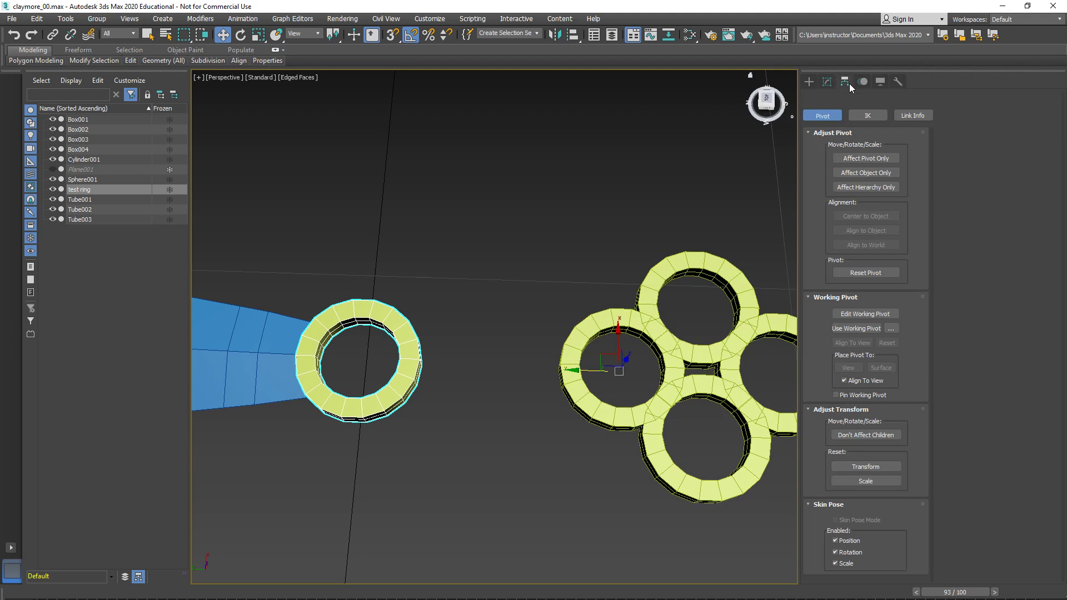
left_click(862, 156)
left_click(855, 217)
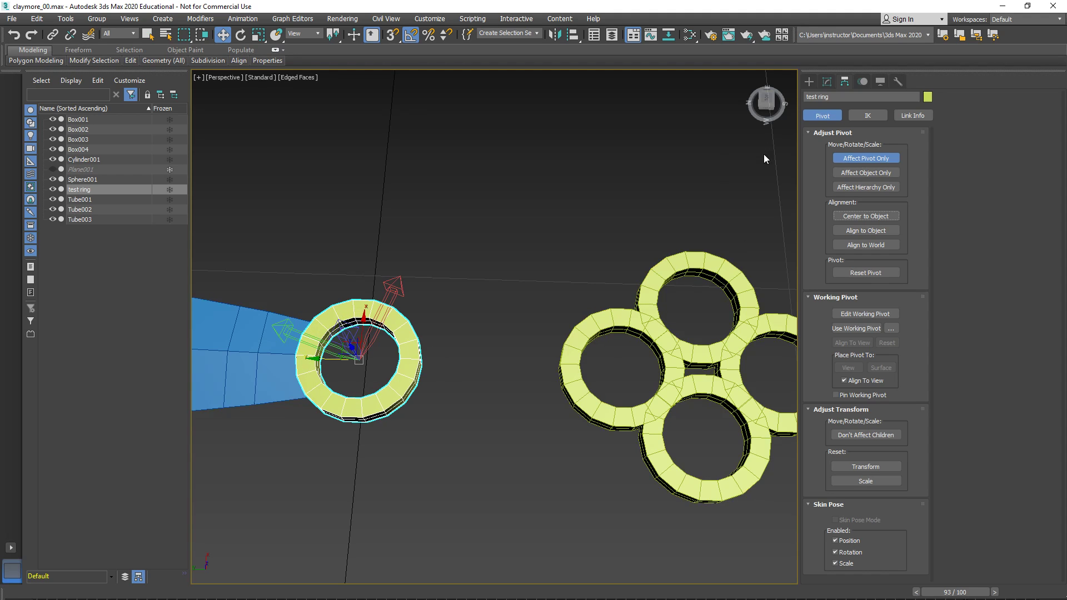
left_click(826, 82)
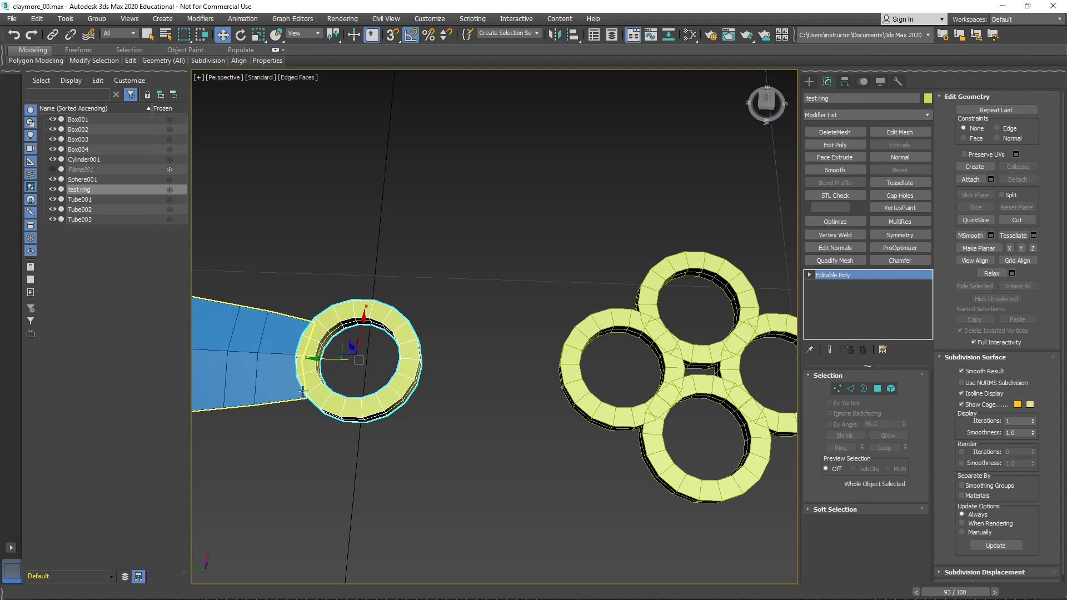
- Move the test ring slightly away from the arm's tip along Y so its facing side is exposed
middle_click_drag(293, 391, 517, 409)
scroll(519, 412, "up", 5)
middle_click_drag(588, 473, 589, 413)
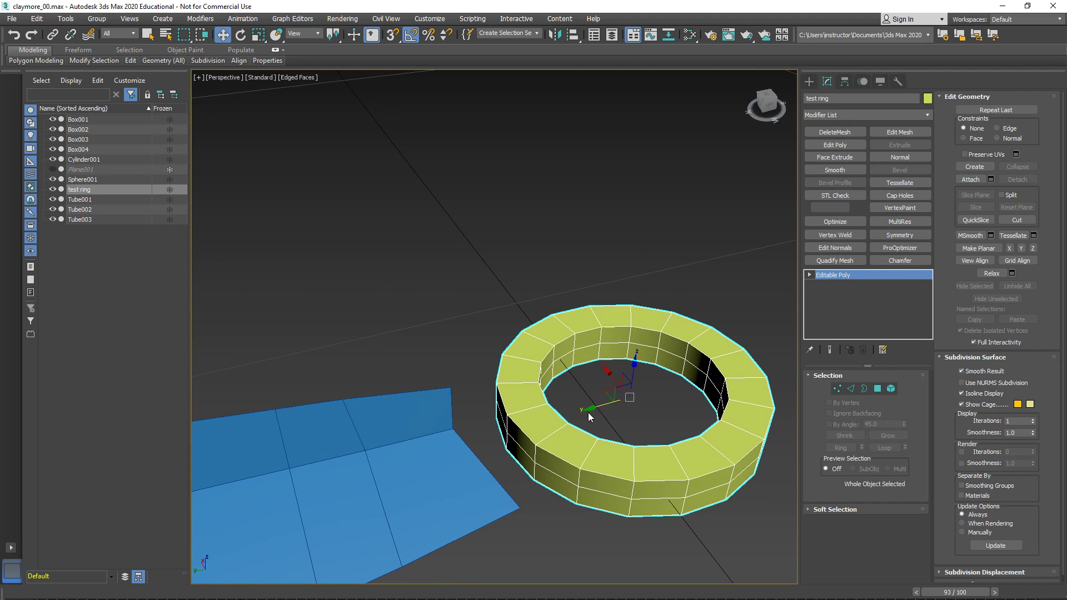
key("4")
key("ctrl+a")
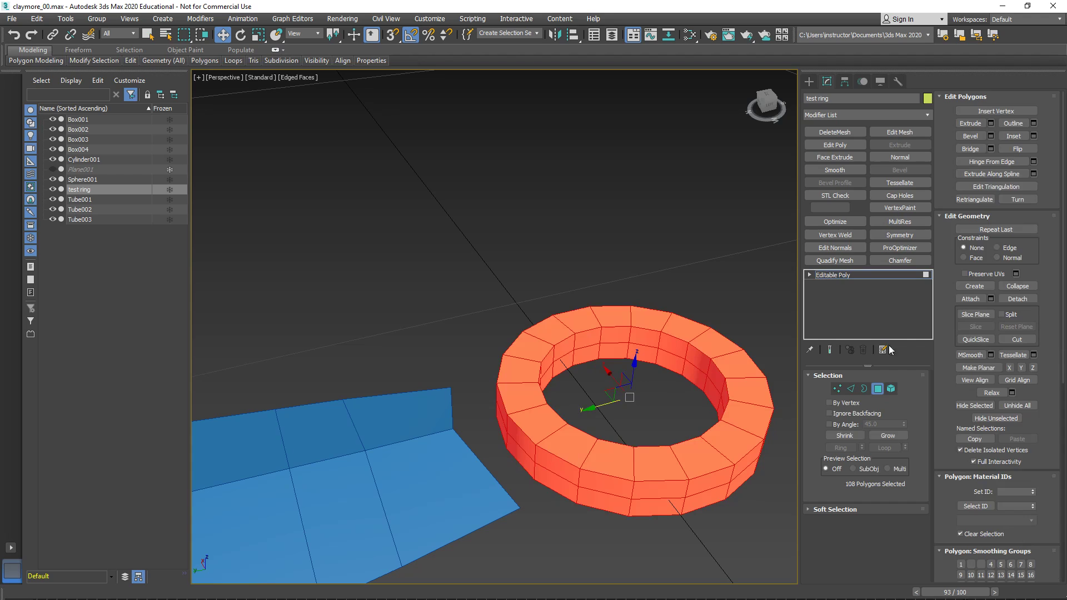
left_click(810, 275)
left_click(833, 314)
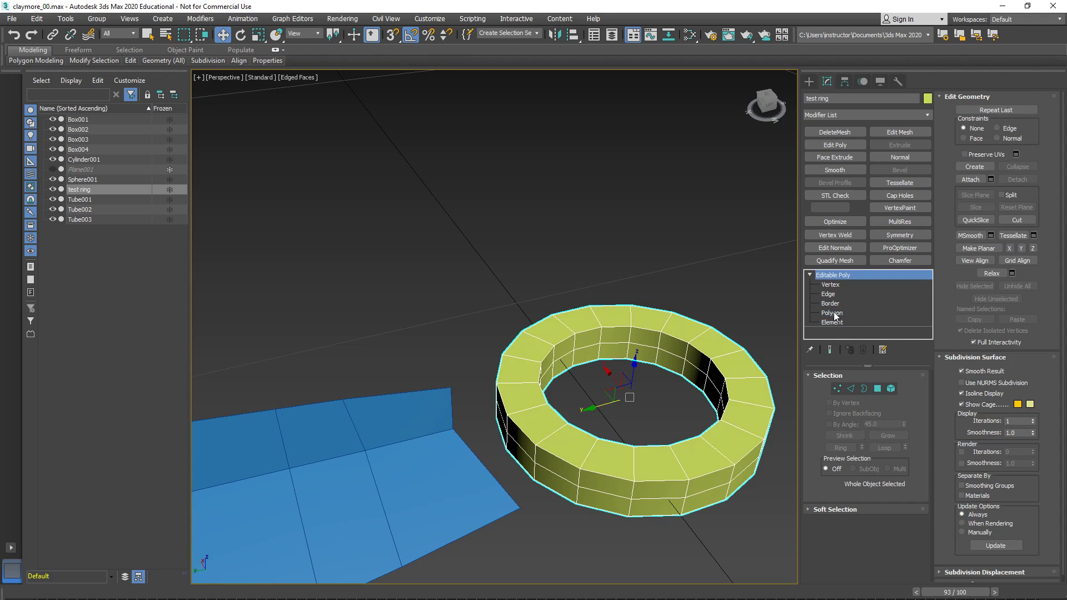
- Delete the test ring's six outer side polygons that face the arm's tip
left_click(831, 313)
left_click(554, 460)
left_click(550, 479, "ctrl")
left_click(511, 438, "ctrl")
left_click(515, 452, "ctrl")
left_click(501, 422, "ctrl")
left_click(502, 422, "ctrl")
key("Delete")
- Delete the two outer side polygons of the neighbouring ring segment beside the opening, and leave Polygon editing
middle_click_drag(505, 418, 640, 400, "alt")
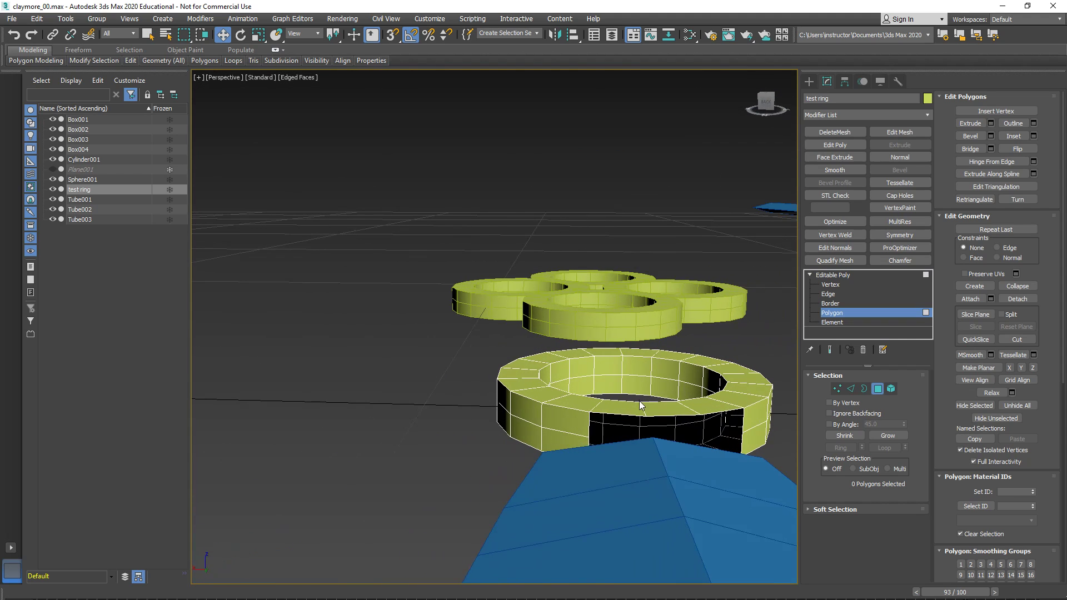
left_click(566, 428)
left_click(564, 435, "ctrl")
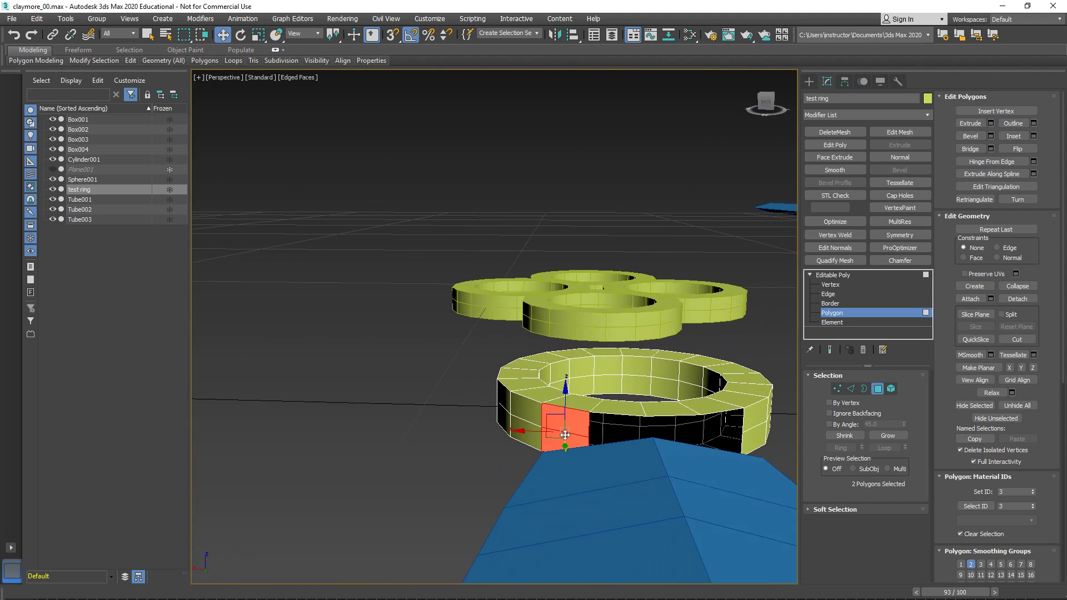
key("Delete")
middle_click_drag(561, 436, 622, 389, "alt")
scroll(552, 444, "up", 3)
left_click(832, 275)
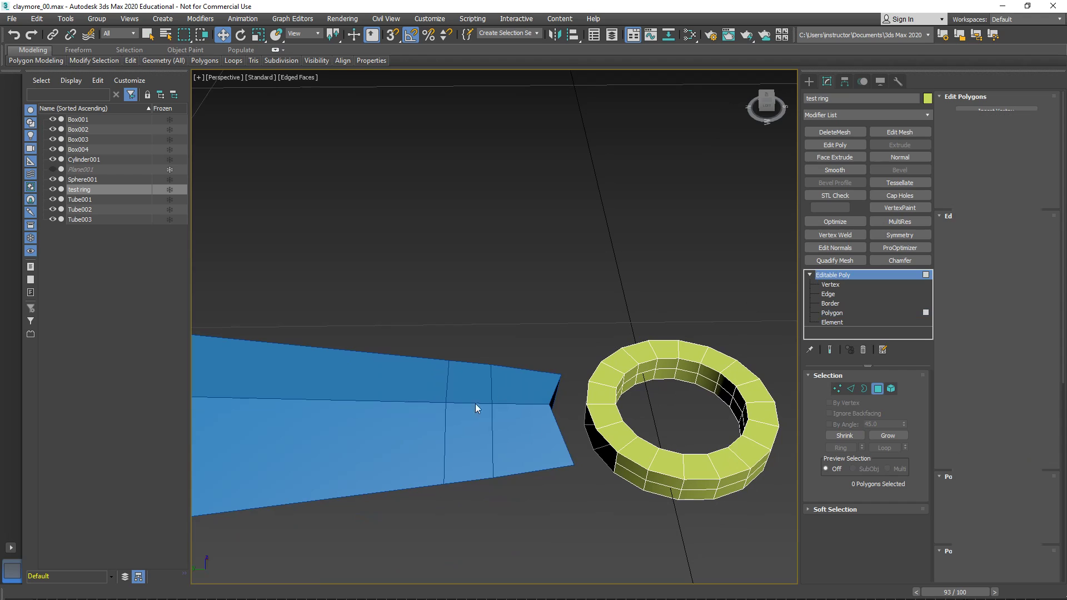
- Select the tapered guard arm and attach the test ring to it
left_click(500, 388)
right_click(457, 435)
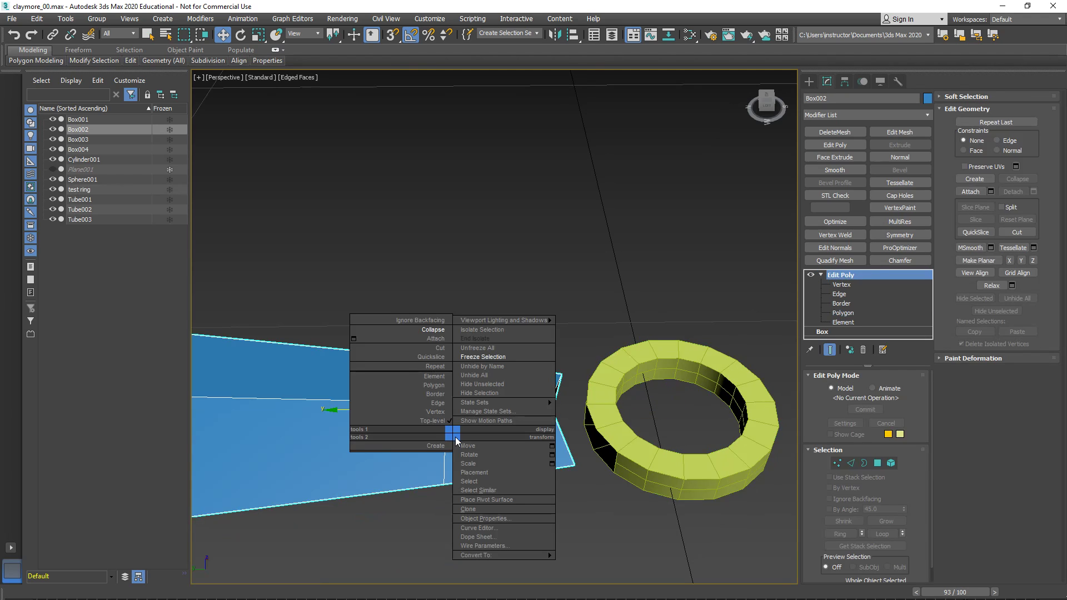
left_click(418, 338)
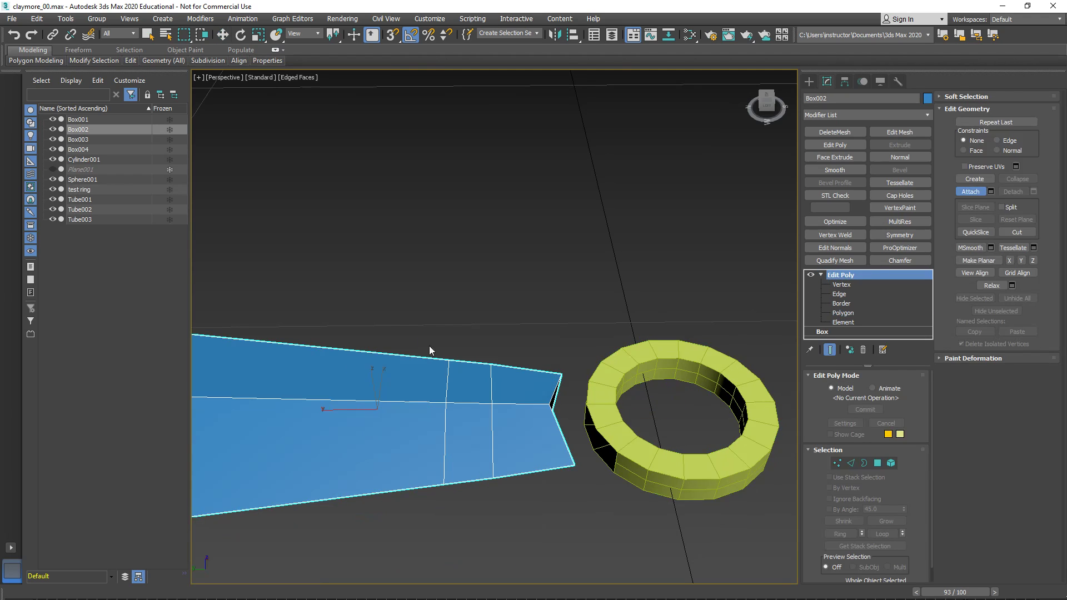
left_click(629, 468)
- Examine the whole sword to see how the attached ring appears on the arms at both sides of the guard
scroll(515, 463, "down", 8)
middle_click_drag(525, 460, 576, 356)
middle_click_drag(316, 463, 476, 361)
scroll(498, 470, "down", 4)
middle_click_drag(498, 471, 598, 524, "alt")
middle_click_drag(598, 524, 438, 427)
left_click(820, 275)
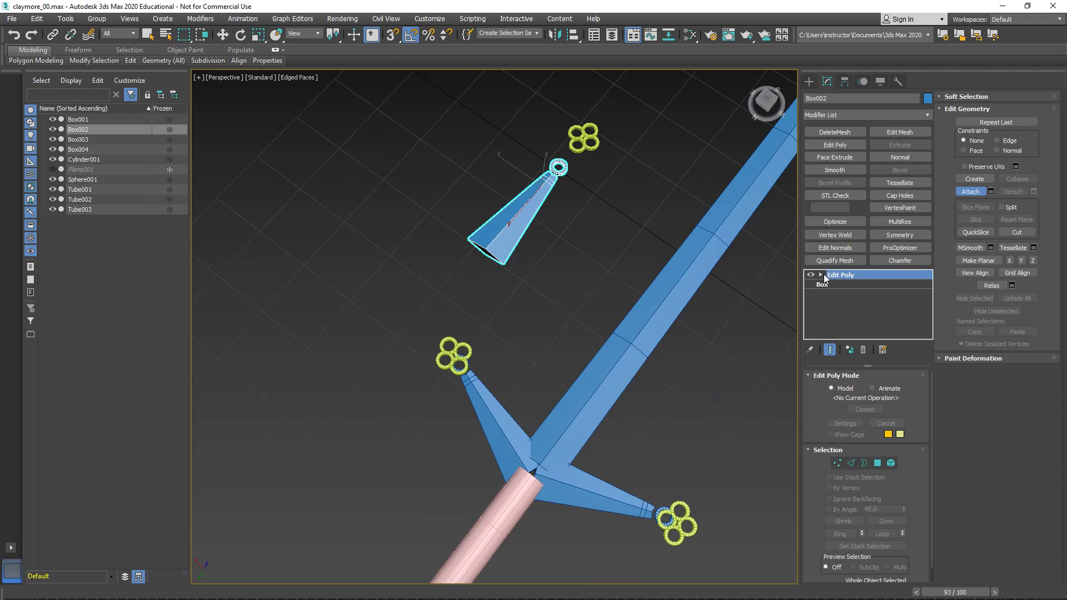
middle_click_drag(600, 330, 541, 293)
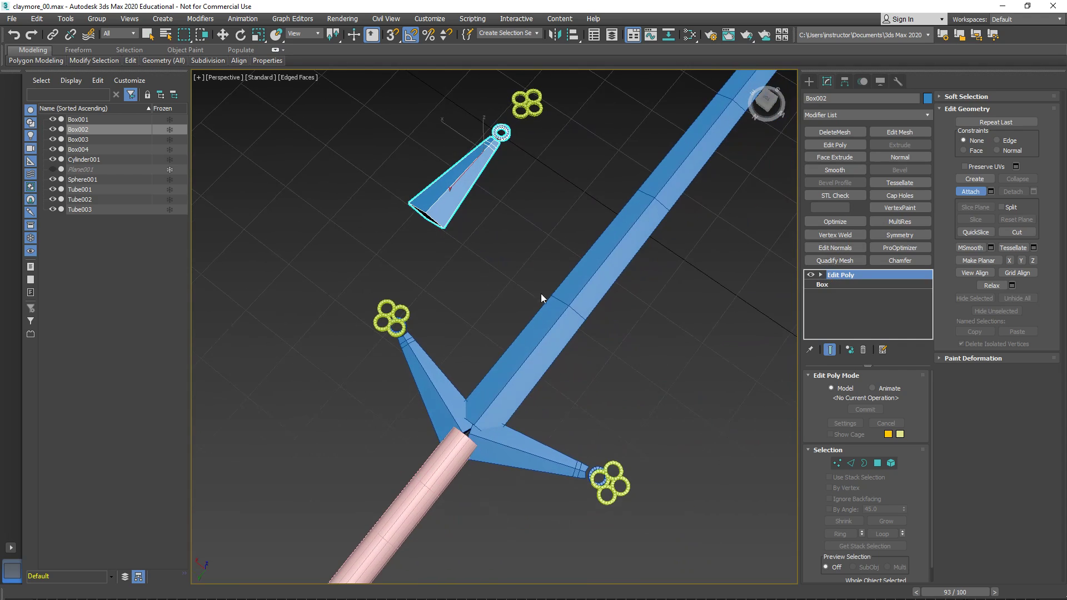
left_click(614, 500)
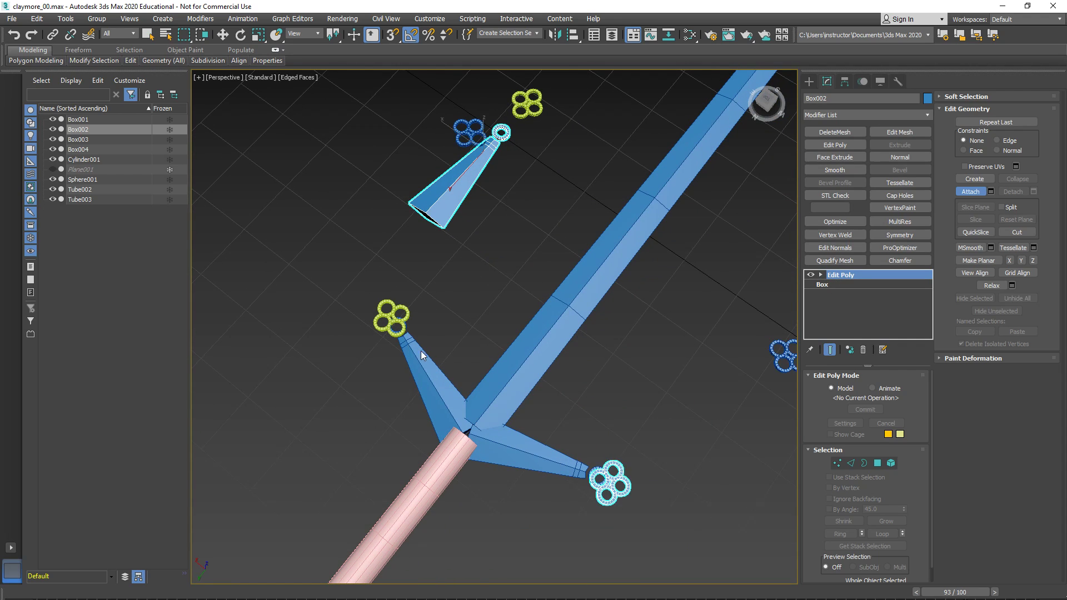
key("ctrl+z")
key("w")
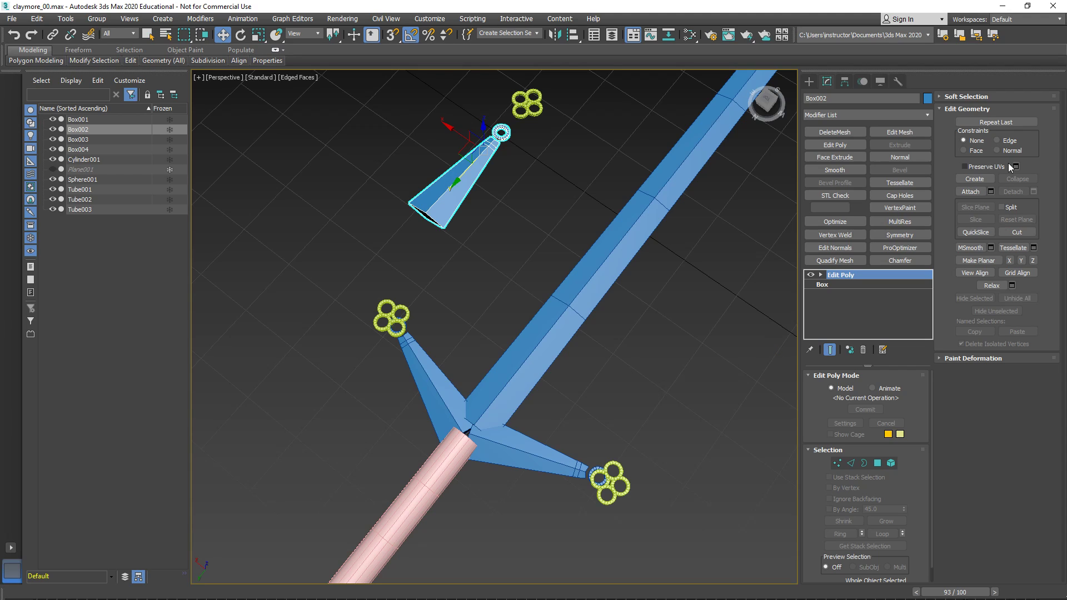
- Hide the two four-ring ornaments at the ends of the guard arms
left_click(621, 497)
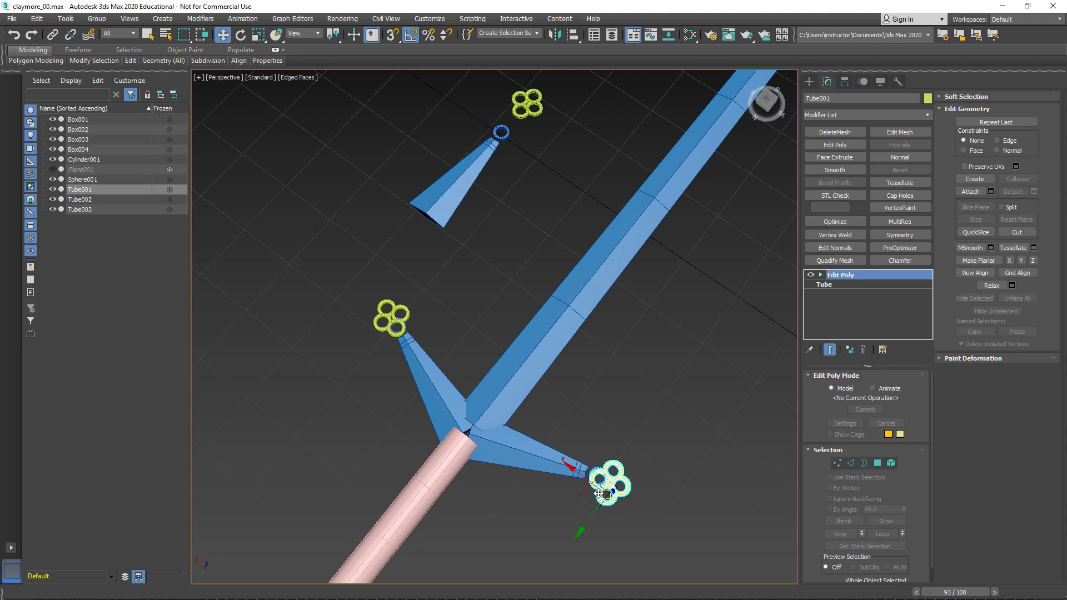
left_click(376, 324, "ctrl")
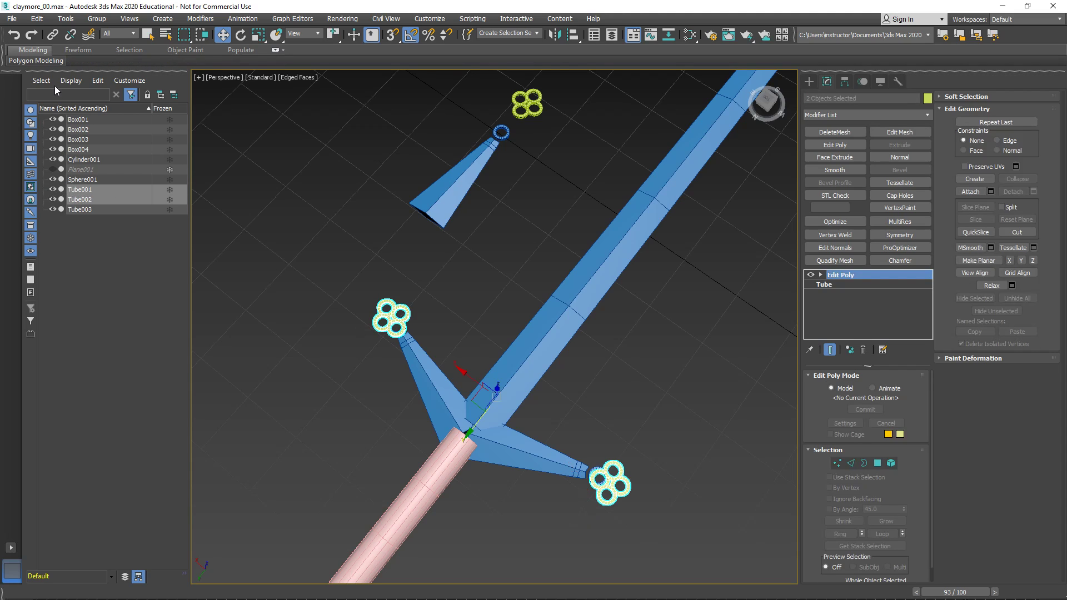
left_click(51, 190)
left_click(50, 199)
left_click(54, 201)
left_click(612, 477)
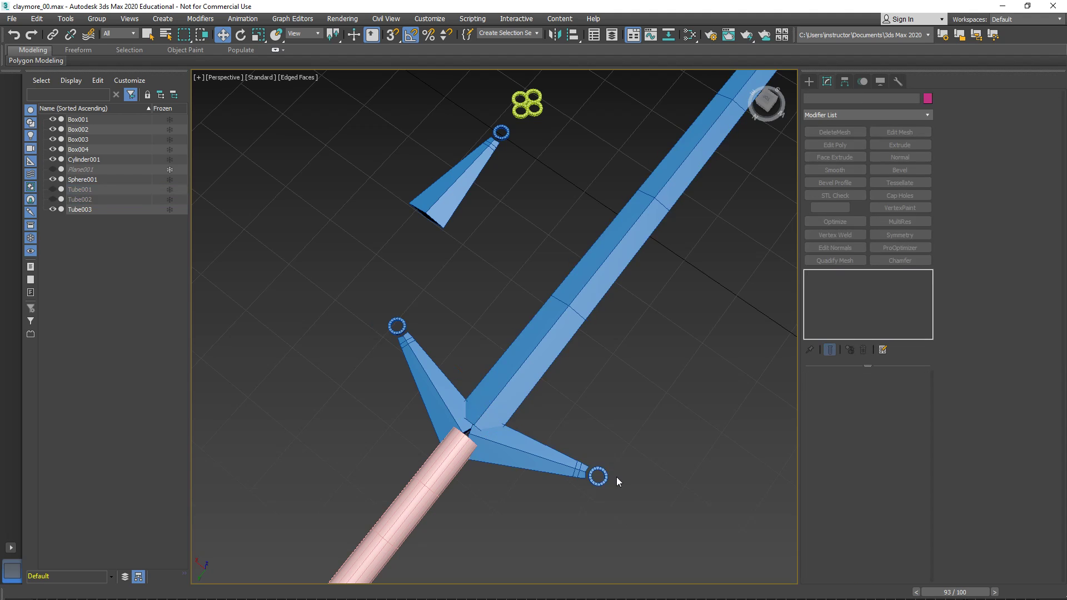
- In the separate tapered arm, select the attached ring as an element and move it up against the arm's tip
middle_click_drag(514, 208, 512, 329)
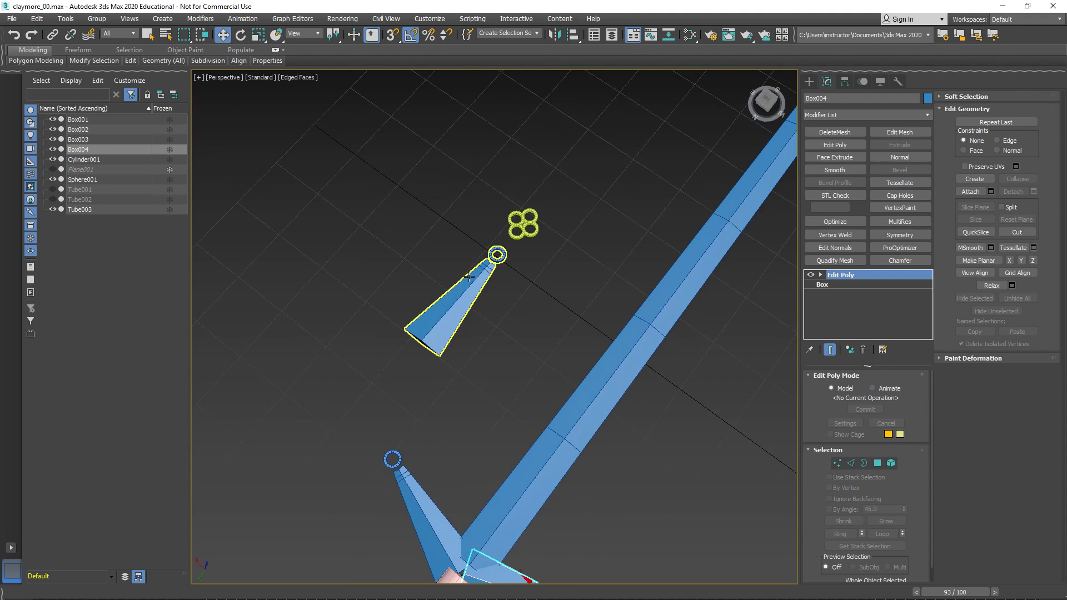
left_click(480, 272)
scroll(480, 272, "up", 5)
middle_click_drag(479, 269, 522, 295, "alt")
scroll(582, 317, "up", 3)
middle_click_drag(583, 318, 531, 295)
scroll(532, 295, "up", 5)
middle_click_drag(522, 348, 526, 276)
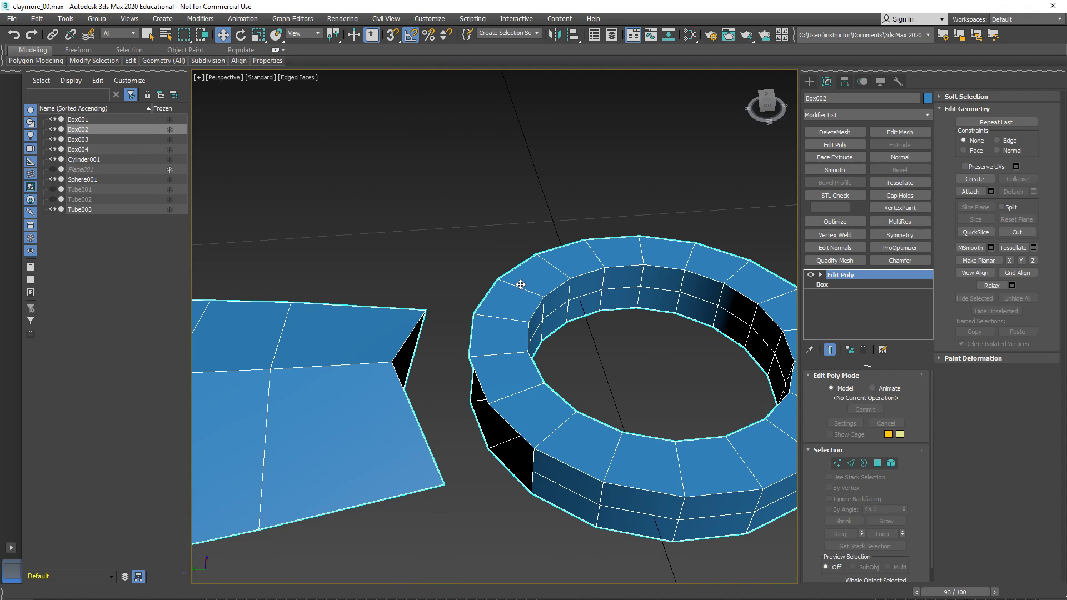
key("5")
left_click(579, 427)
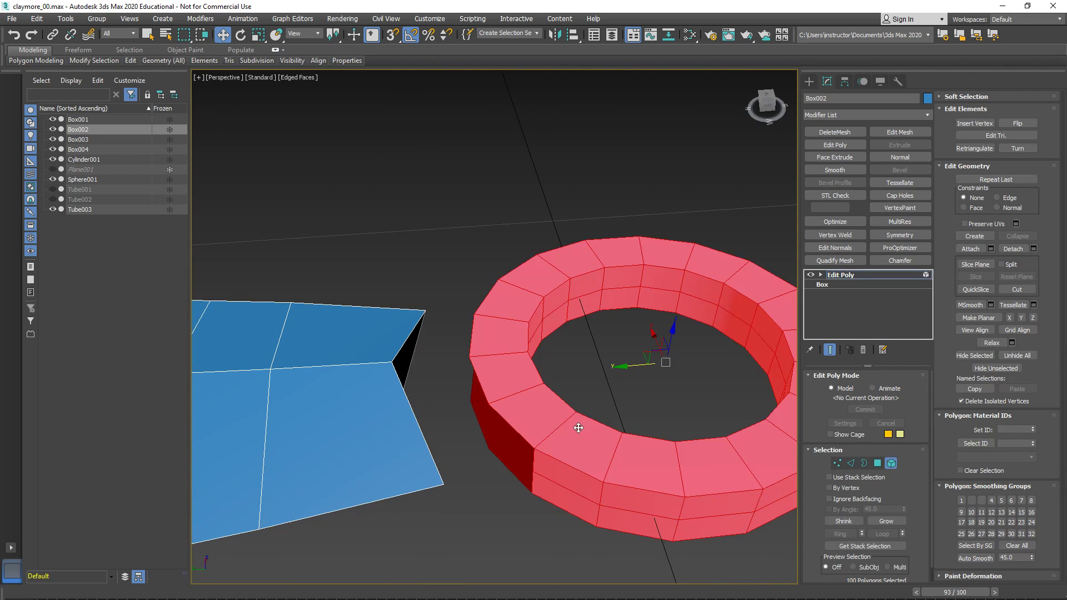
left_click_drag(632, 368, 585, 370)
middle_click_drag(457, 386, 577, 325, "alt")
left_click_drag(577, 290, 550, 289)
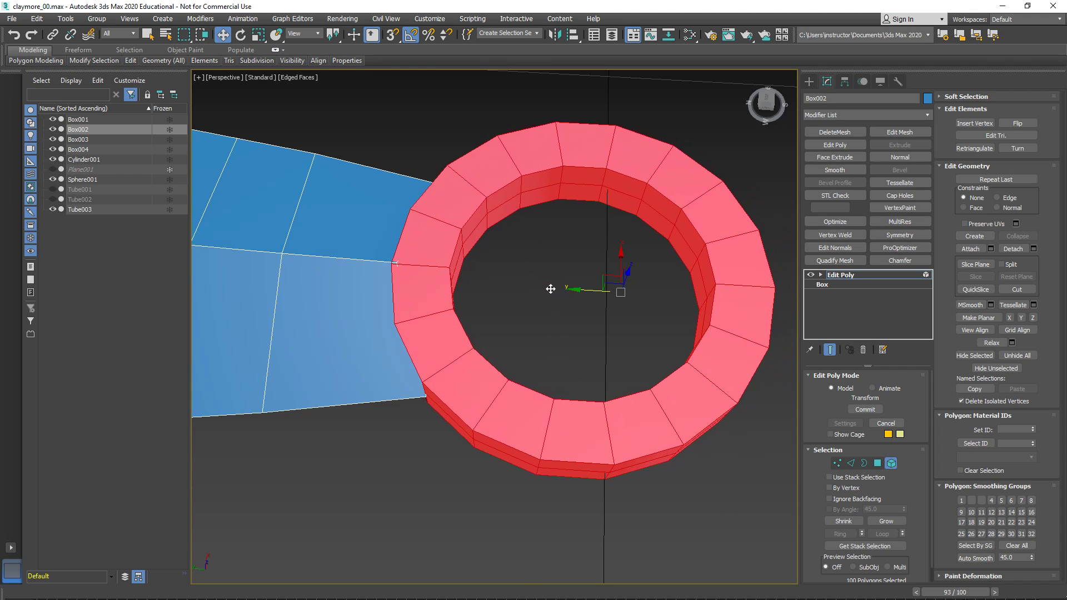
- Try to collapse the arm's corner vertex and the adjacent mid-height ring vertex into one
middle_click_drag(550, 289, 395, 344, "alt")
scroll(533, 389, "up", 5)
key("1")
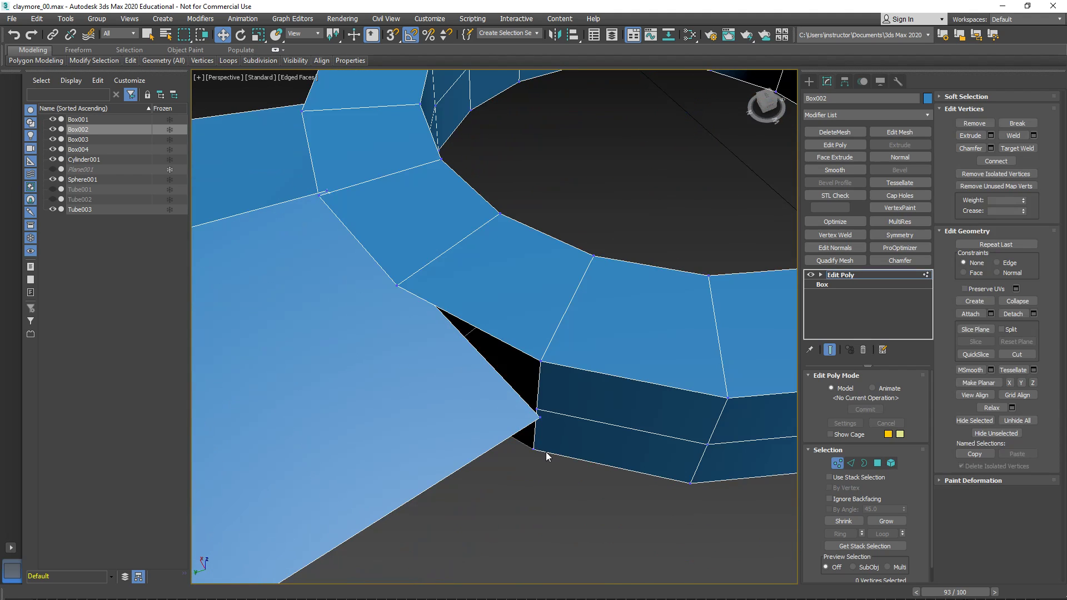
left_click_drag(528, 404, 545, 431)
middle_click_drag(545, 430, 524, 412, "alt")
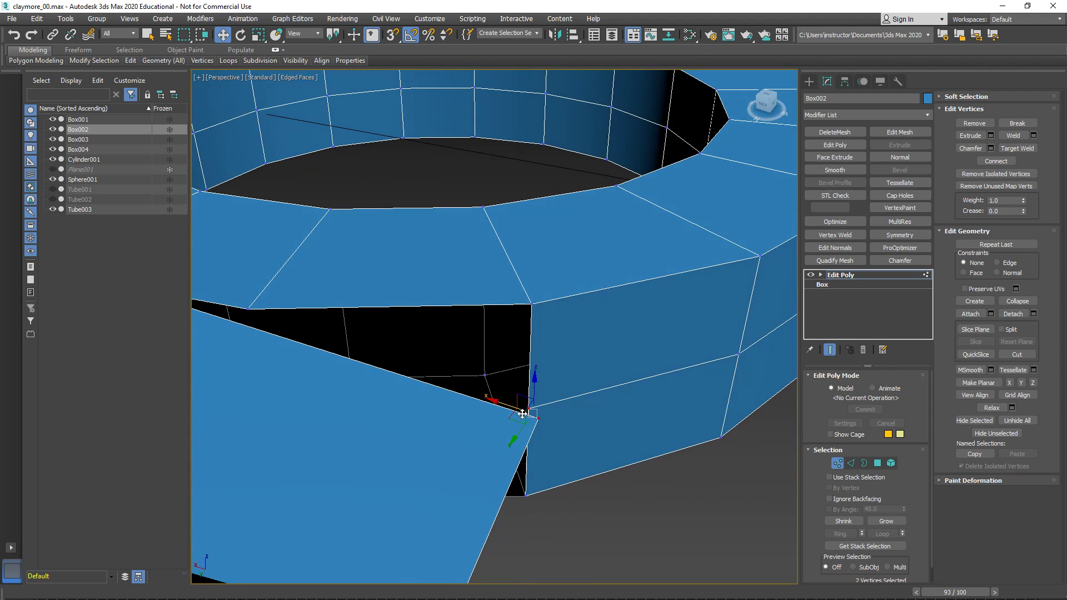
right_click(521, 414)
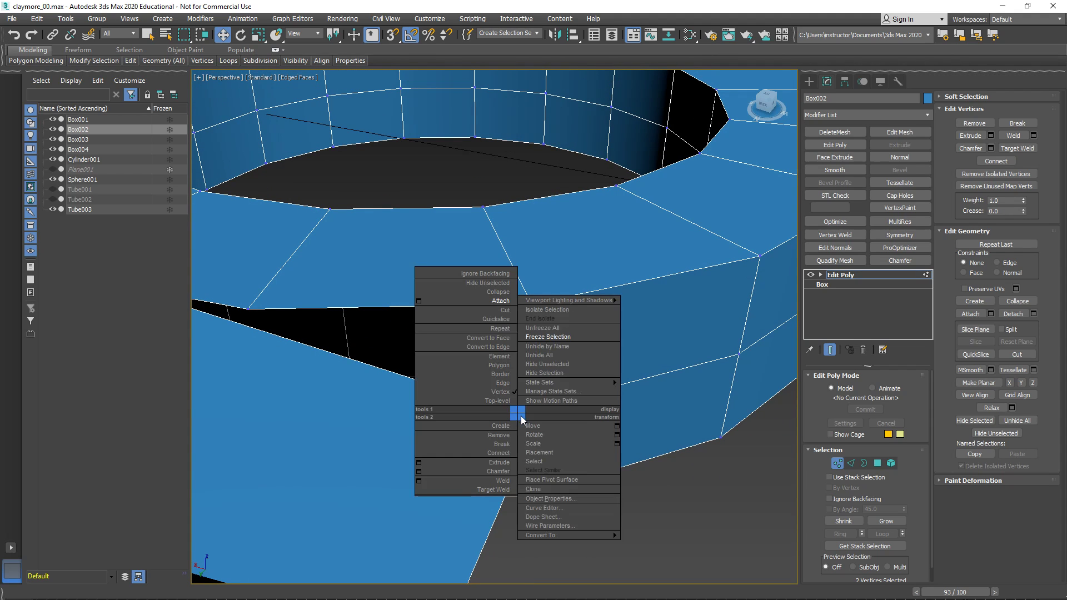
left_click(478, 292)
middle_click_drag(519, 417, 503, 417, "alt")
scroll(506, 364, "up", 5)
key("ctrl+z")
- Target weld the ring's mid-height side vertex to the arm's corner vertex at one end of the opening
mouse_move(534, 381)
middle_mouse_down("alt")
mouse_move(555, 421)
mouse_move(545, 397)
middle_mouse_up("alt")
scroll(546, 399, "down", 10)
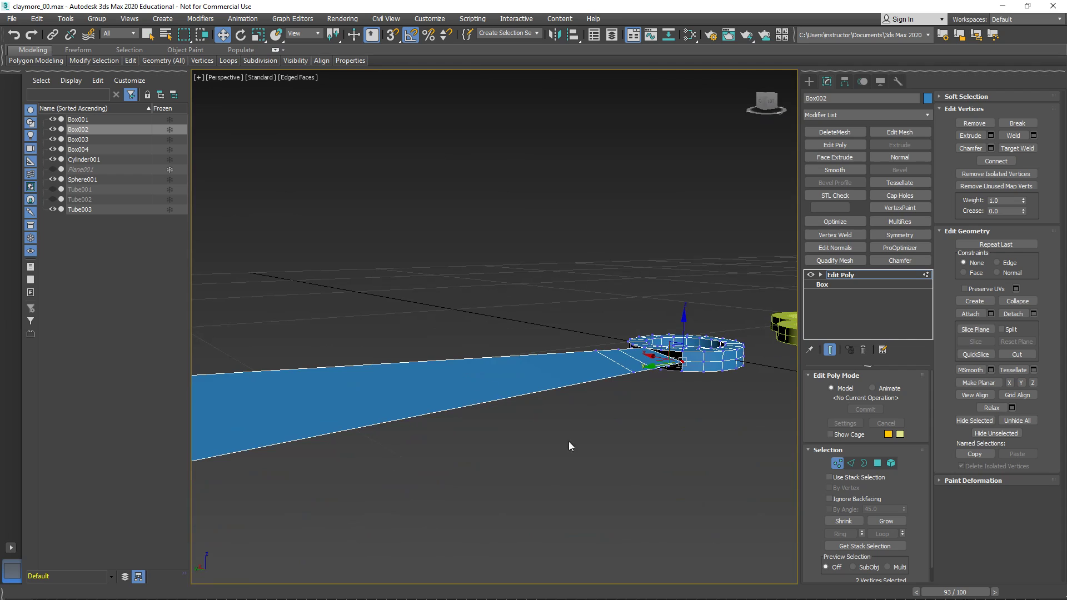
middle_click_drag(701, 361, 488, 439)
scroll(488, 439, "up", 5)
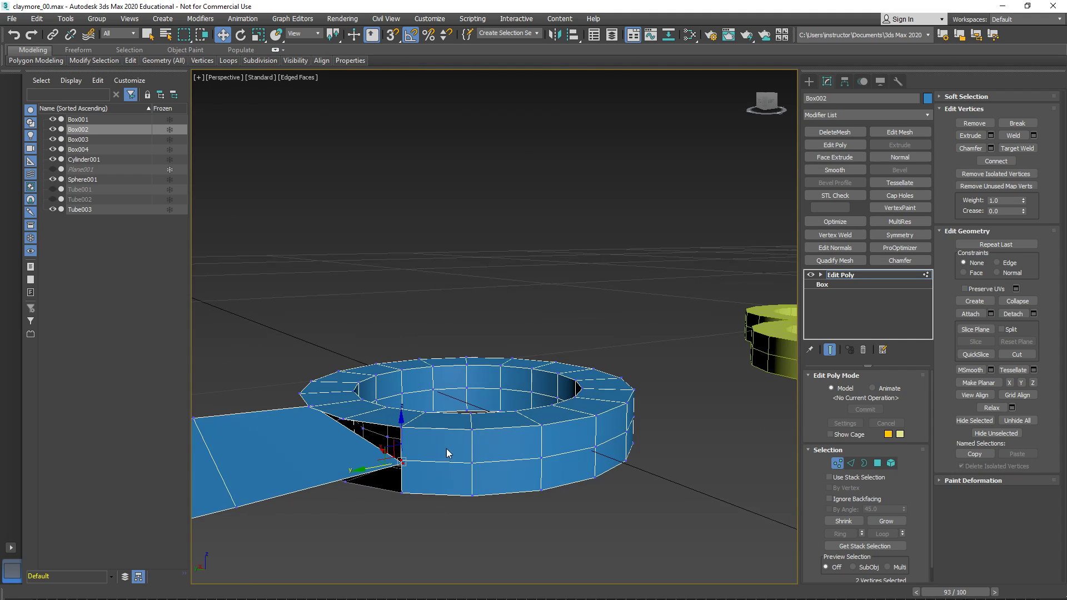
scroll(443, 451, "up", 6)
right_click(523, 466)
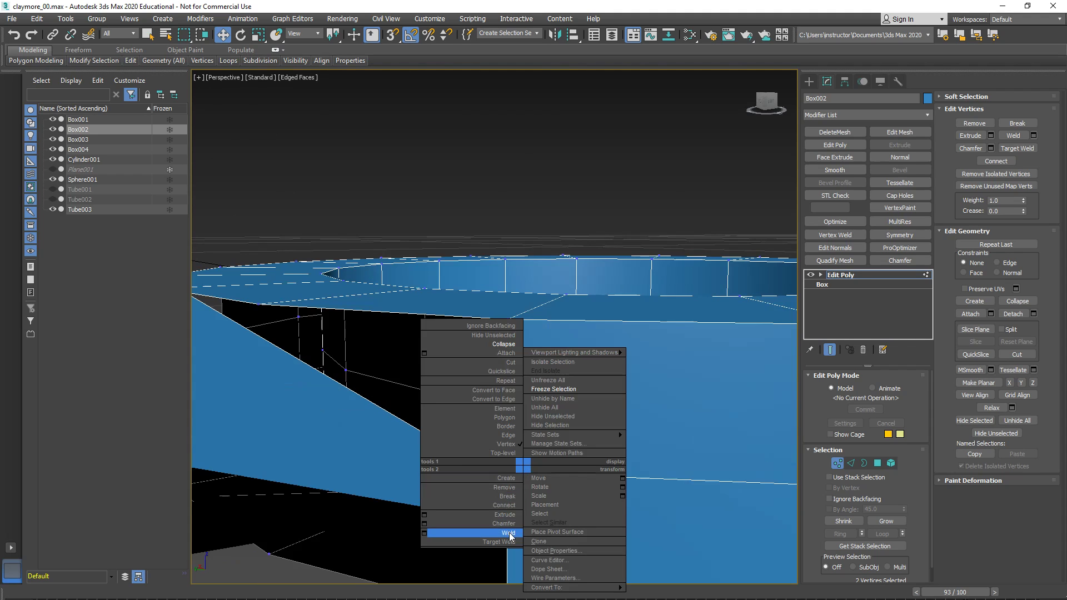
left_click(507, 542)
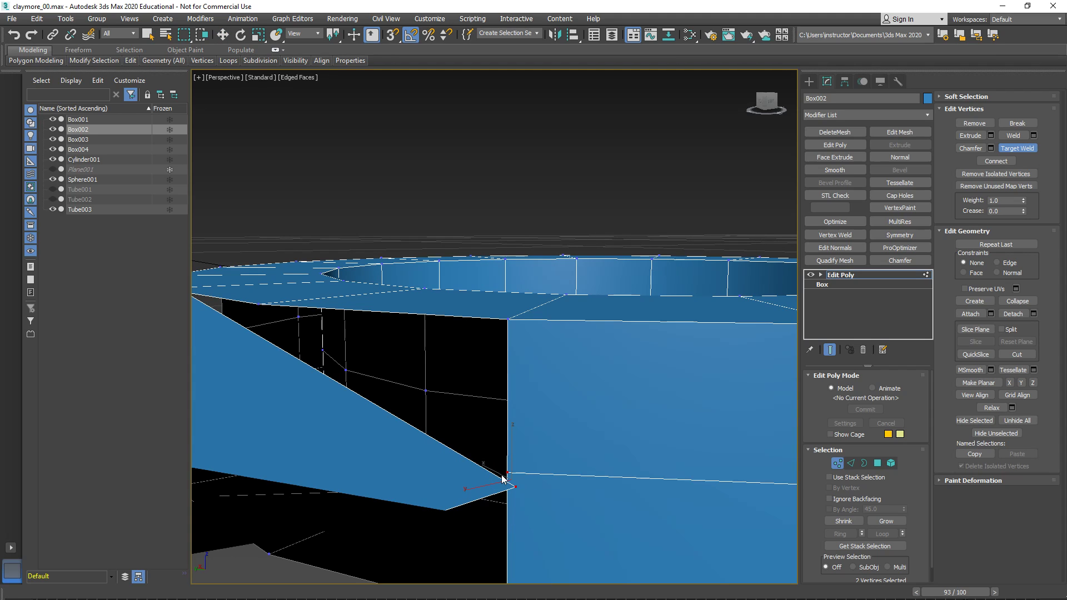
left_click(514, 486)
- Target weld the ring's mid-height vertex to the arm's corner vertex at the opposite end of the opening
scroll(514, 486, "down", 5)
middle_click_drag(514, 486, 675, 498)
middle_click_drag(675, 497, 769, 485)
middle_click_drag(495, 455, 509, 360, "alt")
scroll(505, 364, "up", 4)
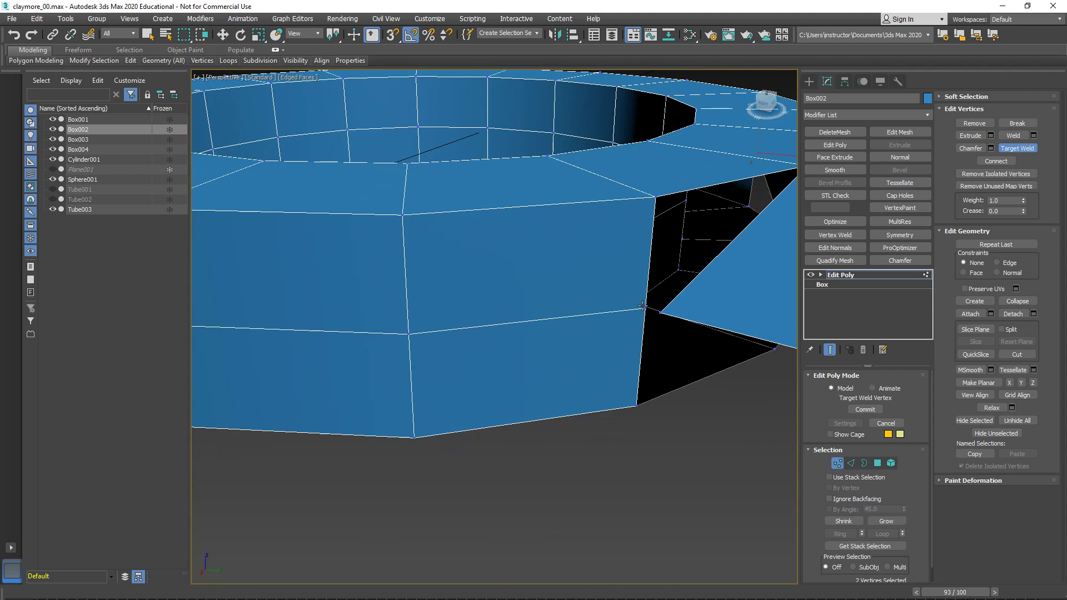
left_click(660, 313)
- Target weld the arm's centre ridge vertices to the ring's upper and lower rims, switching to wireframe display for the underside
scroll(686, 326, "down", 4)
middle_click_drag(685, 328, 412, 337, "alt")
scroll(412, 337, "up", 2)
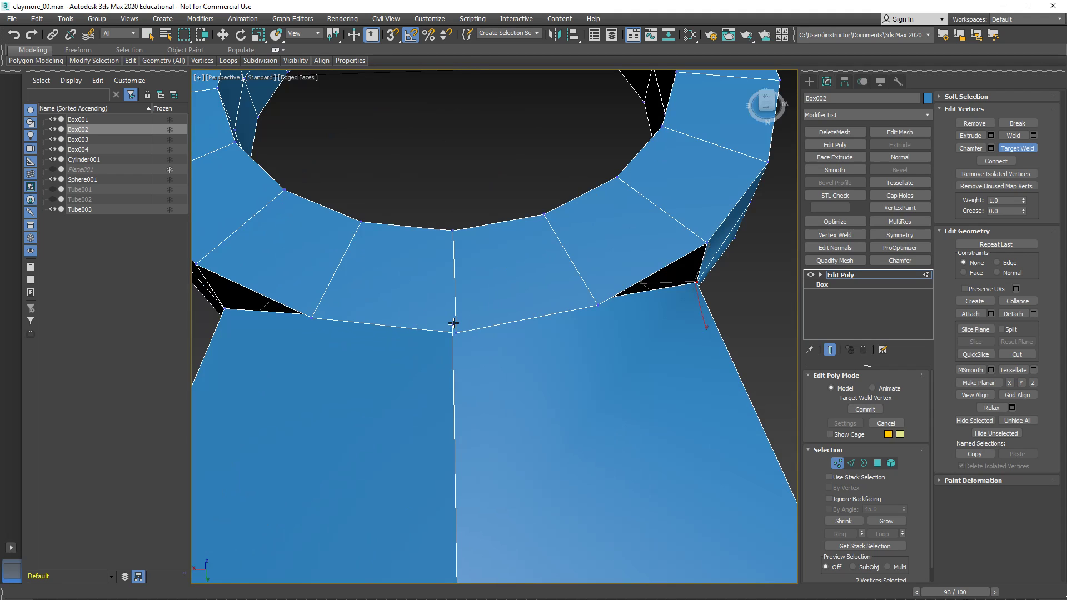
scroll(453, 333, "down", 6)
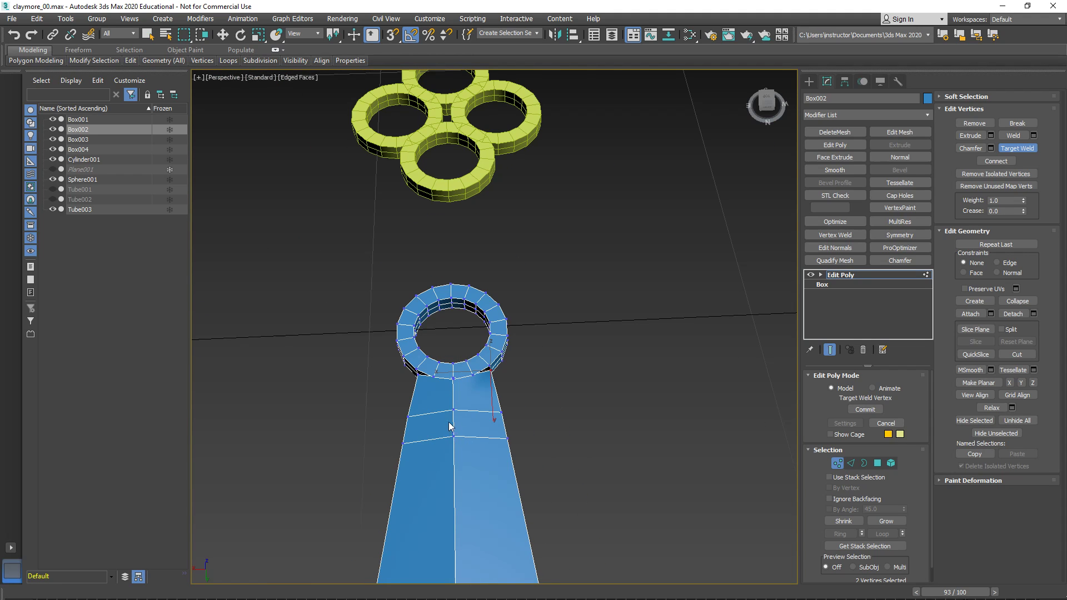
scroll(453, 364, "up", 6)
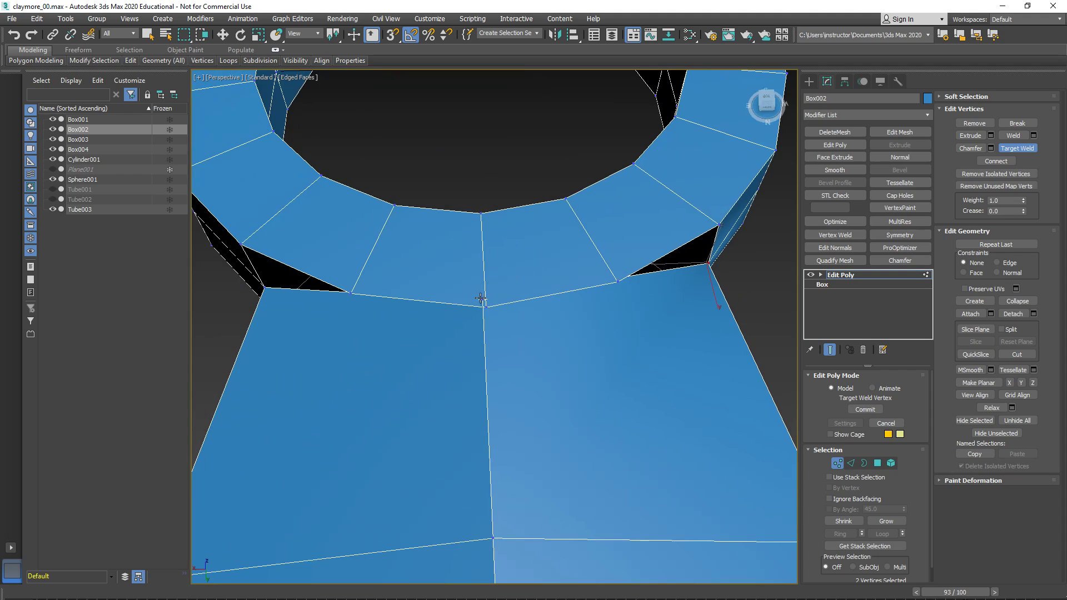
scroll(515, 342, "down", 5)
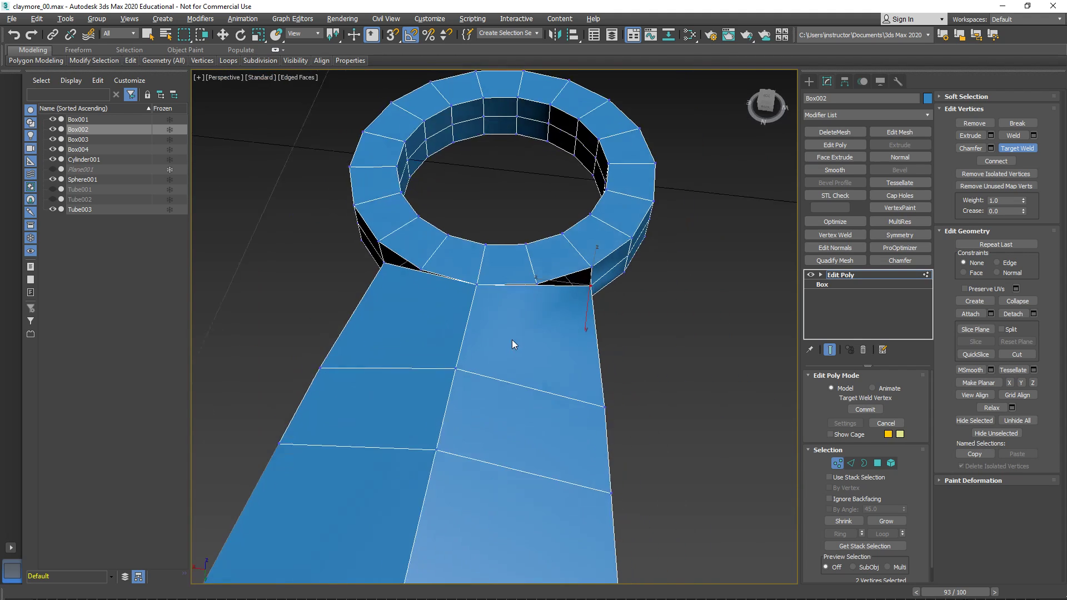
middle_click_drag(515, 343, 488, 228, "alt")
scroll(489, 391, "up", 5)
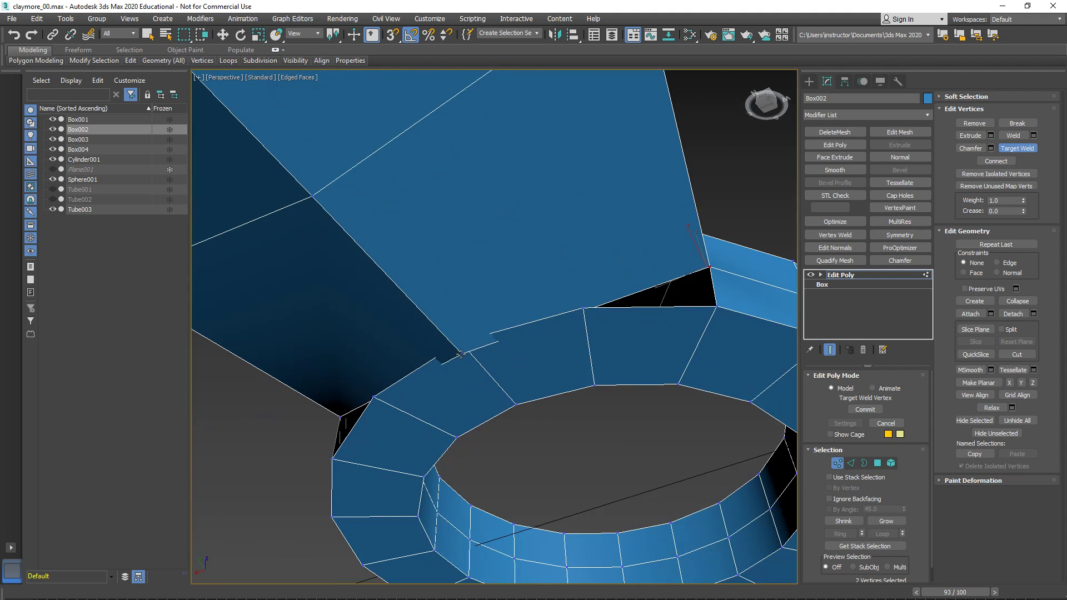
key("F3")
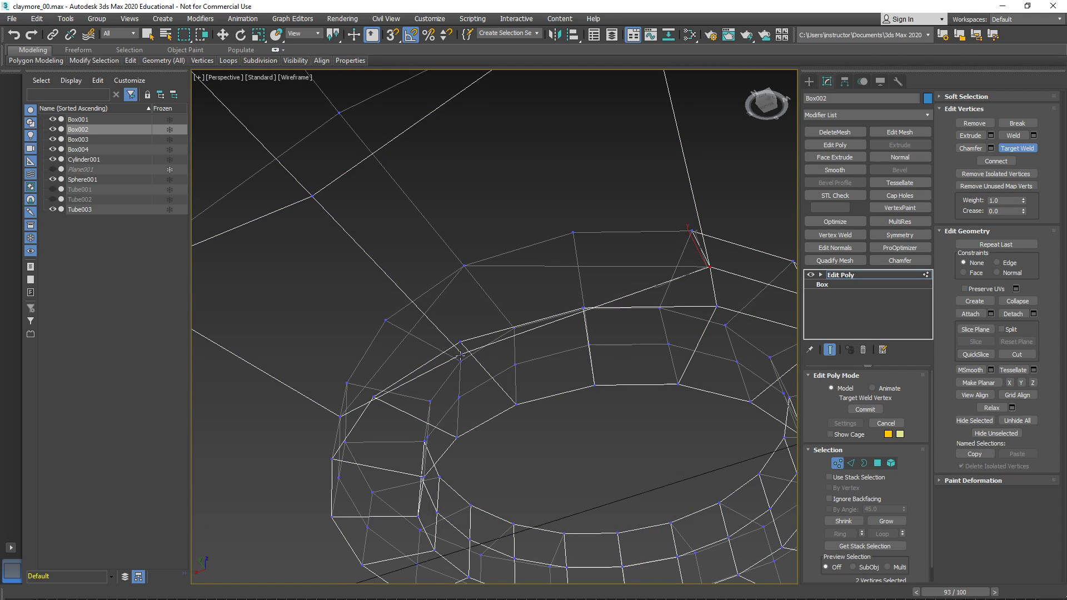
left_click(459, 341)
scroll(459, 341, "down", 5)
scroll(516, 315, "up", 4)
middle_click_drag(505, 369, 532, 372, "alt")
scroll(517, 298, "up", 3)
scroll(518, 300, "down", 3)
- Examine the vertices and polygons around the welded corner where the arm meets the ring
key("w")
scroll(543, 328, "up", 6)
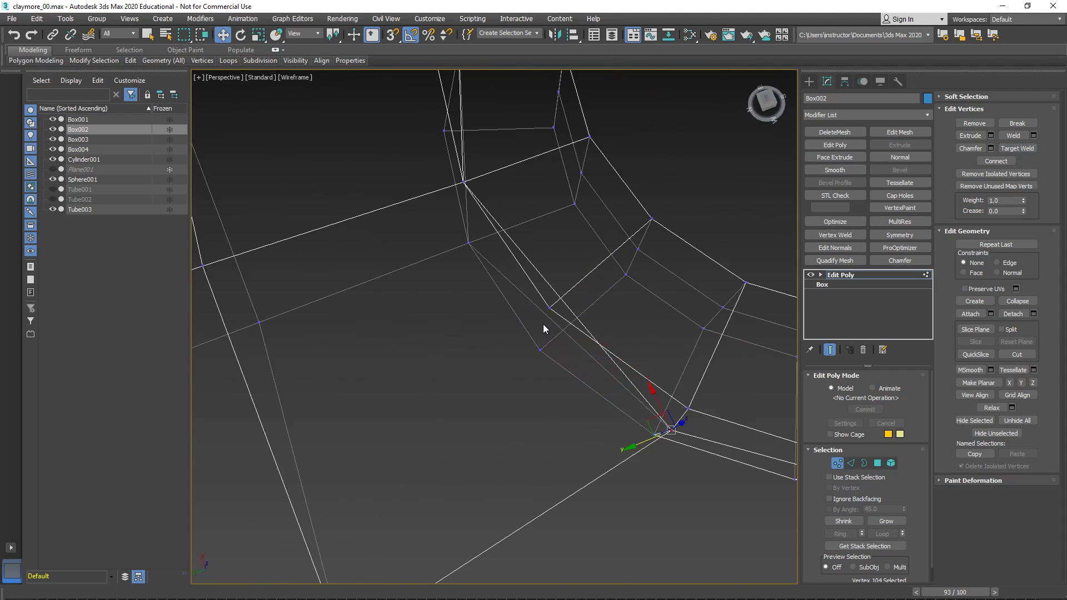
middle_click_drag(561, 311, 550, 308, "alt")
key("4")
left_click(525, 385)
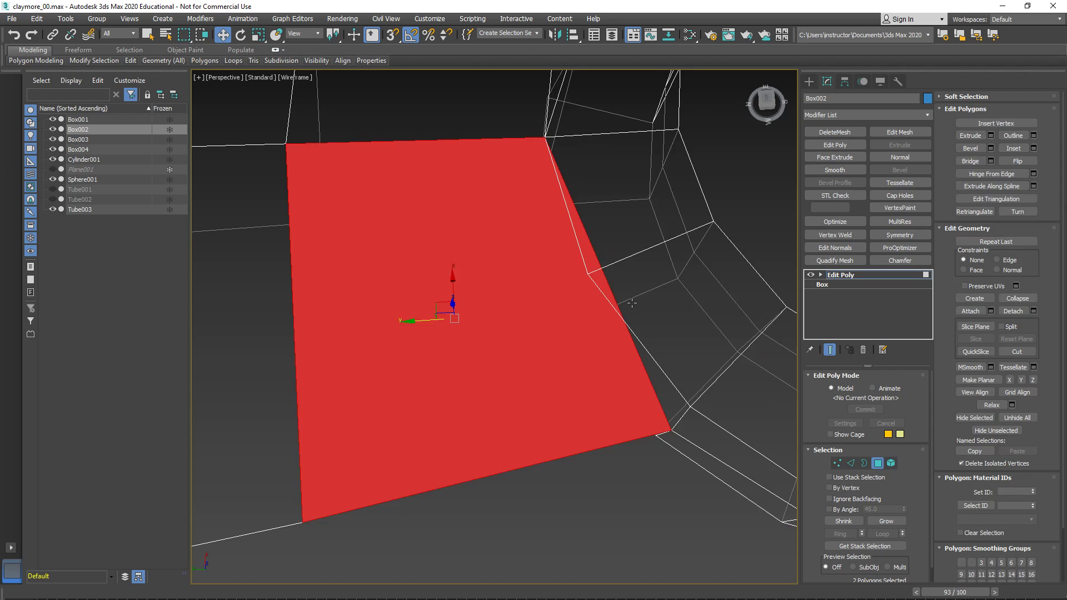
left_click(634, 251)
left_click(658, 288, "ctrl")
key("ctrl+z")
middle_click_drag(598, 338, 612, 303, "alt")
key("1")
middle_click_drag(589, 266, 565, 322, "alt")
middle_click_drag(531, 375, 566, 378)
scroll(595, 368, "down", 4)
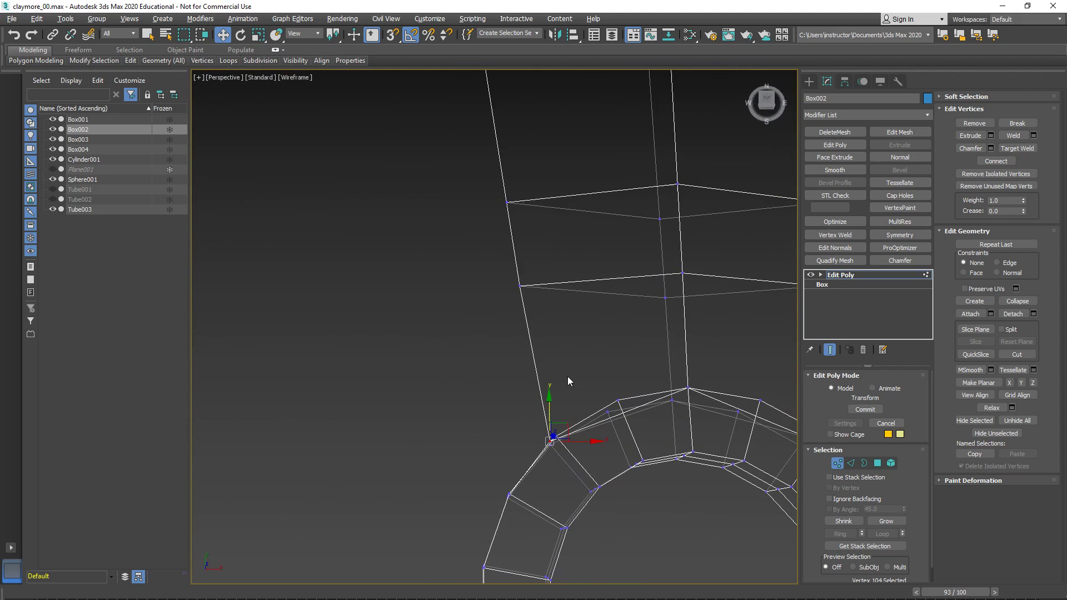
- Select the edges of the two cross loops near the arm's tip together with the edges of its wide open end
key("2")
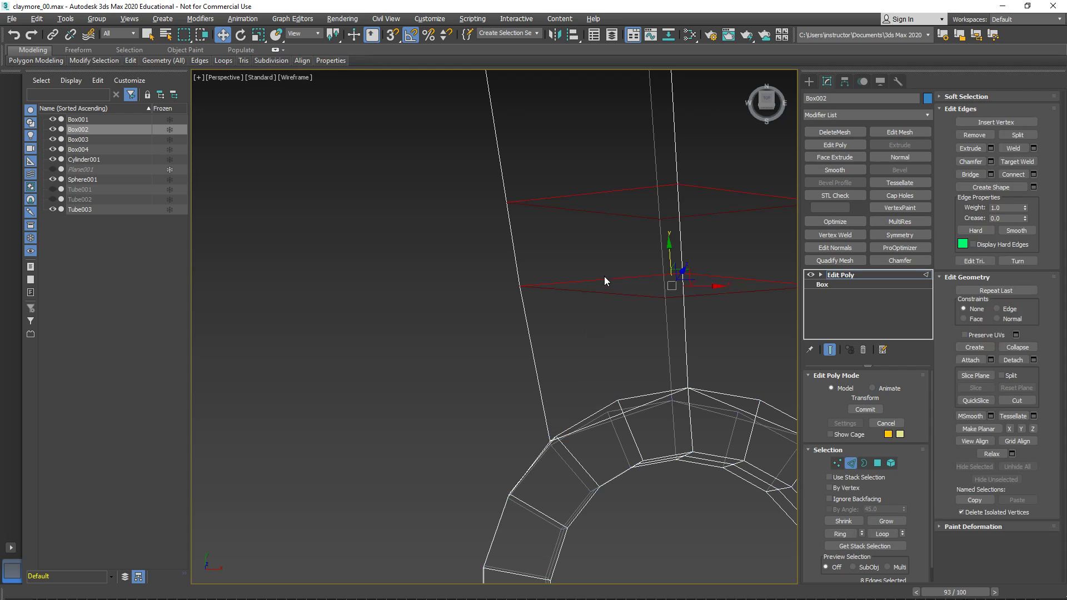
left_click(605, 280)
left_click_drag(631, 322, 630, 320)
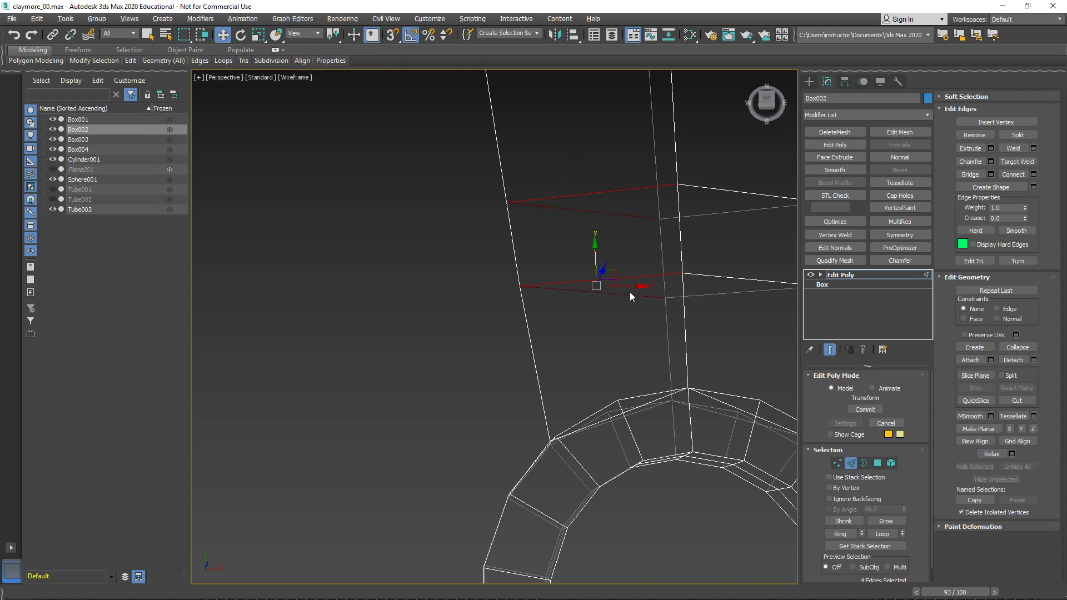
scroll(611, 345, "down", 6)
left_click_drag(565, 197, 567, 221, "ctrl")
scroll(598, 334, "up", 6)
scroll(619, 292, "up", 3)
middle_click_drag(566, 478, 736, 392)
scroll(622, 300, "down", 8)
scroll(736, 392, "down", 3)
middle_click_drag(529, 274, 519, 403)
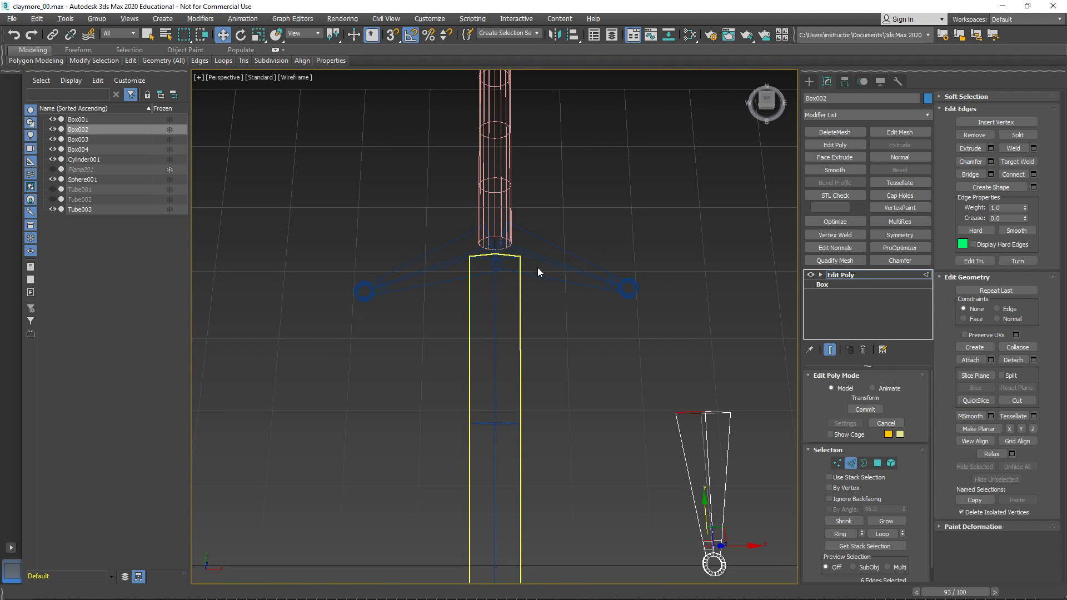
middle_click_drag(649, 498, 541, 344)
scroll(612, 389, "up", 12)
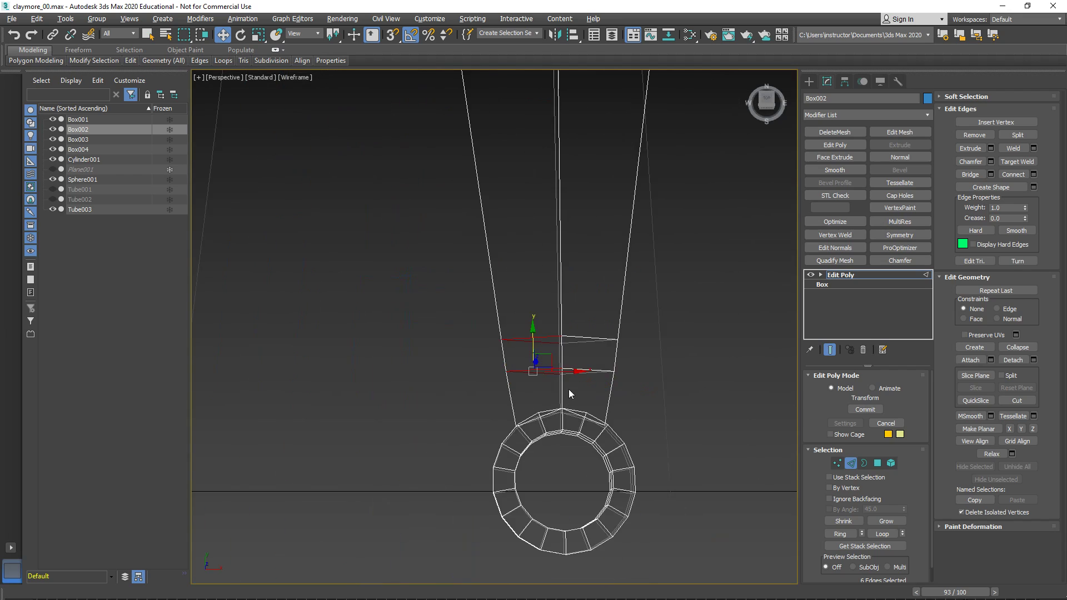
left_click_drag(573, 332, 578, 411, "ctrl")
scroll(611, 267, "down", 5)
left_click_drag(588, 88, 609, 165, "ctrl")
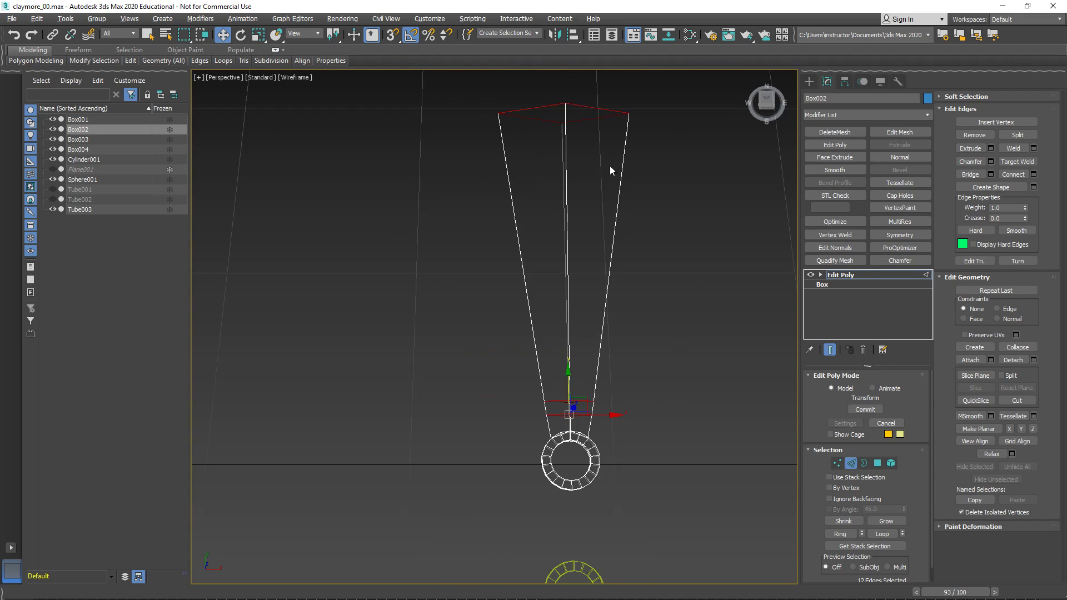
middle_click_drag(574, 345, 591, 222, "alt")
scroll(591, 224, "up", 5)
scroll(610, 303, "down", 5)
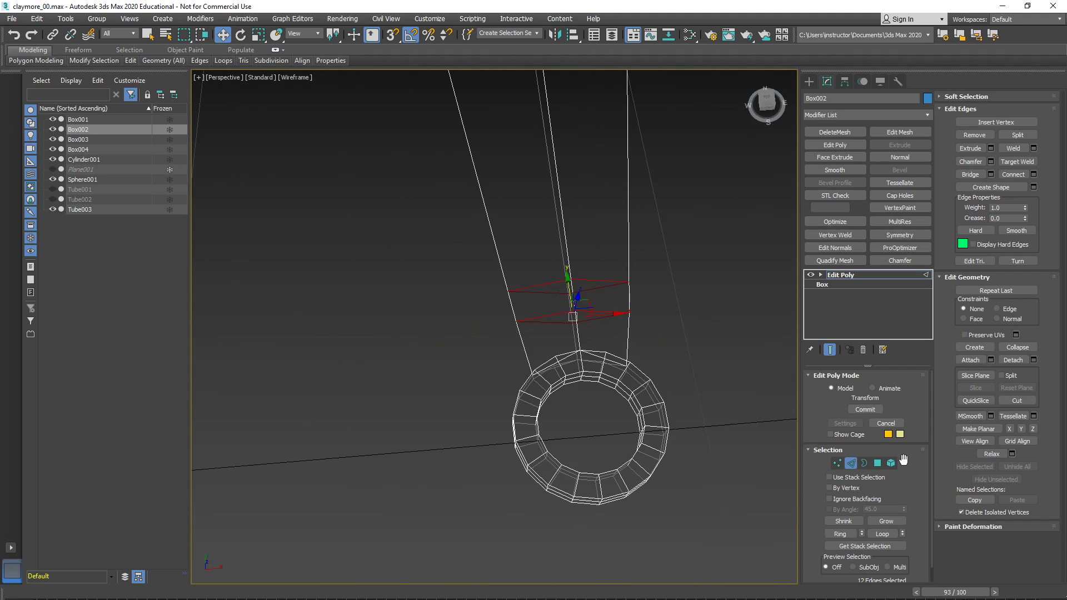
- Select the whole guard arm as an element and examine its polygons and edges
left_click(888, 463)
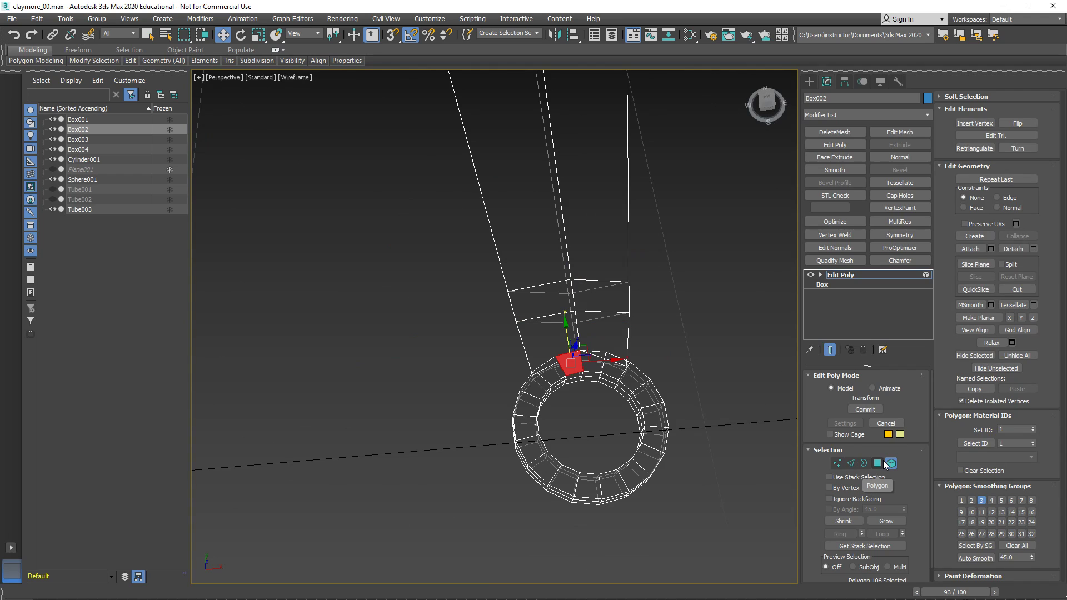
left_click(610, 236)
middle_click_drag(552, 354, 466, 245, "alt")
middle_click_drag(539, 237, 593, 254)
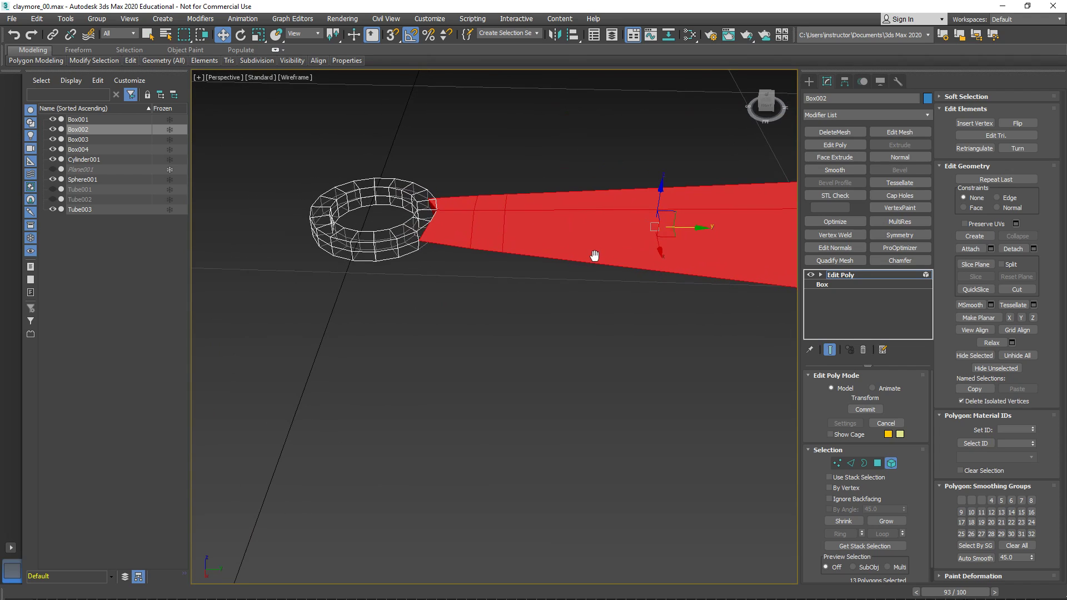
left_click(878, 462)
middle_click_drag(664, 332, 513, 399)
left_click(850, 463)
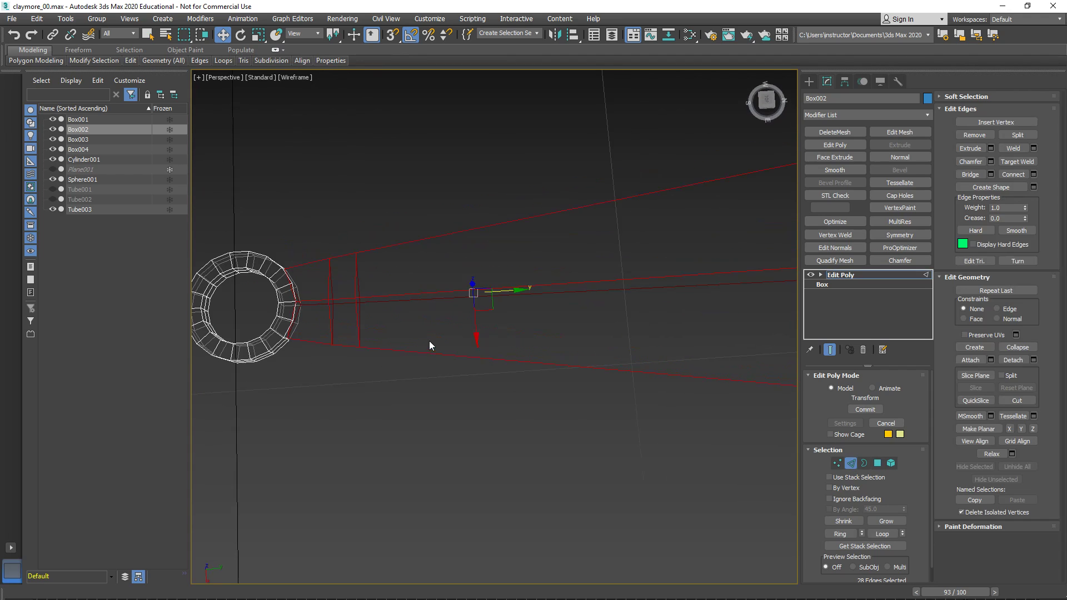
- Select the arm's crosswise edges on all sides as edge rings, at the two loops near the tip and both ends
middle_click_drag(431, 348, 451, 315)
left_click(455, 311)
left_click(425, 308)
middle_click_drag(624, 359, 376, 388)
middle_click_drag(645, 396, 616, 340)
scroll(771, 392, "down", 2)
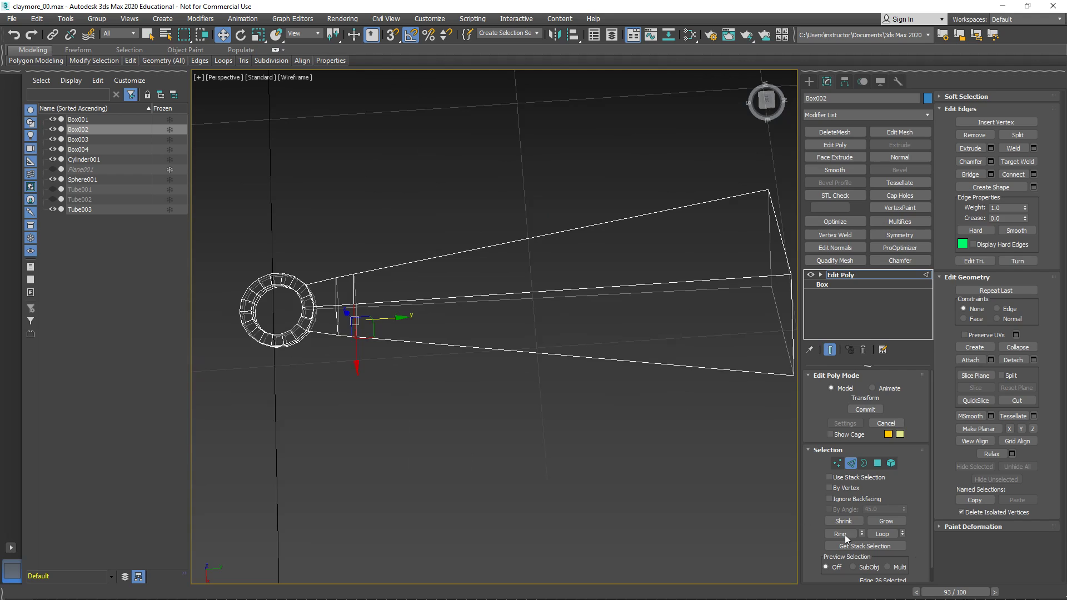
left_click(881, 535)
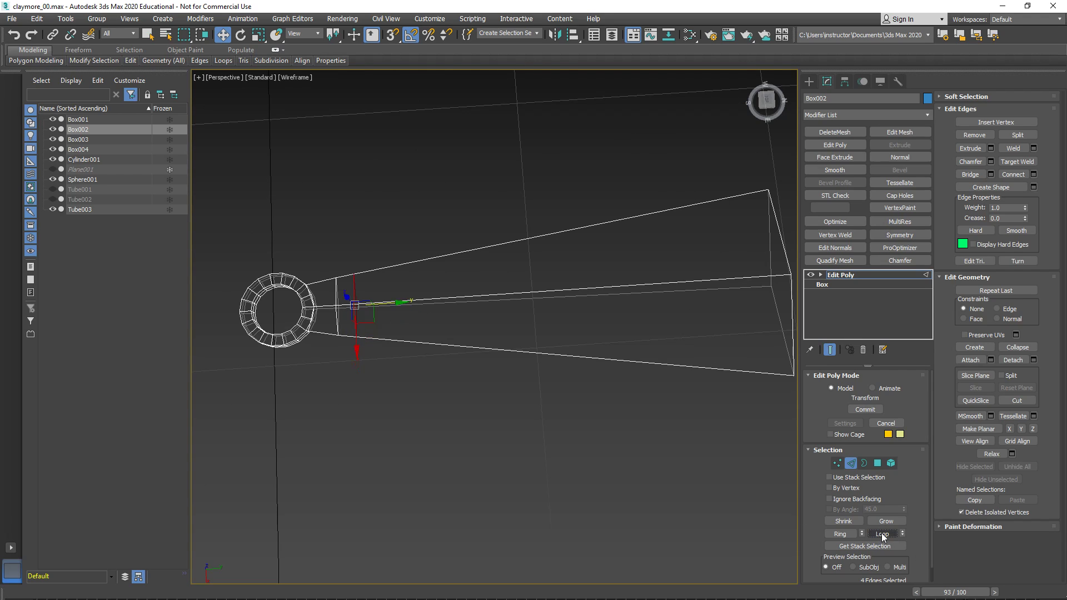
left_click(839, 533)
middle_click_drag(669, 307, 605, 340)
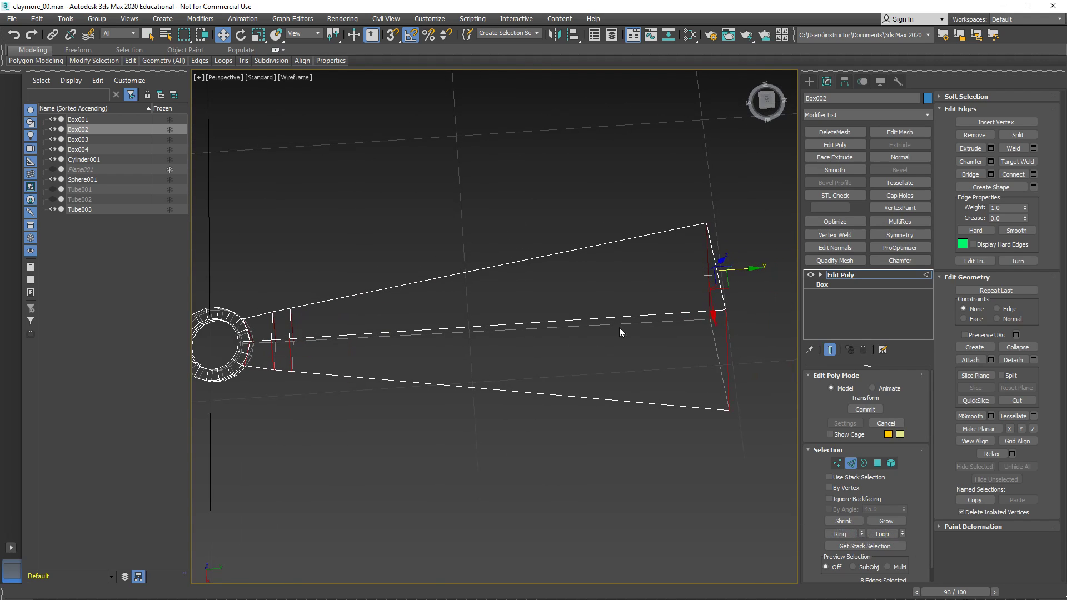
left_click(839, 533)
- Set Connect Edges for the selected crosswise edges to 1 segment, pinch 0 and slide 0
scroll(277, 348, "up", 3)
middle_click_drag(277, 347, 507, 369)
scroll(469, 343, "up", 5)
scroll(678, 391, "down", 3)
middle_click_drag(678, 390, 472, 399)
scroll(438, 399, "down", 4)
middle_click_drag(472, 399, 500, 364)
middle_click_drag(489, 414, 628, 479)
middle_click_drag(550, 421, 528, 413)
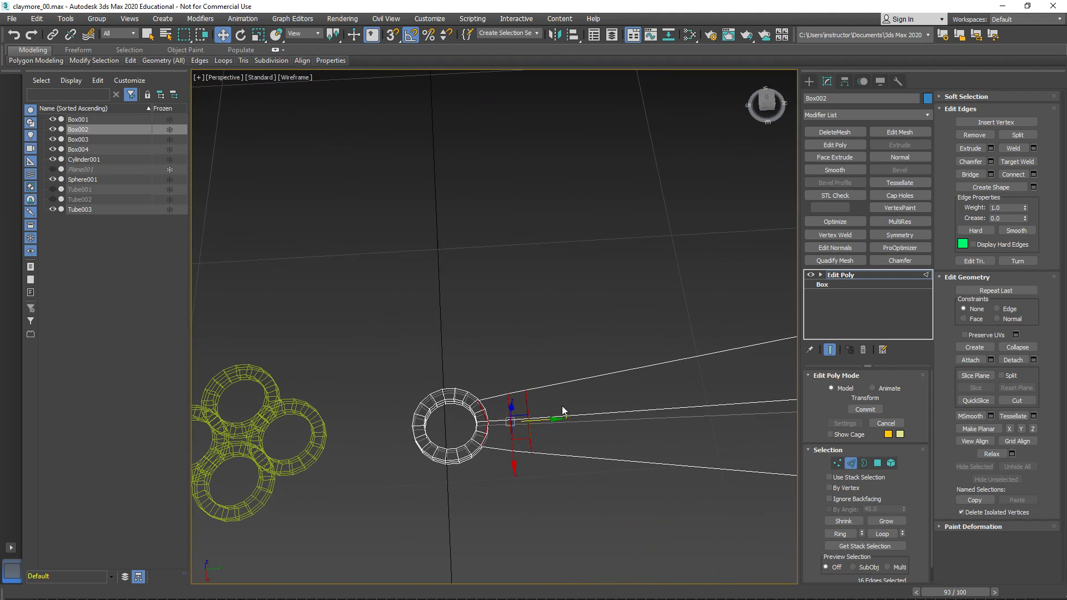
left_click(1033, 174)
middle_click_drag(648, 346, 546, 217, "alt")
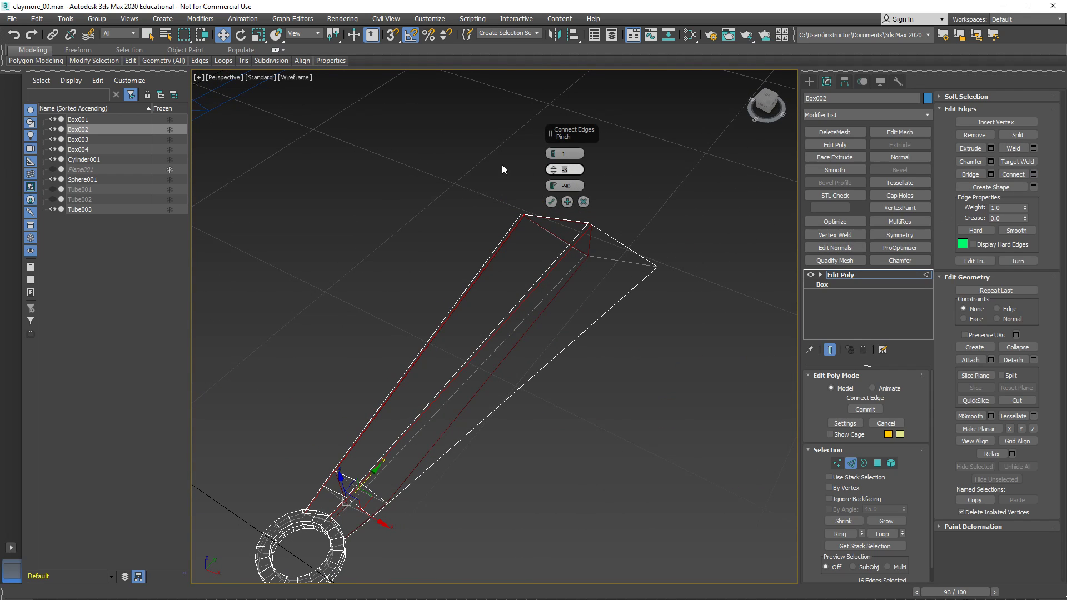
type("0")
key("Return")
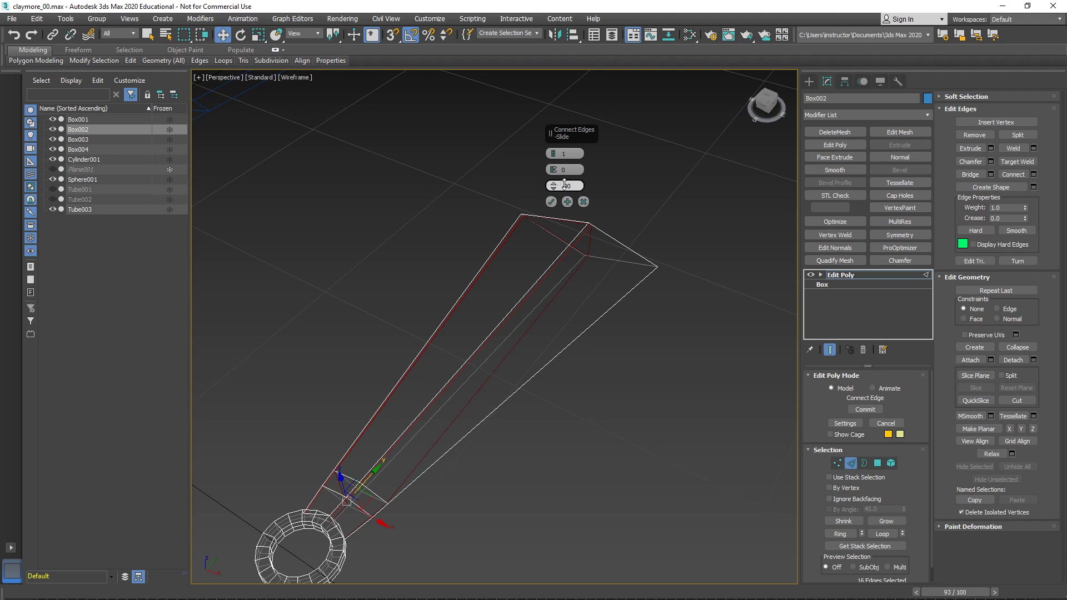
type("0")
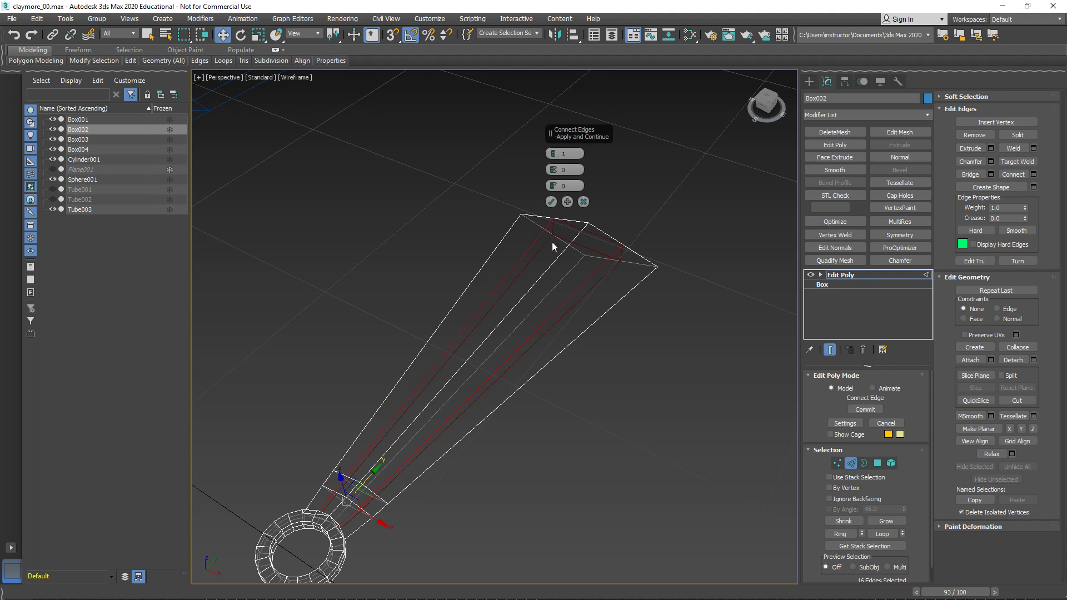
- Check the previewed lengthwise edges where they meet the ring, return to shaded display and apply the connection
scroll(636, 352, "up", 6)
middle_click_drag(470, 468, 555, 376)
scroll(555, 376, "up", 3)
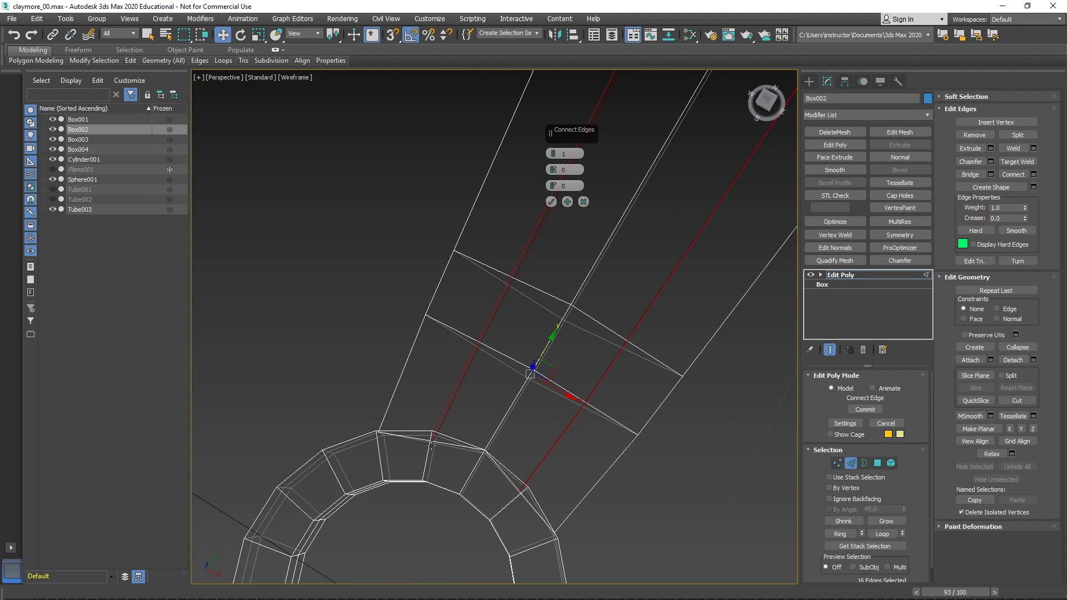
middle_click_drag(535, 484, 529, 405, "alt")
middle_click_drag(500, 250, 436, 376)
scroll(435, 376, "down", 3)
mouse_move(422, 267)
middle_mouse_down()
mouse_move(446, 375)
mouse_move(451, 336)
mouse_move(476, 348)
mouse_move(431, 329)
mouse_move(397, 448)
middle_mouse_up()
key("F3")
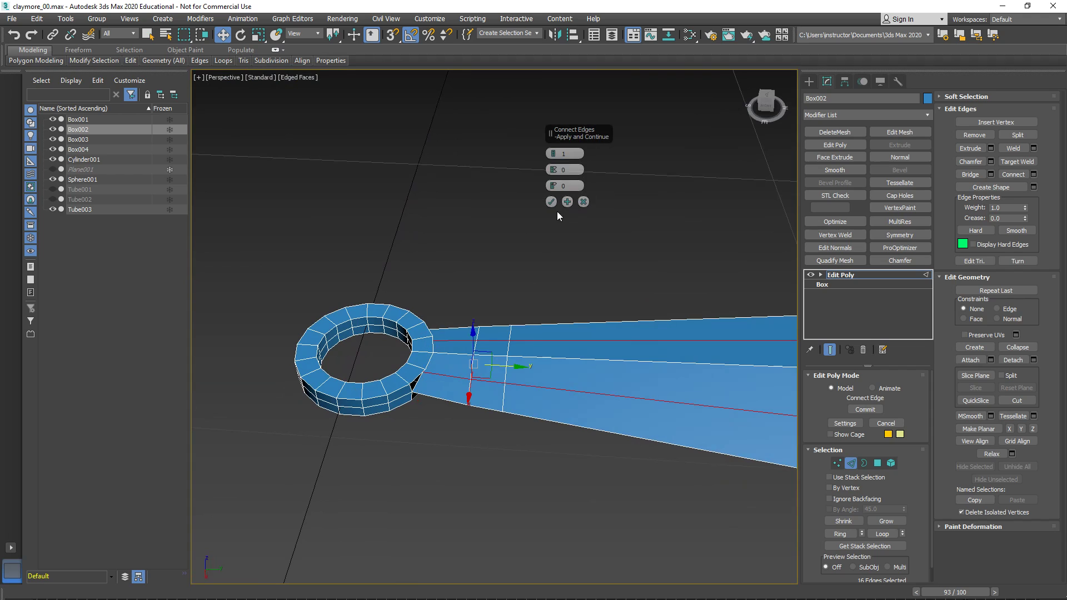
left_click(550, 202)
- In the Top view, move the arm's new end vertices on both sides of the centre ridge onto the ring's outline
middle_click_drag(414, 343, 507, 298)
scroll(508, 300, "up", 3)
scroll(542, 325, "up", 2)
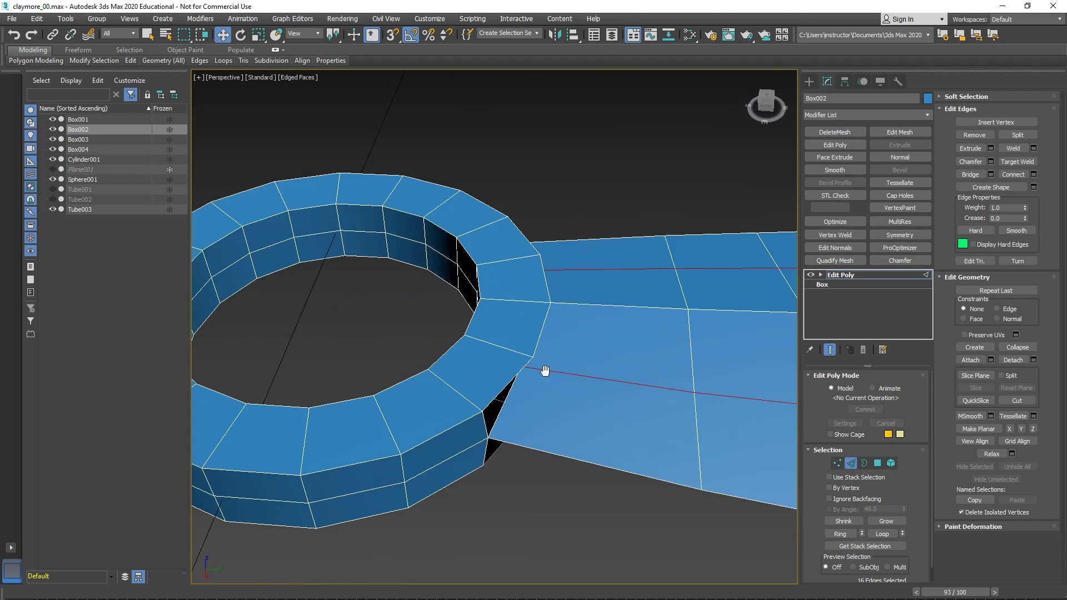
middle_click_drag(546, 376, 540, 271, "alt")
scroll(540, 270, "up", 3)
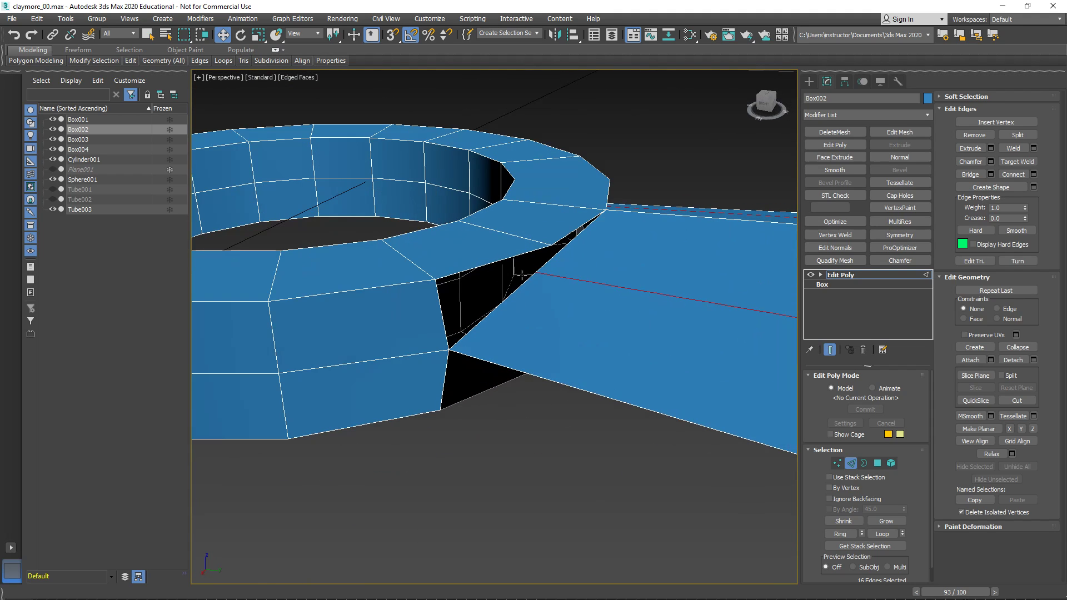
key("alt+w")
right_click(465, 294)
key("alt+w")
middle_click_drag(510, 375, 422, 298)
scroll(451, 315, "up", 3)
key("1")
left_click_drag(502, 390, 496, 340)
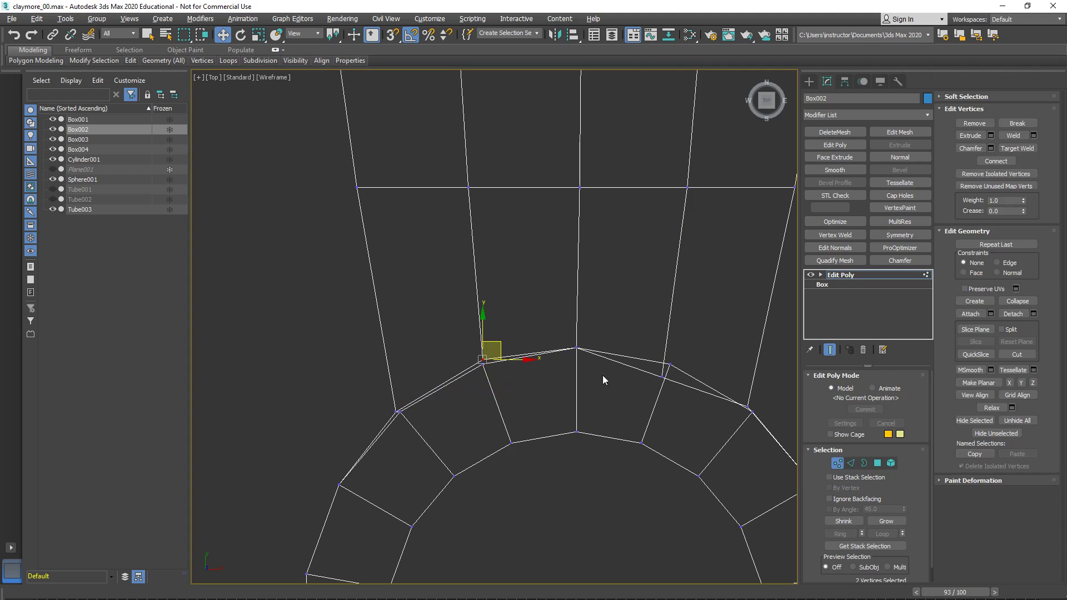
left_click_drag(668, 379, 684, 346)
- Back in Perspective, bridge the ring's upper rim edges to the arm's tip edges on one side of the centre ridge
key("alt+w")
right_click(718, 451)
key("alt+w")
middle_click_drag(648, 428, 537, 272, "alt")
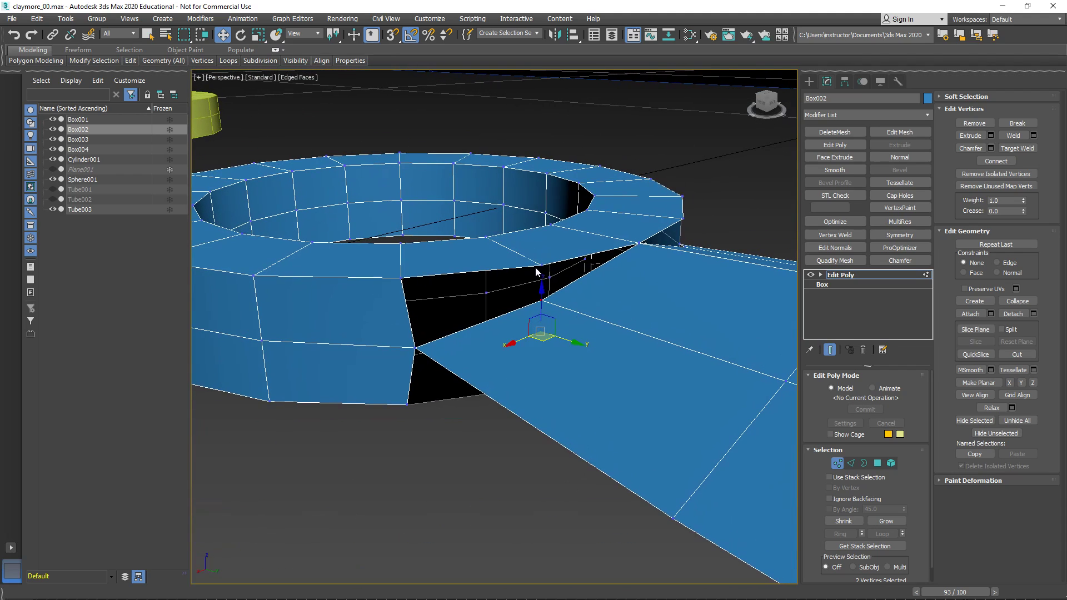
key("2")
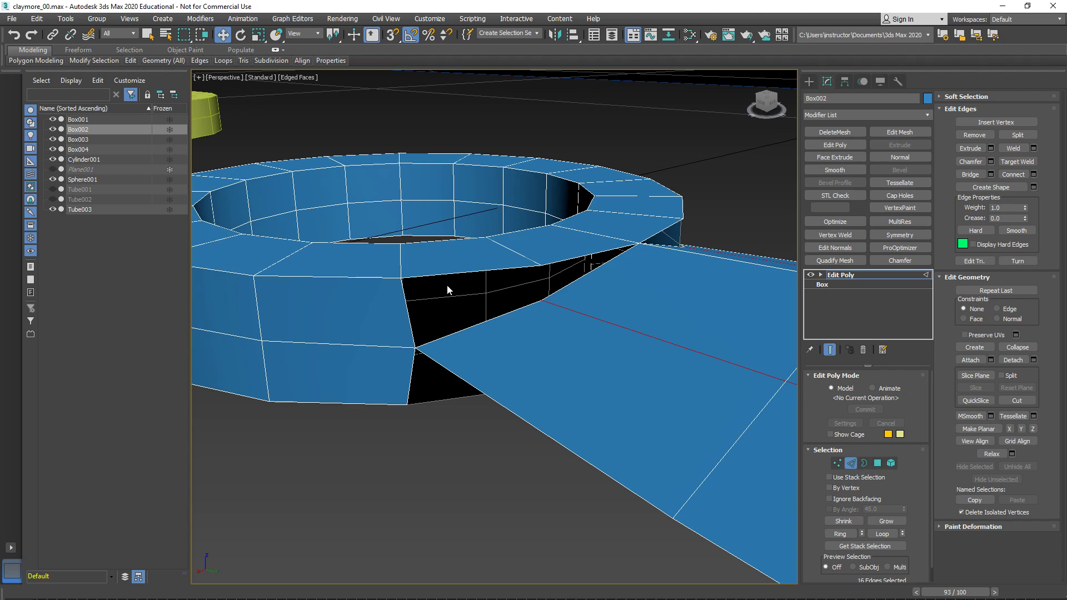
left_click(443, 274)
left_click(472, 325, "ctrl")
left_click(571, 261, "ctrl")
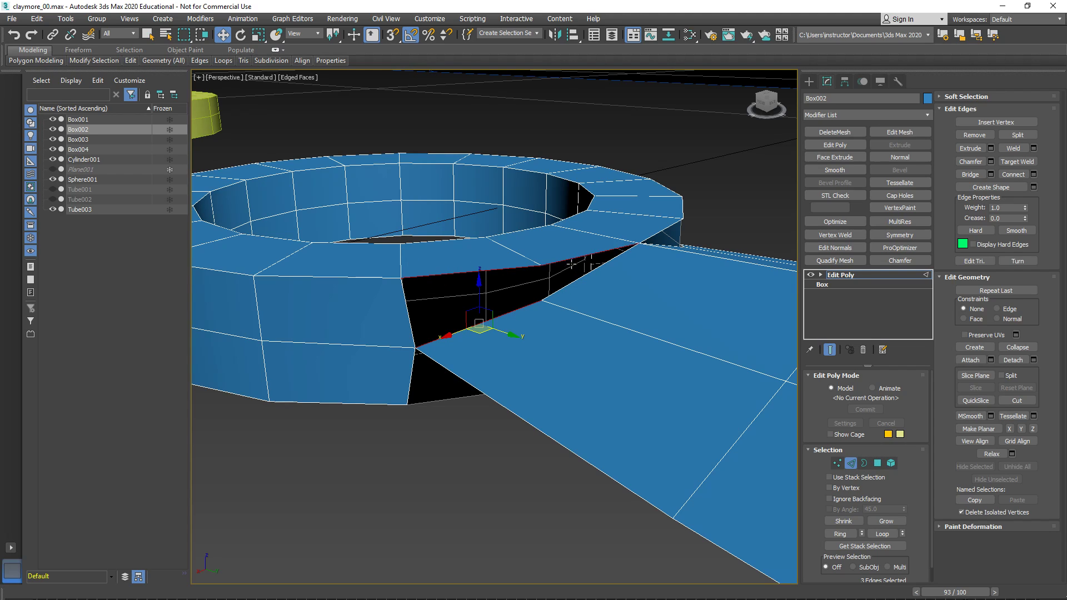
left_click(577, 284, "ctrl")
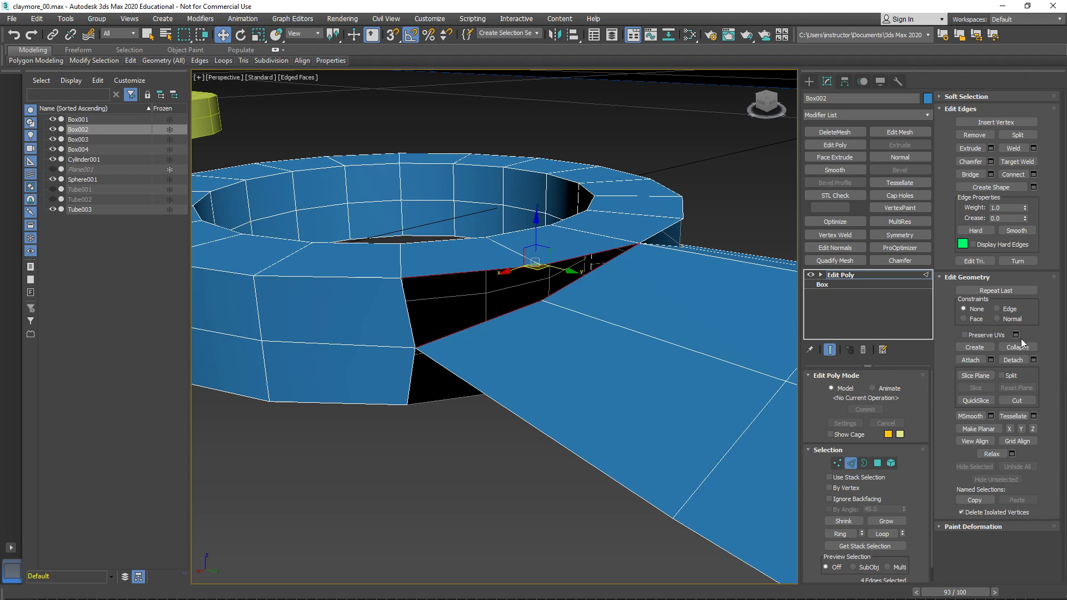
left_click(970, 174)
- Bridge the ring's upper rim edges to the arm's tip edges on the other side of the ridge, with 1 segment
middle_click_drag(638, 297, 579, 285, "alt")
left_click(582, 281)
left_click(588, 302, "ctrl")
left_click(701, 270, "ctrl")
left_click(701, 322, "ctrl")
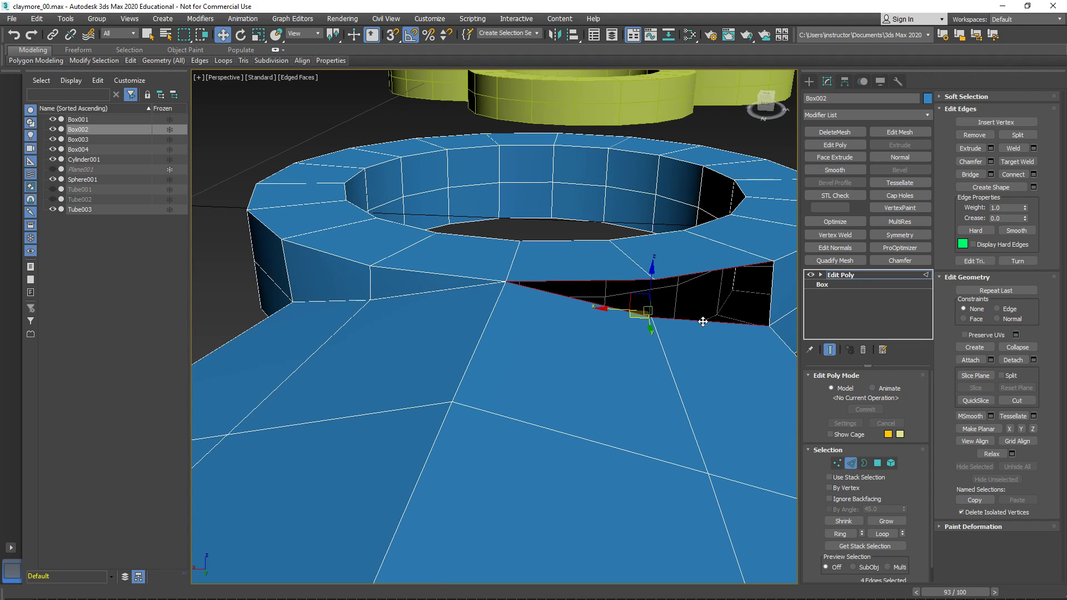
left_click(990, 174)
left_click_drag(570, 139, 539, 181)
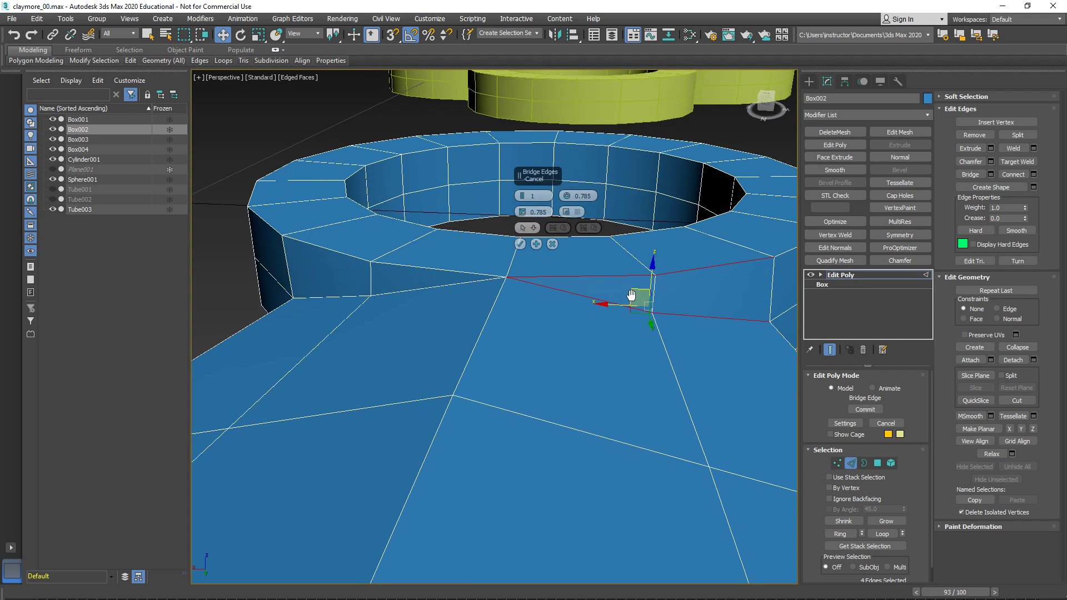
left_click(520, 244)
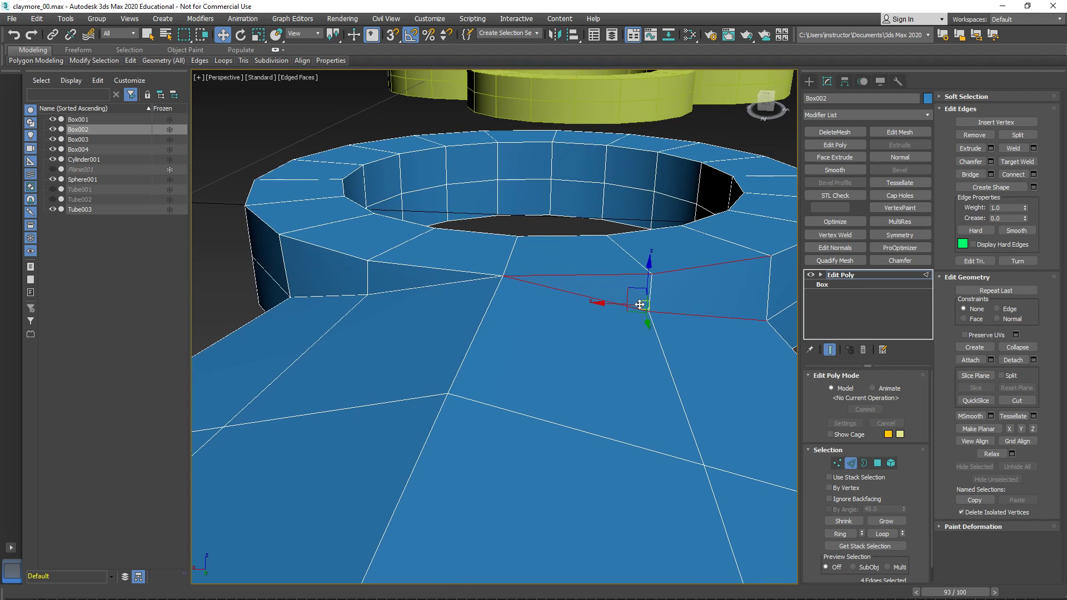
- Bridge the ring's lower rim edges to the arm's underside tip edges on one side of the centre ridge
left_click(991, 174)
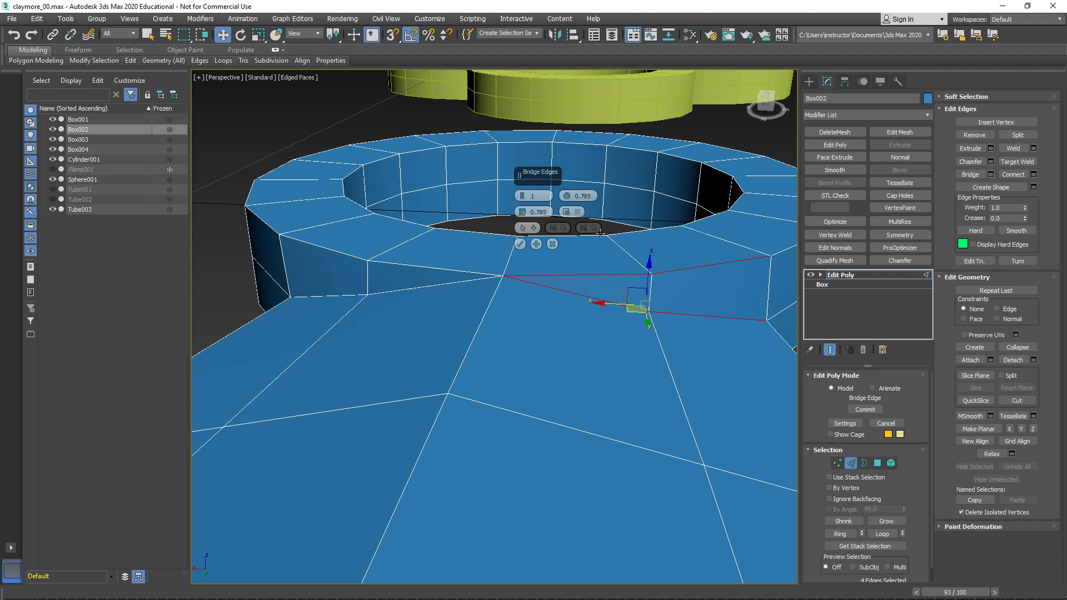
scroll(547, 257, "down", 3)
middle_click_drag(556, 278, 435, 297, "alt")
scroll(513, 314, "up", 3)
left_click(482, 362)
left_click(528, 312)
middle_click_drag(492, 331, 483, 282, "alt")
left_click(466, 287, "ctrl")
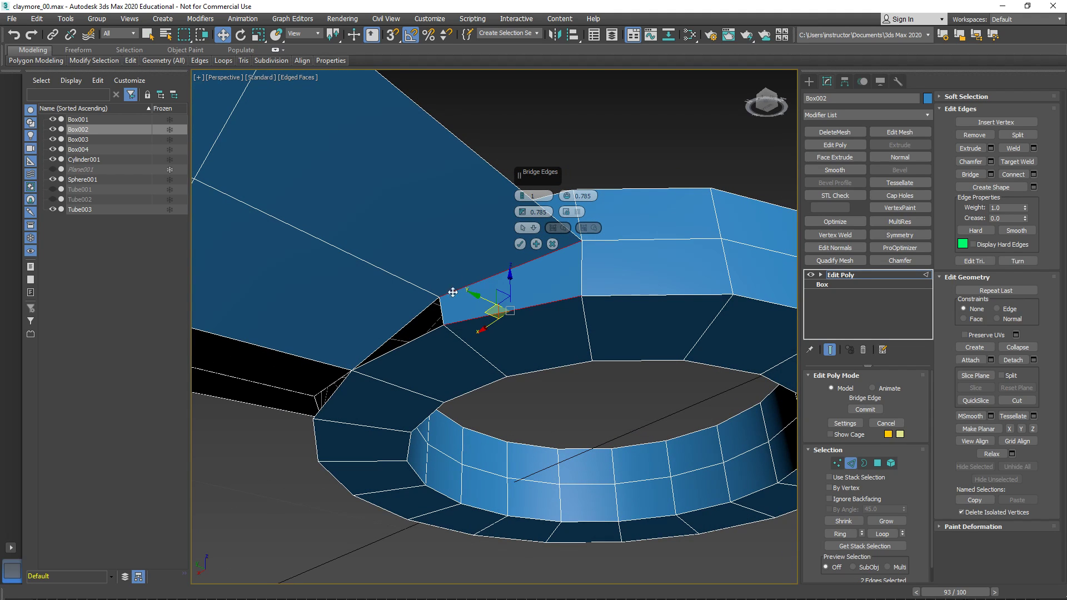
left_click(413, 318, "ctrl")
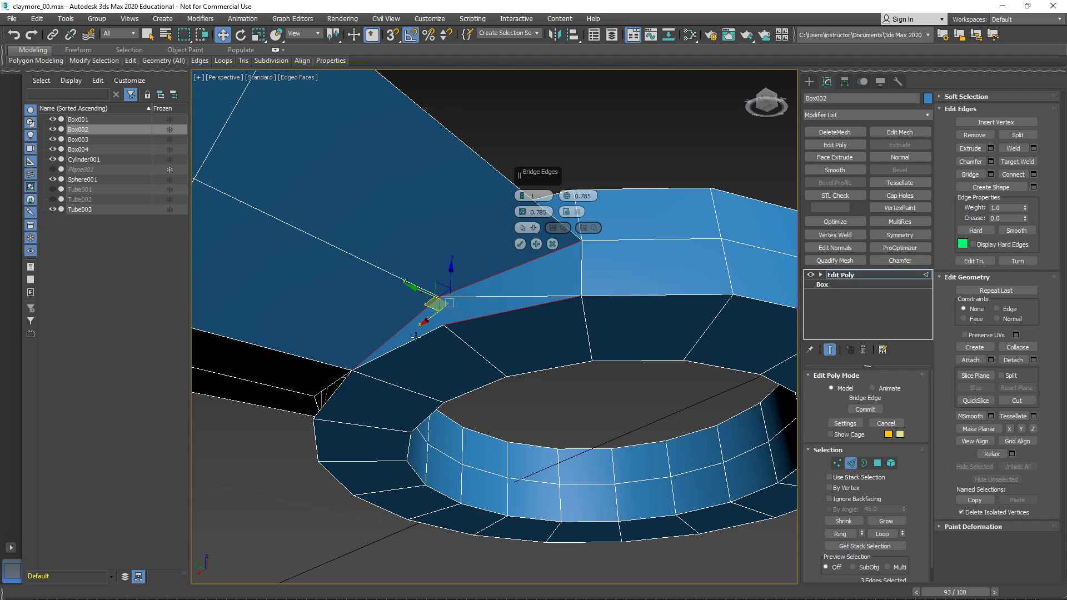
left_click(416, 337, "ctrl")
middle_click_drag(424, 338, 519, 321, "alt")
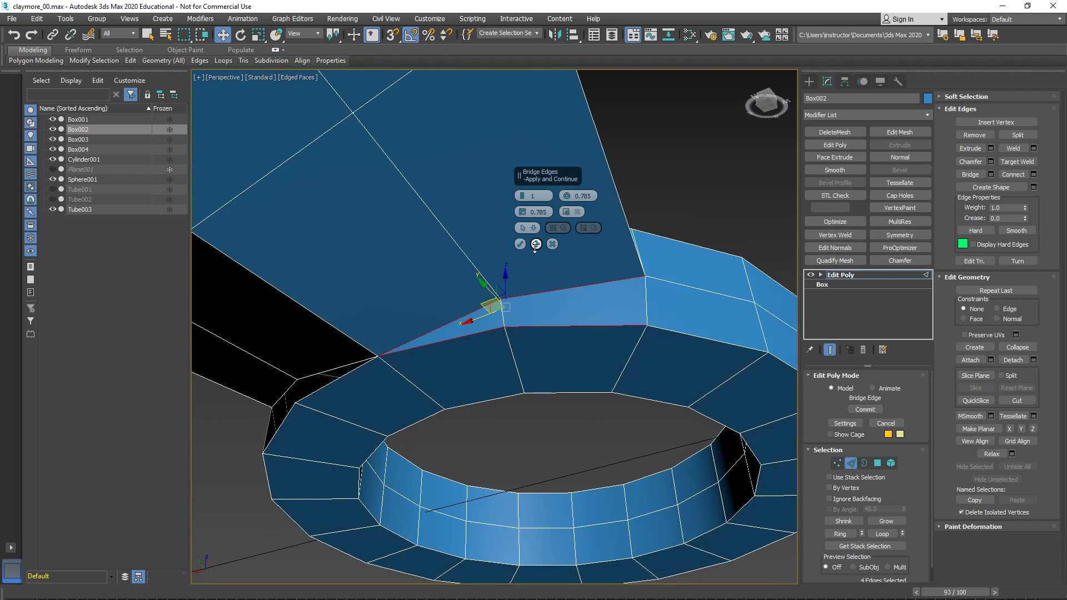
- Bridge the remaining underside gap between the ring's lower rim and the arm's tip on the opposite side of the ridge
middle_click_drag(476, 266, 465, 287, "alt")
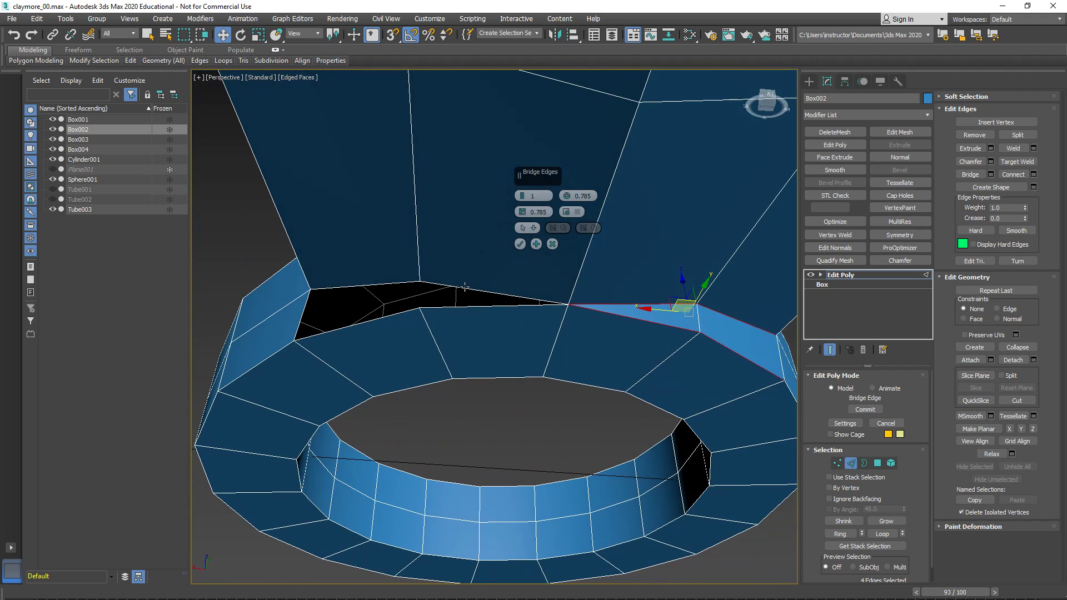
left_click(463, 287)
left_click(449, 305, "ctrl")
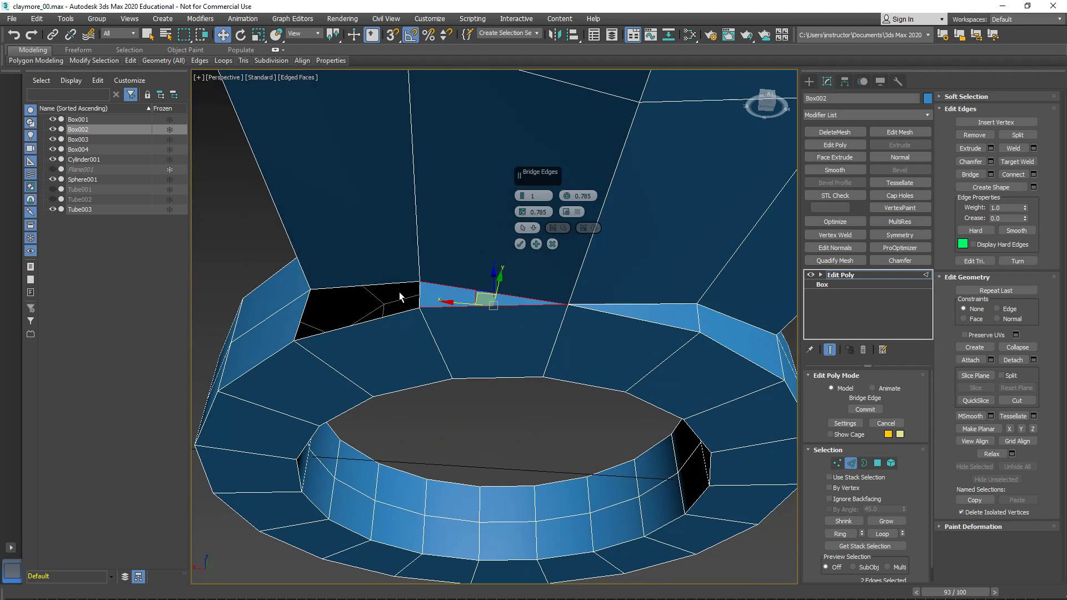
left_click(388, 285, "ctrl")
left_click(378, 317, "ctrl")
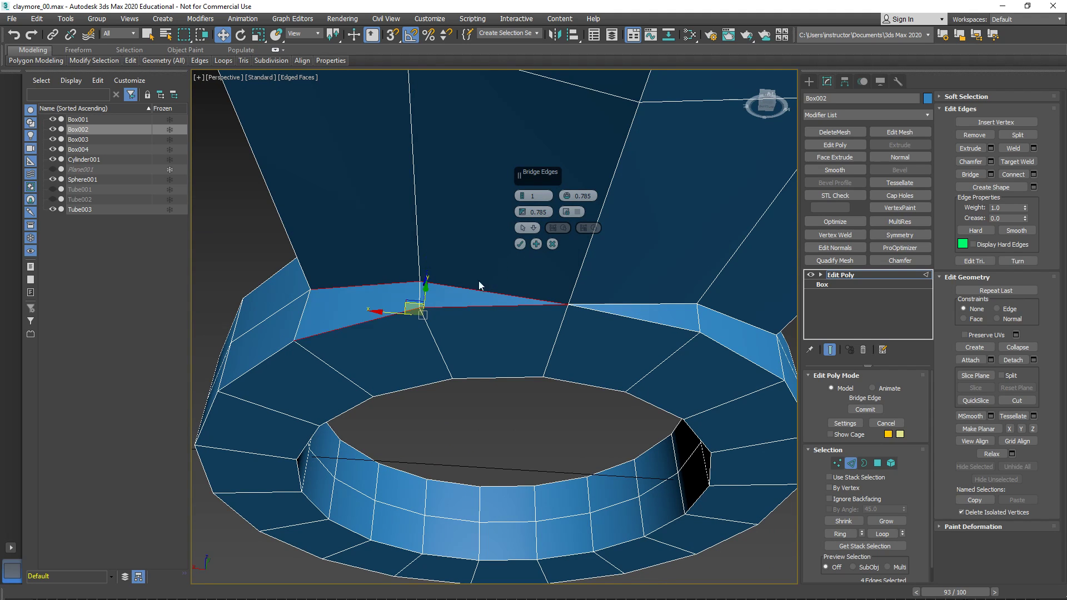
left_click(519, 244)
- Leave edge editing on the arm, select the four-ring ornament and move it along the Y axis closer to the arm's ring
scroll(474, 286, "down", 5)
middle_click_drag(474, 286, 513, 319, "alt")
scroll(498, 324, "down", 3)
middle_click_drag(673, 334, 474, 358)
middle_click_drag(588, 283, 628, 336, "alt")
scroll(620, 333, "up", 3)
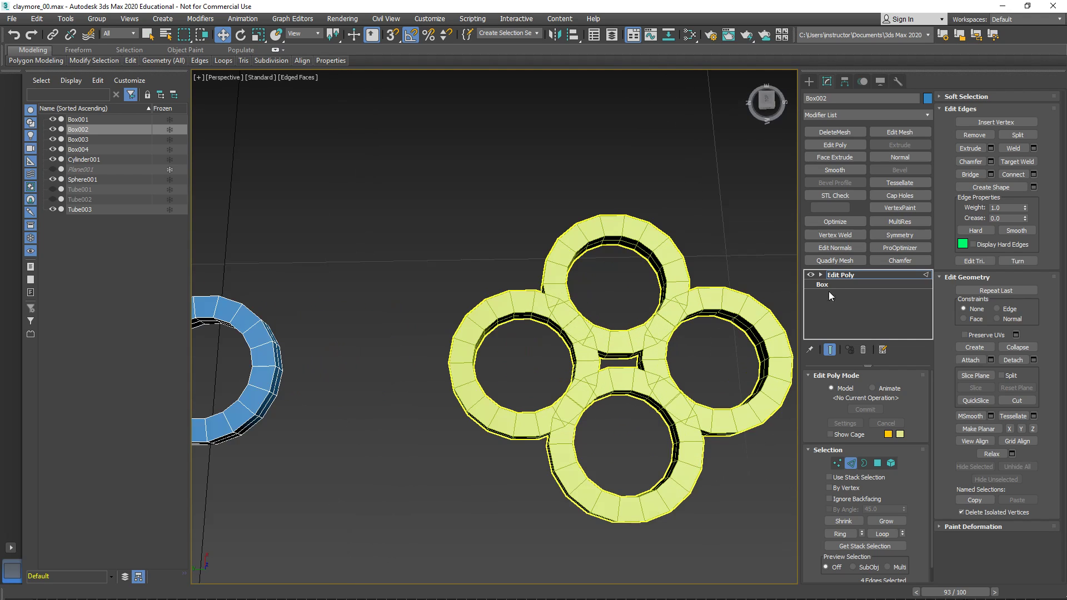
left_click(839, 275)
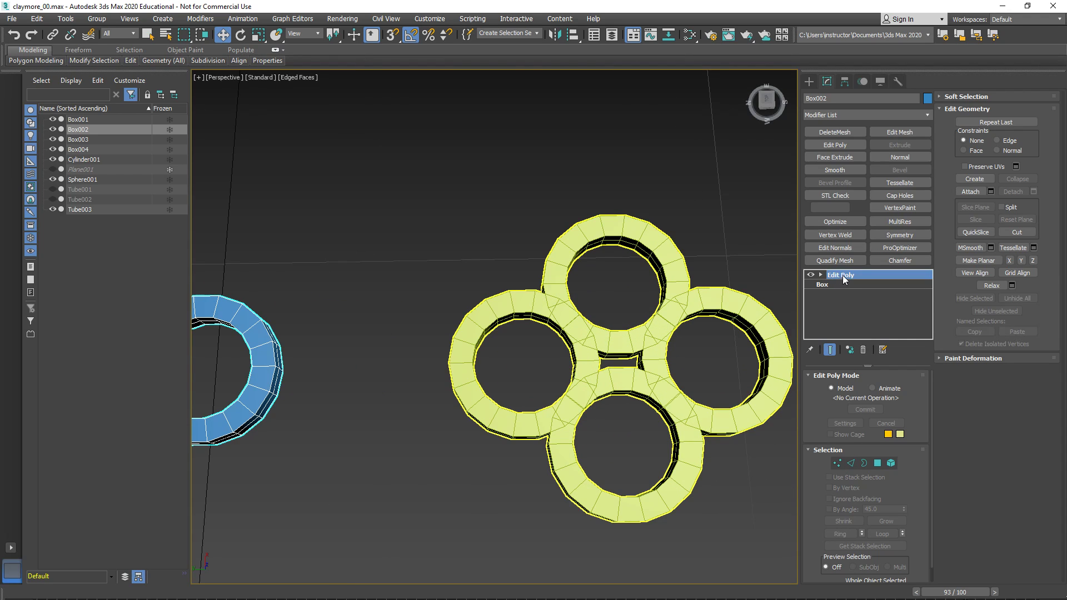
left_click(577, 384)
mouse_move(589, 386)
middle_mouse_down()
mouse_move(603, 374)
mouse_move(592, 372)
middle_mouse_up()
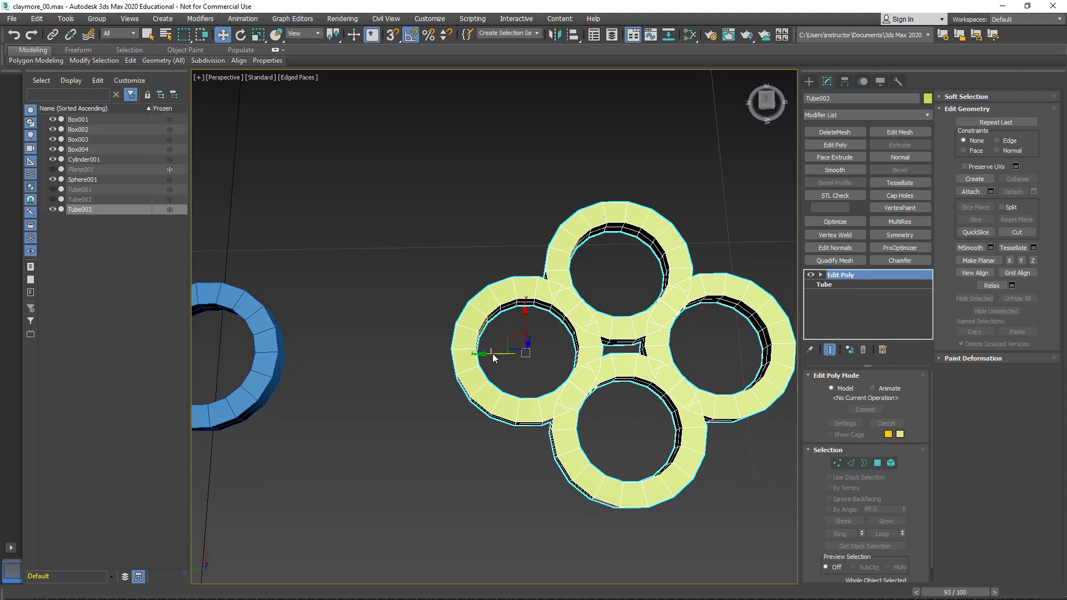
middle_click_drag(494, 357, 648, 375)
left_click_drag(647, 375, 559, 374)
scroll(555, 371, "up", 3)
middle_click_drag(555, 371, 495, 359)
scroll(495, 359, "down", 3)
middle_click_drag(372, 362, 253, 323)
- Delete the lower ring element of the four-ring ornament
left_click(877, 464)
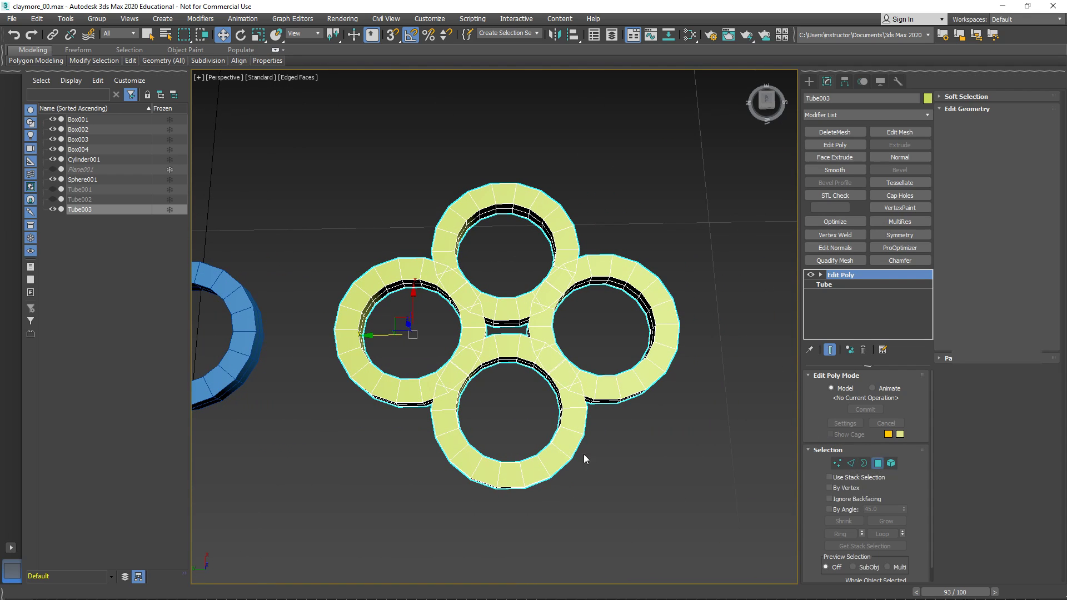
key("5")
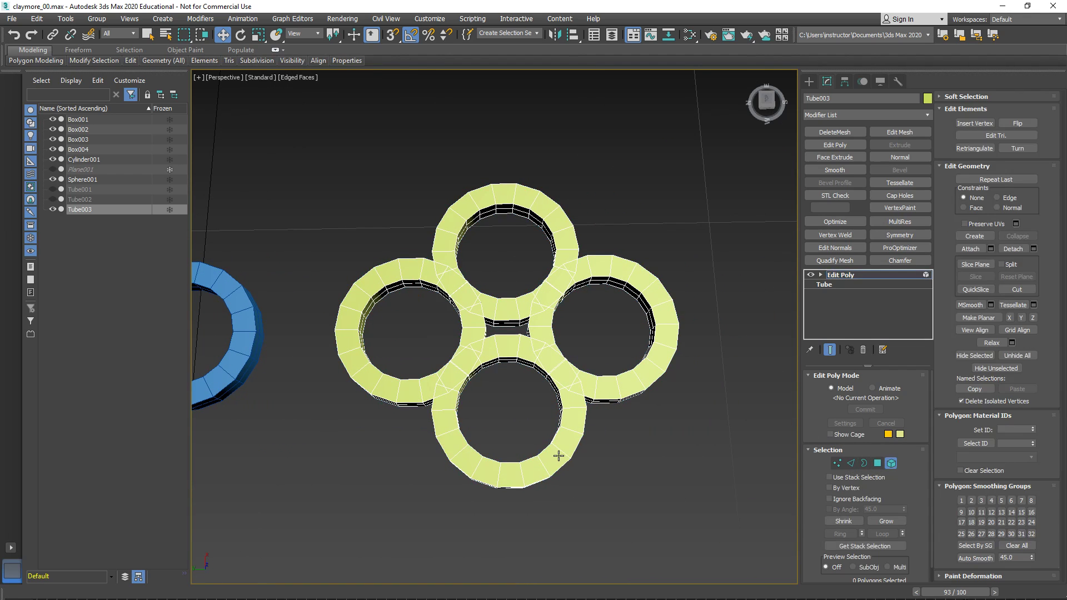
left_click(558, 455)
key("Delete")
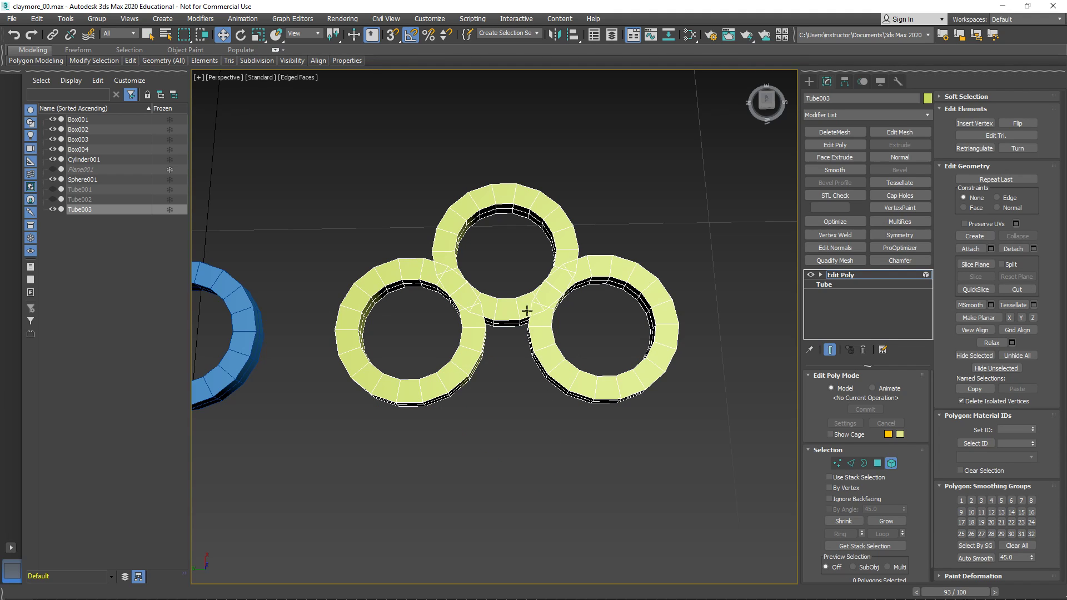
- Delete the overlapping polygons where the ornament's upper ring meets one side ring, keeping the outer two of each ring's inner wall segments
scroll(527, 310, "up", 4)
scroll(555, 381, "down", 3)
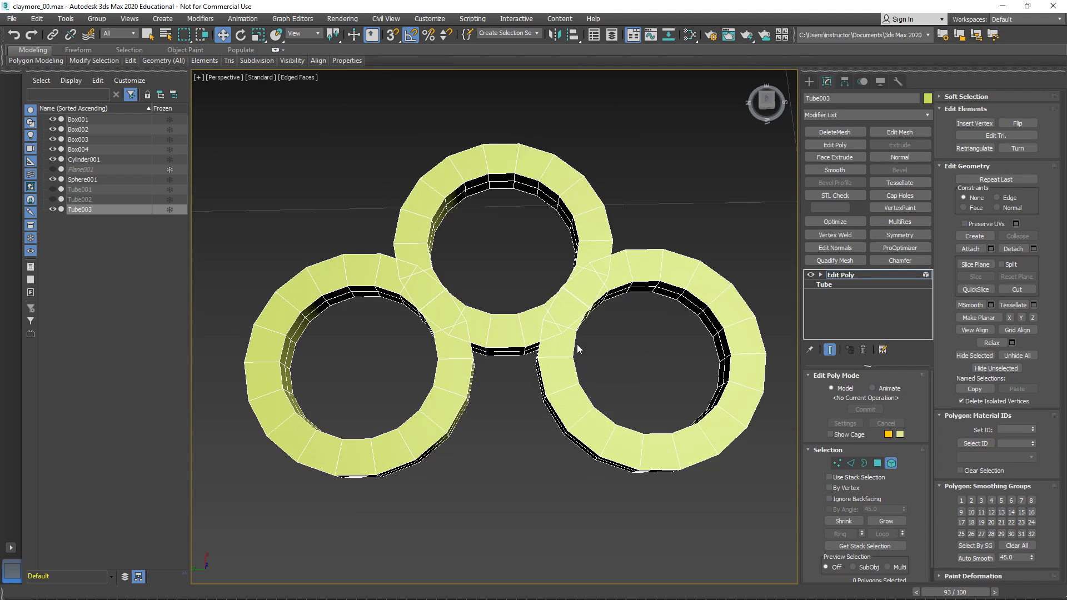
middle_click_drag(571, 353, 569, 385)
scroll(503, 361, "up", 5)
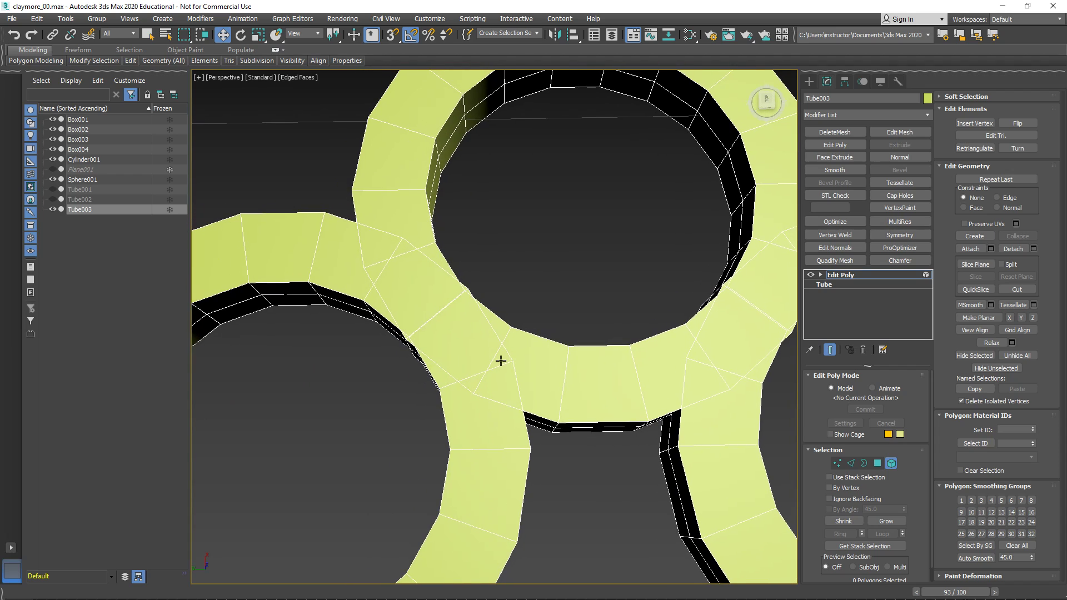
key("4")
scroll(414, 339, "up", 3)
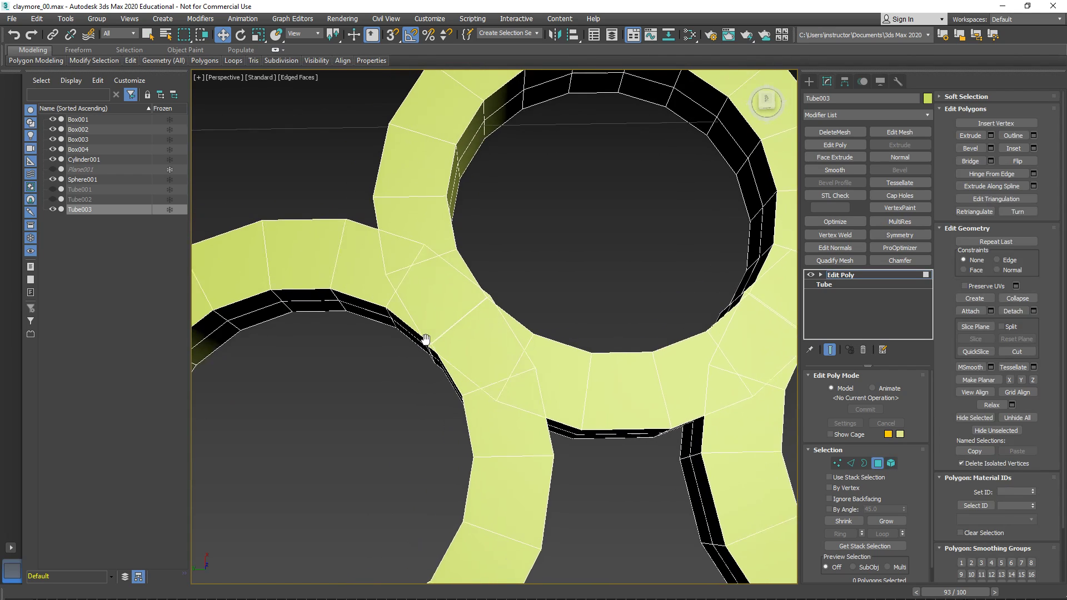
left_click_drag(511, 335, 411, 395)
middle_click_drag(489, 322, 466, 361, "alt")
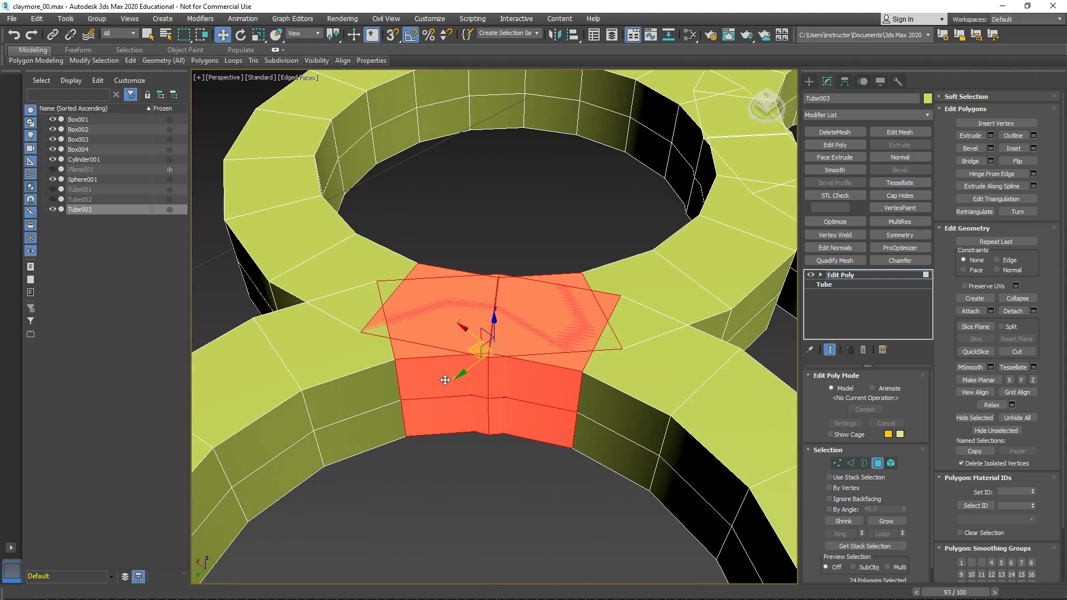
left_click(445, 380, "alt")
left_click(438, 409, "alt")
left_click(534, 385, "alt")
left_click(532, 426, "alt")
middle_click_drag(527, 433, 389, 416, "alt")
left_click(453, 358, "alt")
left_click(450, 385, "alt")
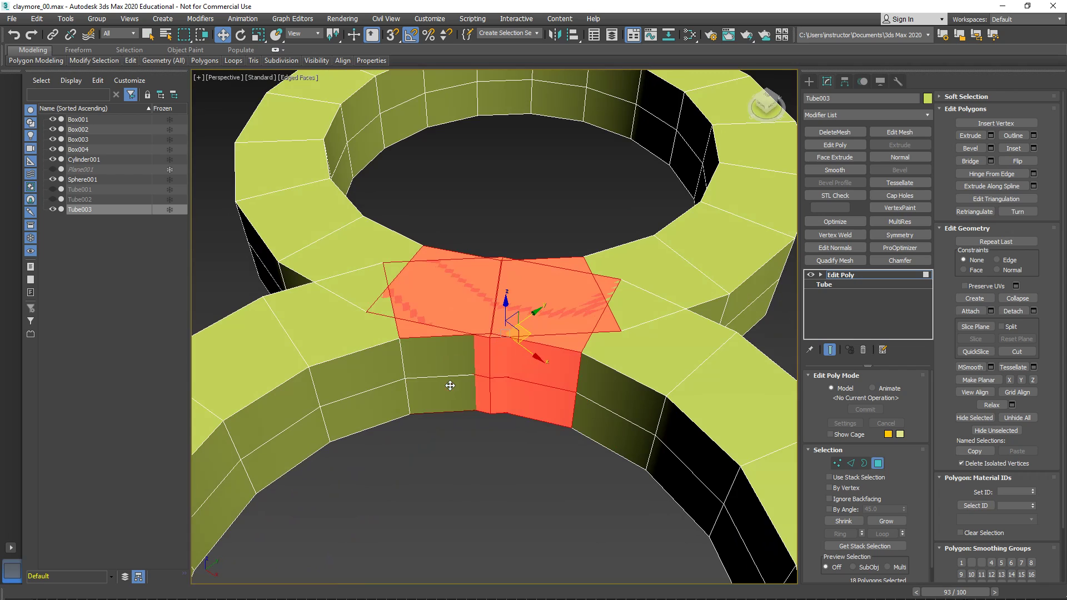
left_click(559, 373, "alt")
left_click(557, 400, "alt")
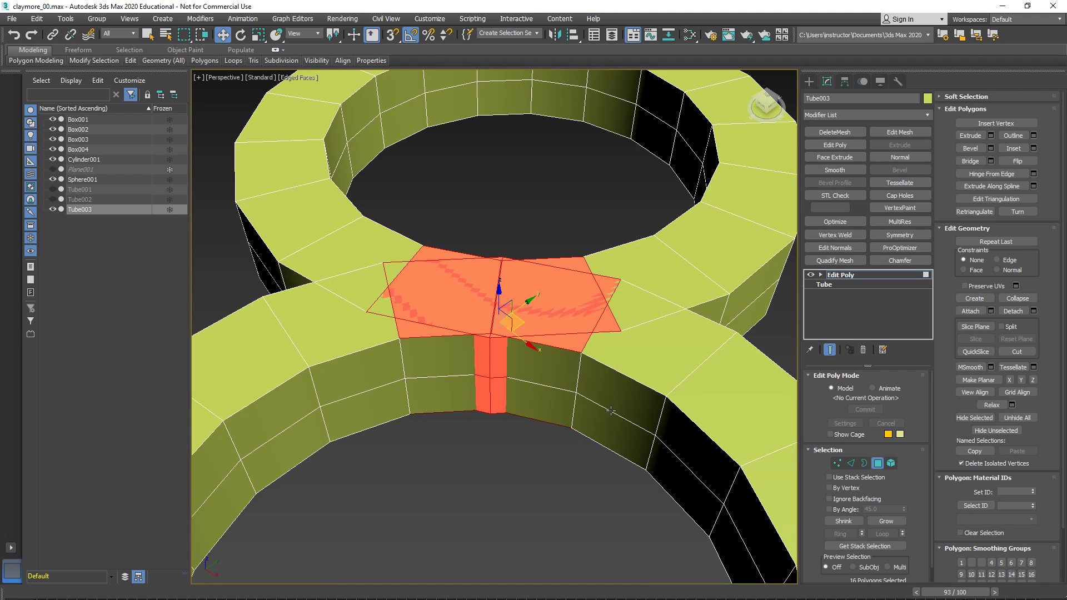
key("Delete")
- Try to join two overlapping corner vertices on one side of the ring opening, using Collapse and Scale
middle_click_drag(304, 281, 448, 365, "alt")
key("1")
left_click(445, 269)
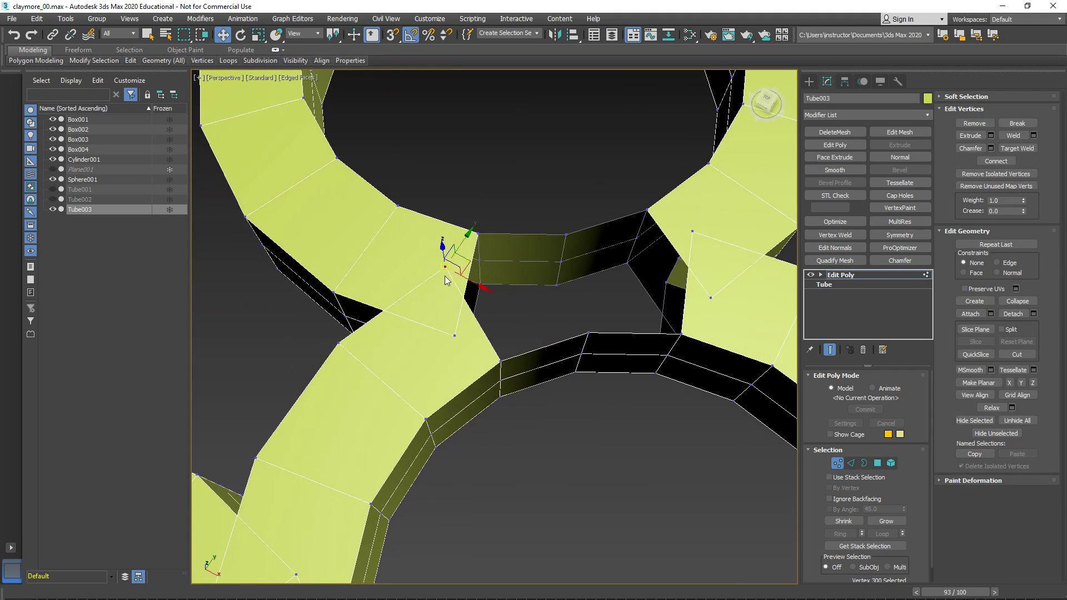
left_click(453, 335, "ctrl")
right_click(451, 334)
left_click(428, 217)
middle_click_drag(428, 218, 395, 271, "alt")
middle_click_drag(446, 293, 418, 311, "alt")
key("ctrl+z")
key("r")
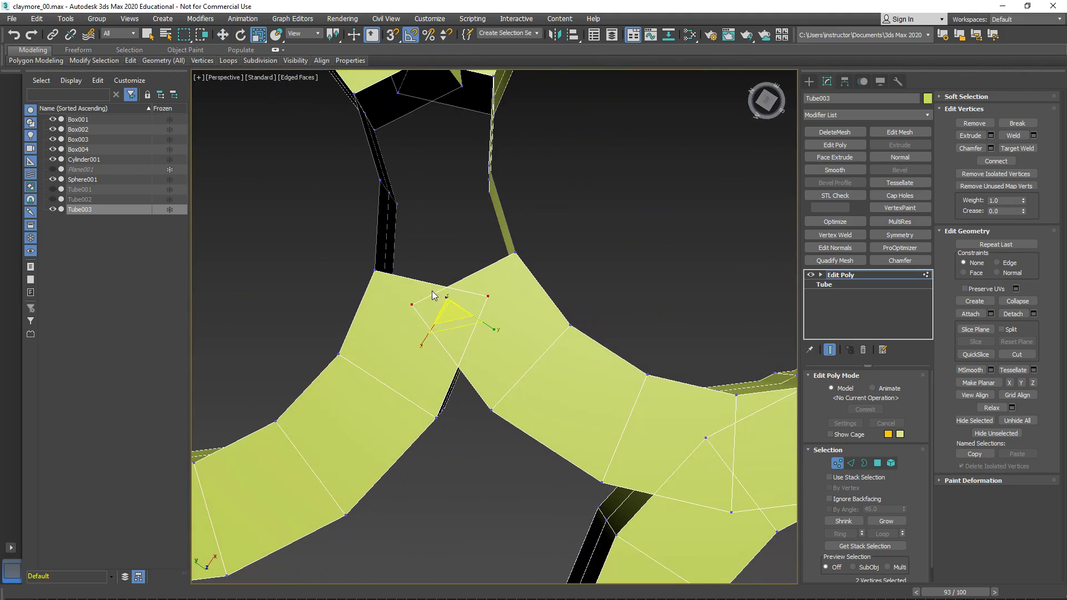
left_click_drag(447, 329, 444, 297)
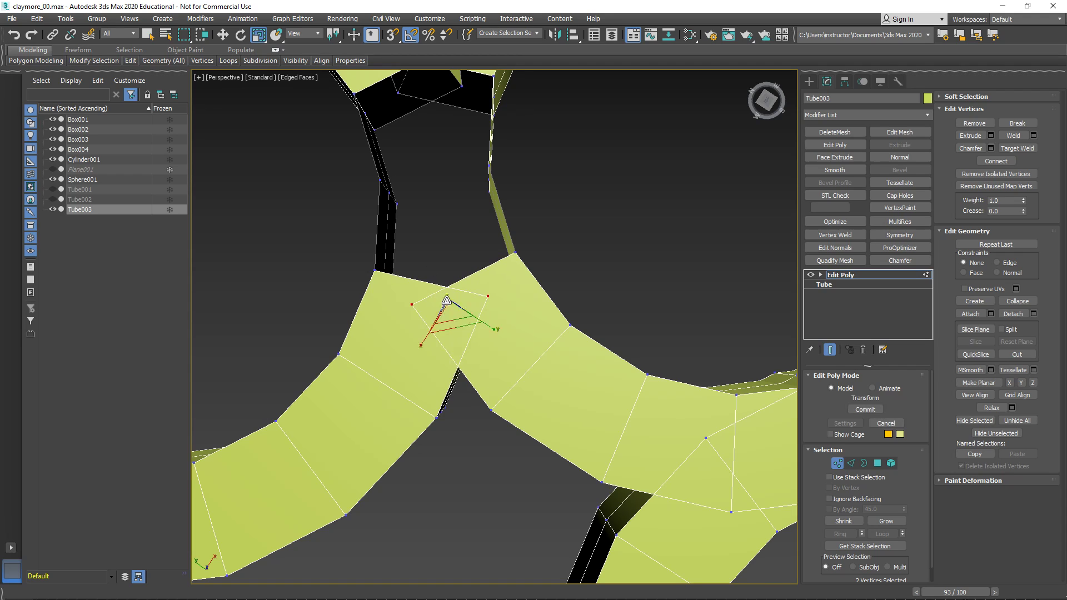
key("1")
key("1")
- Try to move the two overlapping corner vertices to the rings' outer crossing point and collapse them in the perspective view
left_click(410, 305)
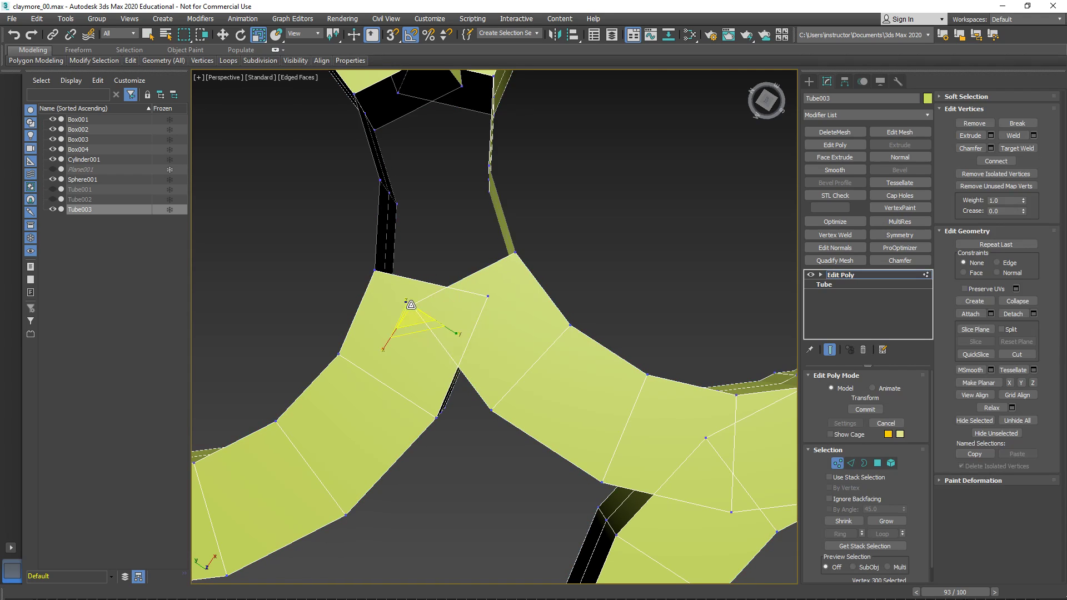
key("w")
left_click_drag(410, 284, 459, 349)
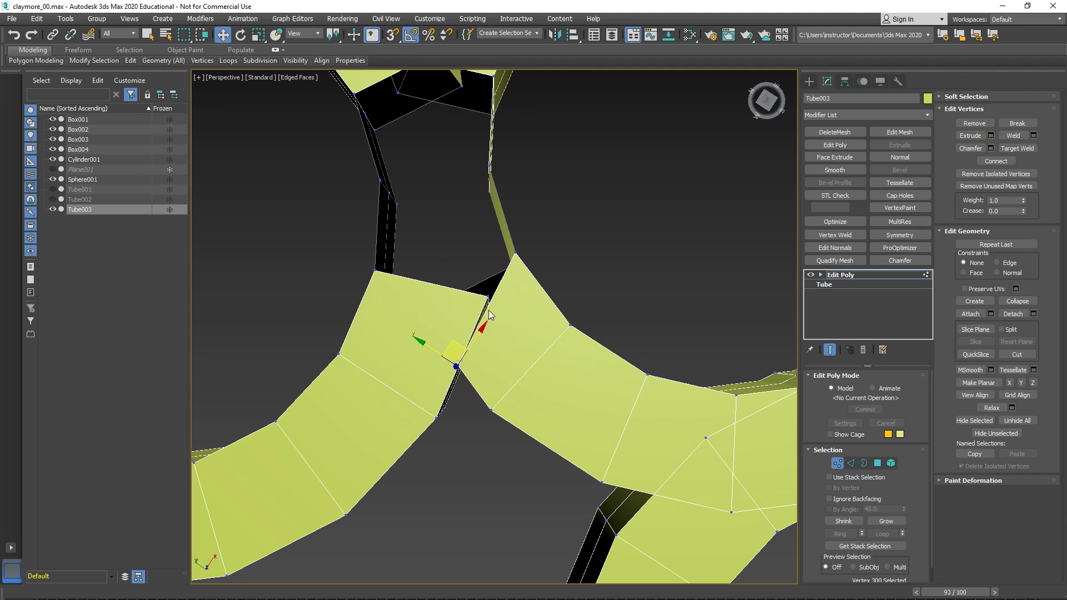
left_click(488, 294)
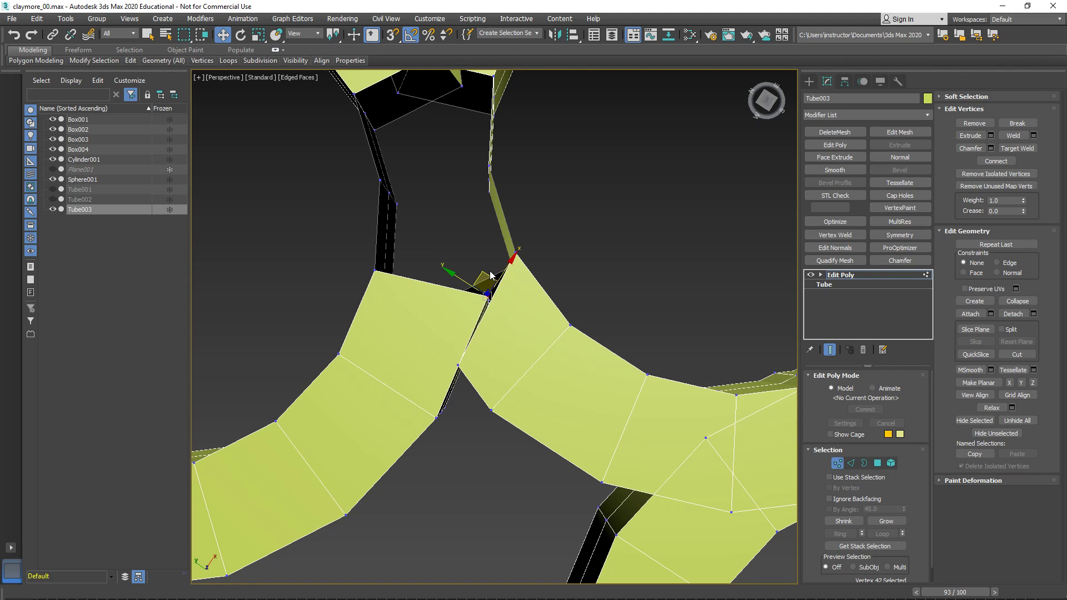
left_click_drag(482, 272, 452, 341)
scroll(453, 341, "down", 3)
middle_click_drag(452, 340, 430, 345, "alt")
scroll(432, 362, "up", 4)
mouse_move(467, 370)
left_mouse_down()
mouse_move(503, 393)
mouse_move(458, 359)
left_mouse_up()
key("ctrl+z")
middle_click_drag(460, 360, 461, 374, "alt")
right_click(461, 372)
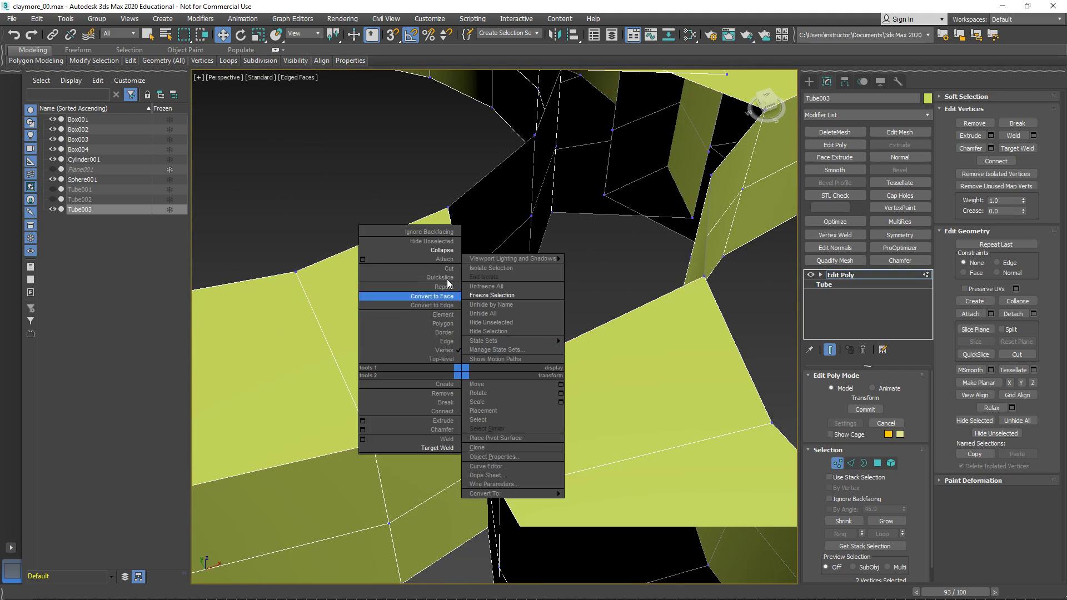
left_click(441, 251)
middle_click_drag(532, 352, 394, 326, "alt")
left_click_drag(402, 426, 420, 444)
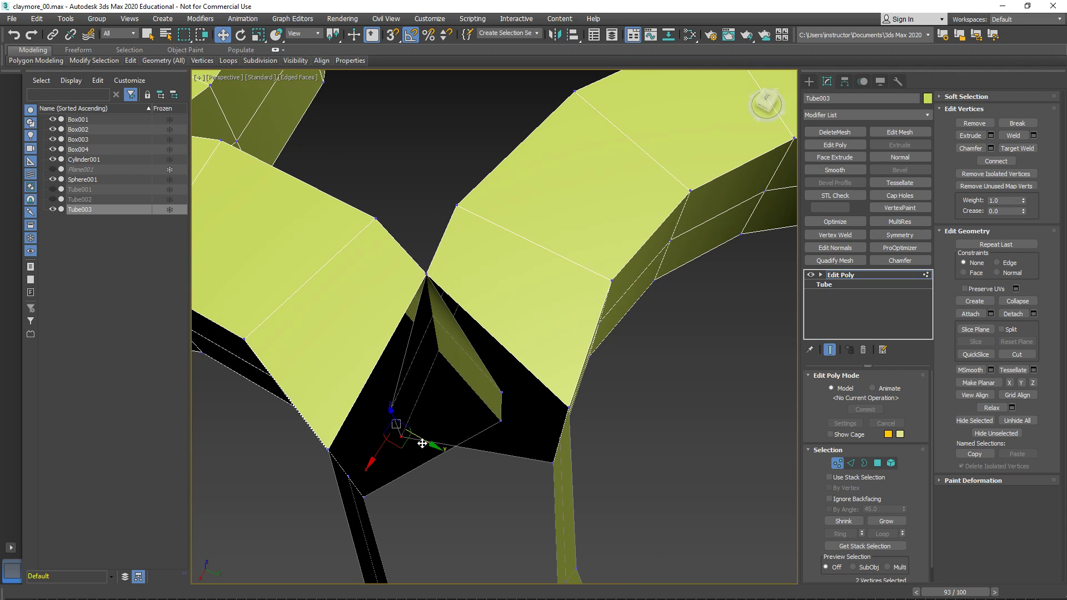
- Undo the collapse and the corner vertex moves at the ring junction
key("ctrl+z")
key("ctrl+z")
key("ctrl+z")
key("ctrl+z")
key("ctrl+z")
key("ctrl+z")
key("ctrl+z")
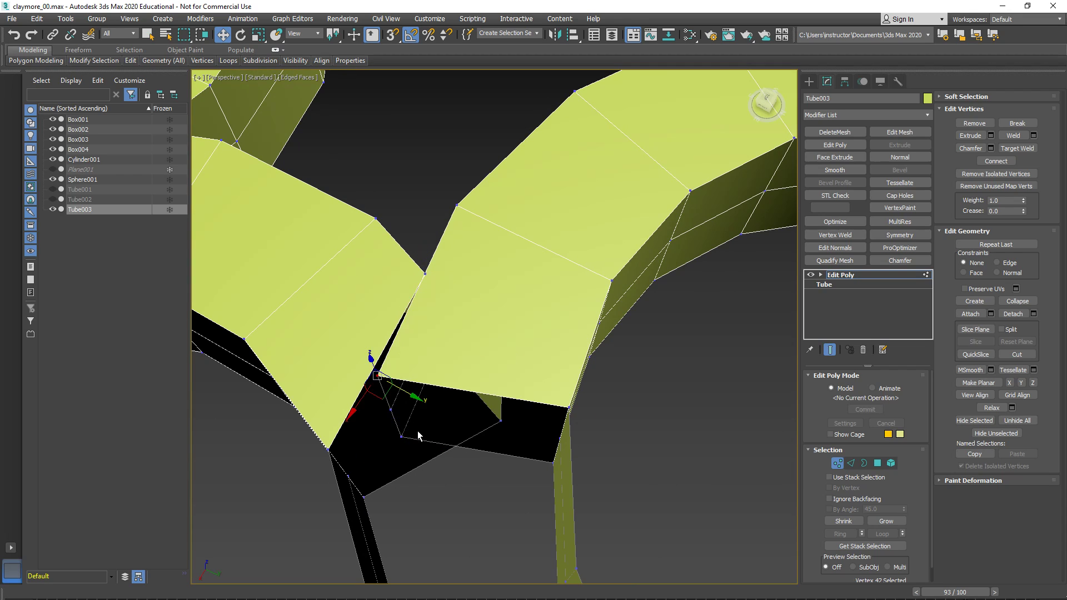
- In the top view, move one ring's stack of overlapping corner vertices to the point where the rings' outer edges cross
middle_click_drag(416, 428, 430, 407, "alt")
key("alt+w")
right_click(332, 245)
key("z")
key("alt+w")
scroll(492, 360, "up", 5)
scroll(489, 311, "up", 3)
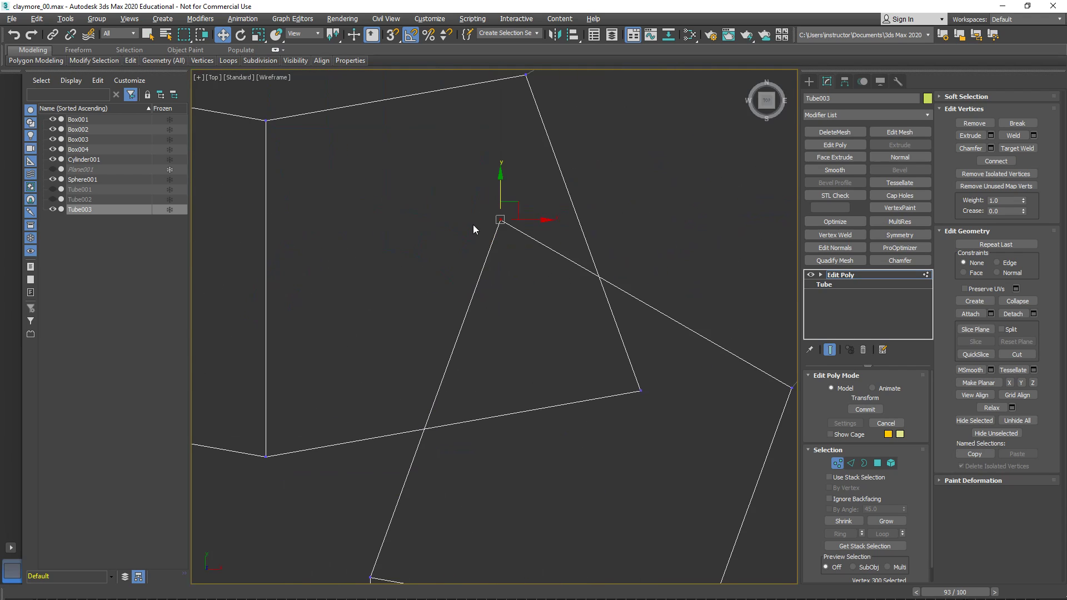
left_click_drag(484, 204, 536, 241)
left_click_drag(515, 197, 447, 408)
- Move the other ring's stack of corner vertices onto the same outer crossing point
left_click(641, 391)
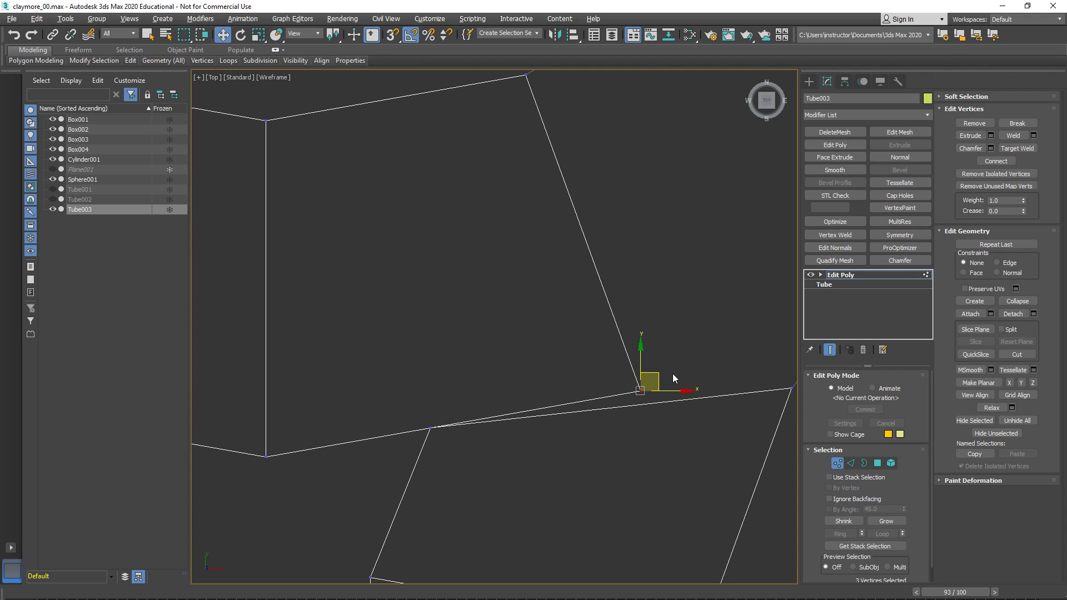
left_click_drag(660, 374, 525, 385)
left_click_drag(477, 407, 455, 411)
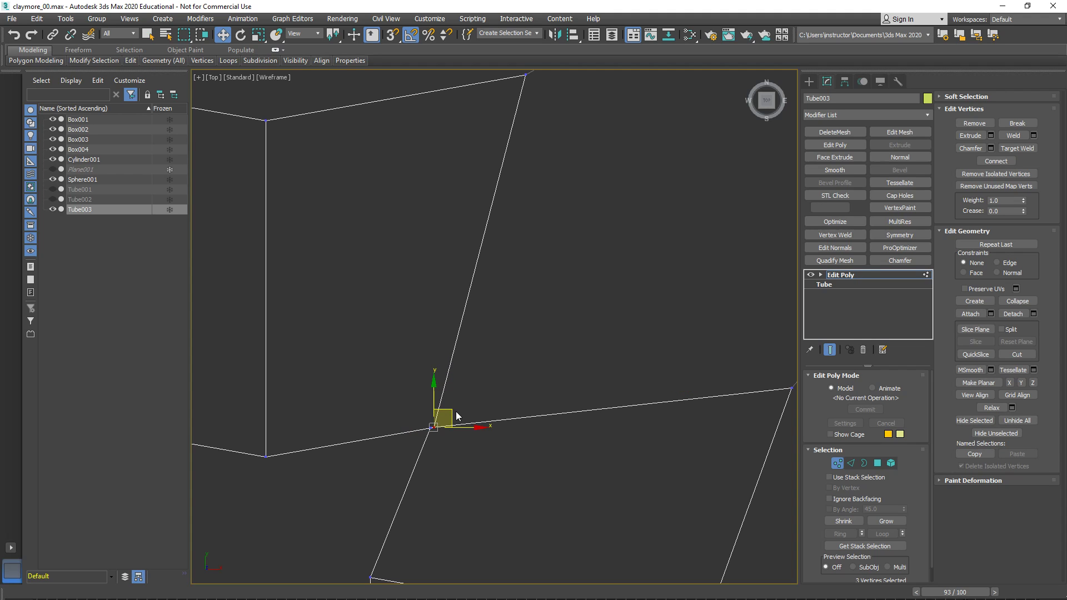
- Select the six coincident corner vertices in the perspective view and weld them with a 0.1 threshold
key("alt+w")
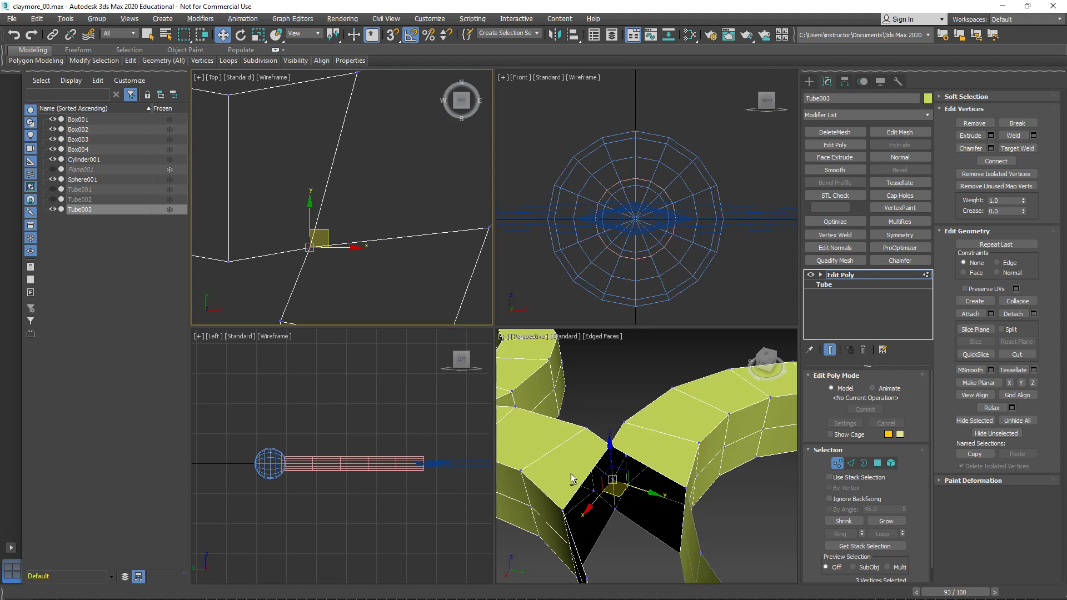
middle_click(562, 472)
key("alt+w")
middle_click_drag(604, 476, 449, 366, "alt")
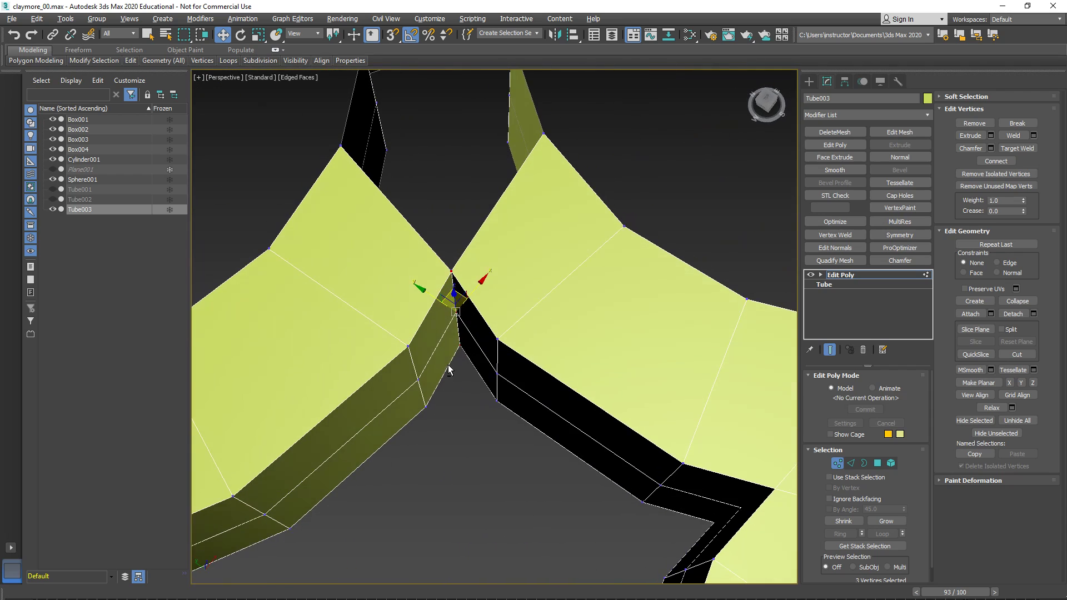
left_click_drag(424, 243, 471, 362)
right_click(475, 358)
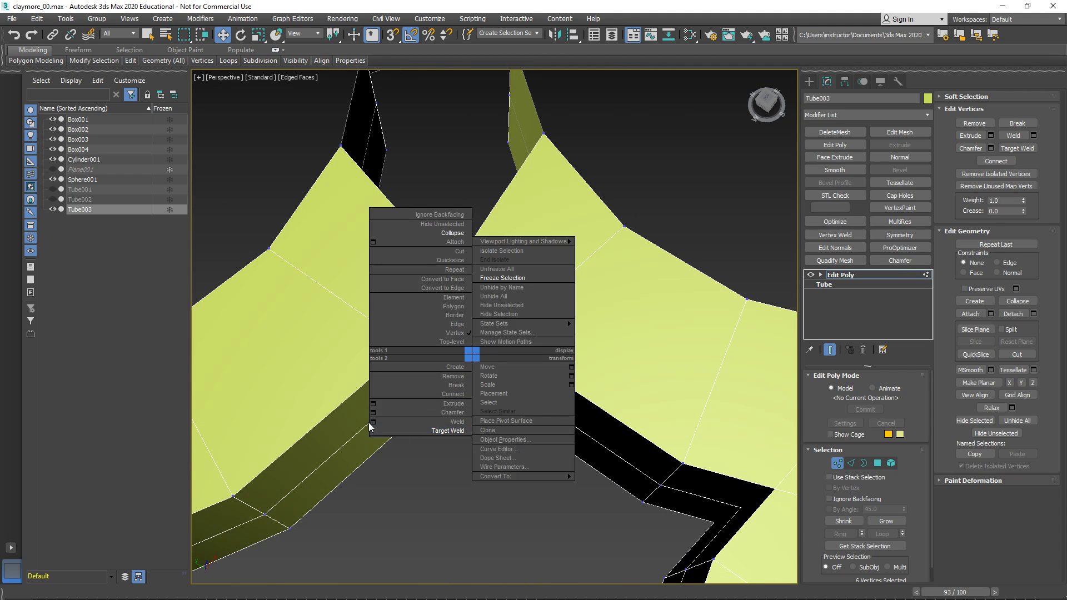
key("Escape")
right_click(455, 296)
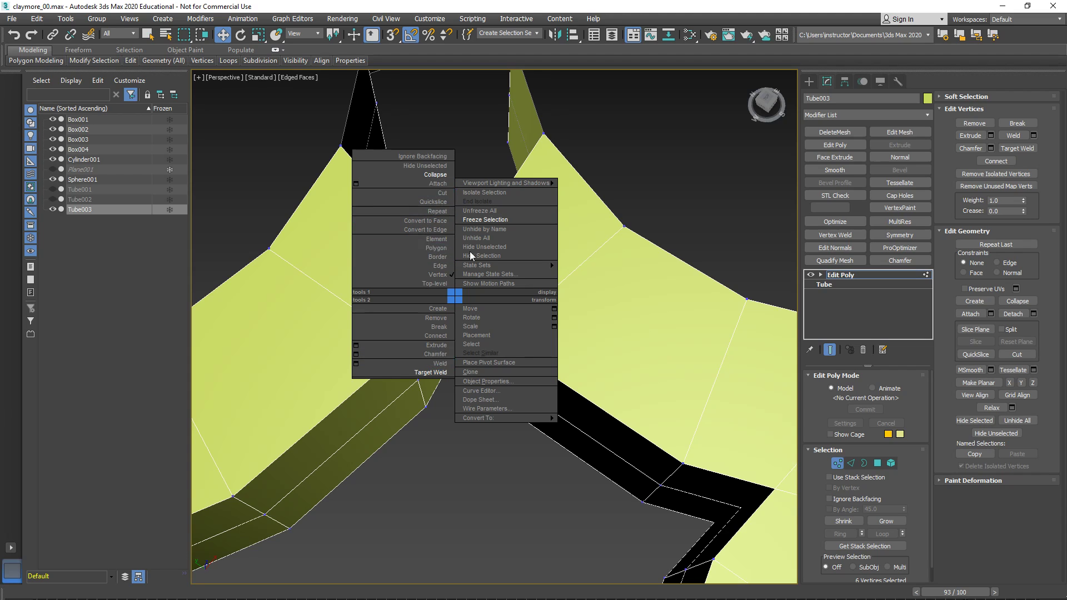
left_click(356, 362)
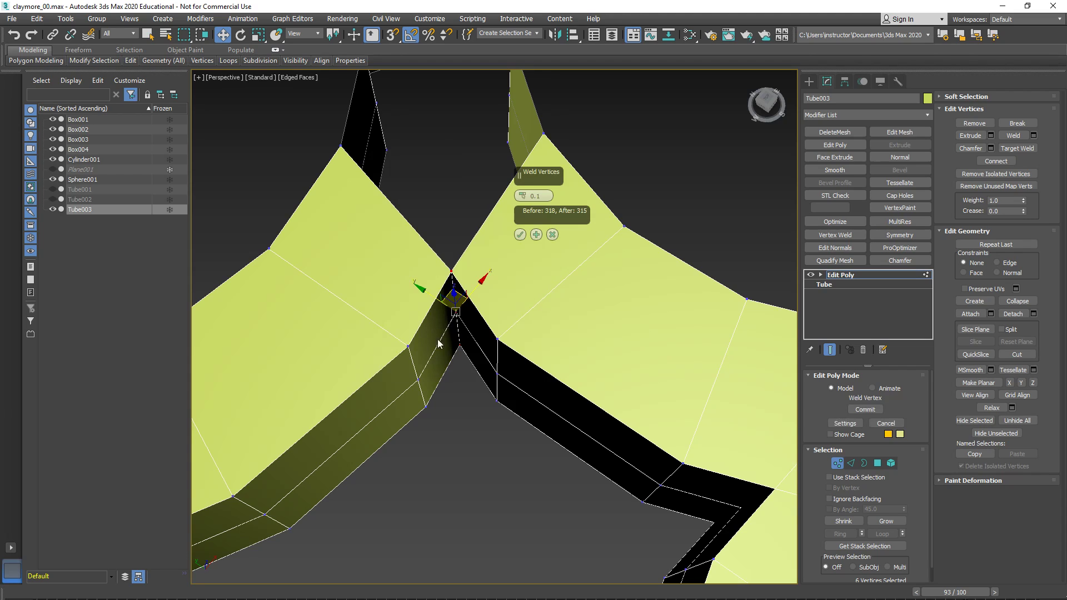
scroll(480, 358, "up", 3)
left_click_drag(527, 173, 688, 254)
middle_click_drag(688, 254, 453, 270, "alt")
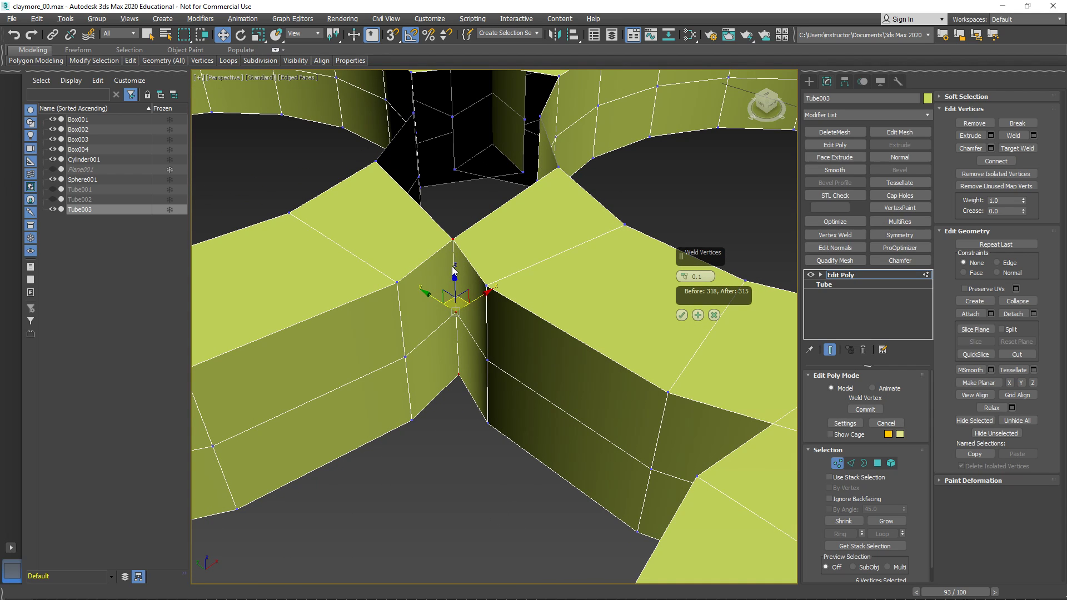
left_click(697, 315)
middle_click_drag(575, 300, 478, 384, "alt")
middle_click_drag(478, 384, 505, 300)
left_click(682, 315)
- Try to move both corner vertex stacks on the opposite side of the opening to the rings' inner crossing point in the top view
middle_click_drag(522, 375, 534, 366)
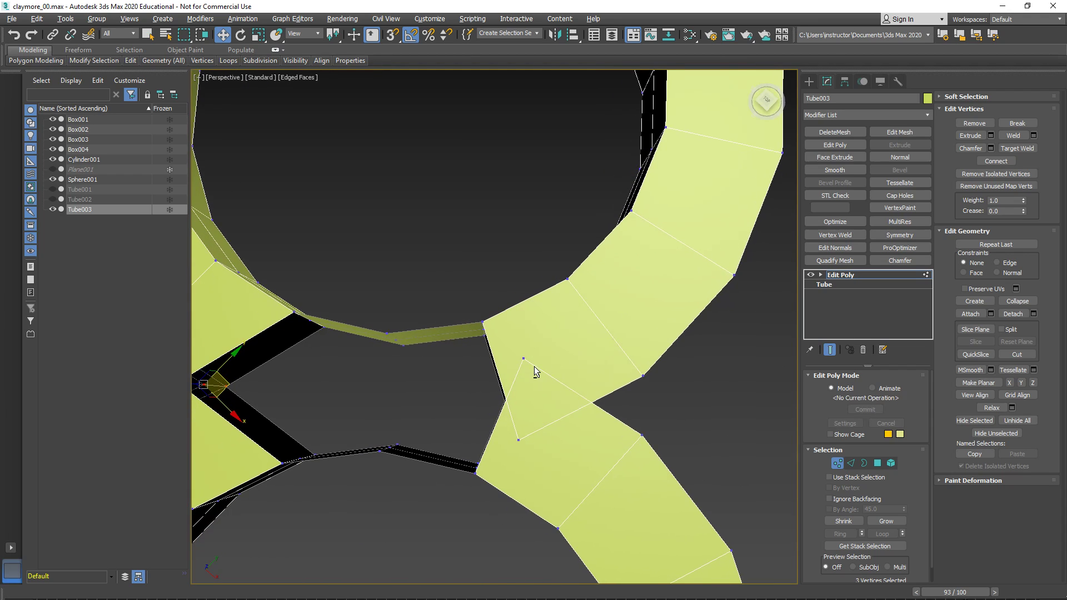
key("alt+w")
key("alt+w")
scroll(438, 273, "down", 8)
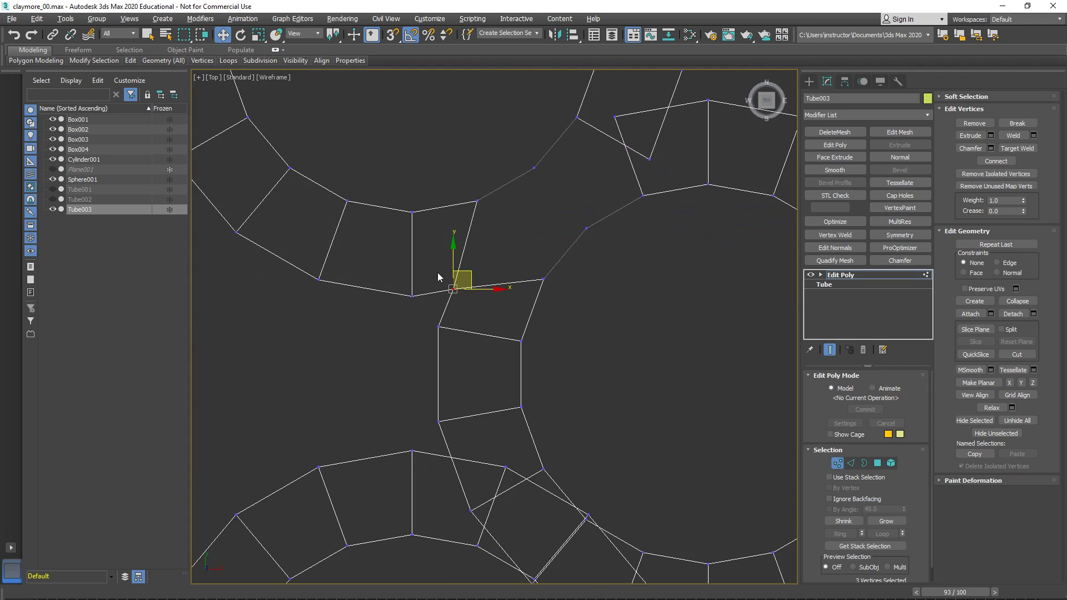
scroll(497, 237, "up", 6)
scroll(525, 234, "up", 1)
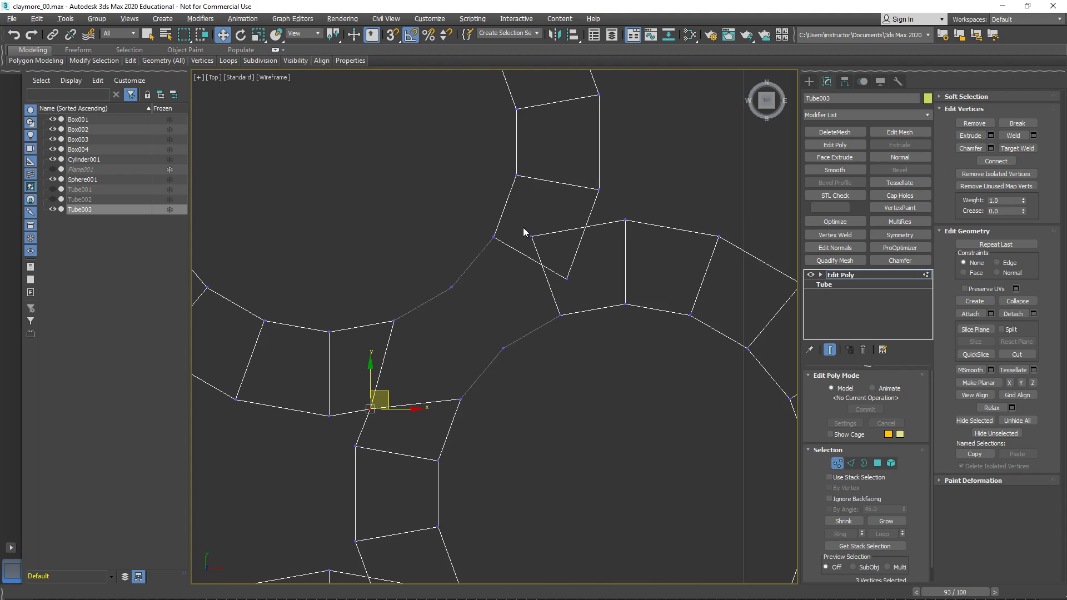
scroll(542, 237, "up", 4)
left_click_drag(539, 213, 562, 272)
left_click(592, 319)
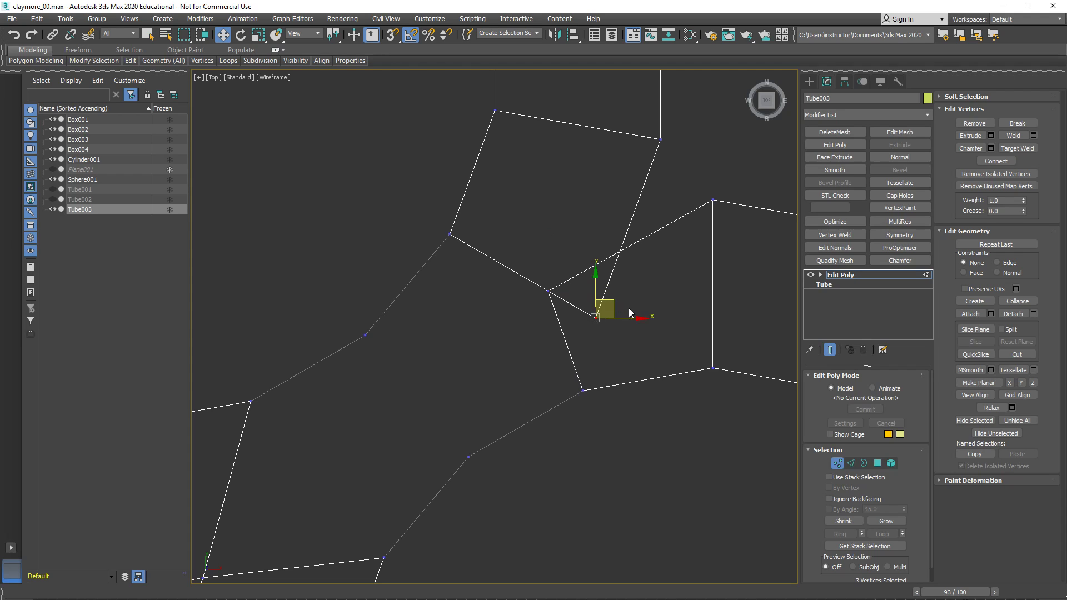
left_click_drag(614, 299, 567, 273)
- Inspect the opposite side of the opening in perspective and undo its corner vertex moves
key("alt+w")
right_click(616, 408)
key("alt+w")
scroll(562, 436, "down", 4)
middle_click_drag(550, 428, 621, 378)
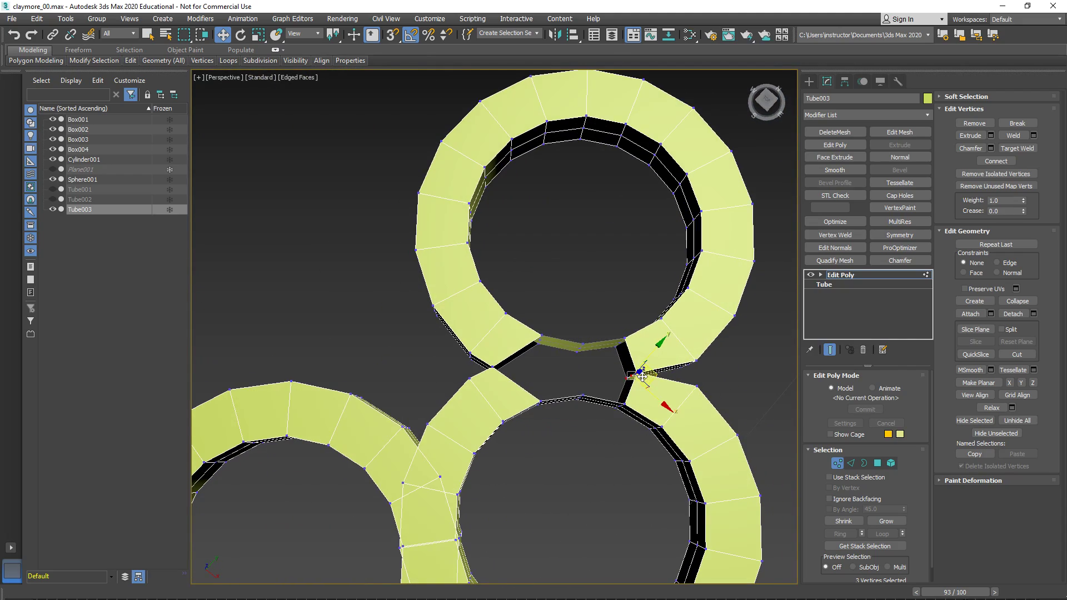
scroll(646, 378, "up", 4)
left_click_drag(647, 379, 649, 407)
key("ctrl+z")
key("ctrl+z")
key("ctrl+z")
key("ctrl+z")
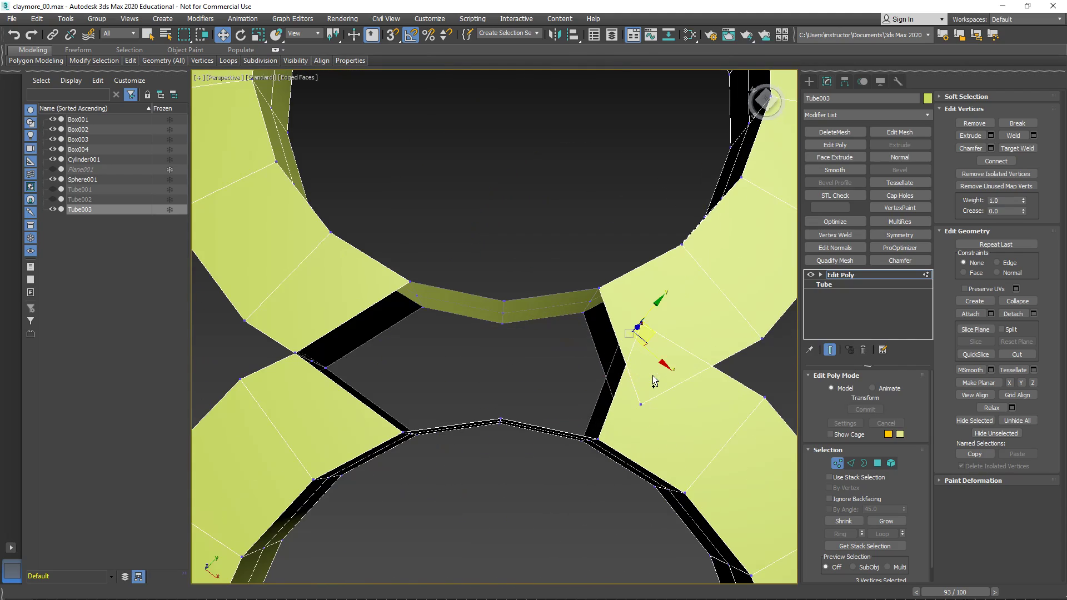
- Move both corner vertex stacks on the opposite side to the rings' outer crossing point, working in the top view
middle_click_drag(655, 374, 617, 384)
key("alt+w")
middle_click_drag(398, 155, 398, 171)
left_click_drag(422, 142, 427, 143)
left_click_drag(381, 196, 424, 142)
- Select the six meeting vertices on the opposite side of the opening and weld them with a 0.1 threshold
middle_click_drag(581, 392, 571, 371, "alt")
key("alt+w")
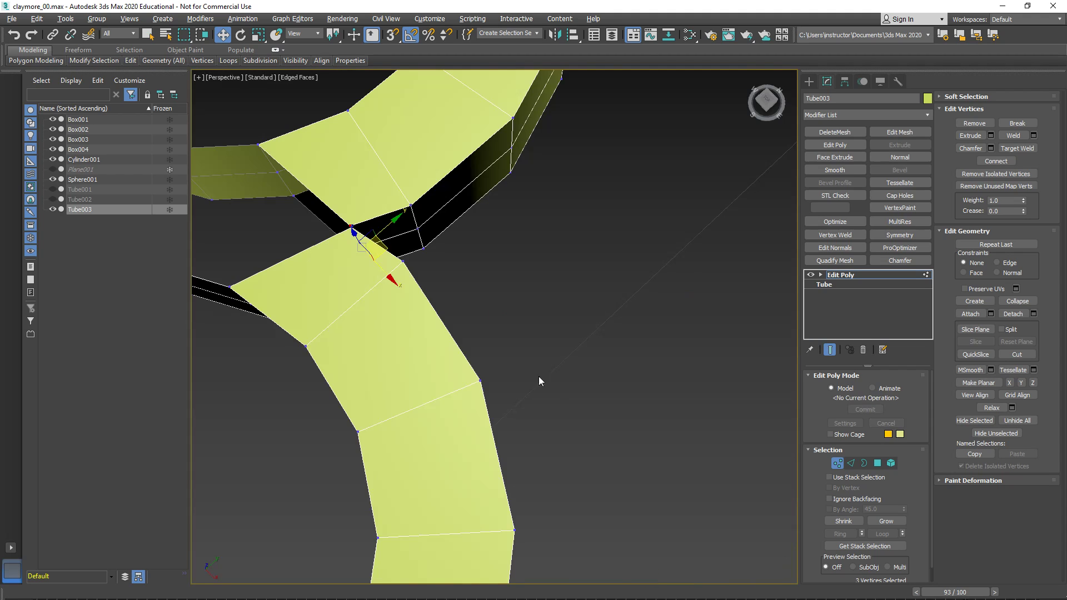
key("z")
left_click_drag(555, 383, 554, 382)
middle_click_drag(519, 371, 538, 365, "alt")
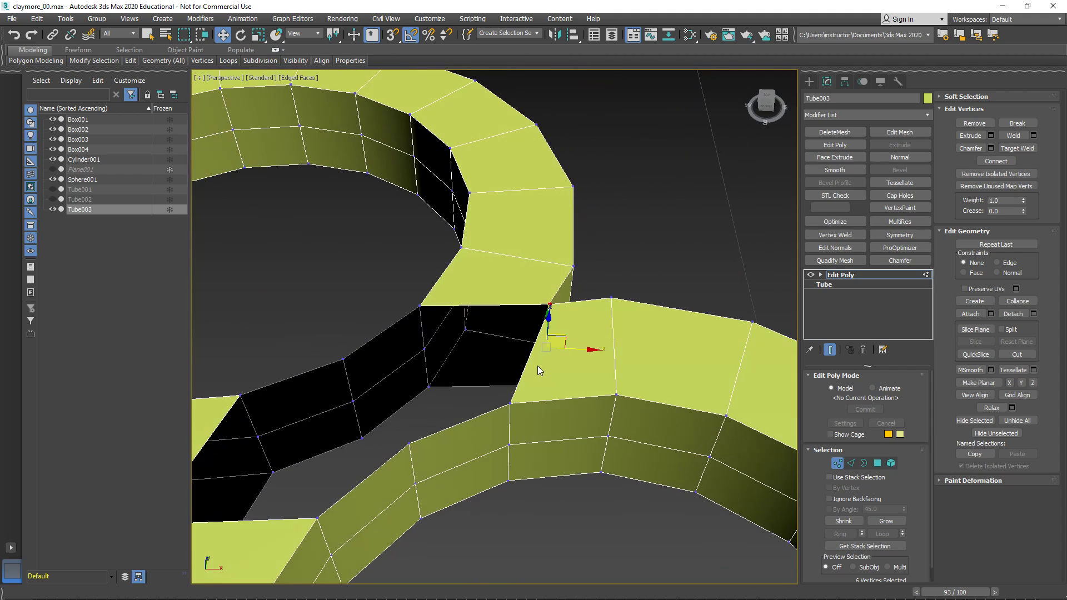
right_click(538, 364)
left_click(436, 430)
middle_click_drag(419, 418, 478, 373, "alt")
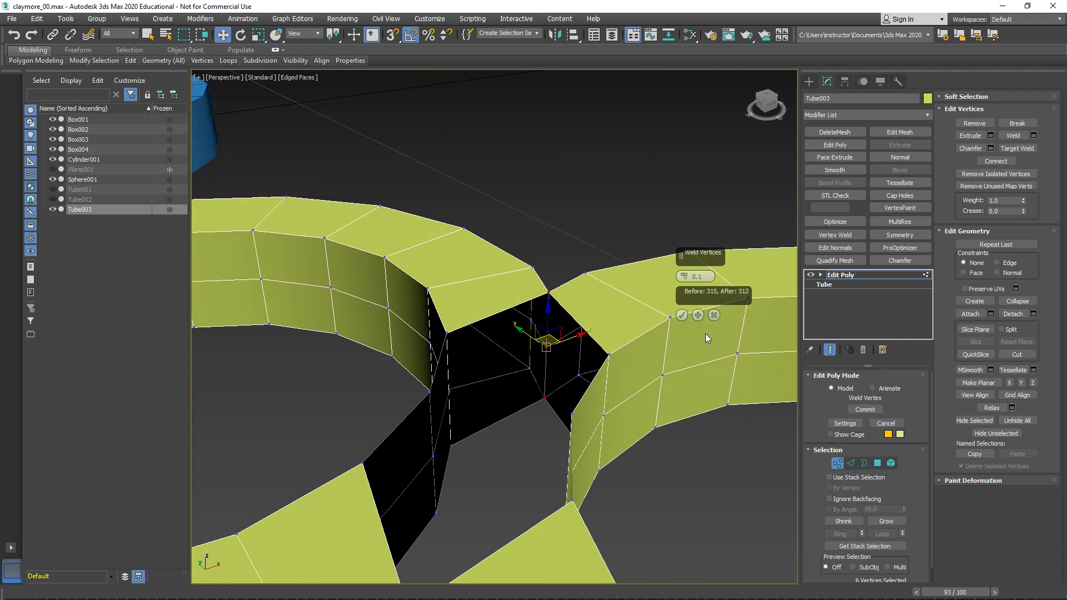
left_click(681, 315)
middle_click_drag(612, 339, 570, 344, "alt")
key("3")
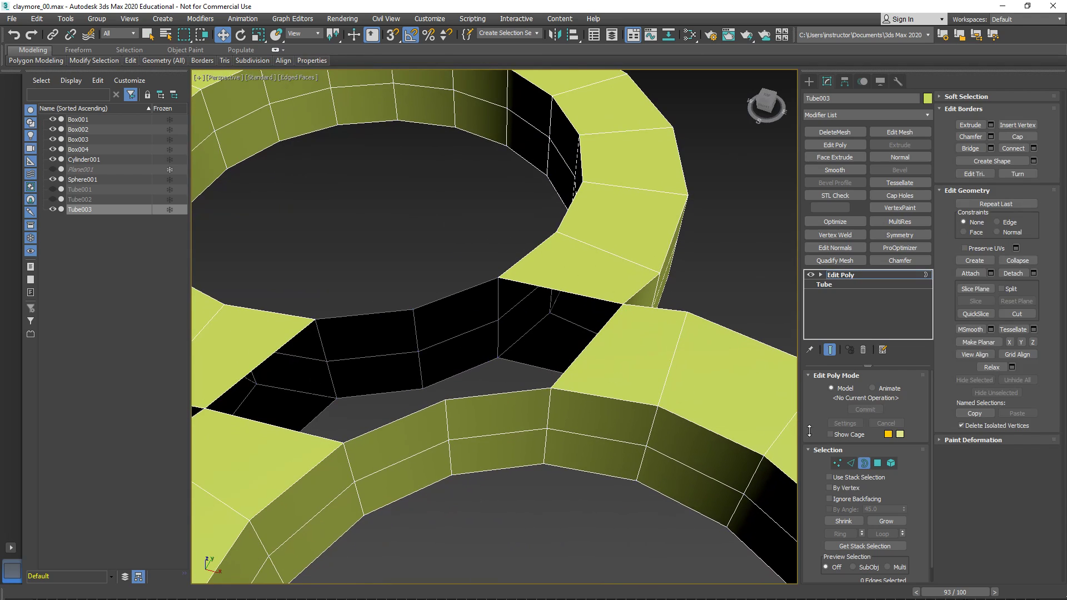
left_click(821, 275)
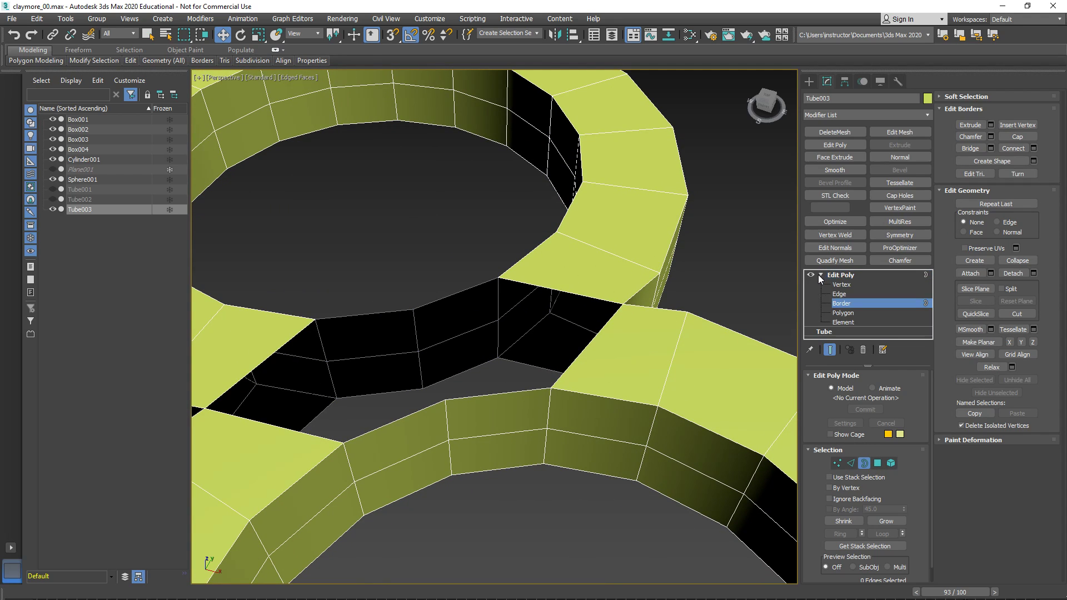
left_click(821, 275)
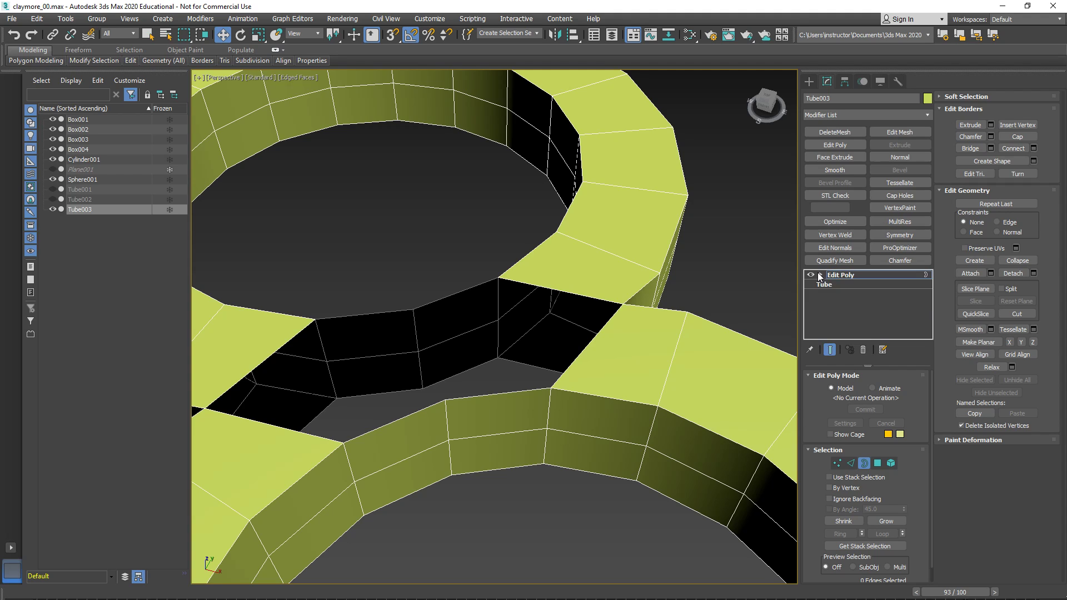
left_click(820, 274)
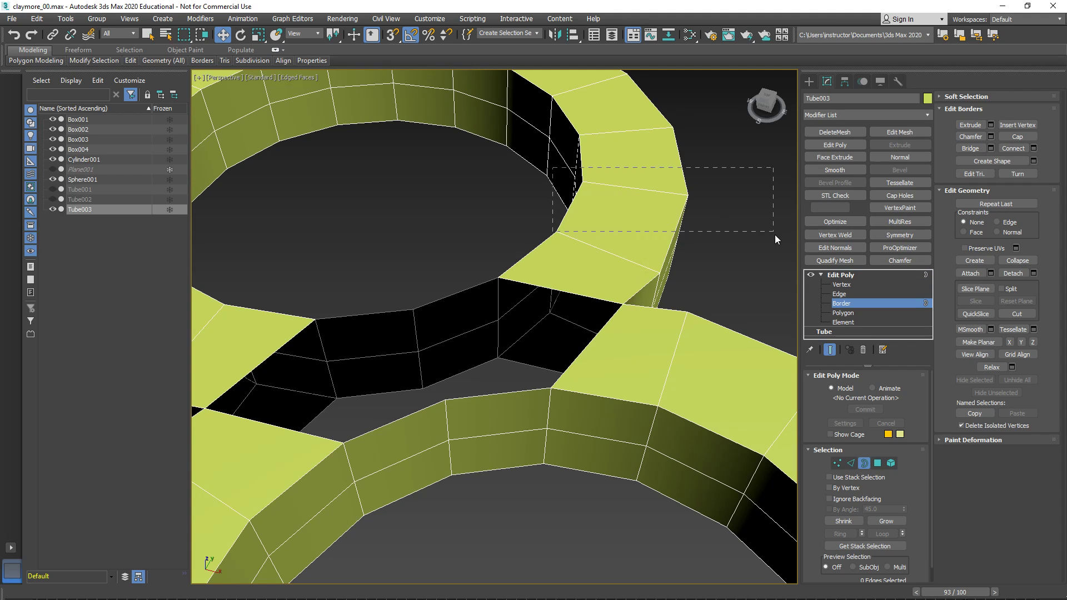
left_click_drag(644, 573, 644, 572)
middle_click_drag(645, 573, 600, 357, "alt")
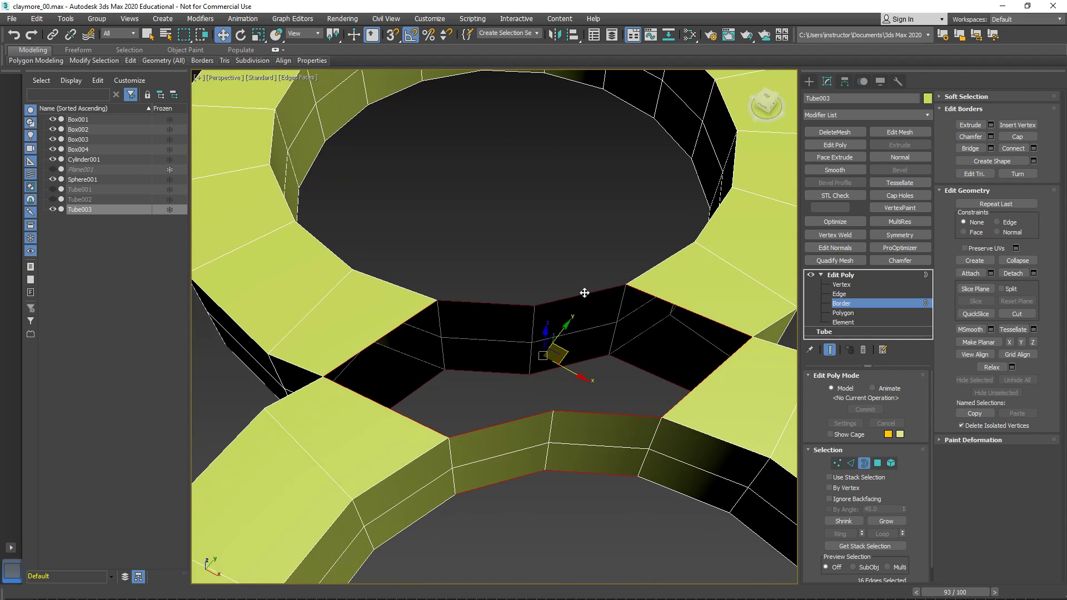
left_click(661, 294)
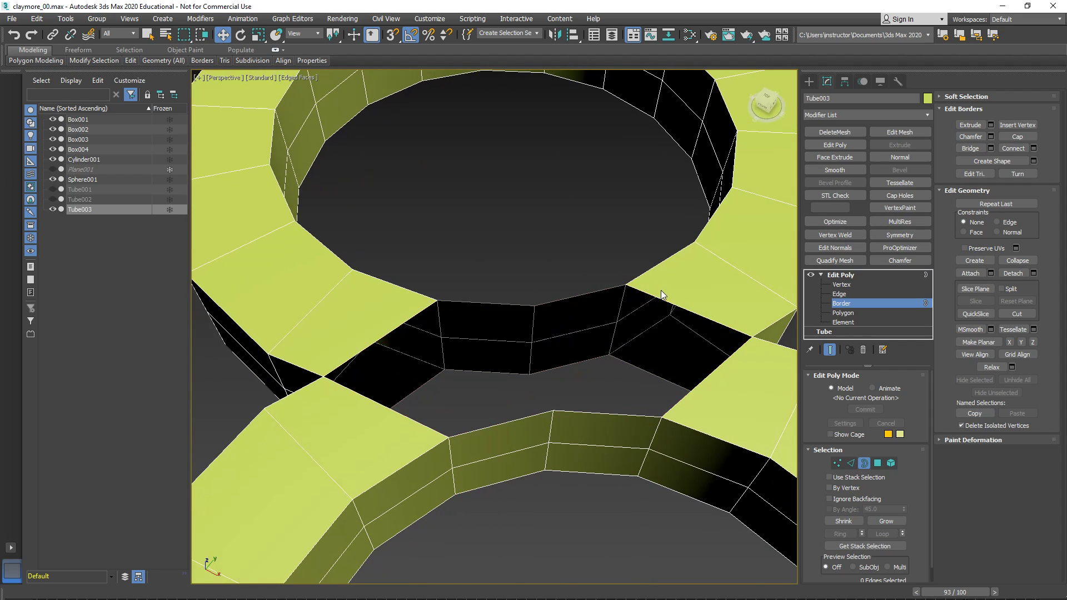
- Bridge the two pairs of facing edges across the upper side of the opening between the joined rings
left_click(853, 464)
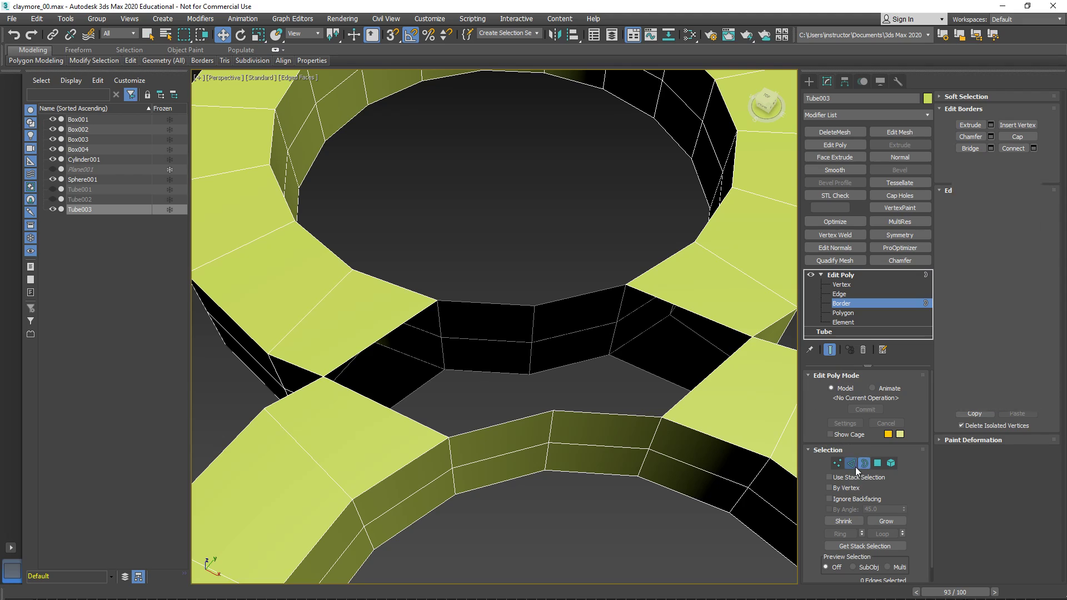
left_click(573, 299)
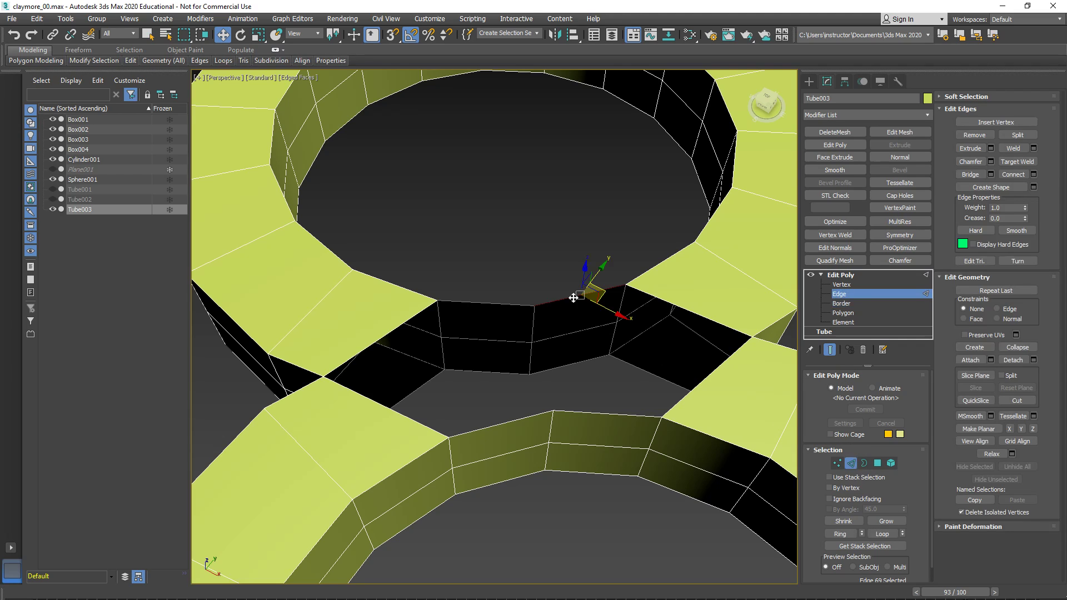
left_click(599, 414, "ctrl")
left_click(970, 174)
left_click(485, 303)
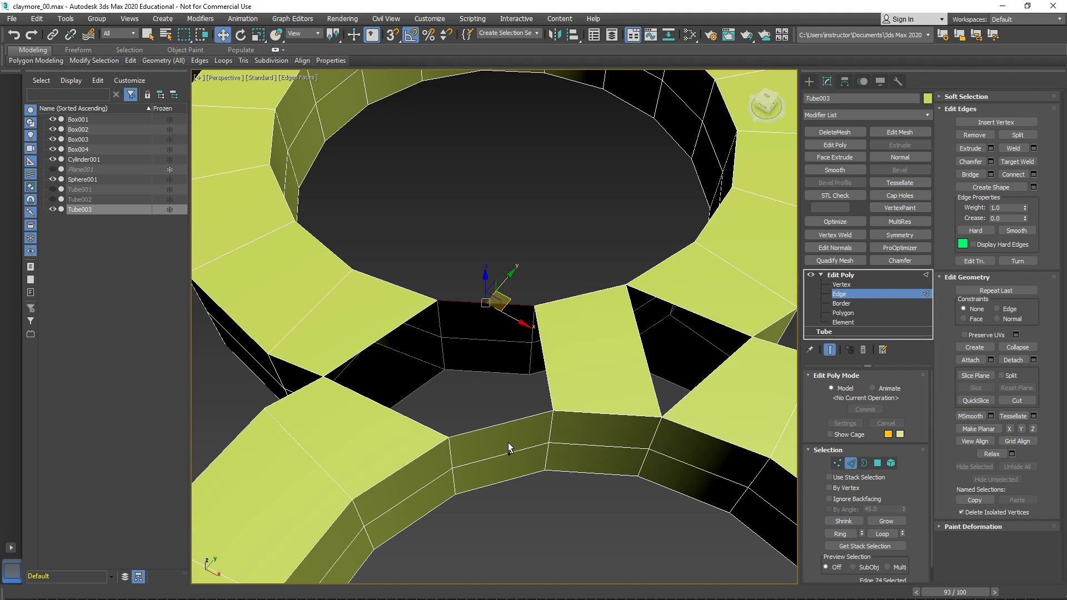
left_click(499, 425, "ctrl")
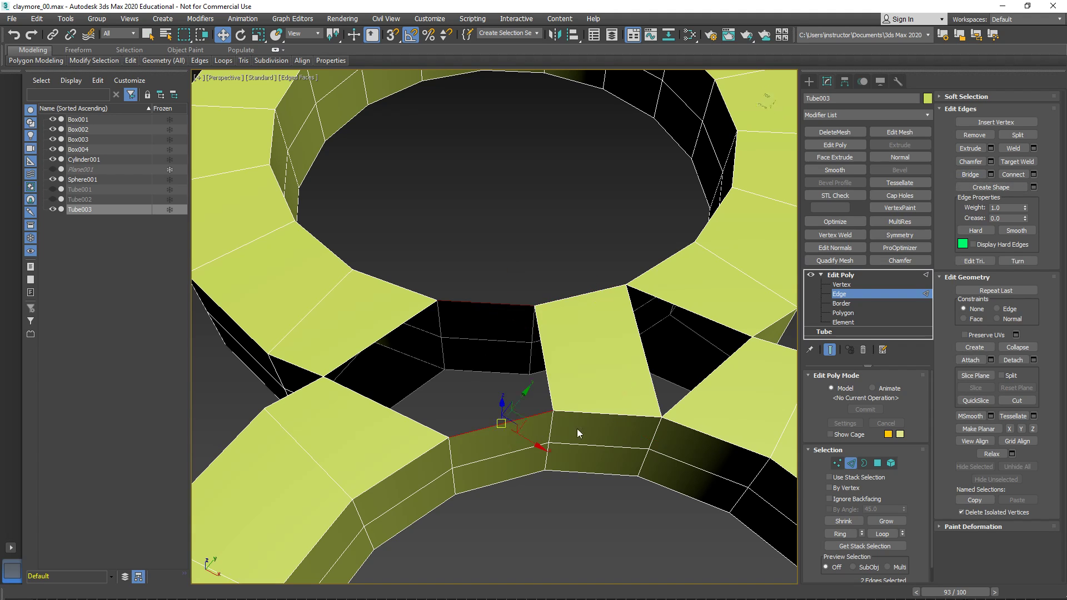
left_click(969, 174)
middle_click_drag(689, 295, 569, 306, "alt")
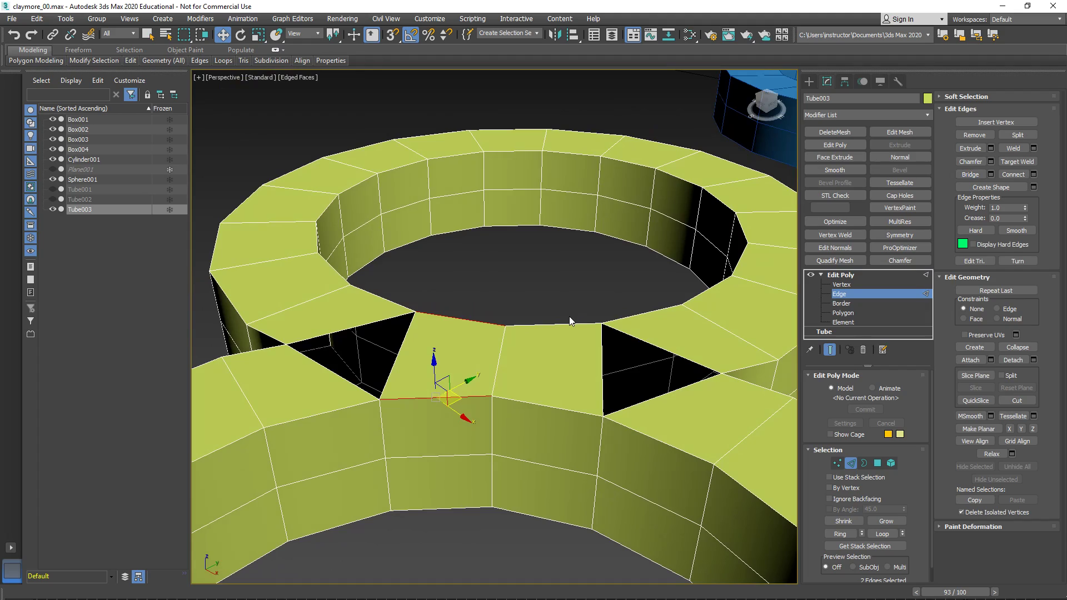
- Cap the two triangular border holes on either side of the bridged faces on the rings' upper side
key("3")
left_click_drag(659, 364, 658, 359)
mouse_move(617, 363)
middle_mouse_down("alt")
mouse_move(726, 370)
mouse_move(625, 354)
middle_mouse_up("alt")
right_click(625, 354)
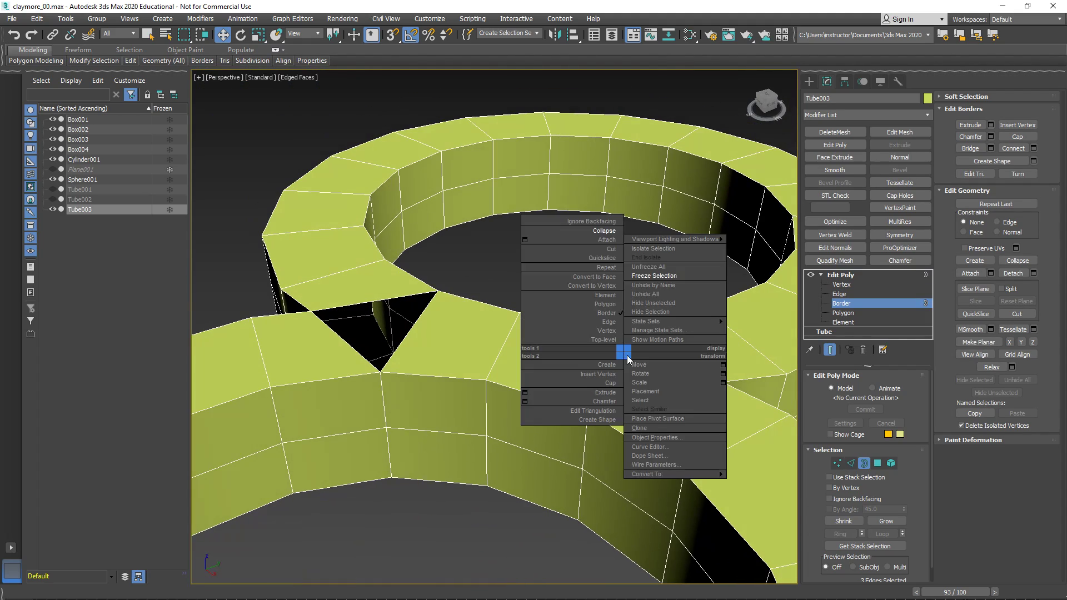
left_click(611, 383)
middle_click_drag(611, 381, 562, 328, "alt")
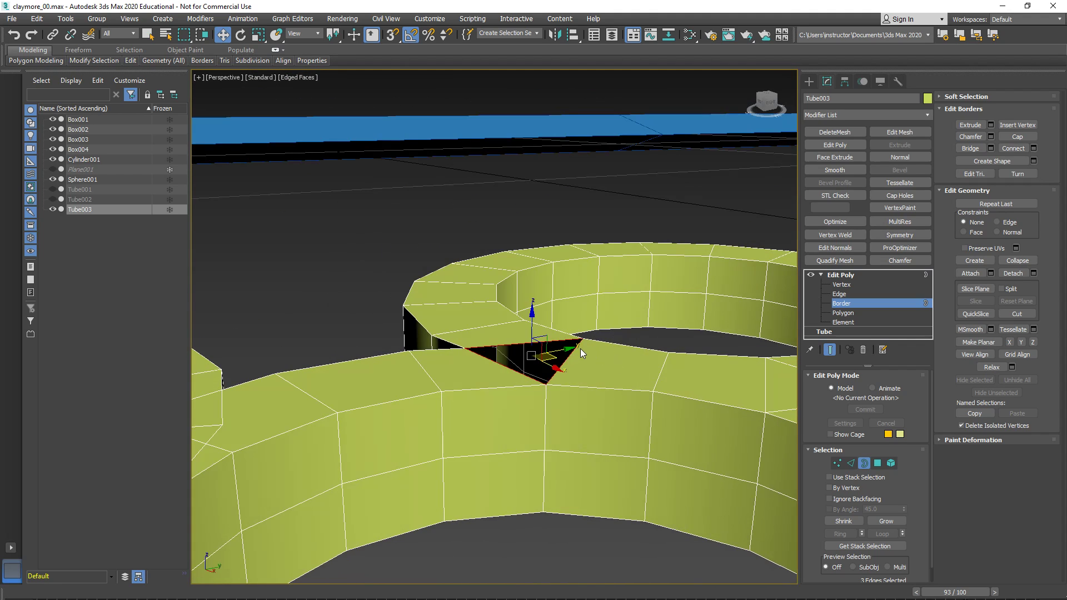
right_click(579, 349)
left_click(565, 377)
- Select the four facing edges across the opening on the rings' underside and bridge them
scroll(563, 384, "down", 3)
middle_click_drag(564, 383, 544, 401)
scroll(544, 397, "up", 5)
key("2")
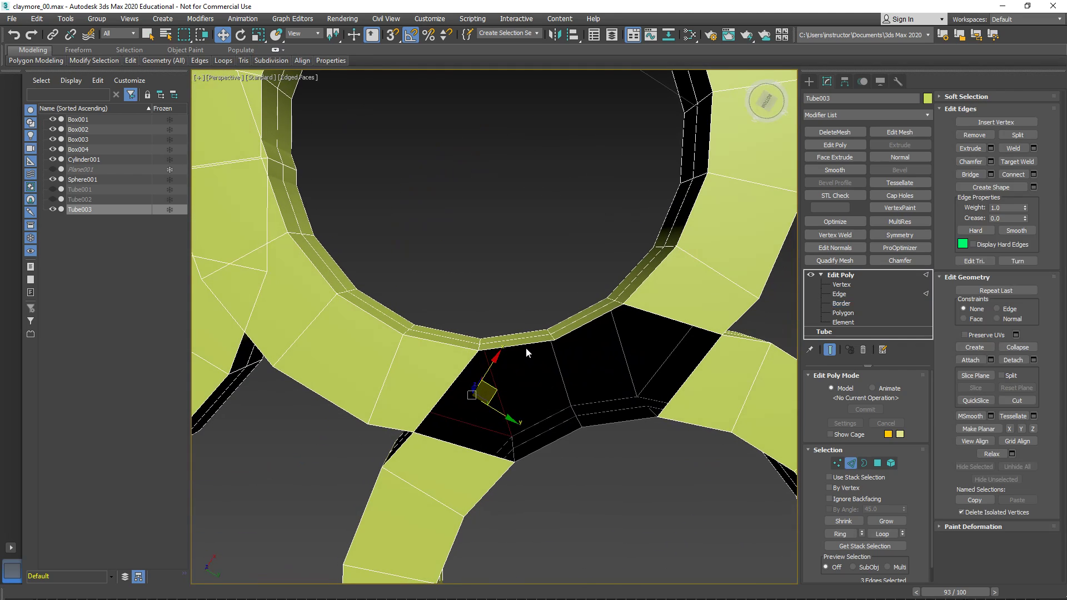
left_click(530, 343)
left_click(573, 333, "ctrl")
middle_click_drag(574, 333, 558, 418, "alt")
left_click(553, 419, "ctrl")
left_click(608, 411, "ctrl")
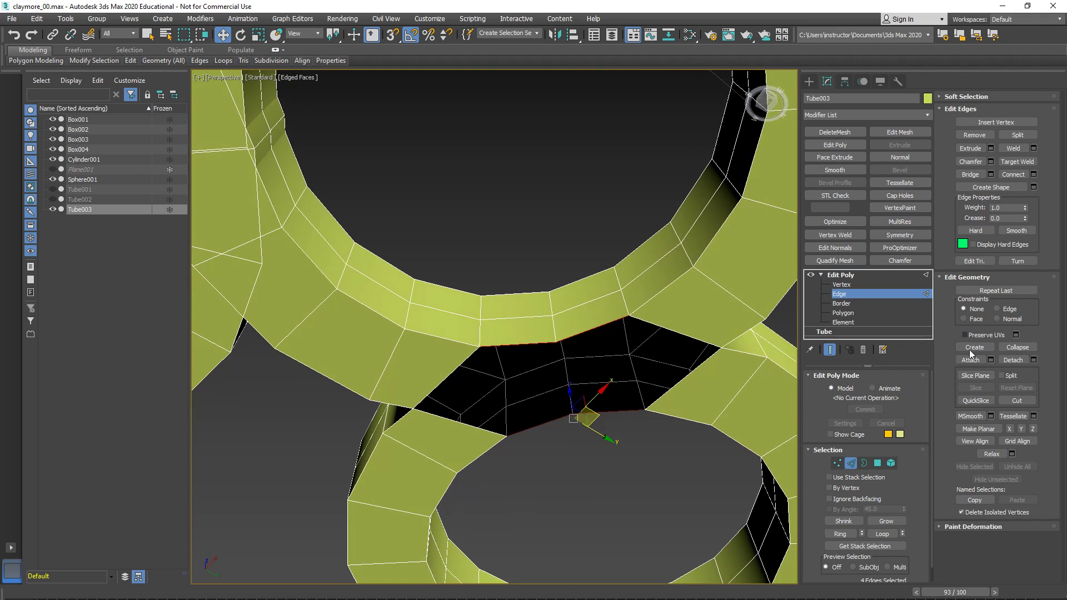
left_click(969, 174)
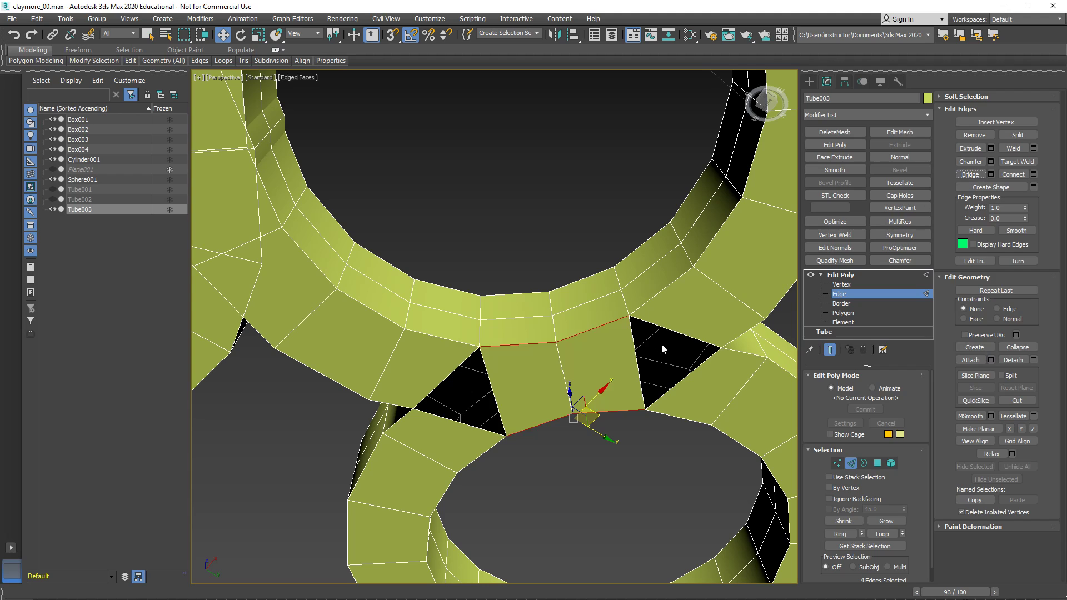
- Cap the two remaining triangular border holes beside the bridge on the rings' underside
key("2")
key("3")
left_click(668, 328)
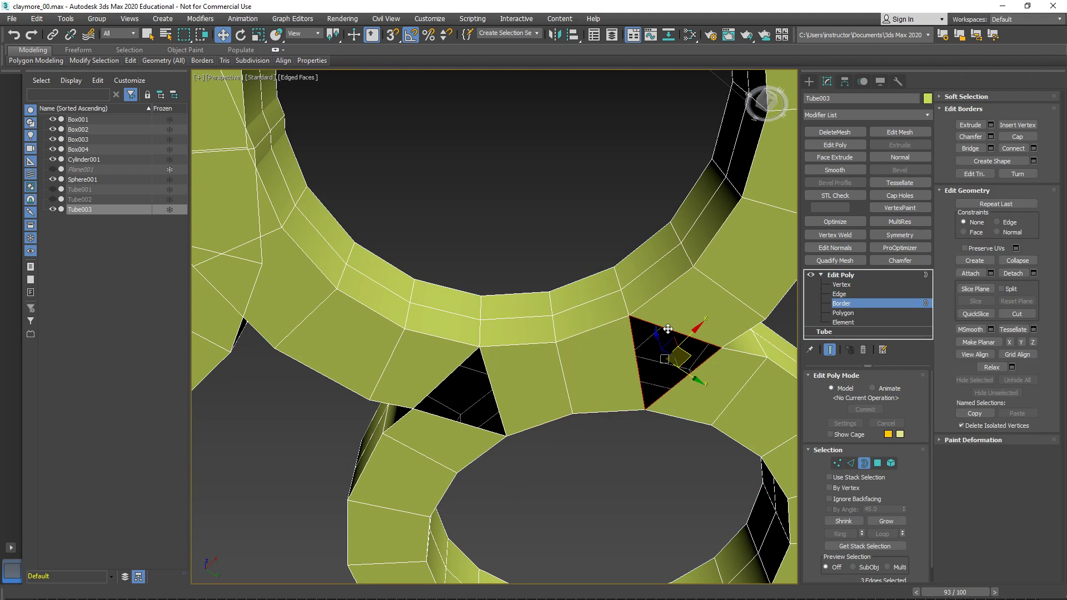
right_click(661, 329)
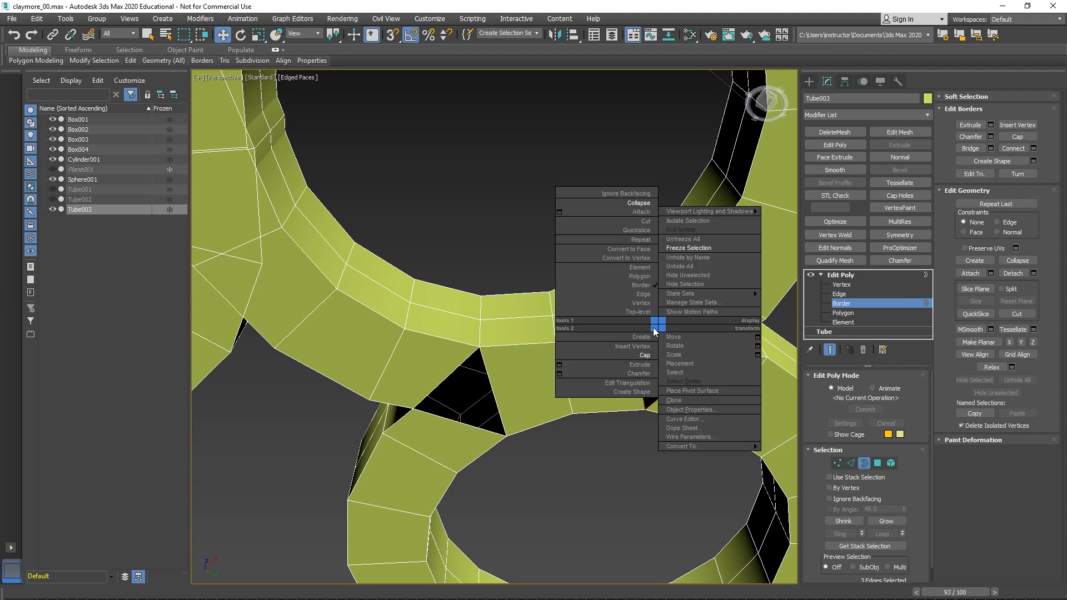
left_click(587, 347)
left_click(488, 394)
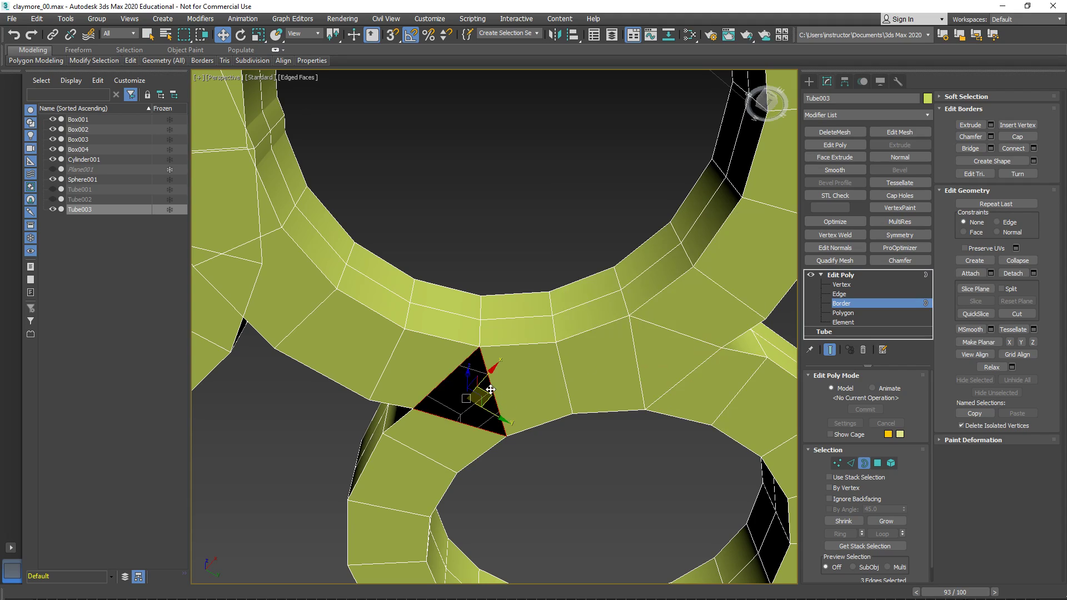
right_click(488, 388)
left_click(473, 415)
- Delete the third ring element that still overlaps the joined pair of rings
middle_click_drag(541, 373, 482, 480, "alt")
scroll(544, 368, "down", 5)
scroll(489, 477, "down", 3)
middle_click_drag(602, 448, 540, 461, "alt")
left_click(841, 275)
middle_click_drag(654, 376, 615, 302)
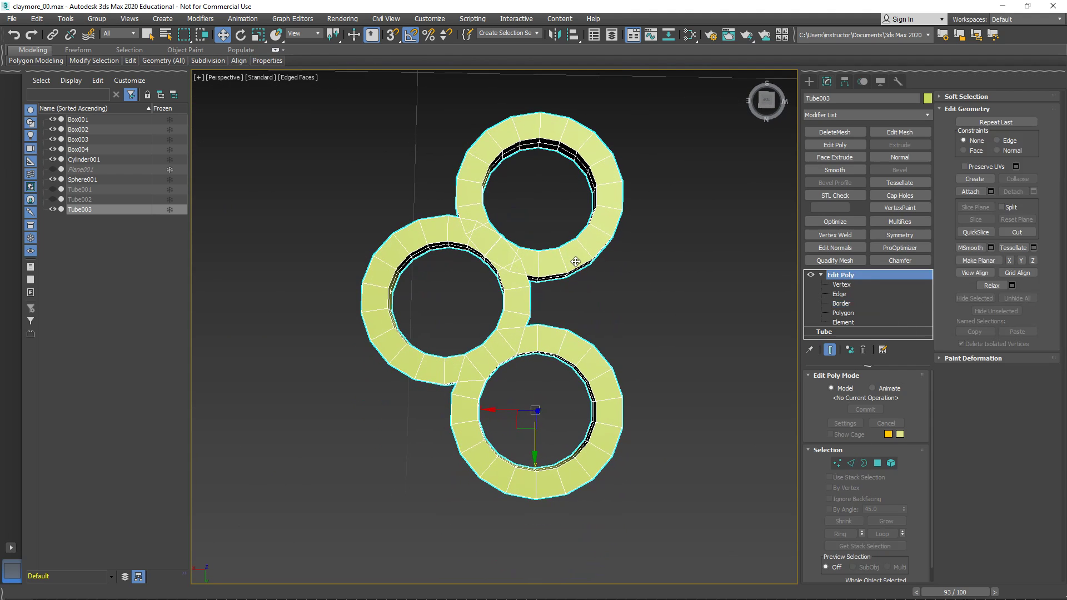
left_click(891, 463)
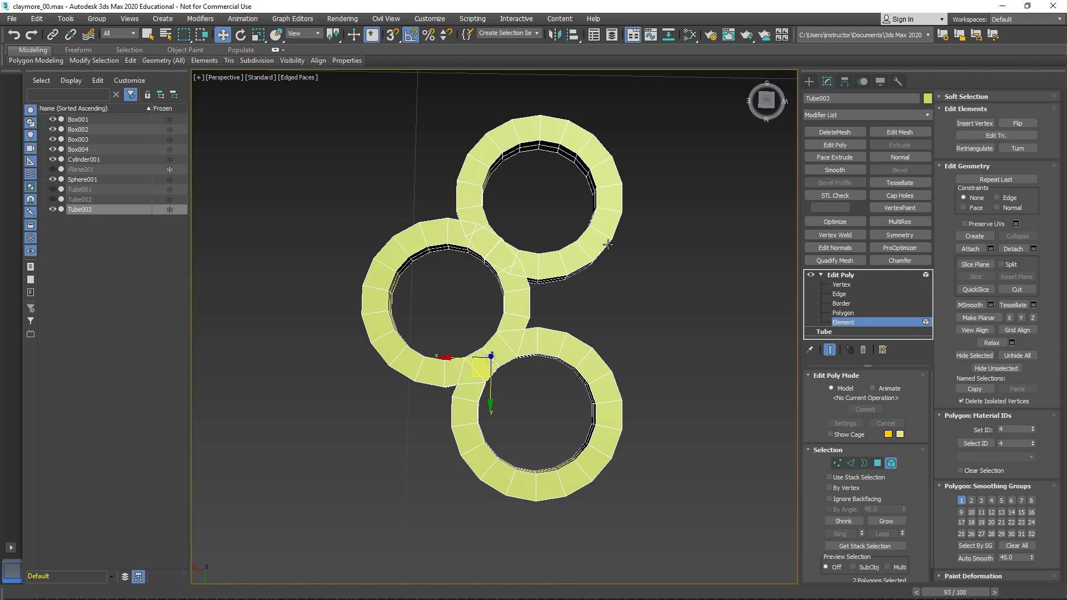
left_click(598, 242)
key("Delete")
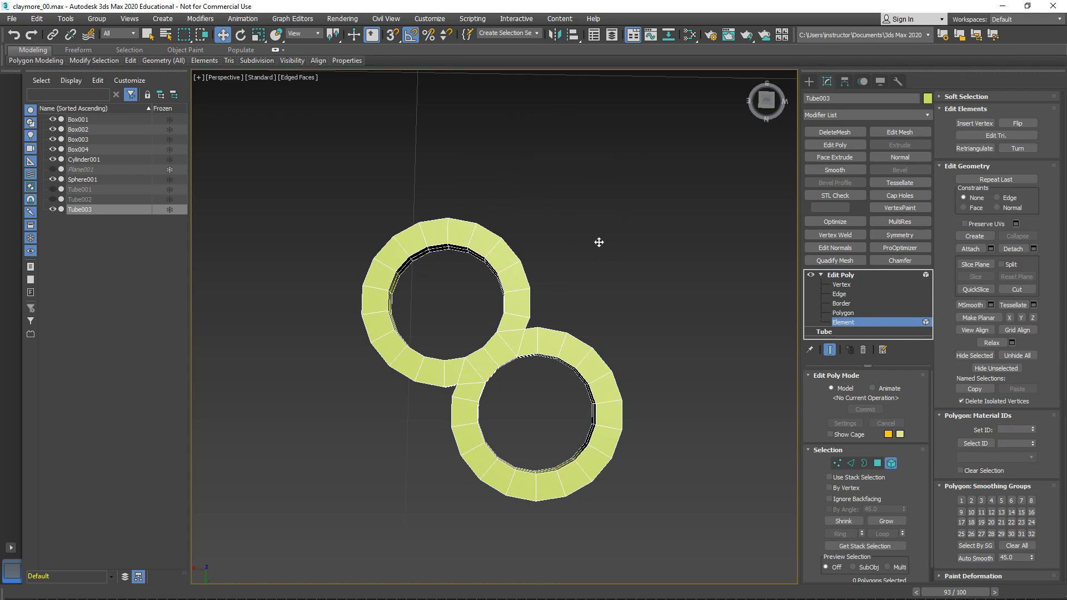
- Return to the whole Tube003 object and apply a Symmetry modifier to the two joined rings
left_click(832, 275)
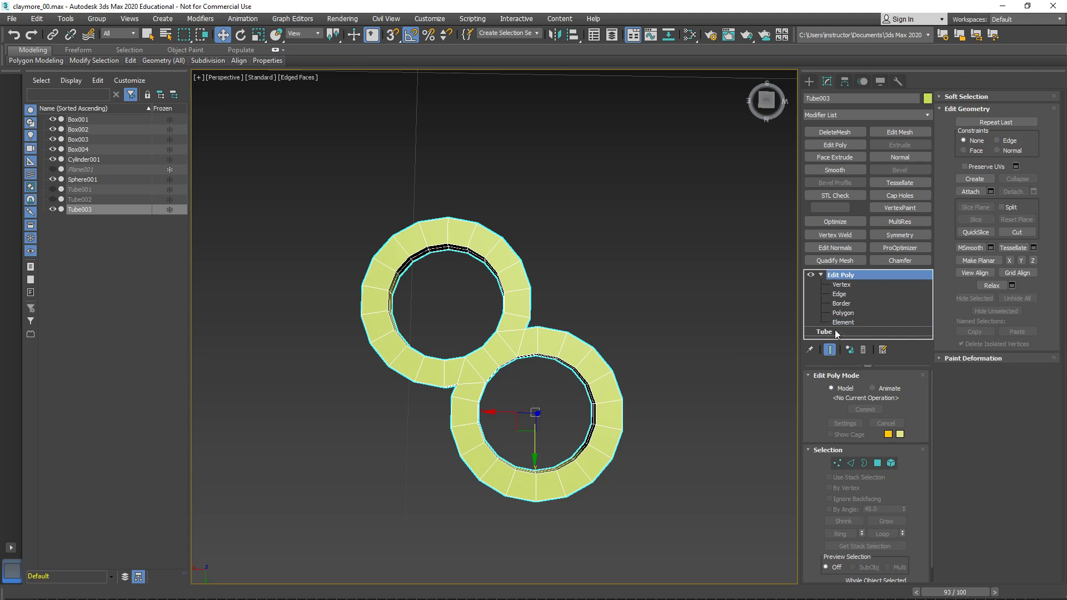
left_click(844, 82)
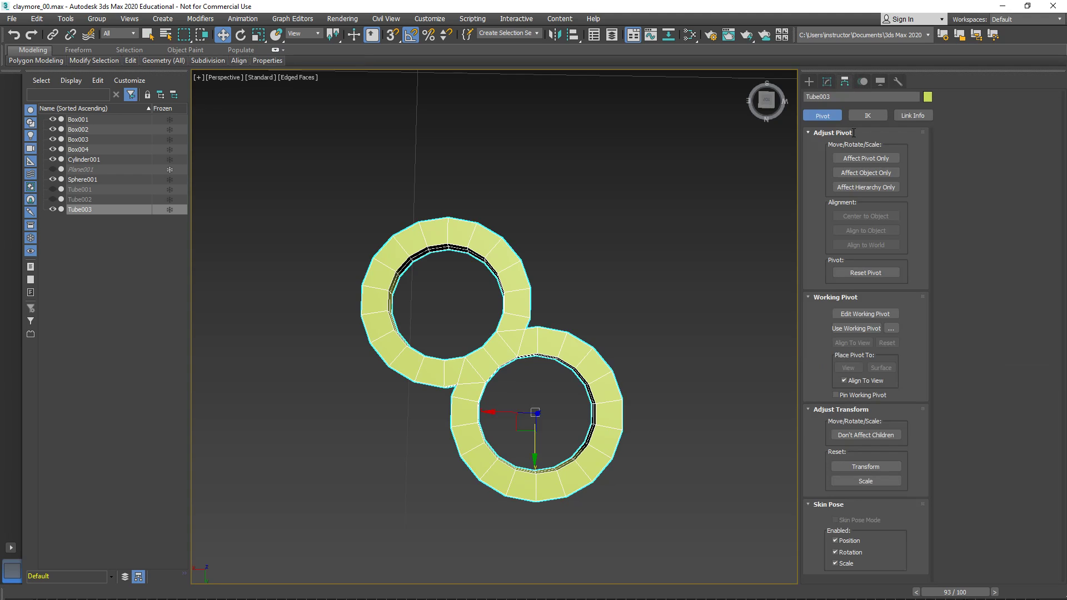
left_click(827, 82)
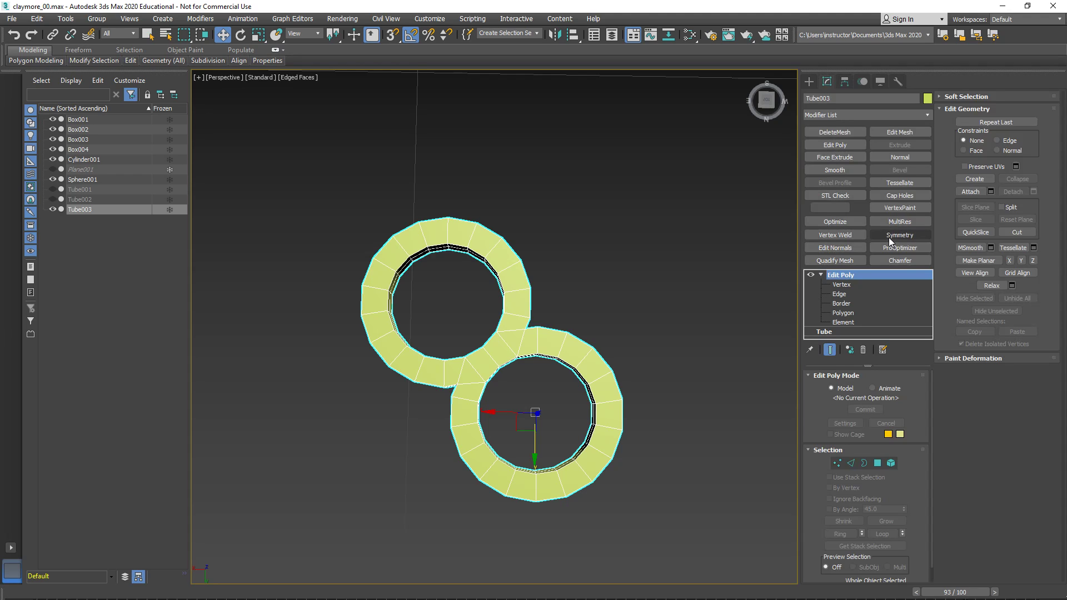
right_click(838, 115)
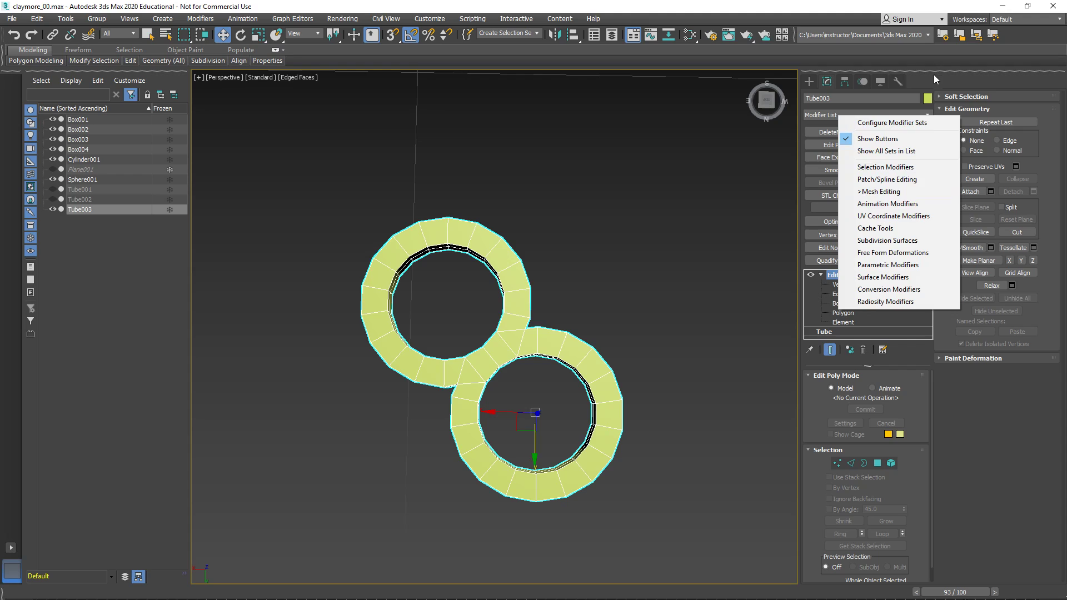
left_click(889, 191)
left_click(900, 236)
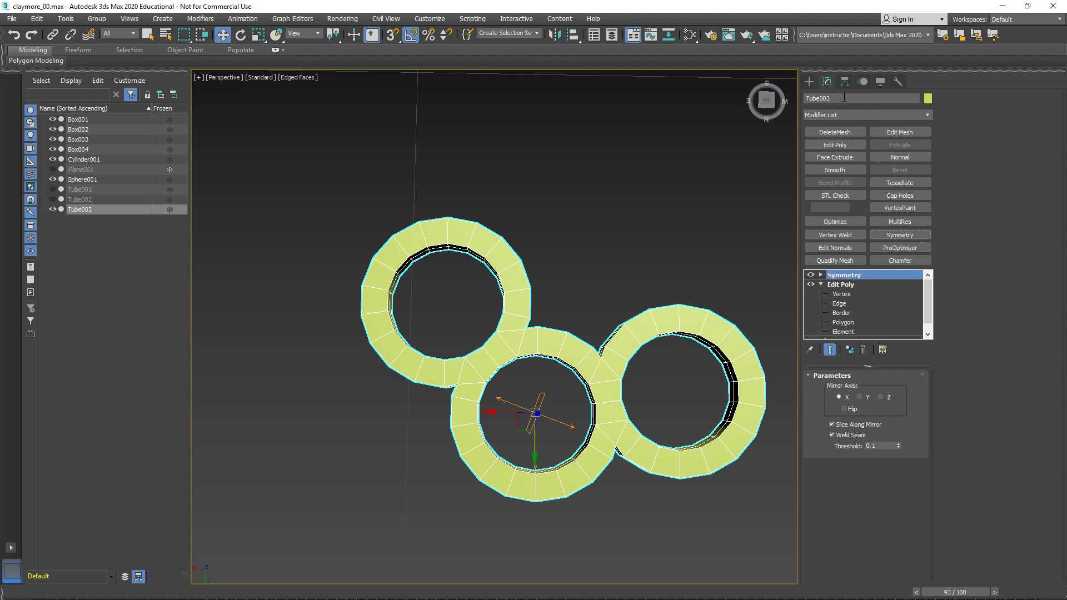
- Remove the Symmetry modifier from Tube003, leaving just the two joined rings
left_click(844, 81)
left_click(859, 158)
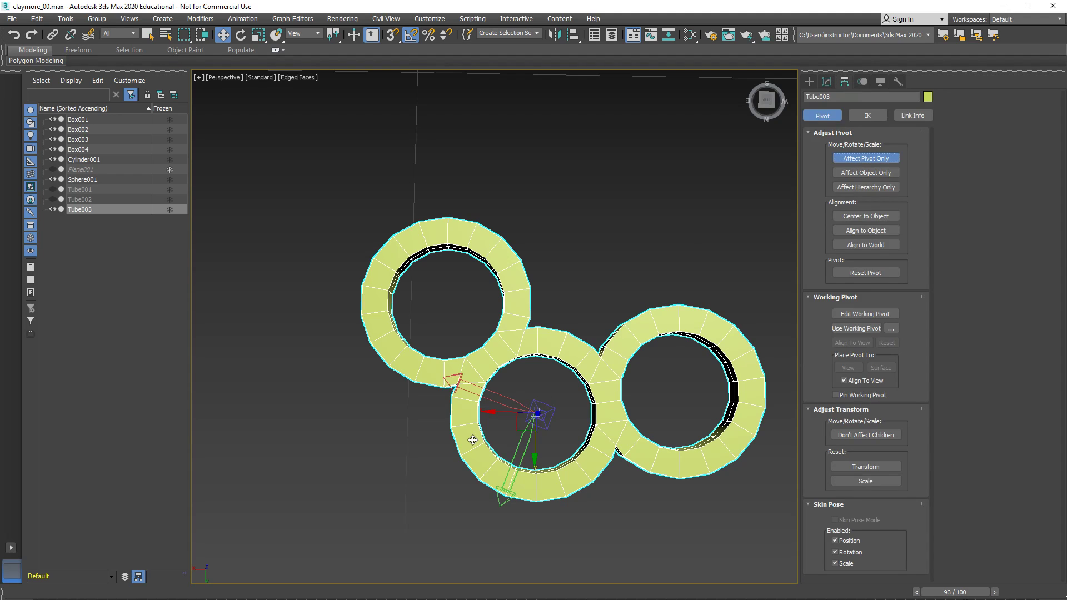
left_click(826, 84)
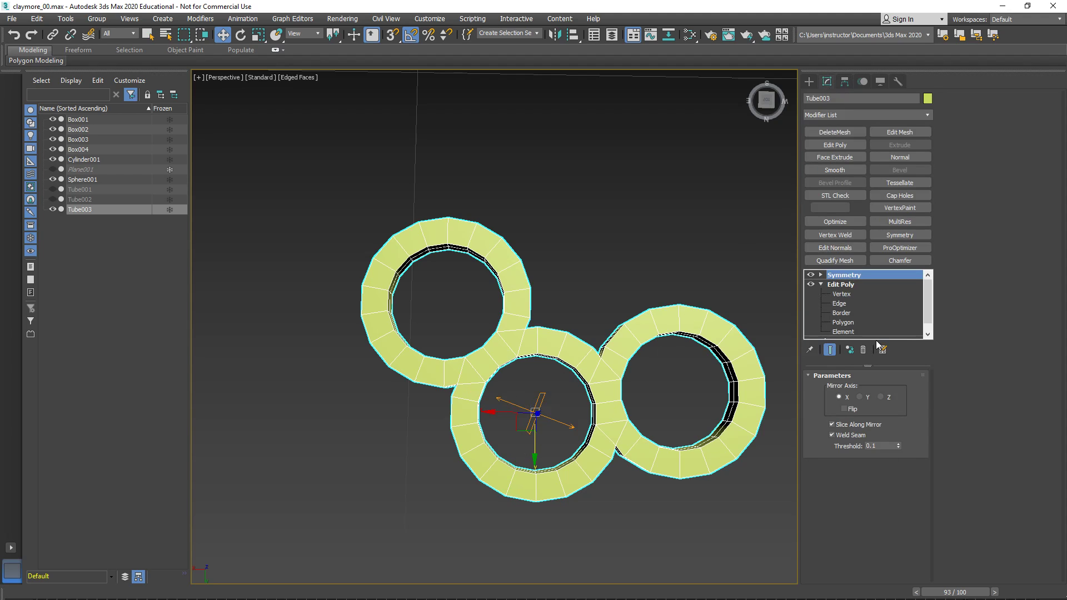
left_click(862, 349)
- Rotate only Tube003's pivot in the Top view so its axes line up with the world axes
left_click(845, 82)
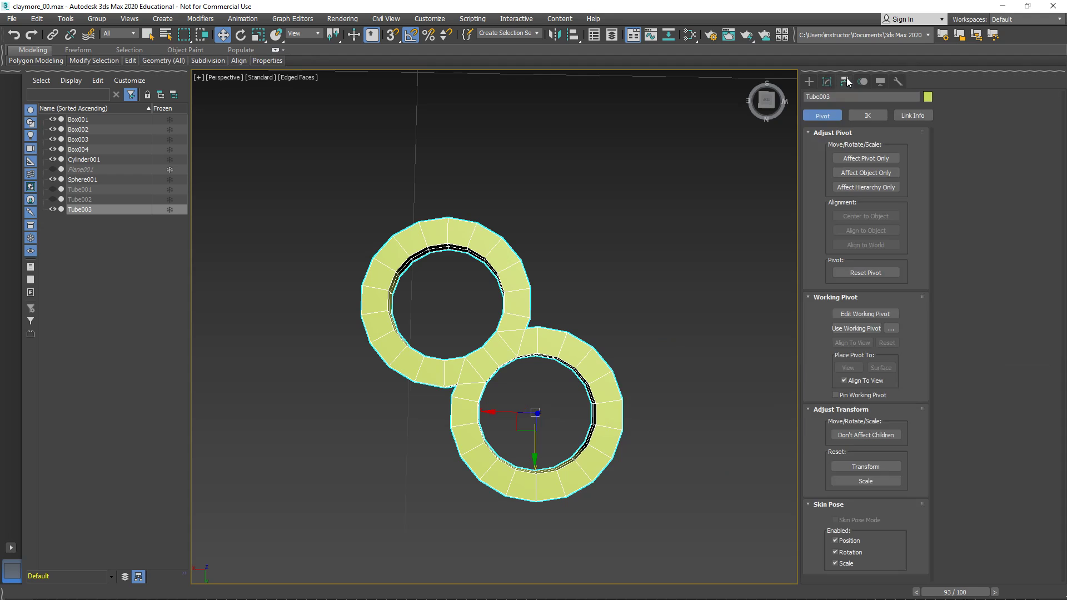
left_click(863, 159)
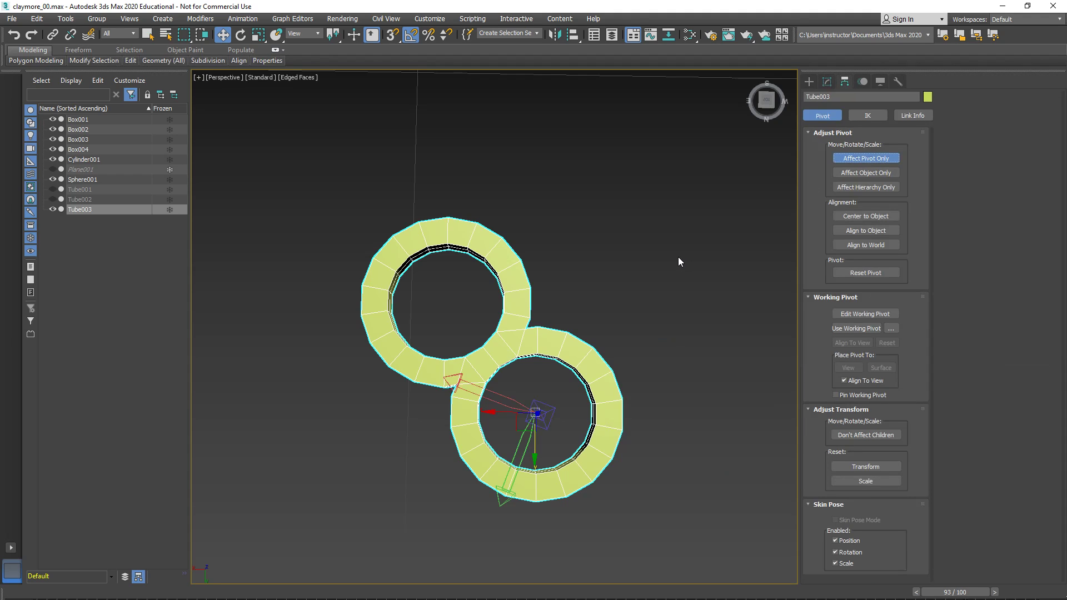
key("e")
key("alt+w")
key("z")
key("alt+w")
scroll(427, 169, "up", 4)
middle_click_drag(489, 159, 615, 242)
mouse_move(541, 239)
left_mouse_down()
mouse_move(532, 233)
mouse_move(567, 251)
mouse_move(543, 239)
left_mouse_up()
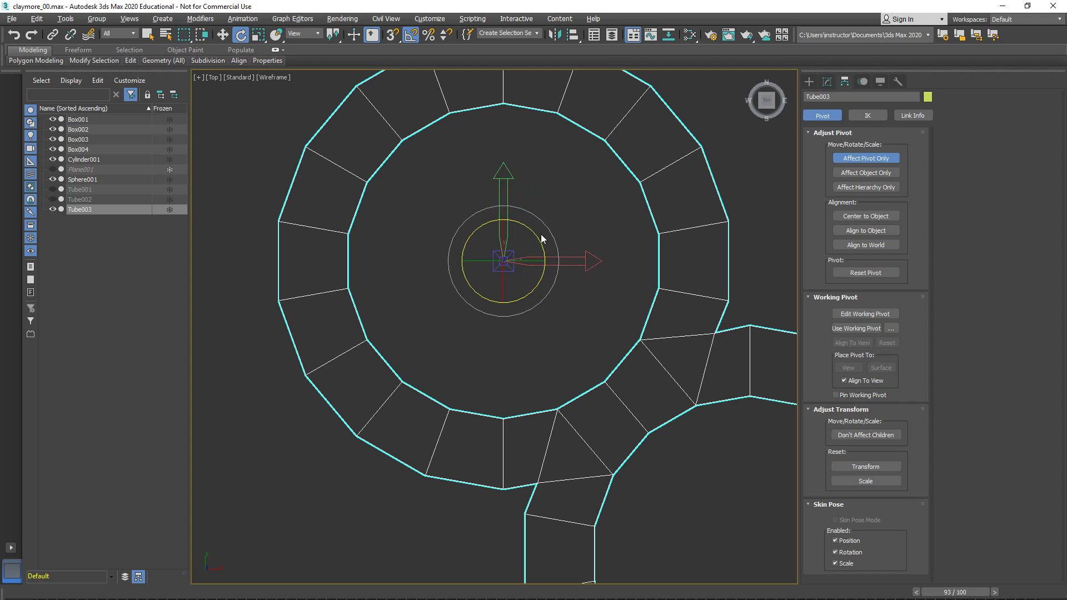
key("alt+w")
right_click(426, 209)
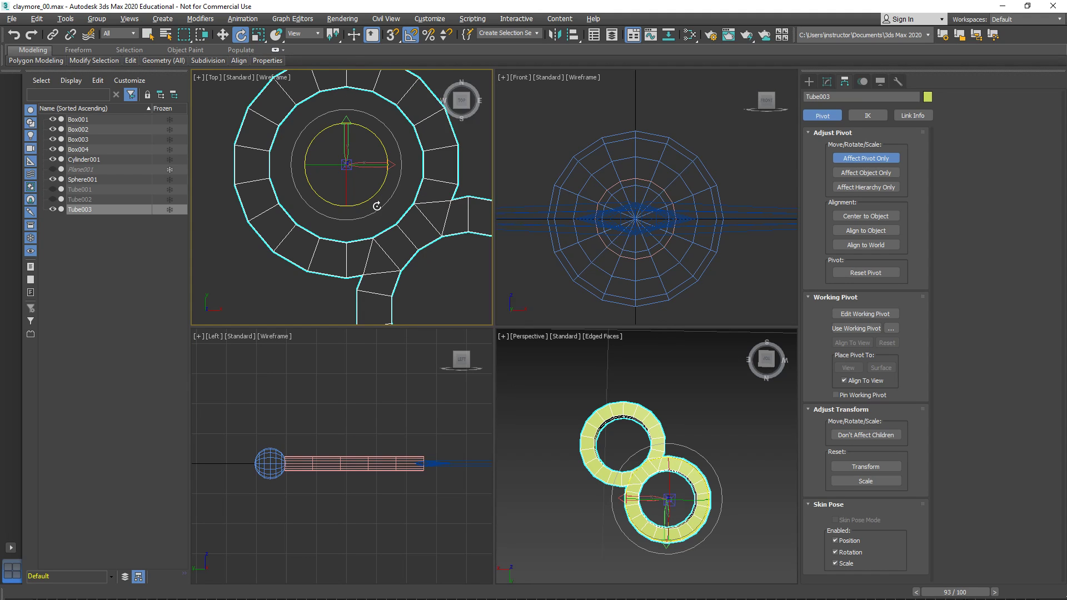
key("alt+w")
scroll(436, 210, "down", 5)
- Apply a Symmetry modifier to Tube003 and rotate its mirror in the Top view so the outer rings mirror evenly about the central ring
left_click(825, 81)
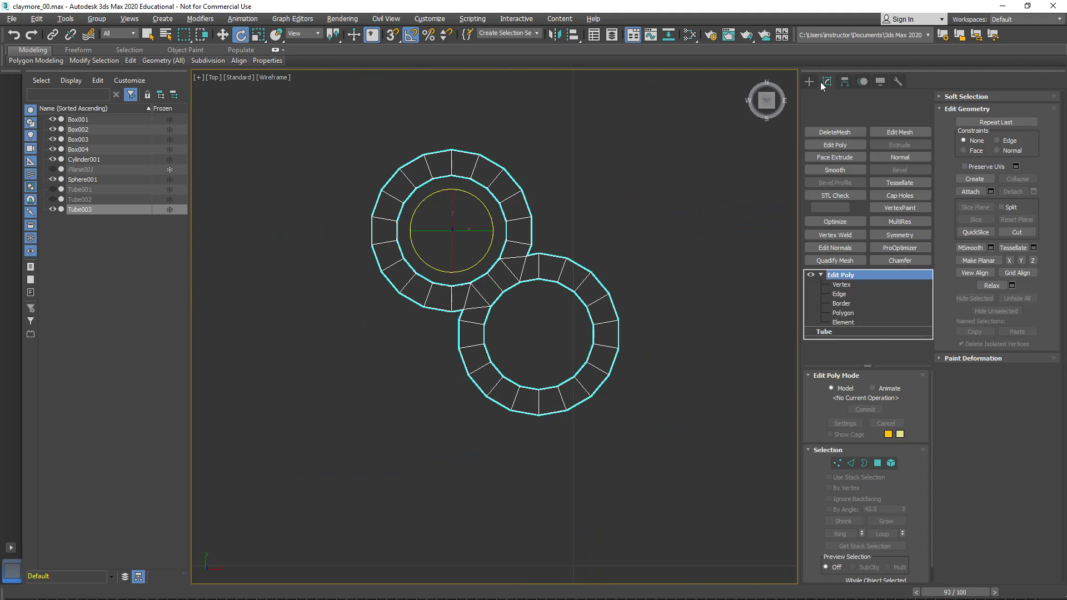
left_click(821, 274)
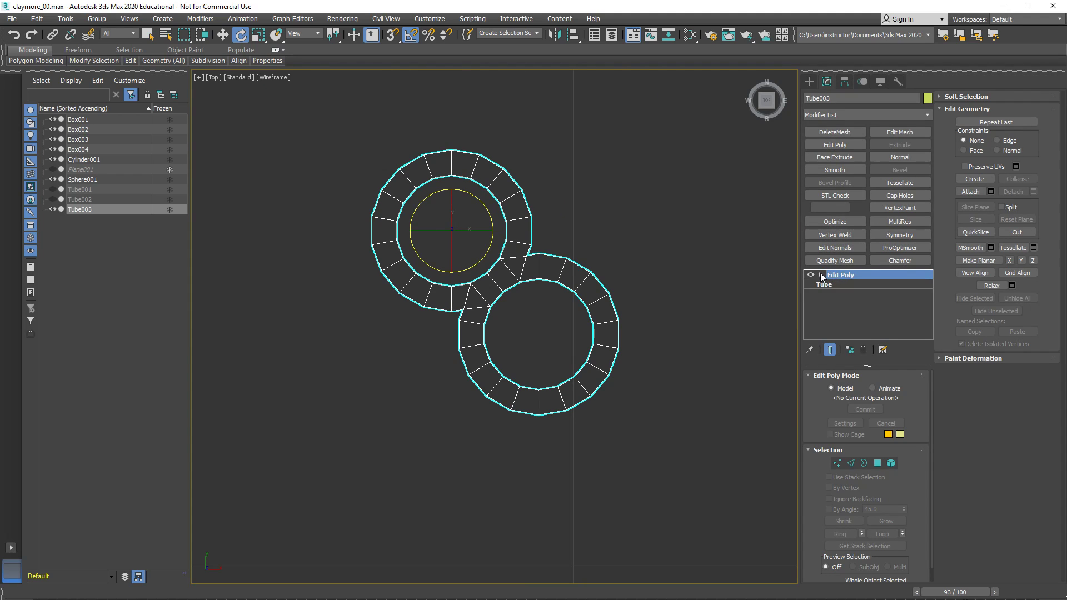
left_click(889, 234)
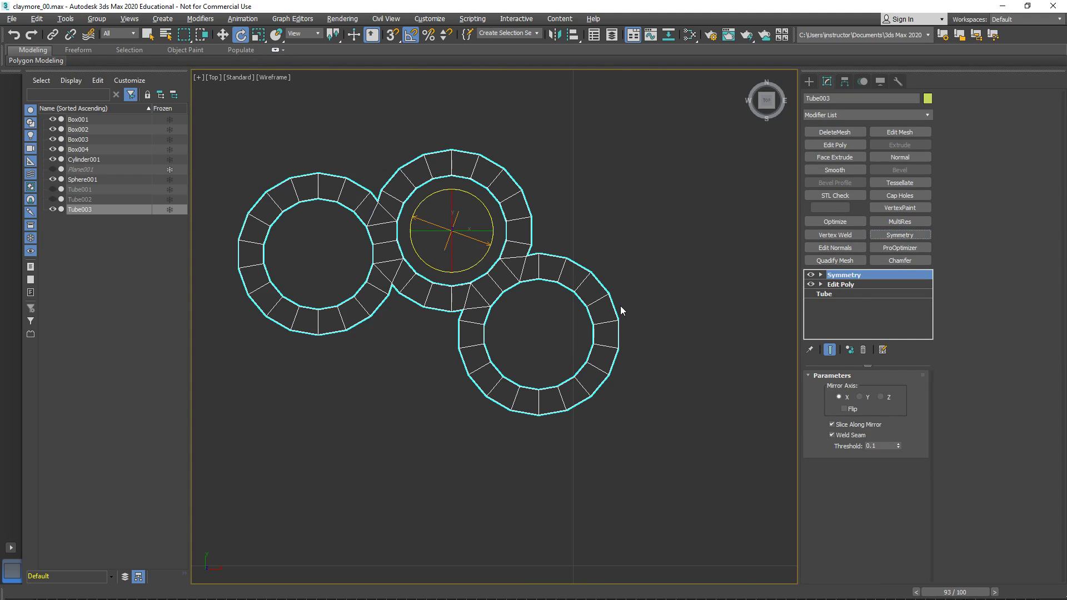
left_click(463, 268)
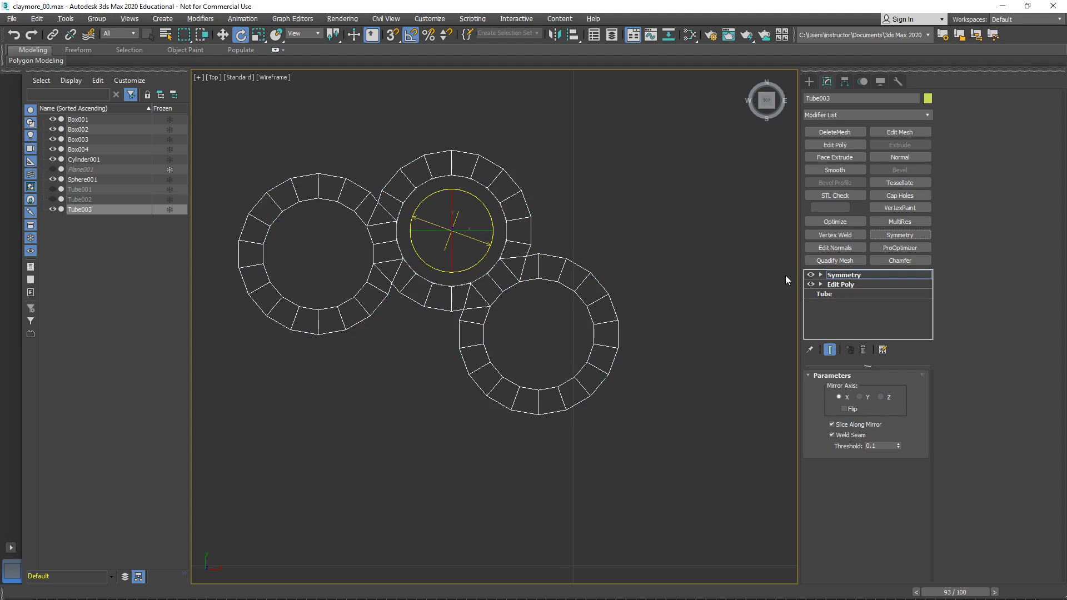
left_click(821, 274)
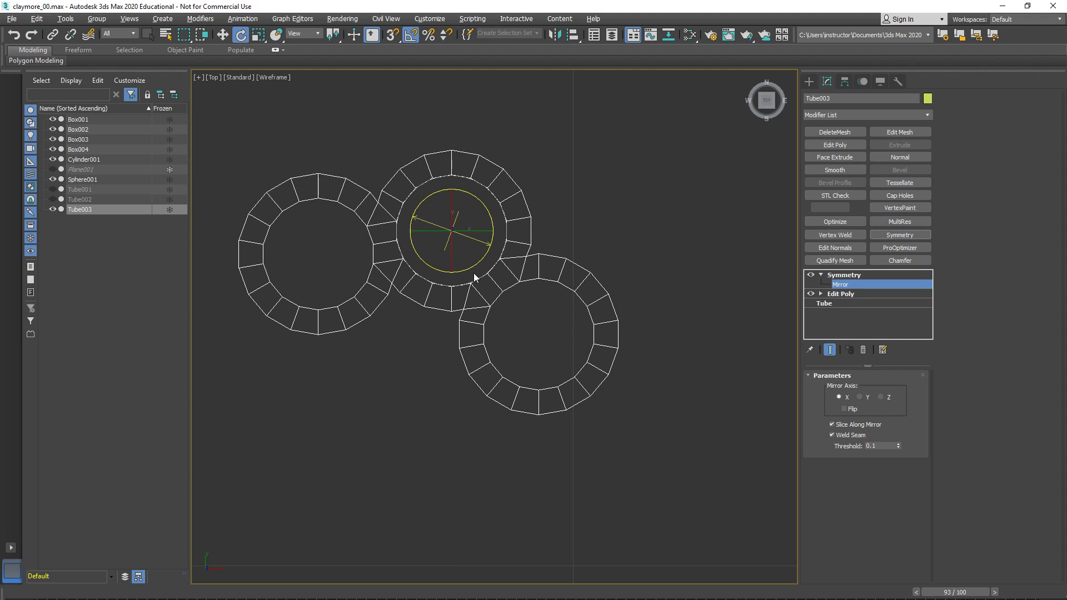
left_click_drag(469, 268, 482, 269)
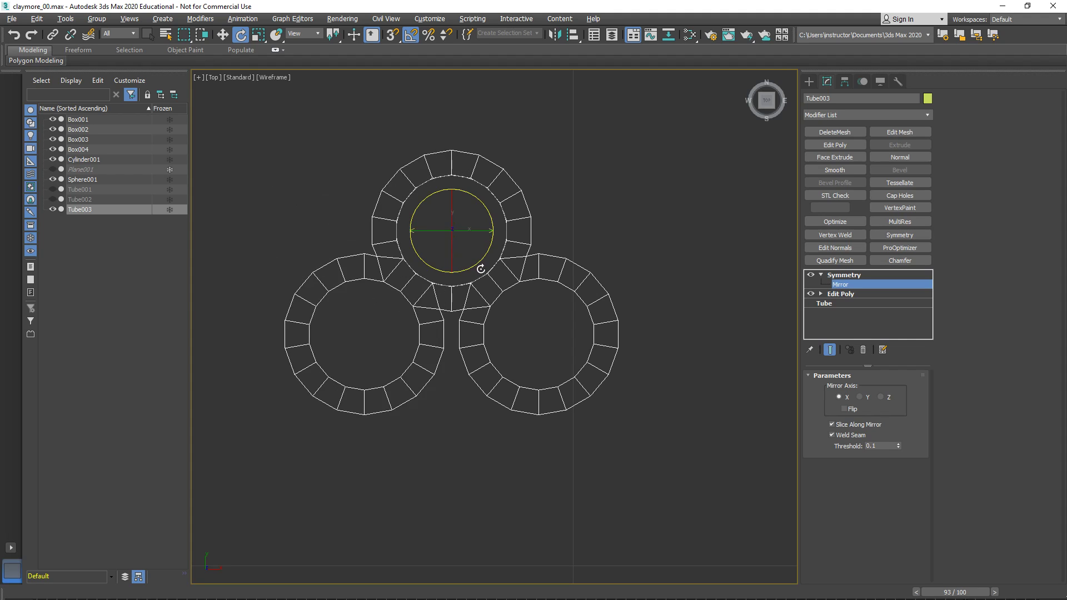
left_click(850, 276)
- Add a second Symmetry modifier to the three rings and rotate its mirror perpendicular to the first one
key("alt+w")
right_click(773, 375)
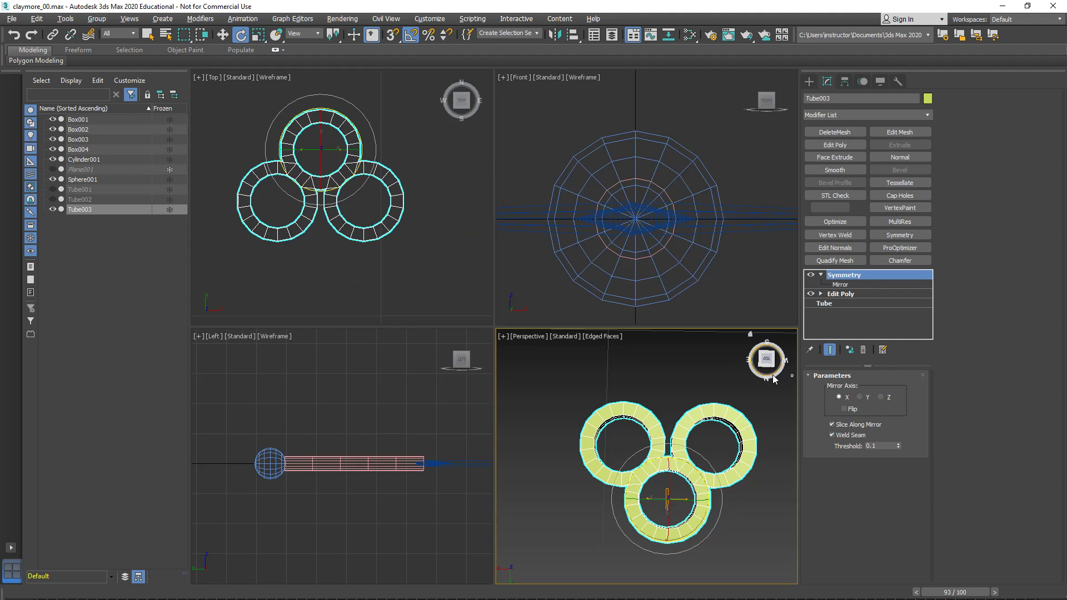
left_click(593, 383)
key("alt+w")
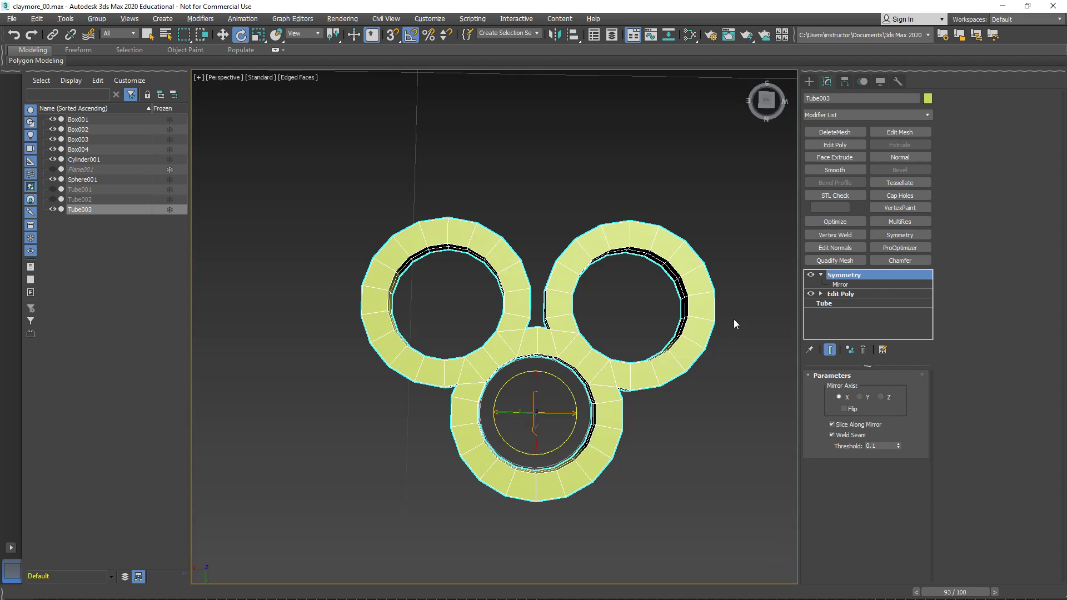
left_click(892, 232)
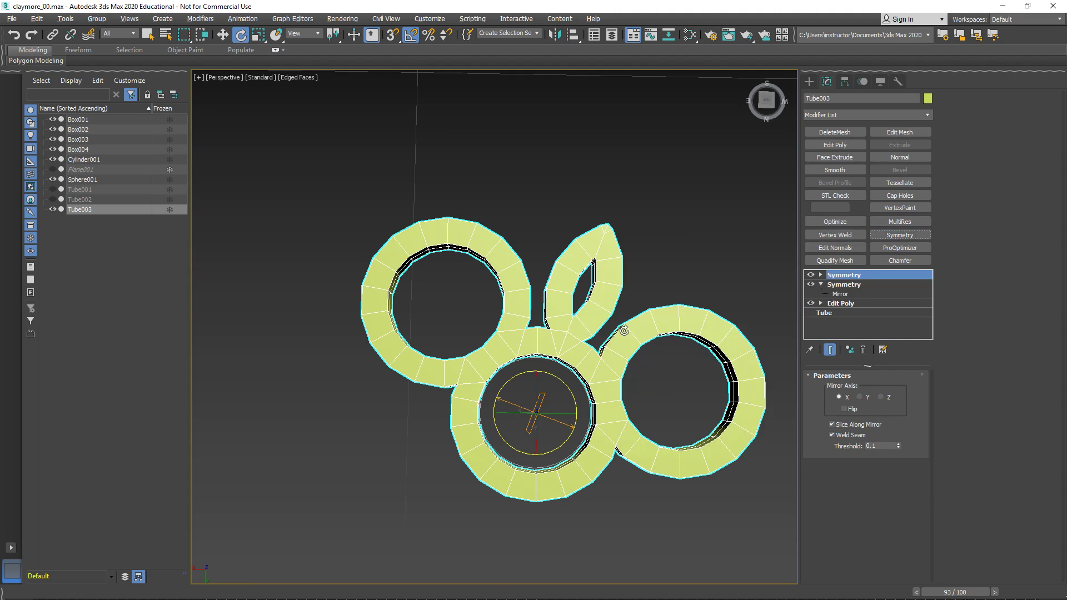
left_click_drag(562, 382, 584, 417)
- Flip the second Symmetry and move its mirror through the two side rings to form a compact four-ring ornament
key("w")
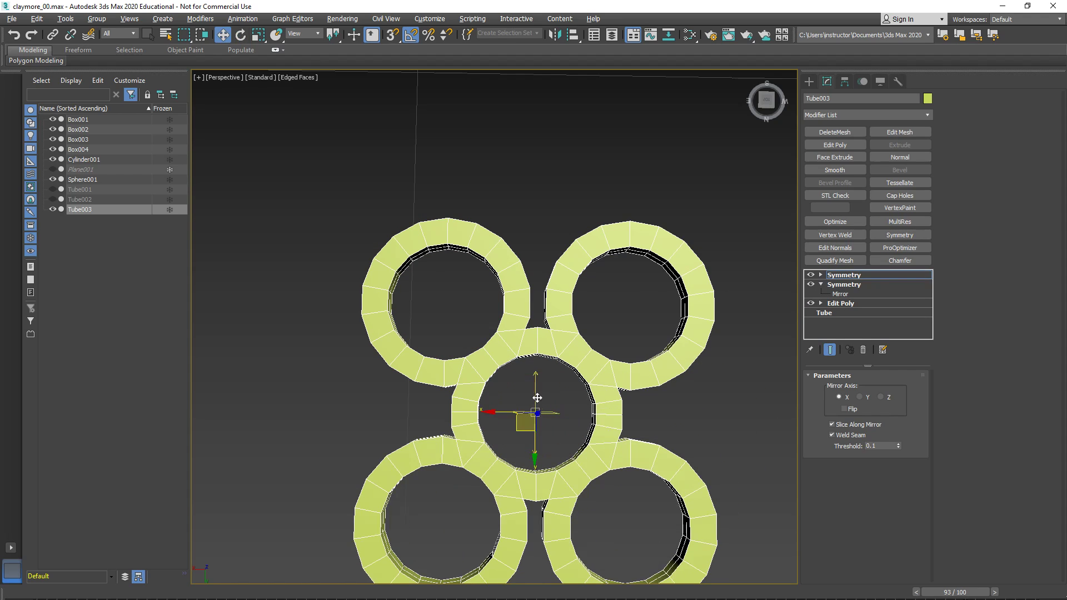
left_click_drag(536, 448, 539, 406)
left_click_drag(545, 384, 569, 286)
left_click(844, 409)
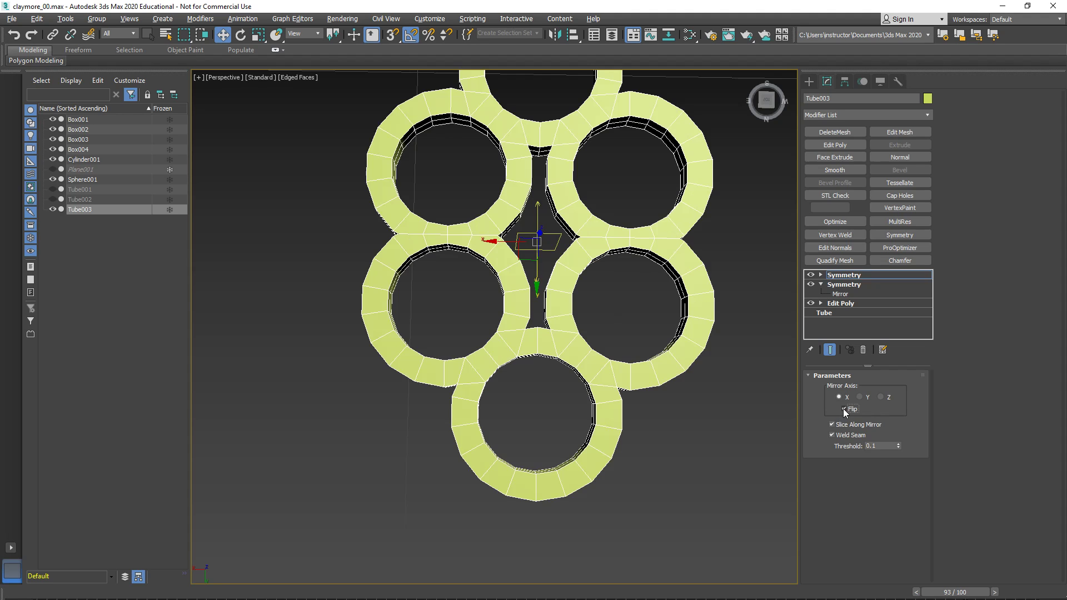
middle_click_drag(552, 353, 547, 397)
left_click_drag(532, 316, 529, 380)
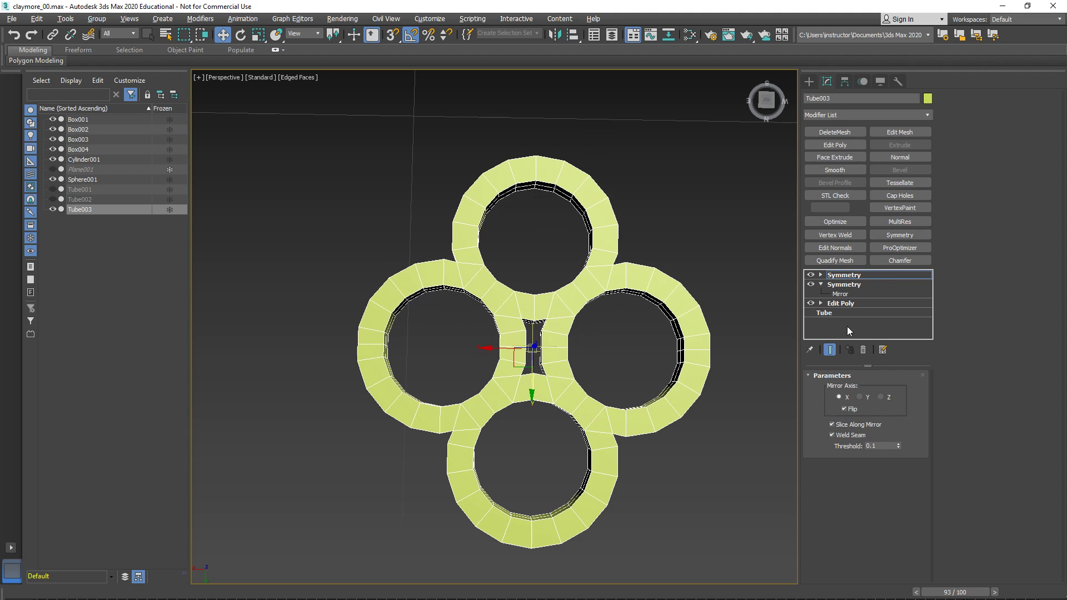
left_click(842, 275)
- Unhide the Tube001 and Tube002 ring ornaments
key("alt+w")
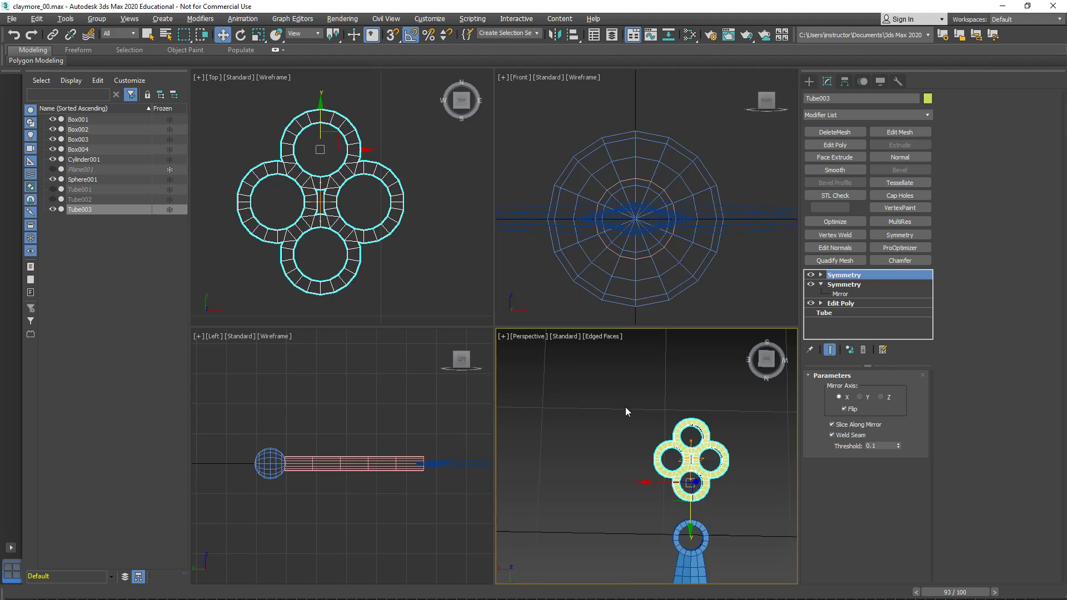
key("alt+w")
middle_click_drag(602, 394, 600, 141, "alt")
scroll(572, 383, "down", 5)
middle_click_drag(495, 333, 323, 367, "alt")
middle_click_drag(429, 400, 461, 375, "alt")
middle_click_drag(462, 375, 495, 419)
middle_click_drag(450, 256, 488, 326)
scroll(513, 295, "up", 6)
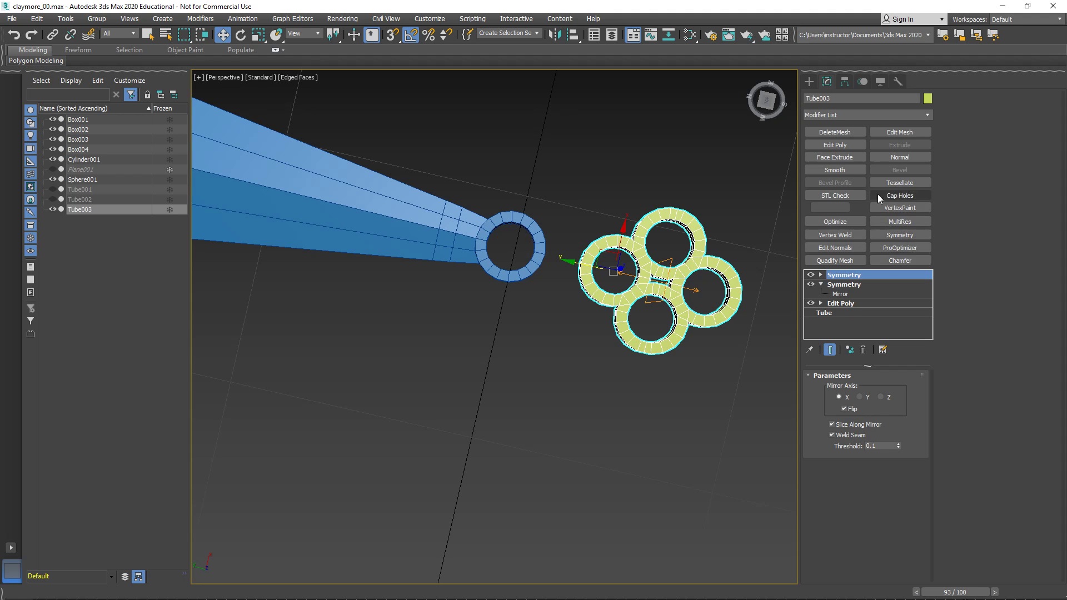
middle_click_drag(737, 328, 351, 327)
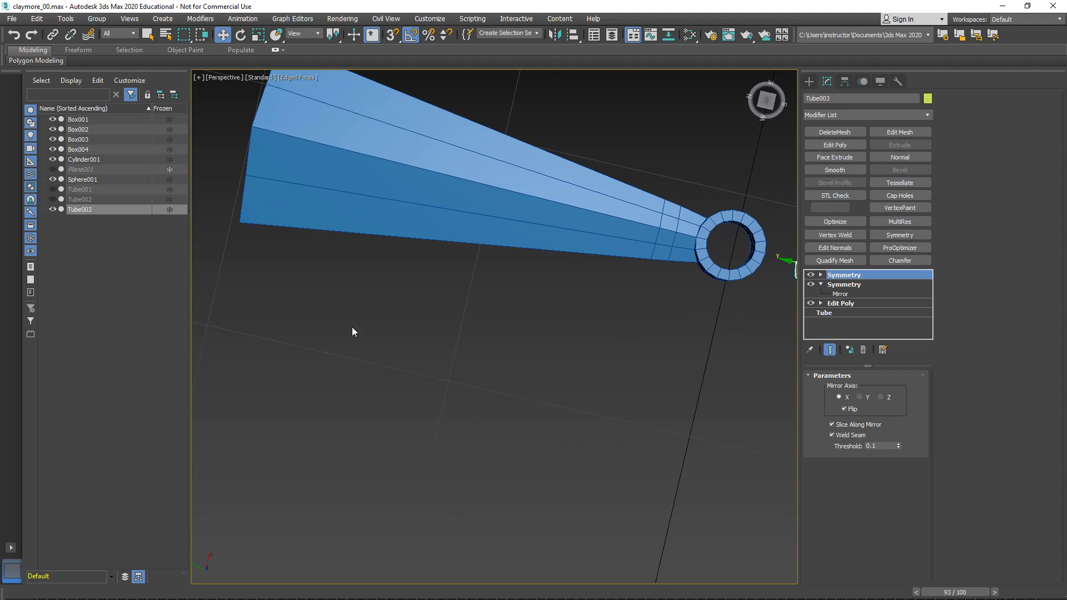
left_click(52, 189)
- Move the Tube002 ornament so its nearest ring lies over the end ring of its blue arm
scroll(334, 409, "down", 6)
middle_click_drag(383, 360, 459, 364)
middle_click_drag(333, 203, 438, 262)
scroll(438, 262, "up", 8)
middle_click_drag(452, 373, 505, 224)
middle_click_drag(508, 376, 517, 351, "alt")
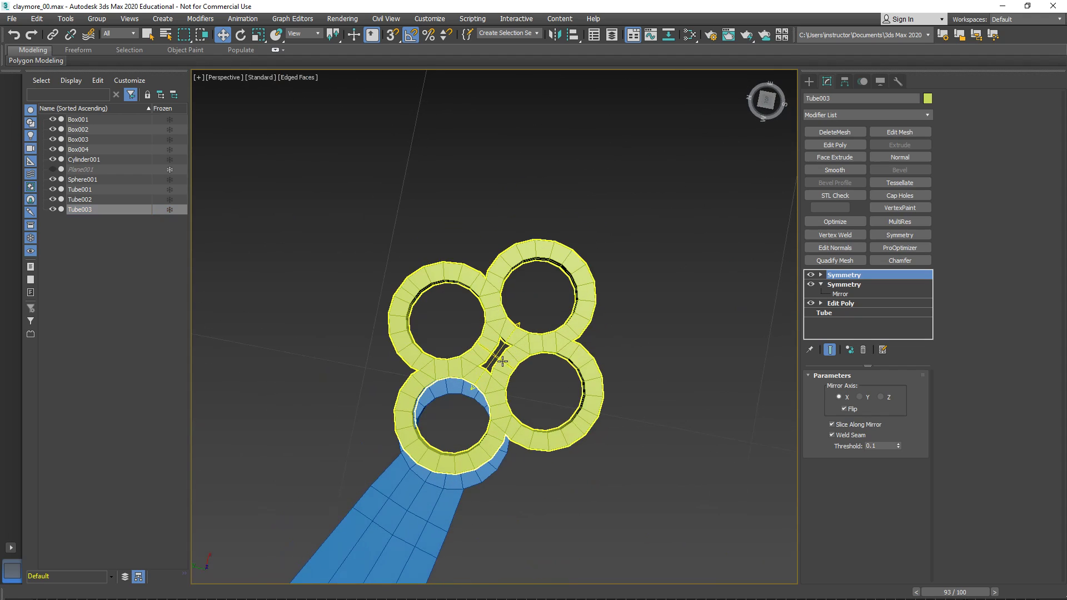
left_click(502, 361)
left_click_drag(438, 393, 439, 410)
- Move the Tube001 ornament so its nearest ring lies over the end ring of its blue arm
scroll(438, 410, "down", 8)
middle_click_drag(438, 410, 542, 200)
middle_click_drag(451, 429, 547, 422)
scroll(559, 439, "up", 5)
middle_click_drag(609, 492, 545, 361)
scroll(544, 360, "up", 2)
left_click(560, 378)
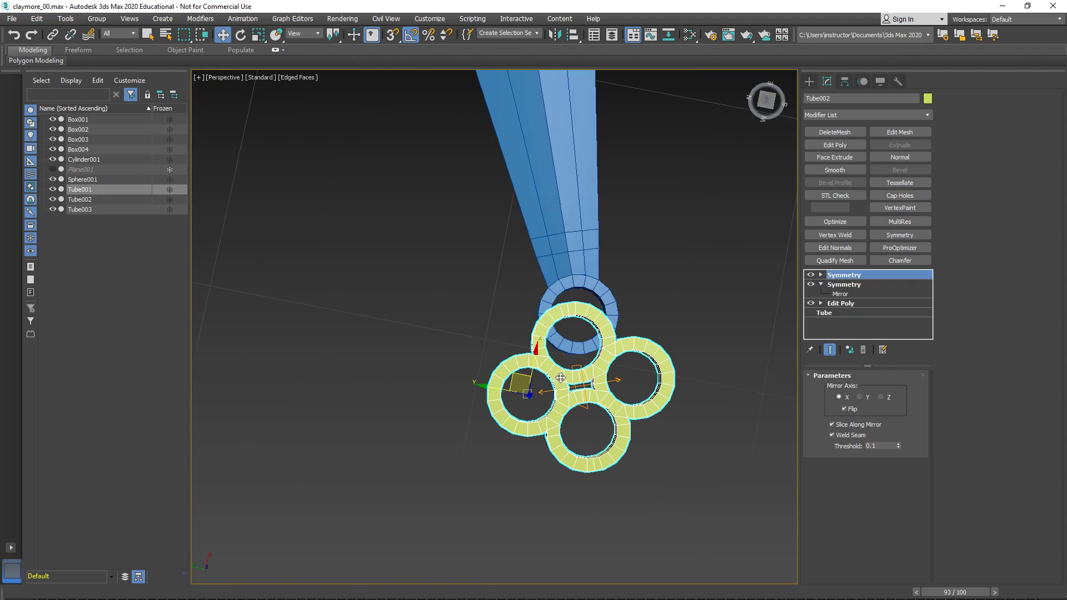
left_click_drag(517, 378, 522, 352)
- Move the Tube003 ornament along its arm until its nearest ring overlaps the end ring of Box002
middle_click_drag(561, 346, 498, 439)
scroll(533, 405, "down", 5)
middle_click_drag(622, 322, 460, 423)
middle_click_drag(738, 242, 594, 316)
scroll(617, 284, "up", 5)
left_click(617, 345)
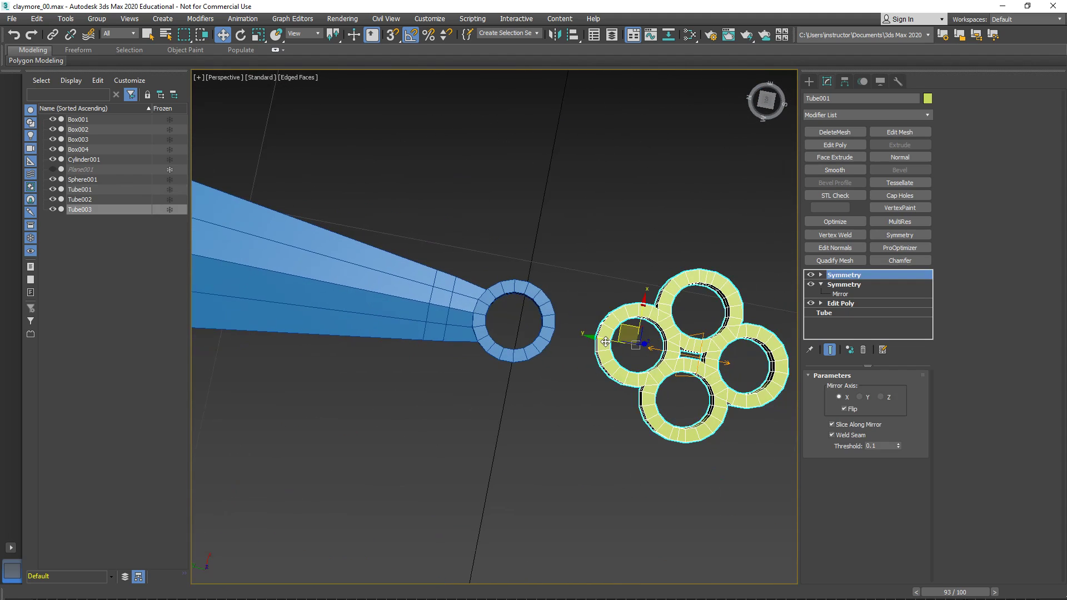
left_click_drag(611, 341, 486, 336)
middle_click_drag(487, 337, 543, 368)
middle_click_drag(543, 368, 559, 348, "alt")
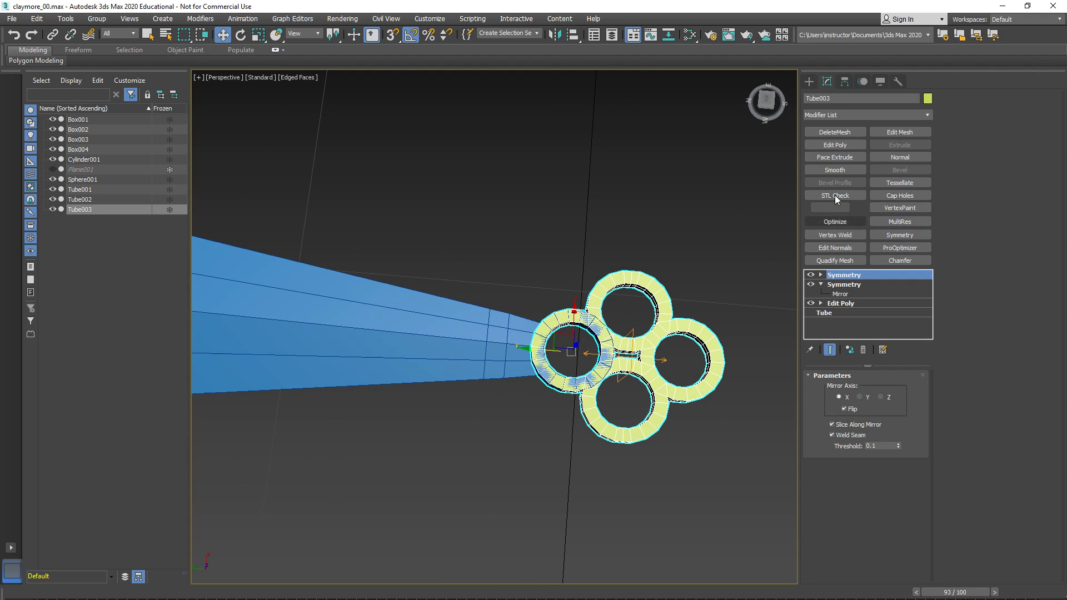
- Add an Edit Poly modifier to Tube003 and delete the arm-side half of its overlapping ring's polygons
left_click(831, 144)
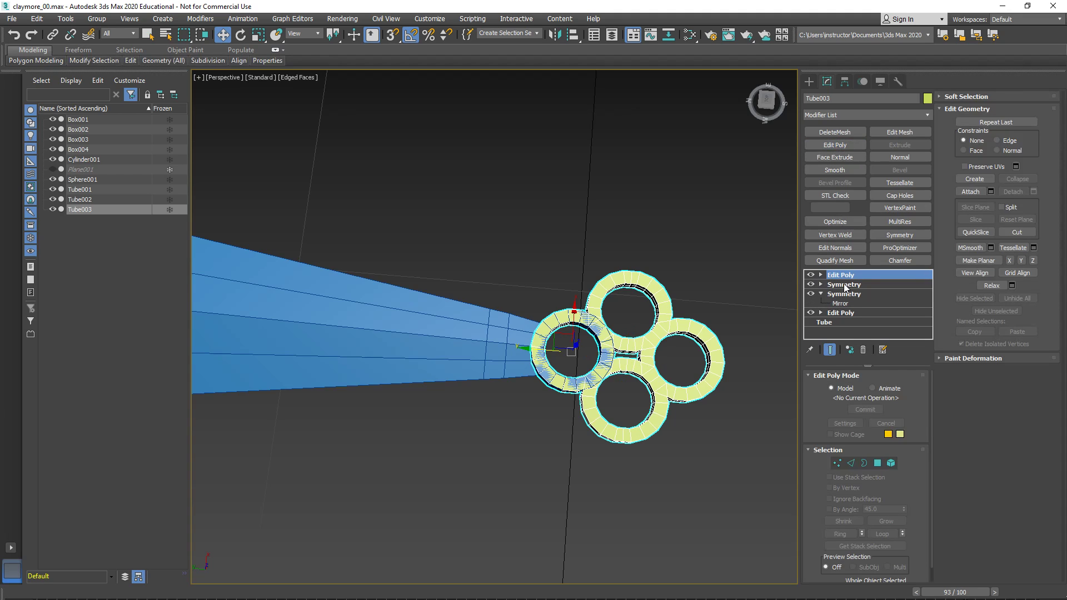
left_click(877, 463)
middle_click_drag(508, 365, 511, 338, "alt")
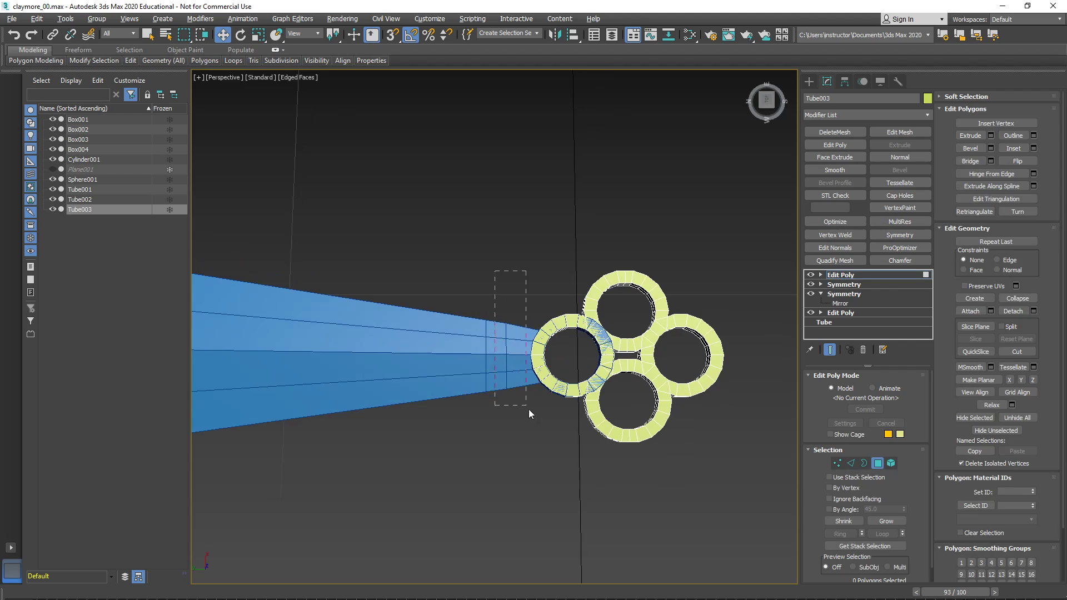
left_click_drag(572, 418, 572, 417)
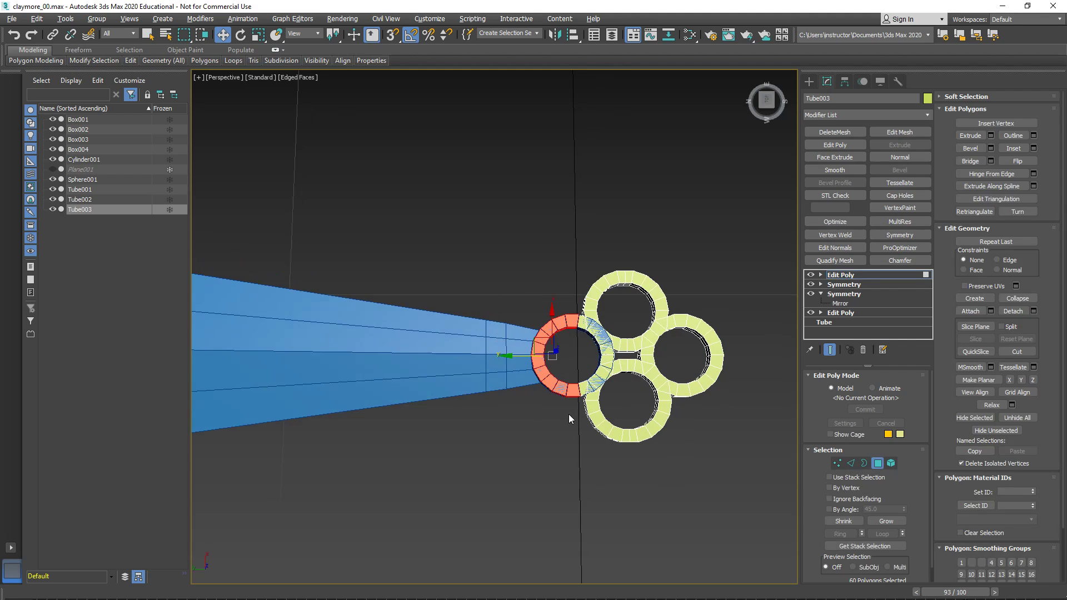
left_click(569, 414)
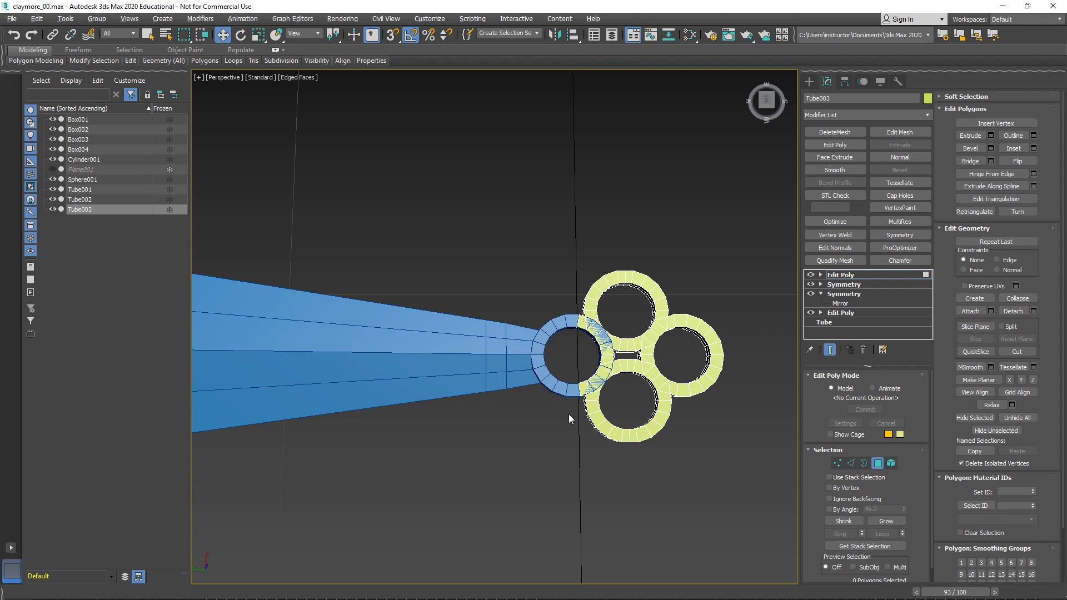
left_click(846, 278)
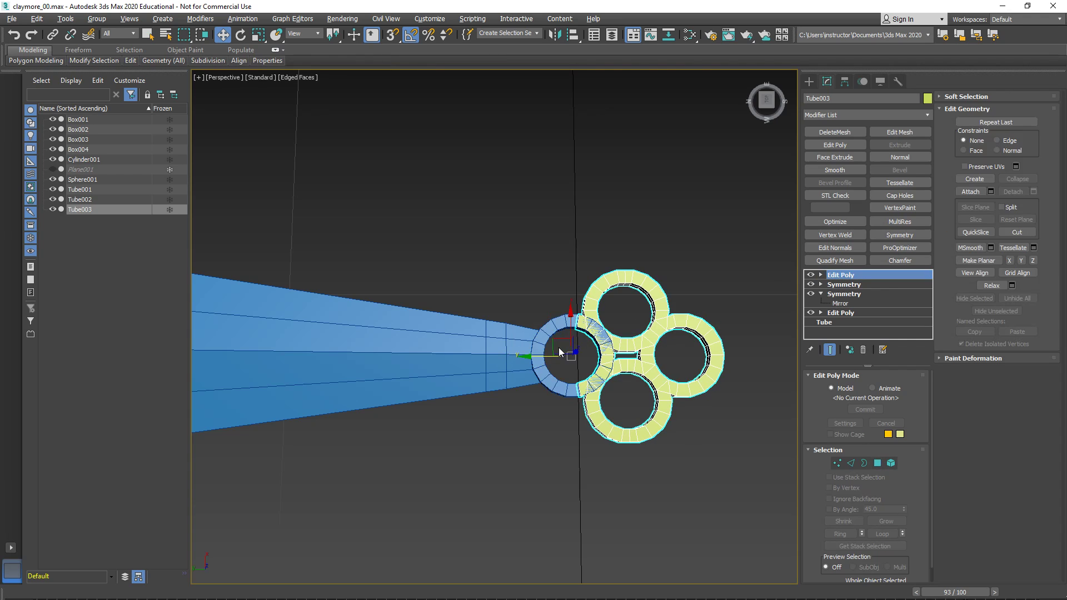
- Delete the polygons of Box002's end ring on the half facing the ring ornament
left_click(574, 381)
left_click(877, 464)
left_click_drag(669, 215, 591, 439)
left_click(593, 439)
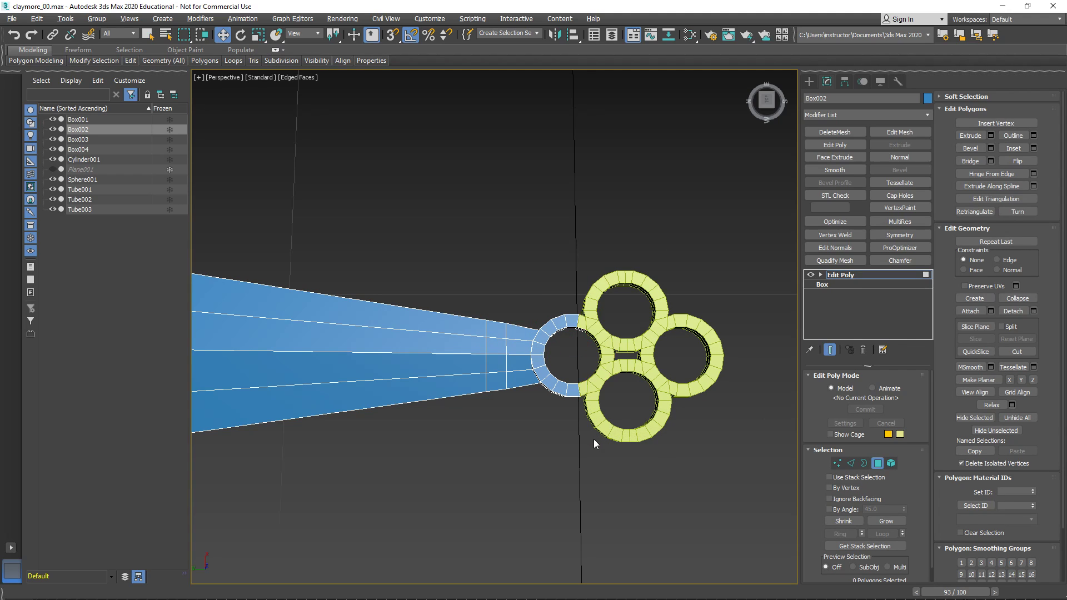
- Return to the whole Box002 object and attach the Tube003 ornament to it
left_click(848, 277)
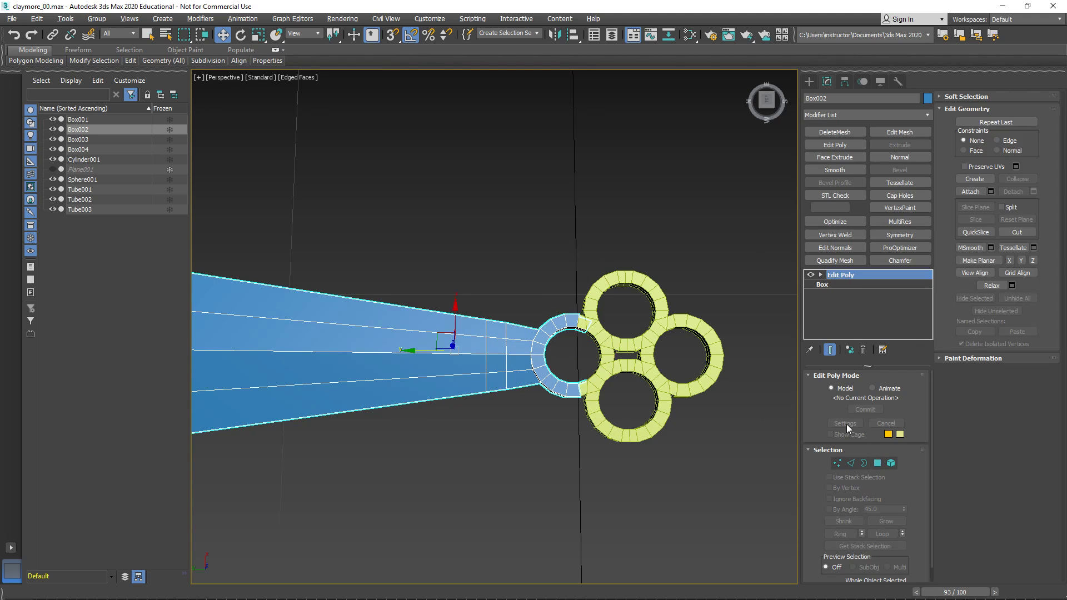
left_click(977, 191)
left_click(683, 334)
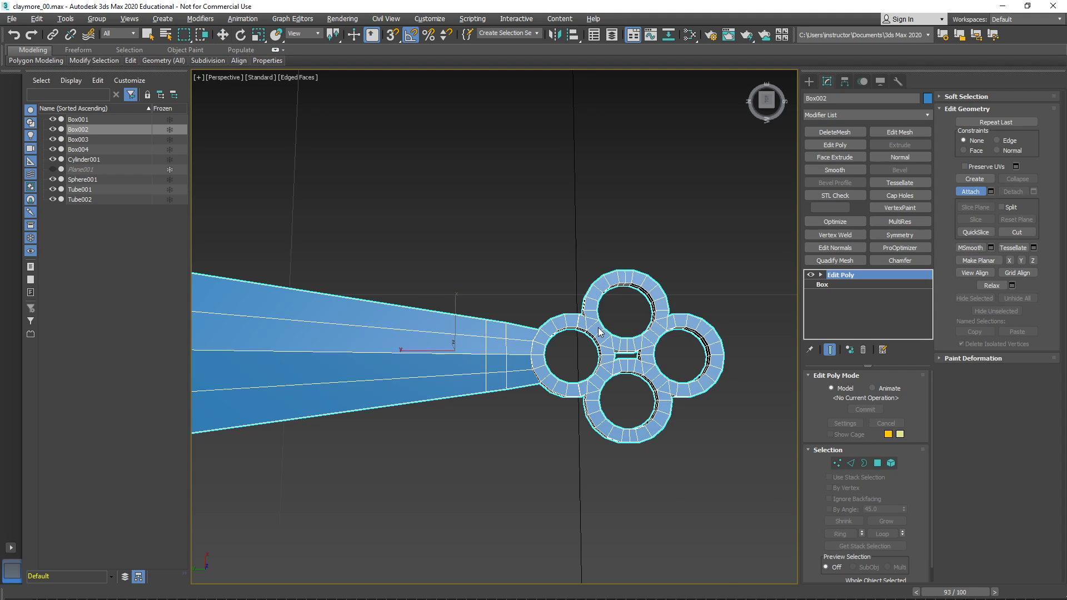
- Delete the two overlapping inner-wall polygons at one seam of Box002's joined end ring
scroll(587, 335, "up", 8)
left_click(864, 462)
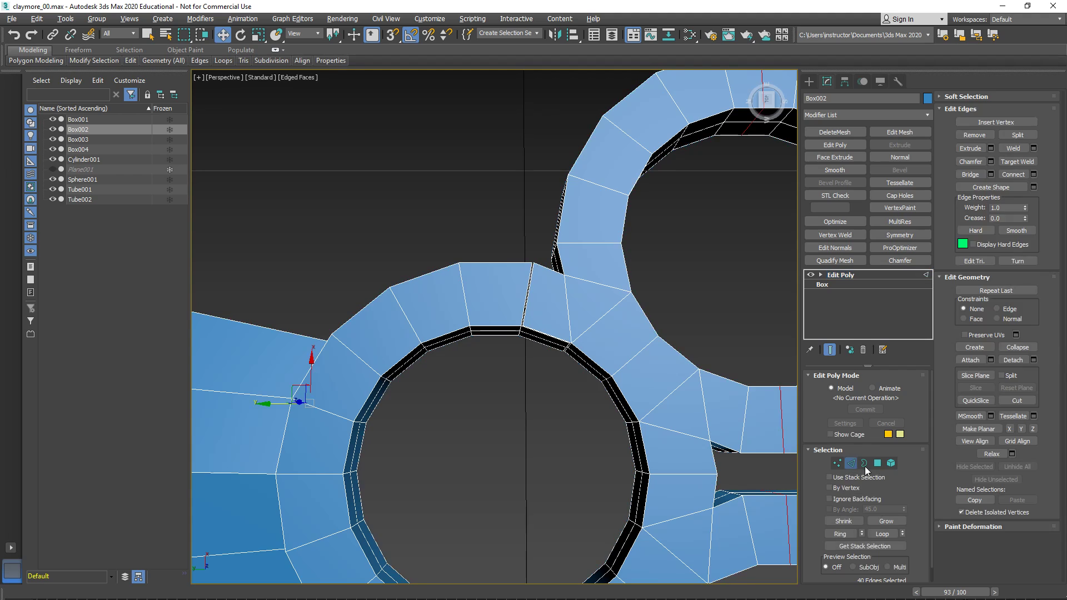
left_click(535, 335)
middle_click_drag(535, 335, 619, 260, "alt")
scroll(618, 260, "up", 3)
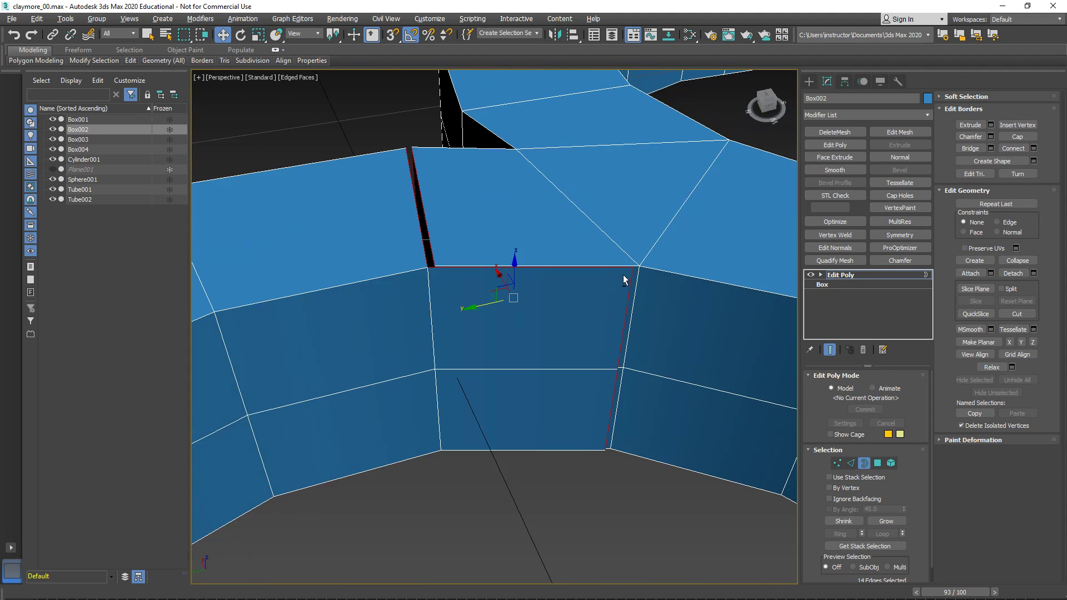
key("4")
left_click(562, 264)
left_click(481, 432, "ctrl")
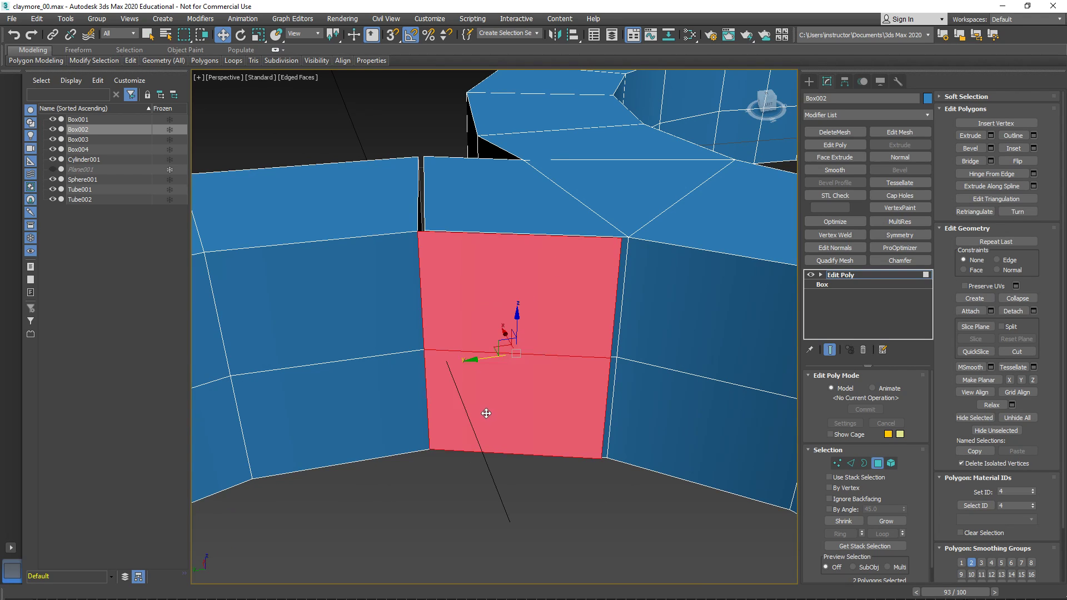
key("Delete")
scroll(571, 395, "down", 5)
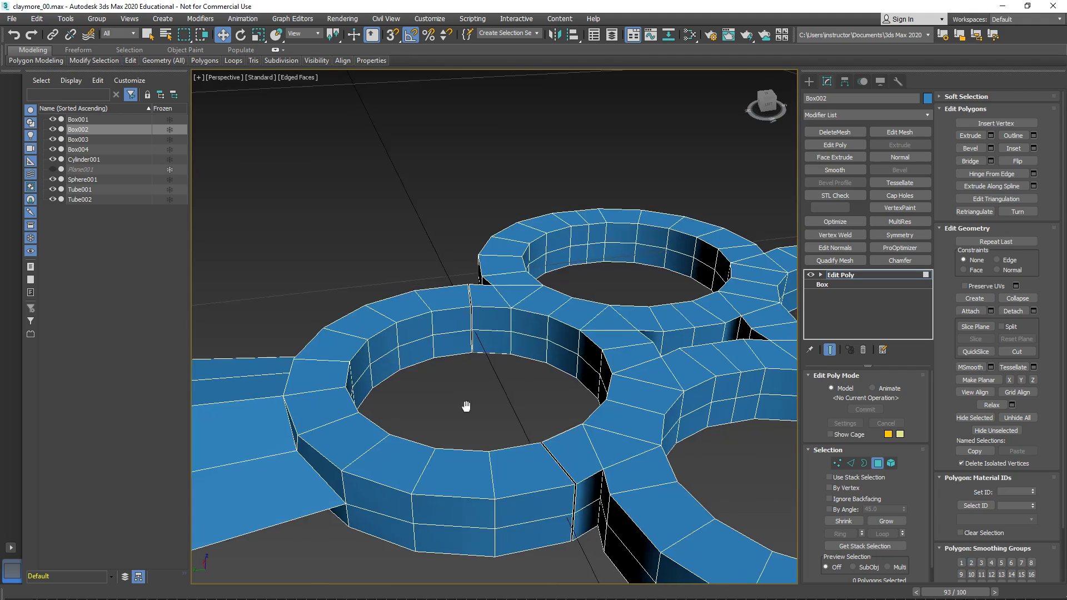
- Remove the two duplicate inner-wall polygons at the opposite seam of the joined end ring
middle_click_drag(466, 407, 570, 404, "alt")
scroll(570, 403, "down", 5)
middle_click_drag(493, 403, 430, 302, "alt")
scroll(430, 302, "up", 8)
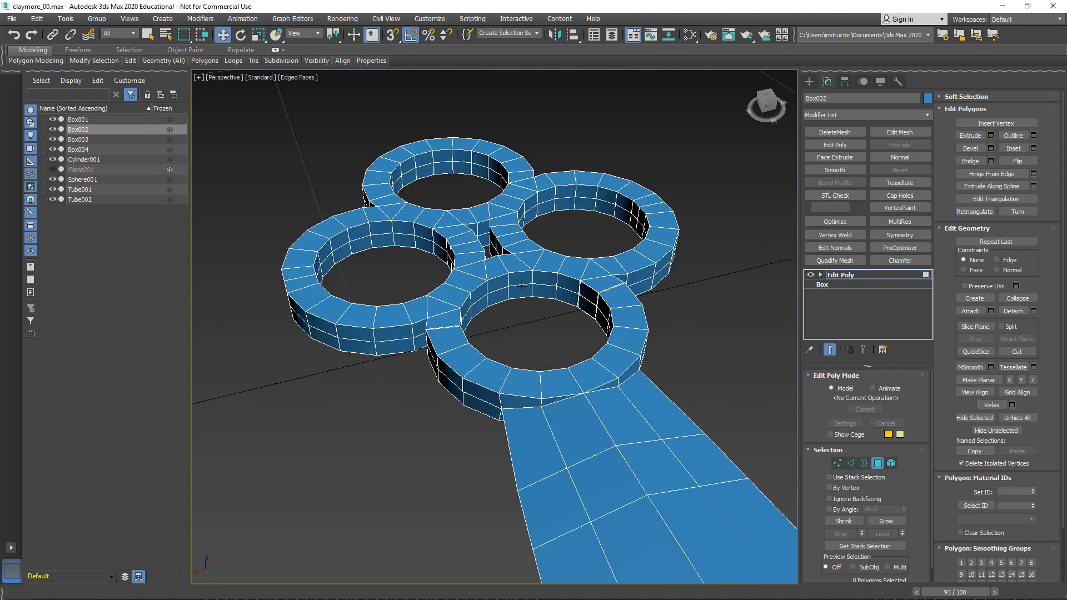
scroll(621, 329, "up", 3)
middle_click_drag(646, 330, 602, 326)
left_click(600, 322)
key("z")
middle_click_drag(559, 357, 595, 351, "alt")
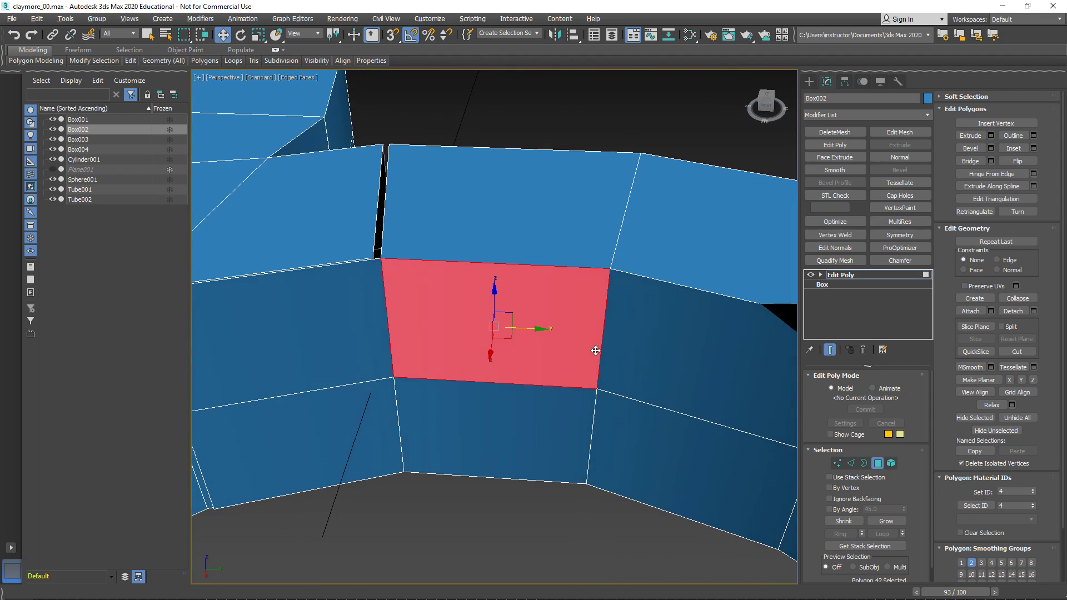
left_click(527, 424, "ctrl")
key("Delete")
key("ctrl+z")
middle_click_drag(532, 402, 448, 449, "alt")
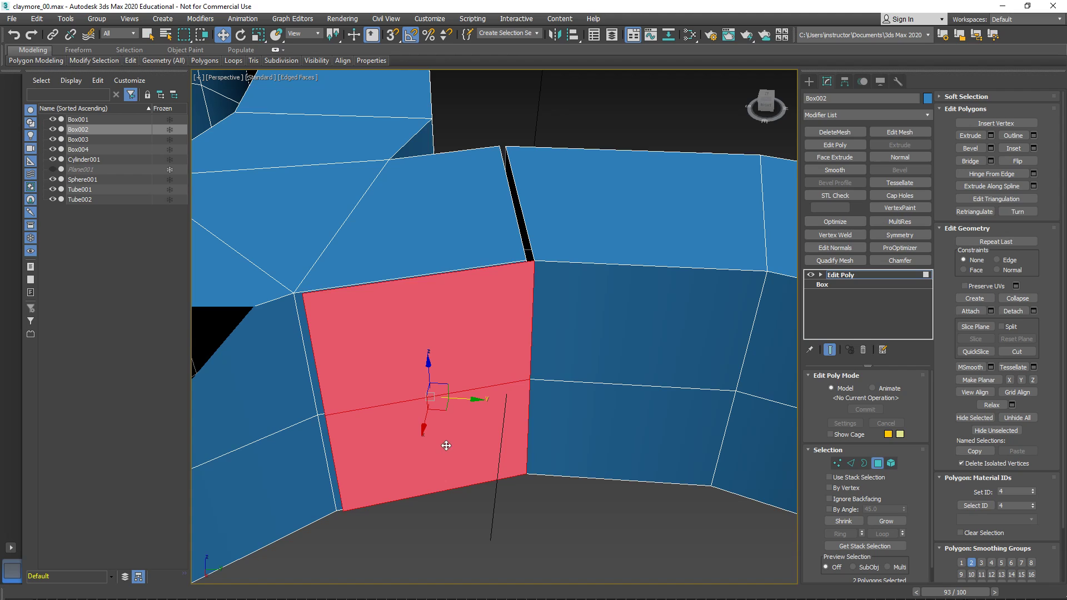
key("ctrl+d")
- Select the open border around the seam gap, switch to its vertices and weld them with a 0.1 threshold
key("3")
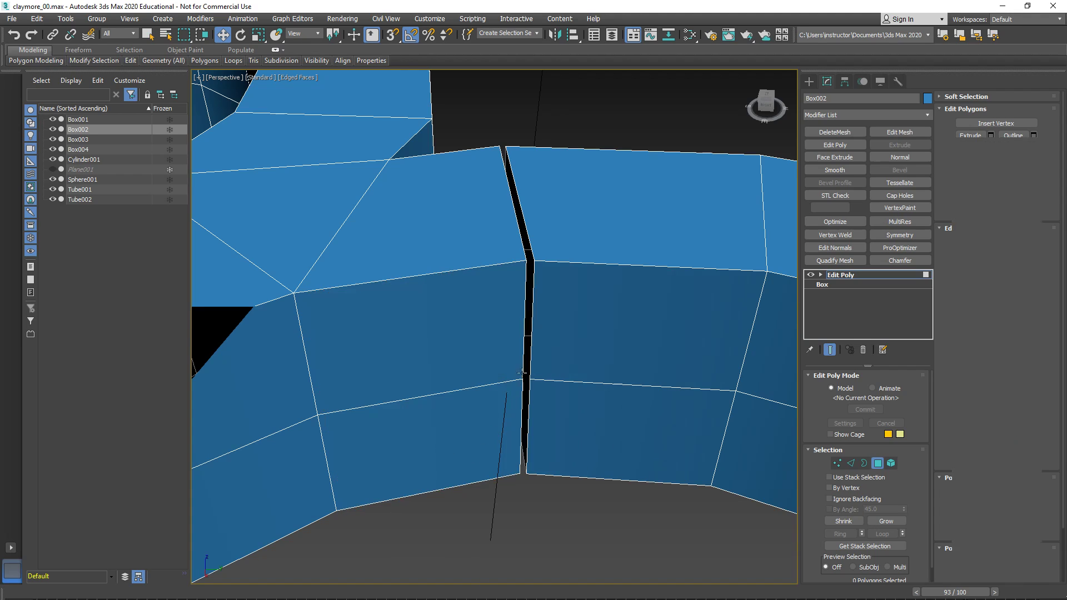
left_click_drag(556, 265, 556, 267)
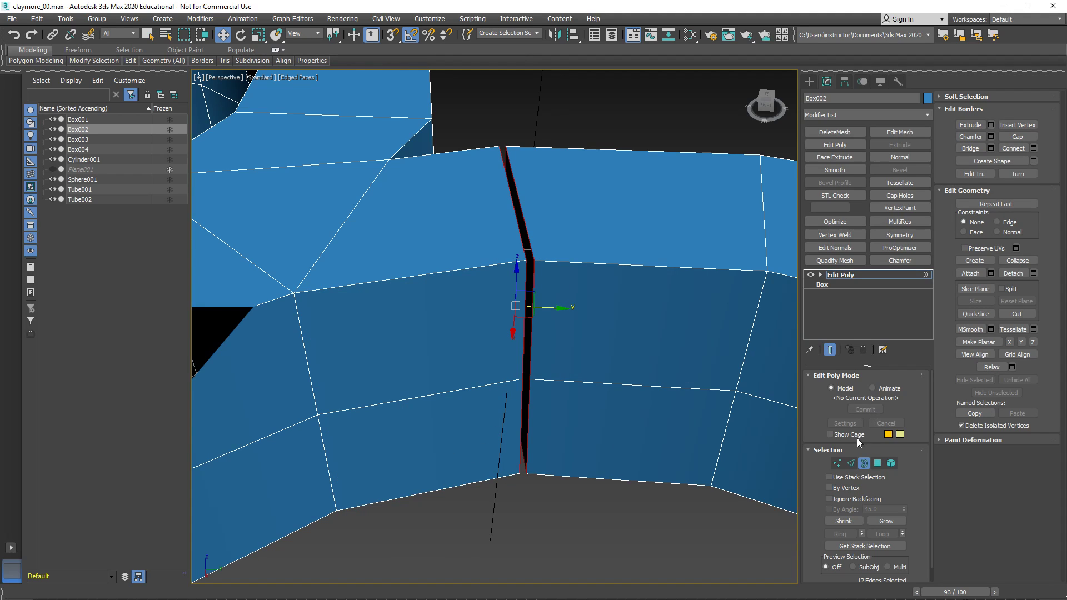
left_click(837, 463)
middle_click_drag(577, 372, 618, 373, "alt")
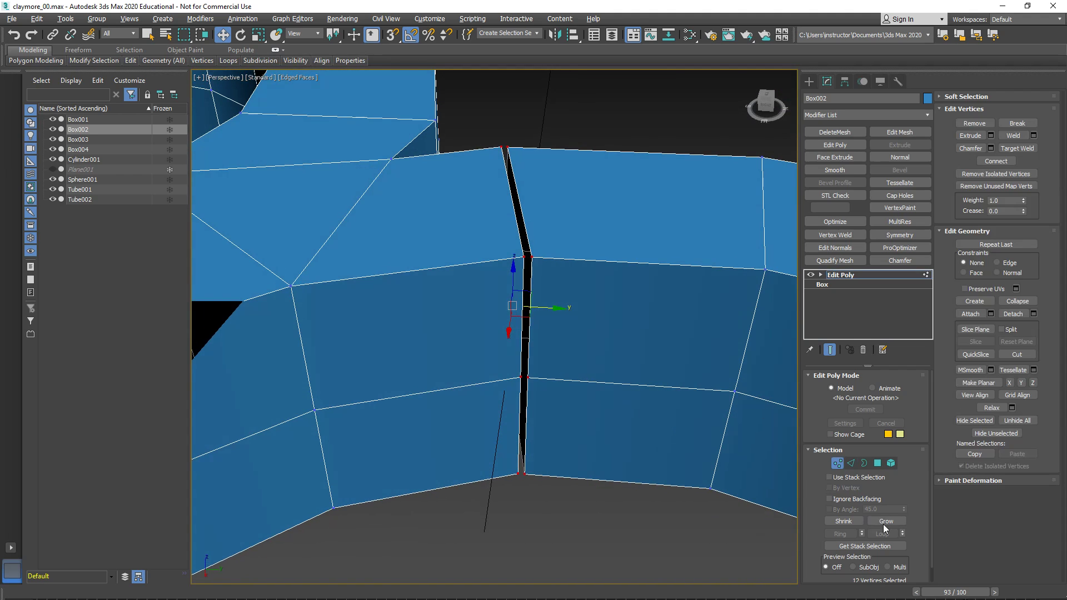
right_click(535, 373)
left_click(439, 434)
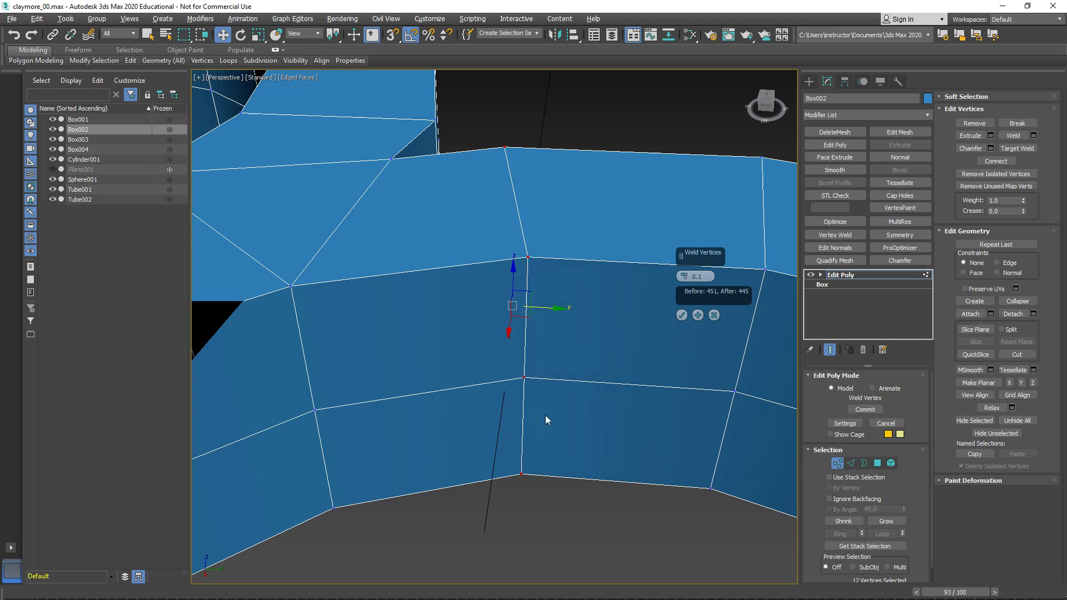
- Select the split vertices around the ring's other seam and weld them with the 0.1 threshold
scroll(690, 320, "down", 5)
middle_click_drag(620, 439, 558, 317)
middle_click_drag(559, 317, 552, 392, "alt")
scroll(626, 400, "up", 4)
middle_click_drag(664, 365, 542, 344)
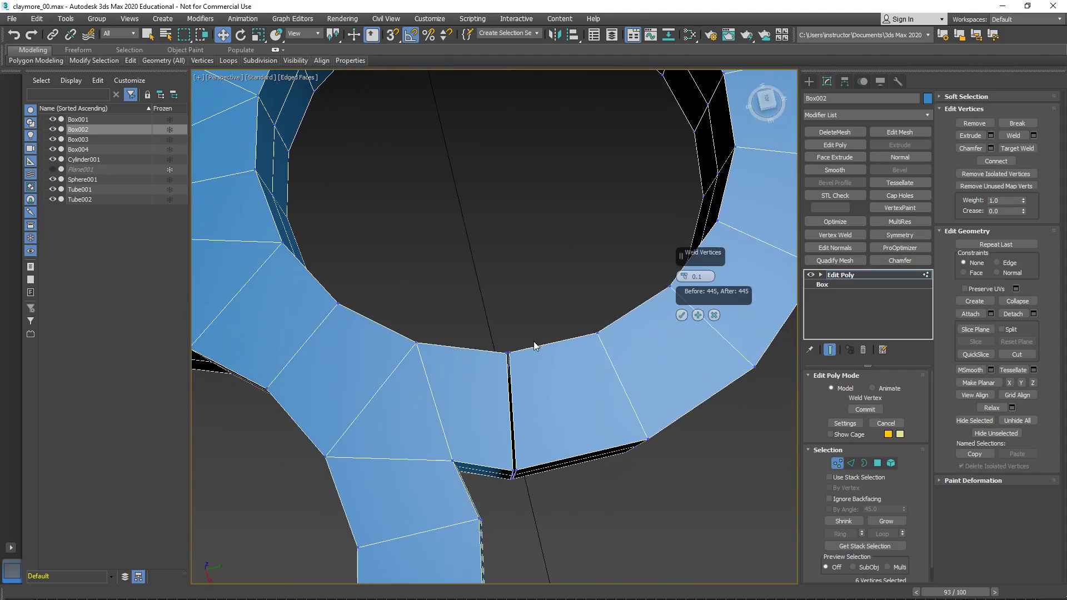
left_click_drag(539, 482, 542, 484)
middle_click_drag(565, 475, 579, 424, "alt")
scroll(586, 411, "up", 4)
scroll(594, 395, "down", 5)
middle_click_drag(586, 325, 593, 383, "alt")
middle_click_drag(565, 269, 570, 374)
scroll(555, 371, "up", 3)
scroll(556, 371, "up", 4)
scroll(567, 380, "down", 5)
middle_click_drag(535, 448, 565, 414)
middle_click_drag(565, 414, 578, 361, "alt")
scroll(612, 274, "up", 5)
middle_click_drag(613, 273, 588, 327)
scroll(607, 305, "down", 3)
scroll(588, 318, "up", 4)
middle_click_drag(573, 287, 603, 302)
left_click(681, 315)
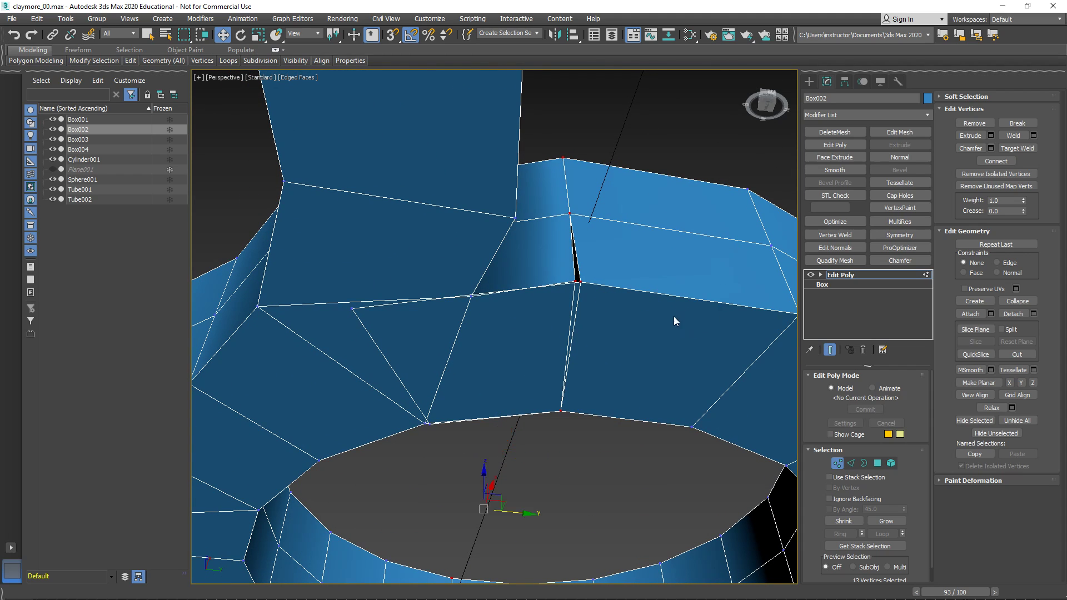
- Delete the two stray overlapping polygons on the ring's underside beside the seam
key("4")
left_click(497, 369)
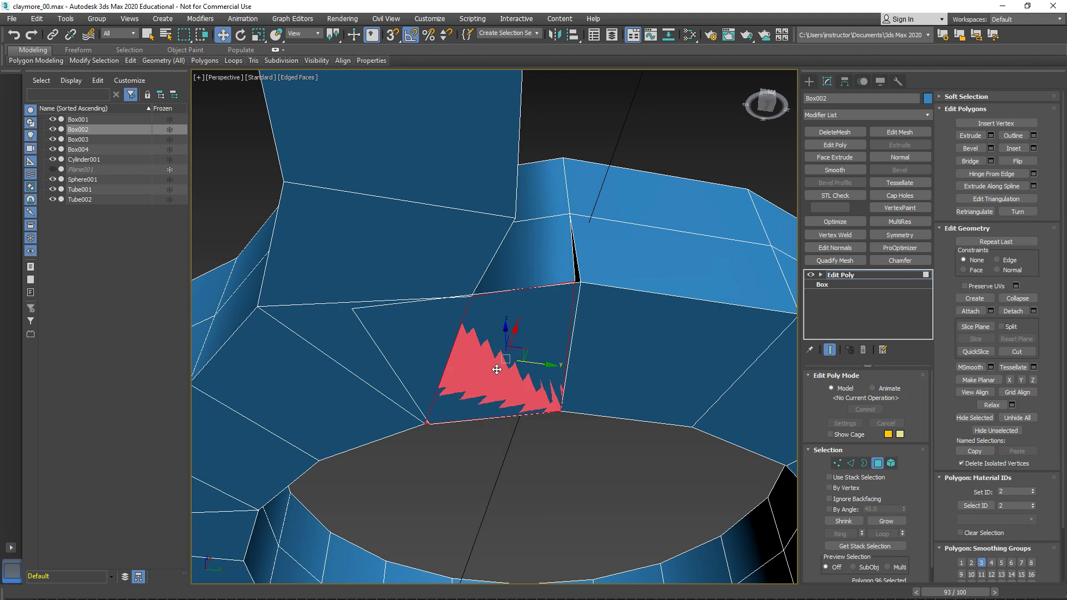
left_click(422, 322)
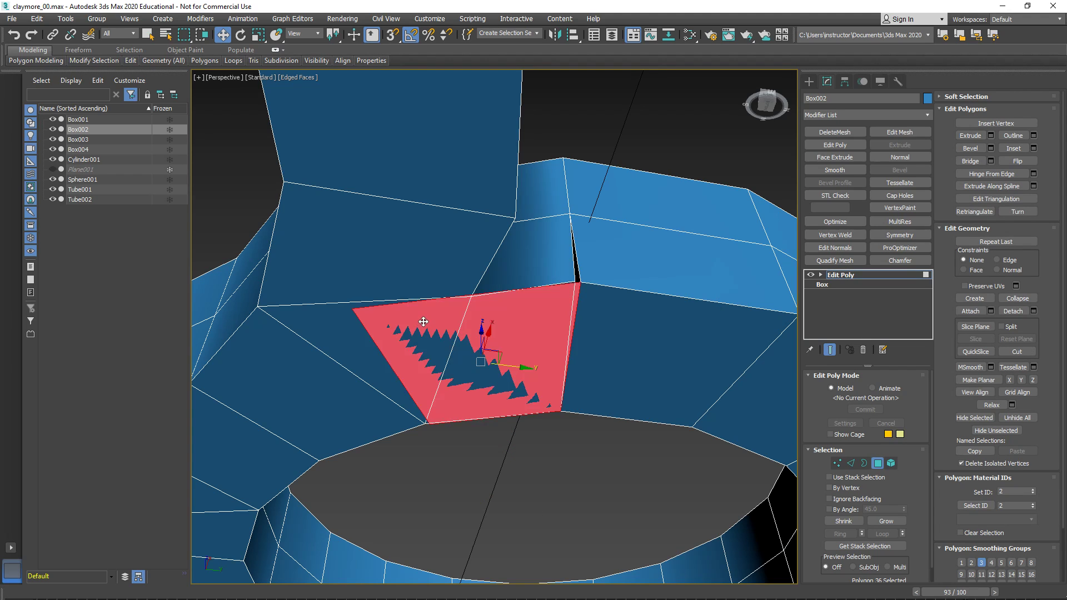
key("Delete")
- Collapse the pair of split vertices at the remaining seam gap on the ring's underside into one
key("1")
left_click_drag(547, 273, 605, 299)
middle_click_drag(605, 299, 581, 261, "alt")
middle_click_drag(652, 305, 487, 320, "alt")
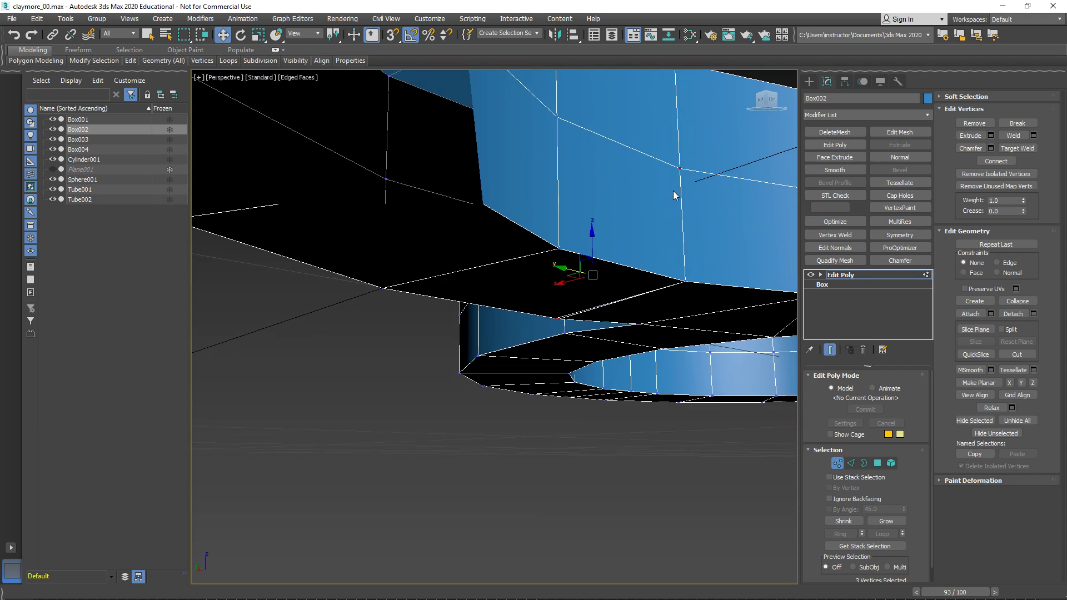
left_click(681, 169, "alt")
middle_click_drag(635, 216, 575, 278, "alt")
right_click(576, 278)
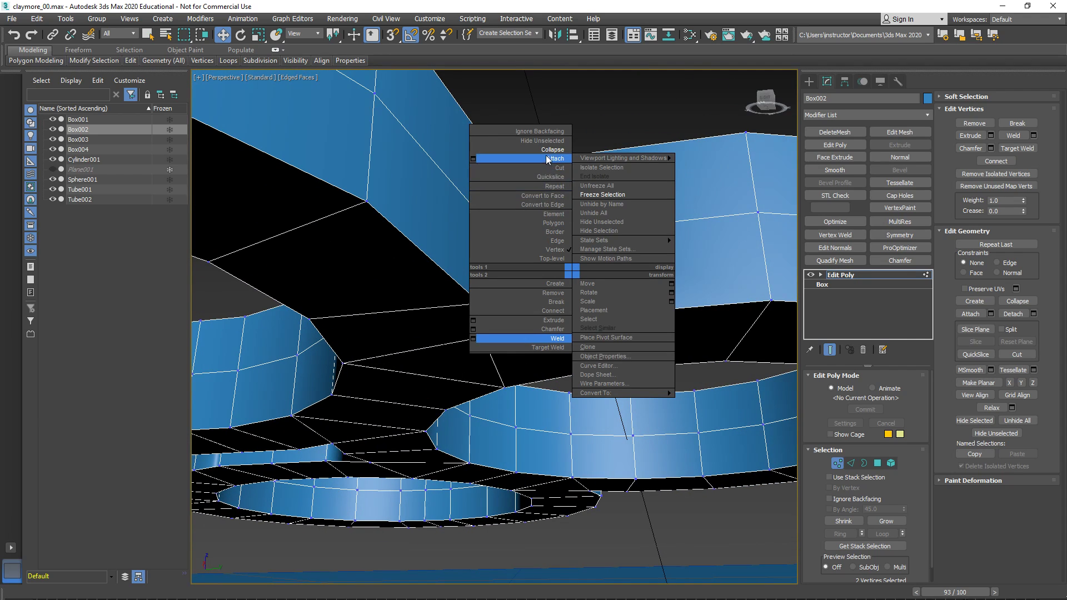
left_click(528, 153)
middle_click_drag(547, 157, 544, 348)
scroll(580, 240, "down", 3)
scroll(592, 330, "down", 4)
middle_click_drag(544, 347, 594, 435)
scroll(555, 400, "down", 4)
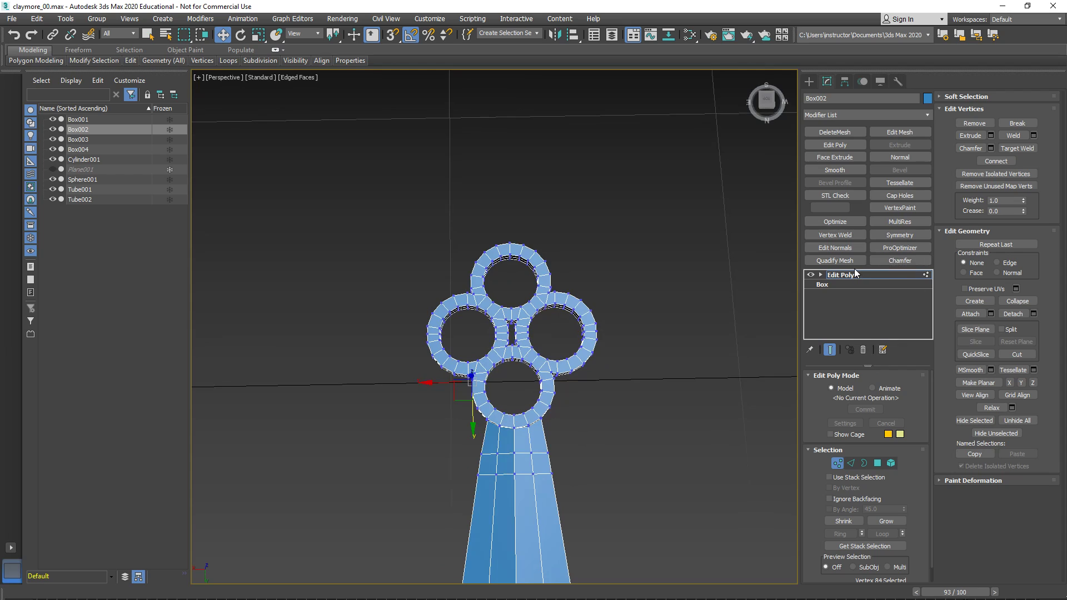
- Inspect the ring ornament for remaining open borders in wireframe display, using the selected edge count
key("3")
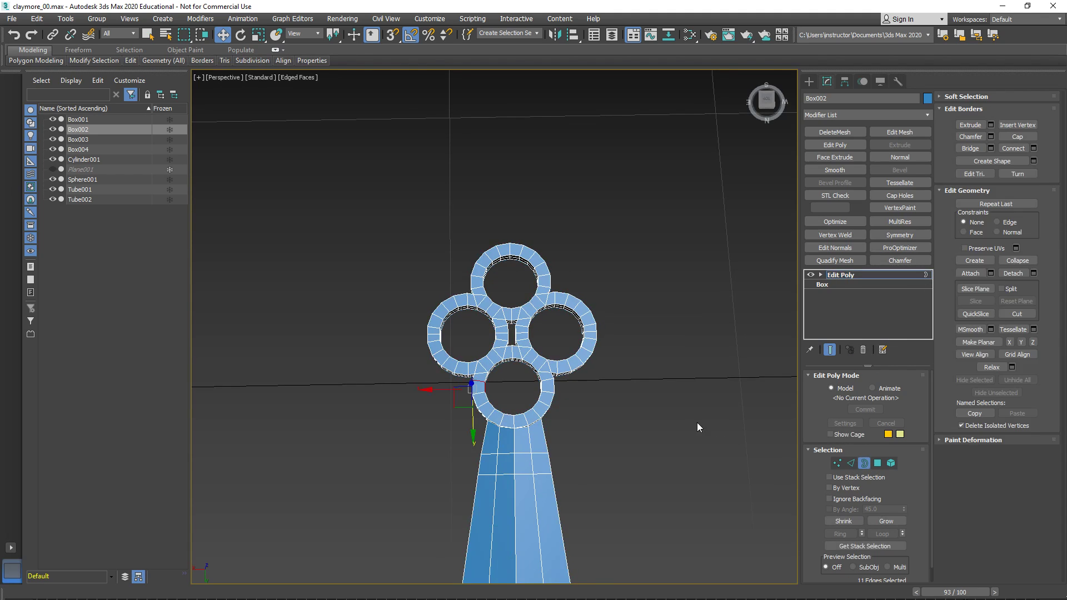
scroll(662, 314, "down", 6)
middle_click_drag(677, 287, 587, 312)
left_click_drag(471, 219, 657, 438)
left_click_drag(506, 228, 641, 462)
scroll(589, 318, "up", 4)
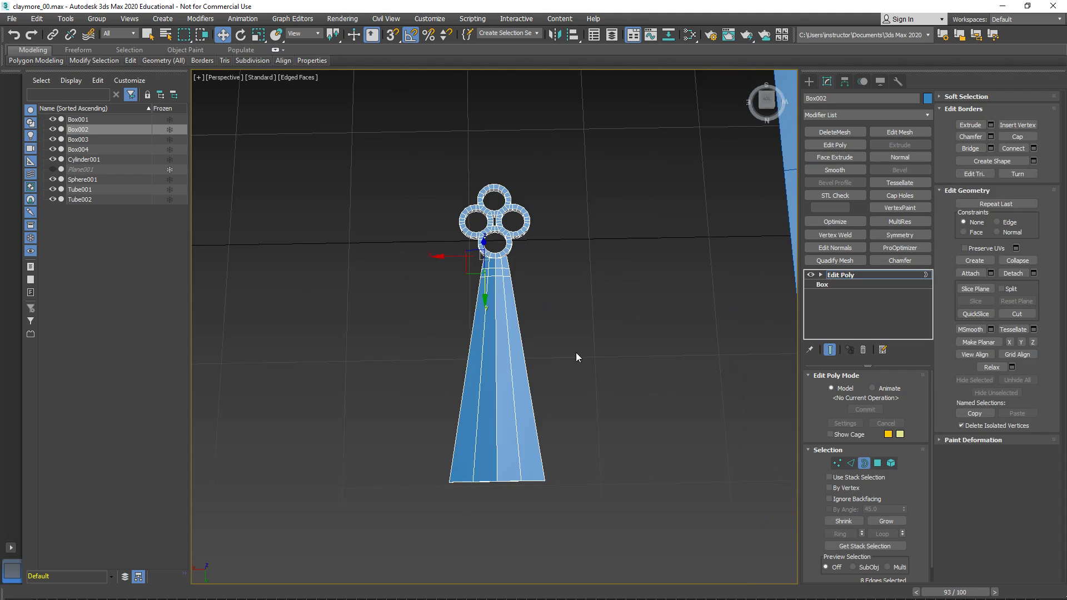
key("F3")
scroll(552, 267, "up", 5)
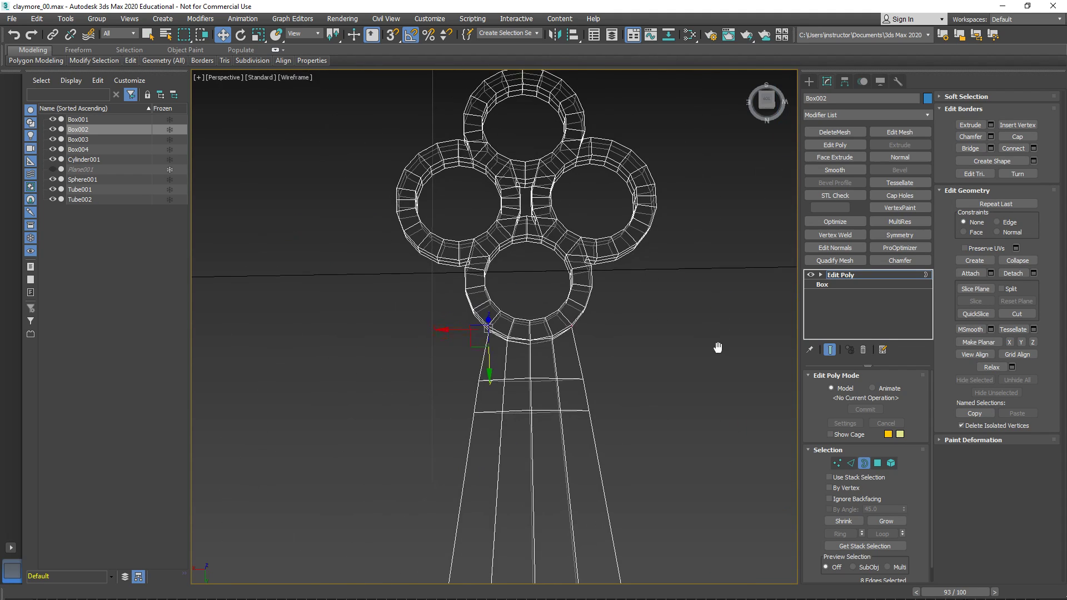
left_click_drag(913, 555, 890, 532)
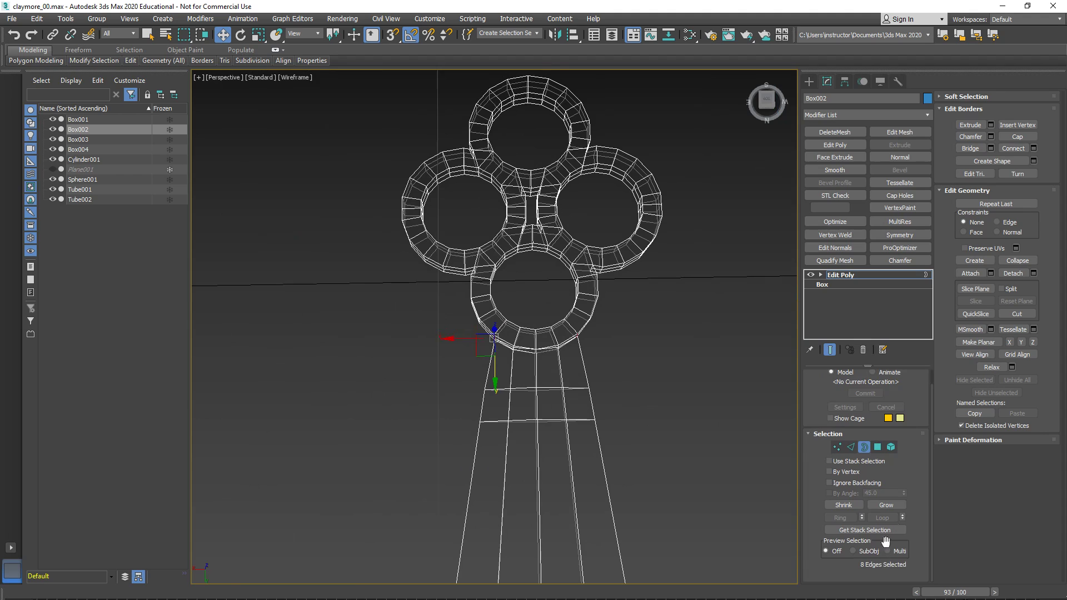
- Select the vertices around the open border where the arm meets the ring and weld them
middle_click_drag(629, 437, 543, 391)
scroll(546, 378, "up", 3)
middle_click_drag(521, 276, 547, 545)
middle_click_drag(501, 89, 500, 494)
scroll(506, 316, "up", 4)
middle_click_drag(505, 315, 631, 395, "alt")
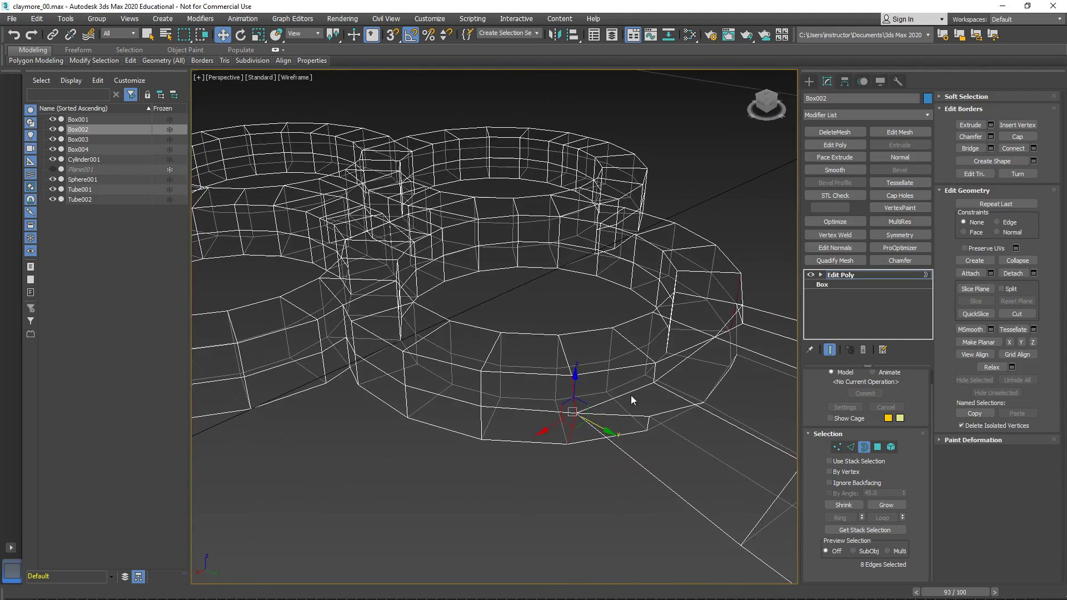
left_click(836, 446)
left_click(560, 368)
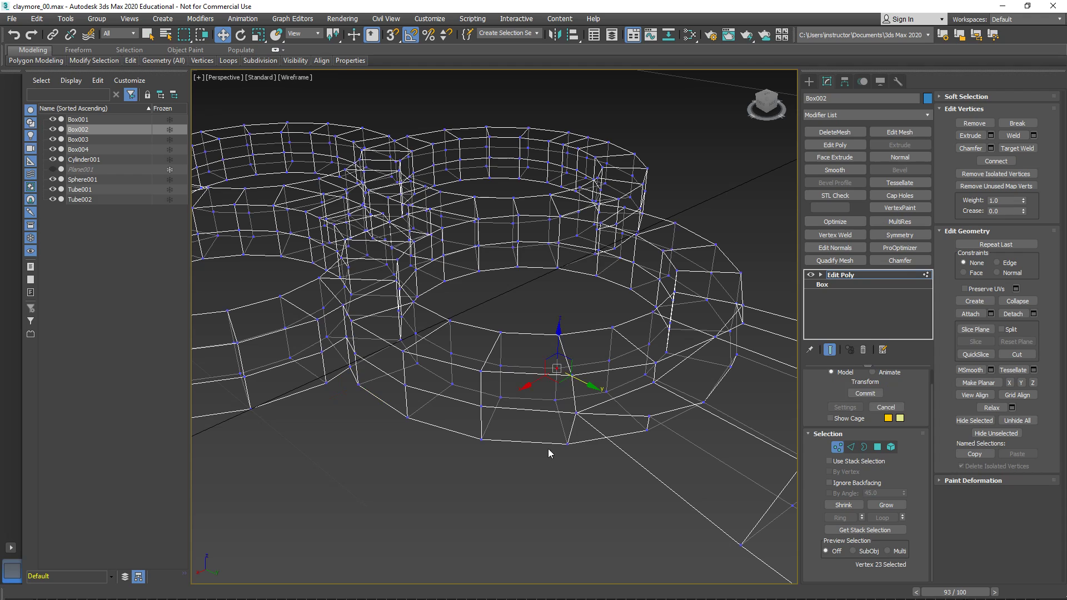
left_click_drag(611, 334, 613, 303)
right_click(575, 367)
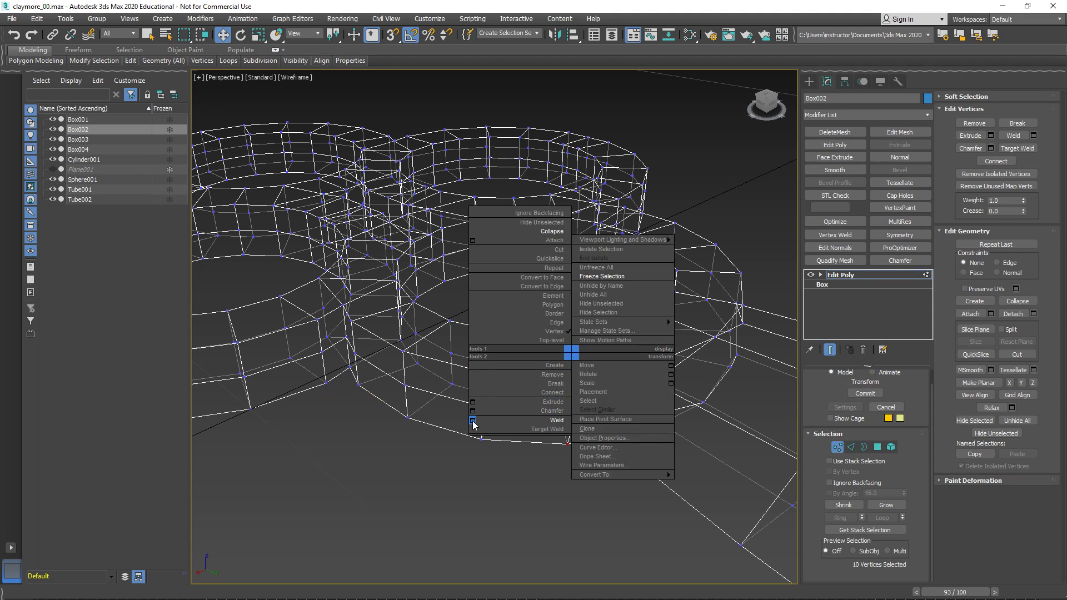
left_click(509, 429)
left_click(681, 315)
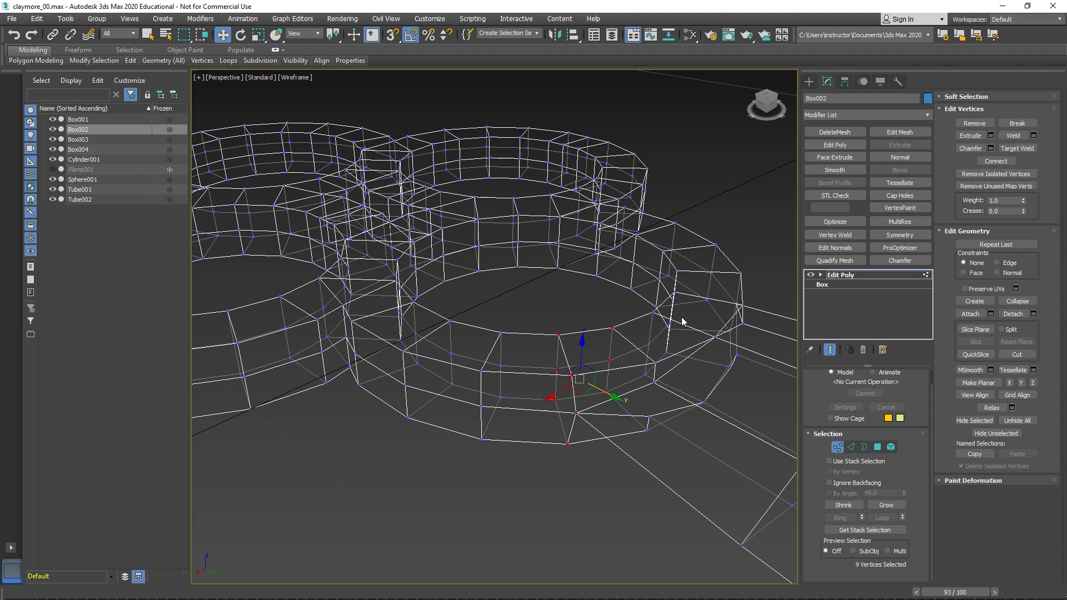
- Locate the open border left on the other side of the arm joint and collapse its two coincident vertices
left_click(480, 516)
scroll(545, 402, "down", 3)
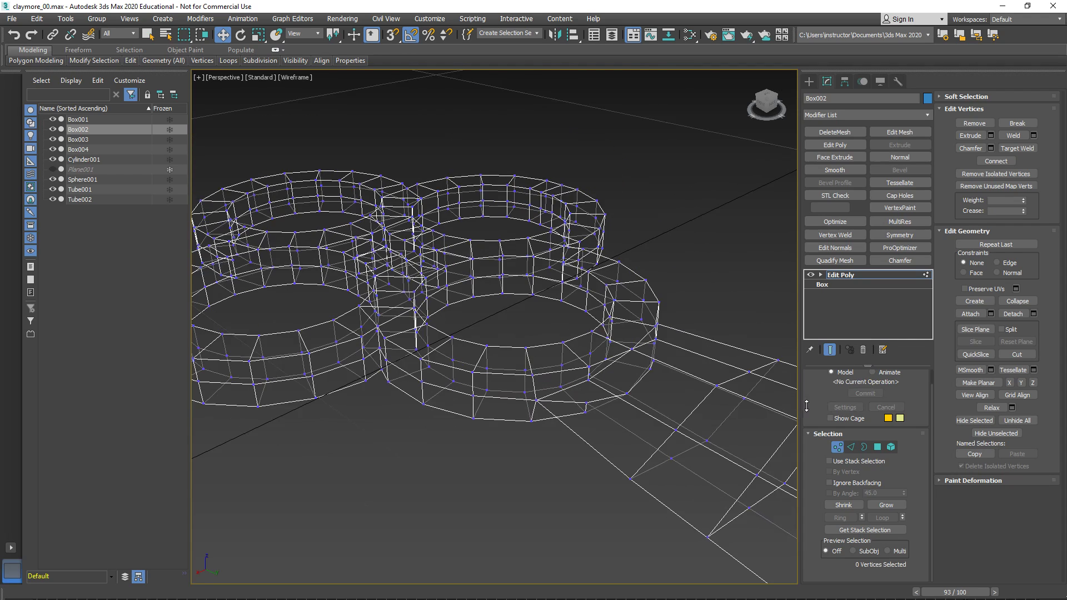
left_click(864, 447)
scroll(533, 303, "down", 5)
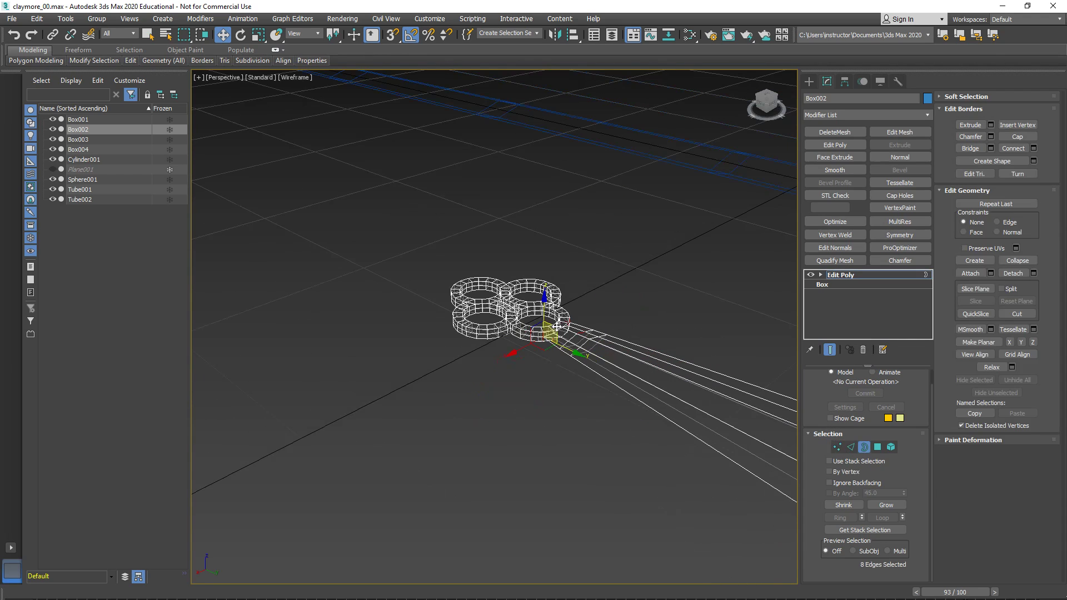
scroll(617, 400, "up", 10)
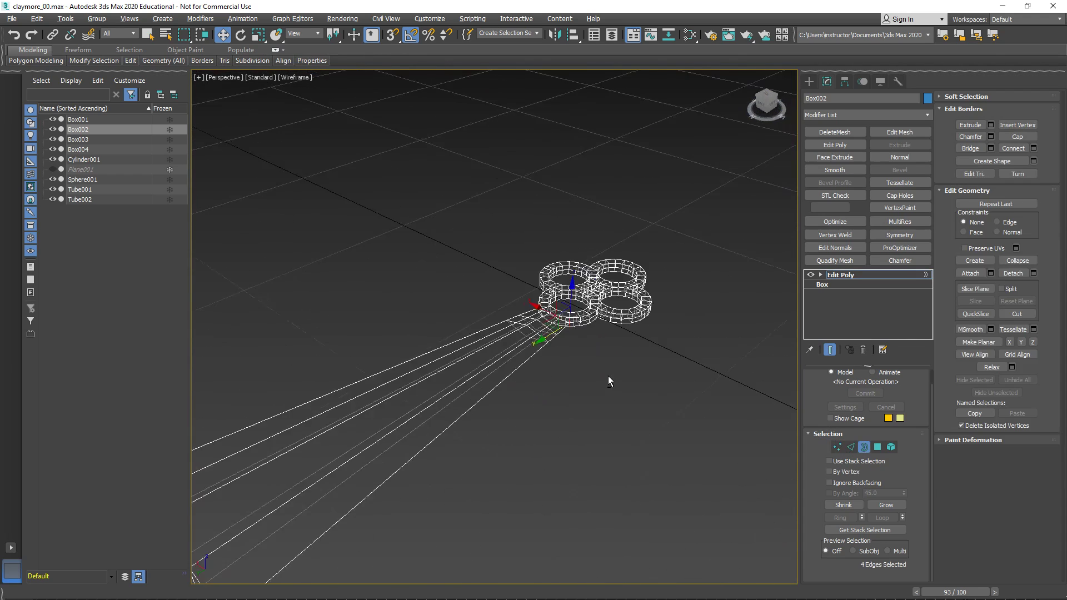
key("1")
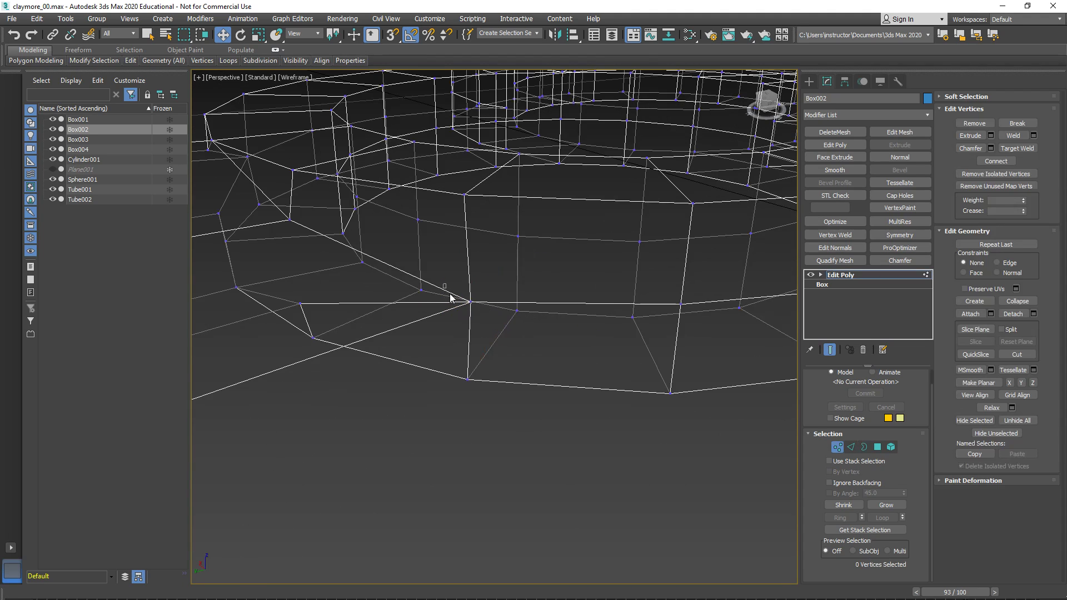
right_click(633, 409)
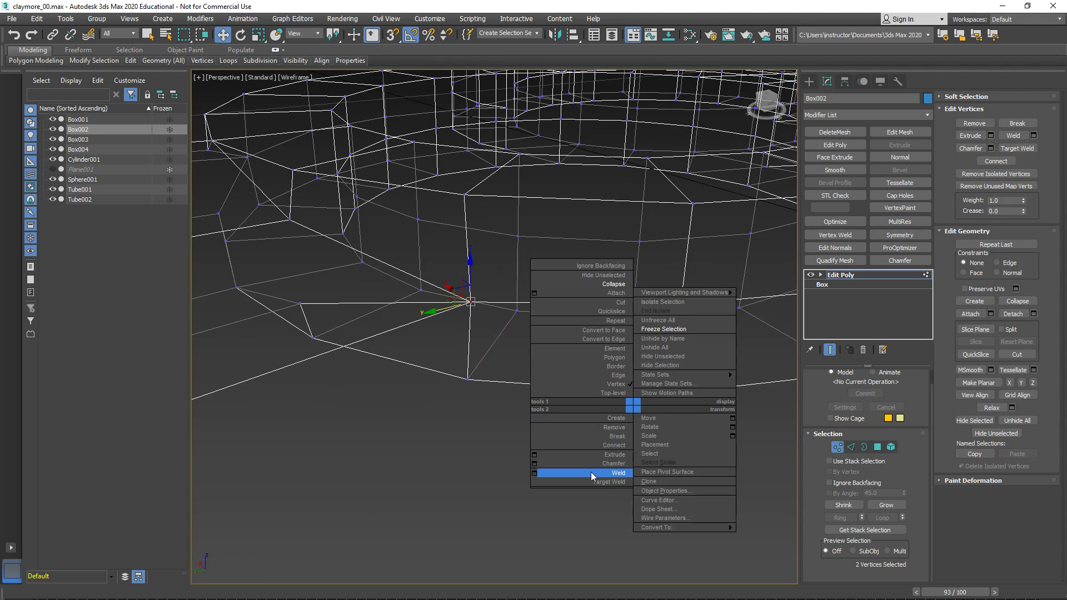
left_click(612, 285)
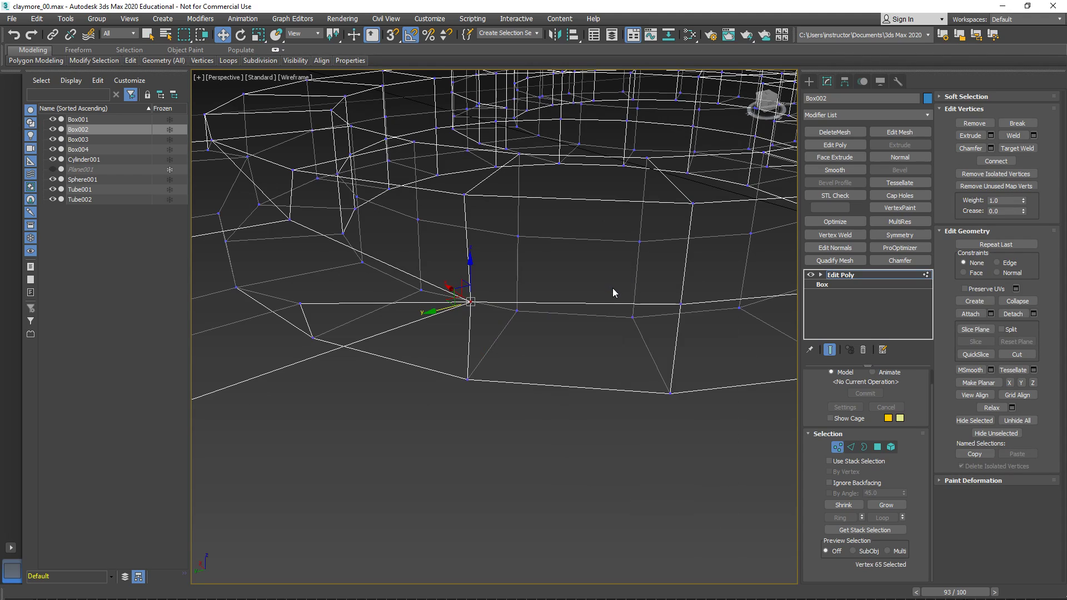
- Check the ring ornament and the full length of Box002's arm for any remaining open borders
scroll(612, 288, "down", 8)
scroll(650, 346, "up", 2)
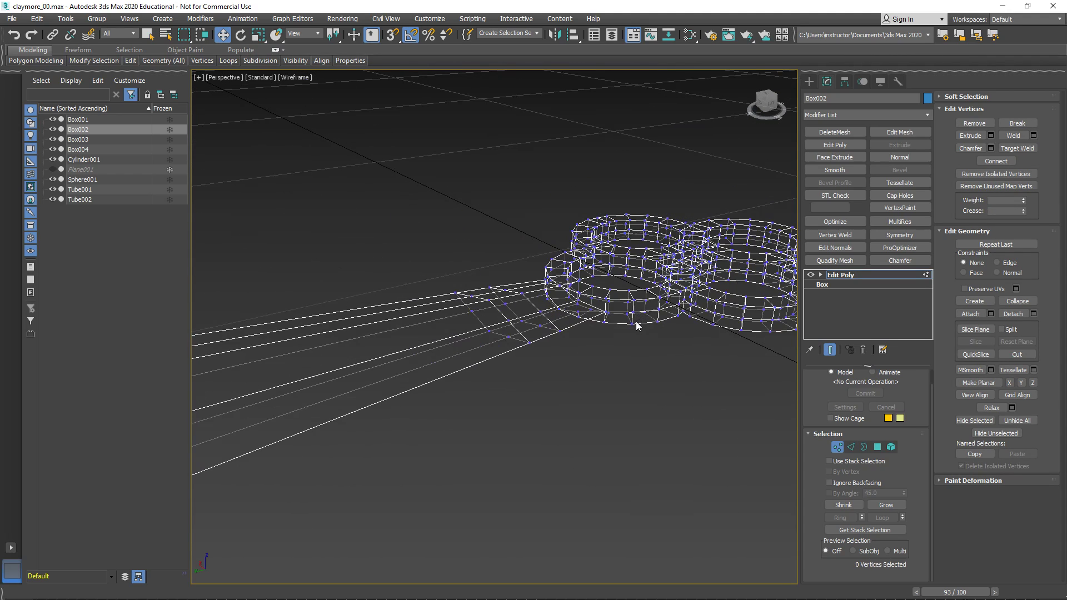
key("3")
middle_click_drag(521, 293, 504, 298)
scroll(503, 298, "down", 5)
left_click(642, 396)
middle_click_drag(389, 339, 582, 320)
scroll(581, 320, "down", 3)
scroll(582, 315, "down", 3)
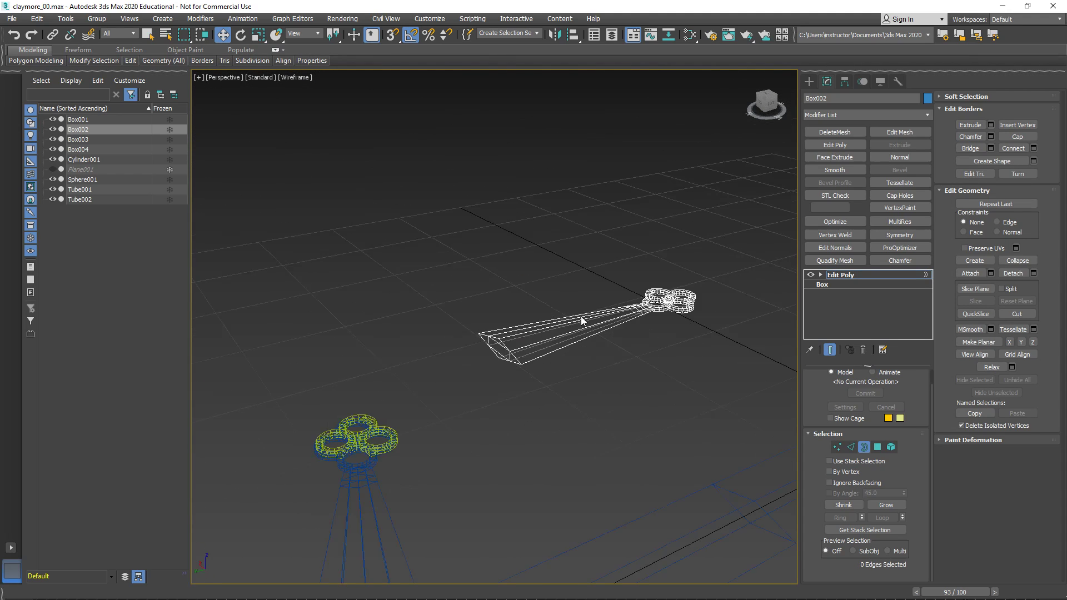
- Delete the cap polygons at the wide end of Box002's arm and return to object level
scroll(605, 331, "up", 3)
scroll(484, 362, "up", 3)
scroll(519, 357, "up", 2)
scroll(568, 349, "up", 1)
key("4")
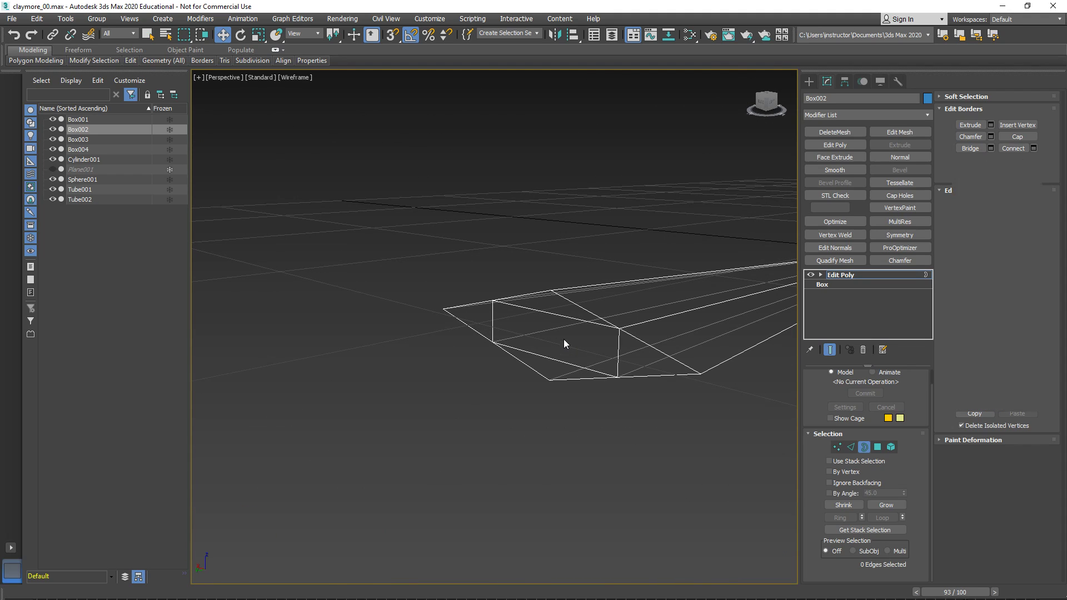
left_click(570, 308)
left_click(566, 335, "ctrl")
left_click(634, 373, "ctrl")
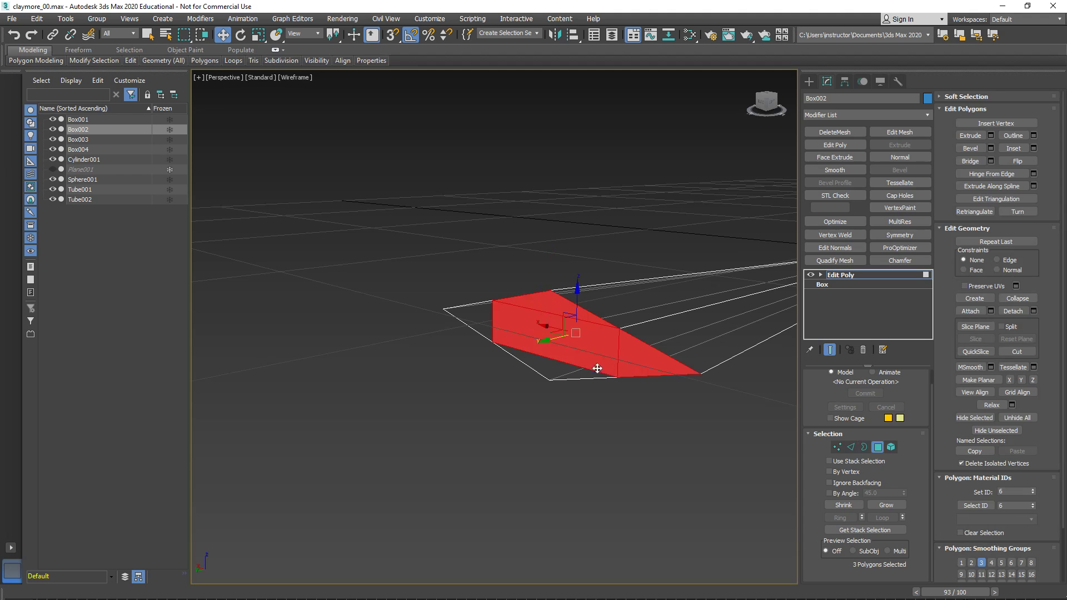
left_click(536, 359, "ctrl")
left_click(482, 326, "ctrl")
key("Delete")
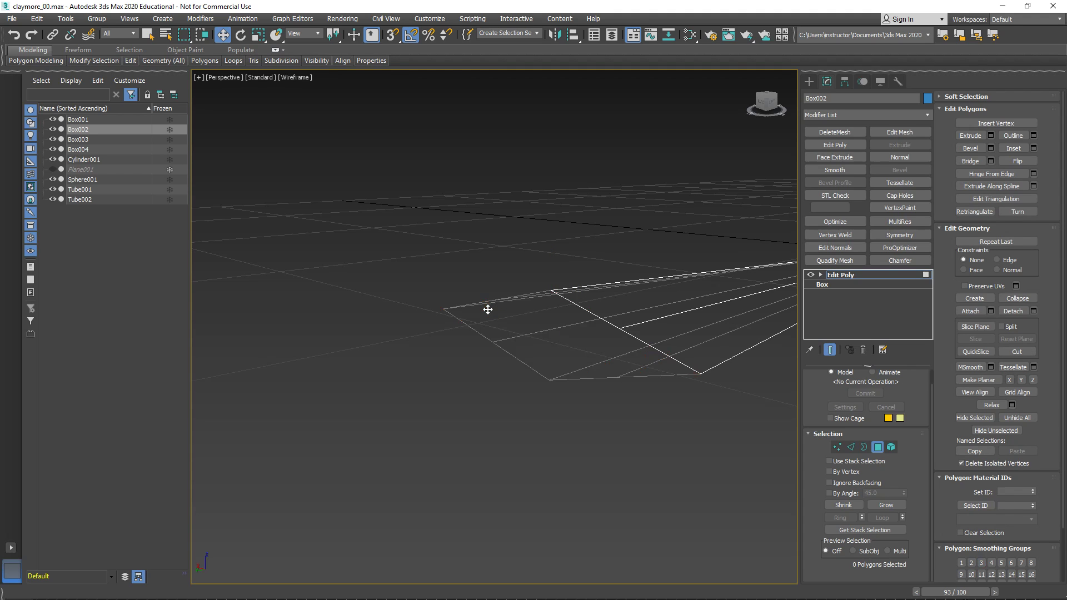
middle_click_drag(648, 354, 512, 392, "alt")
middle_click_drag(568, 403, 540, 448, "alt")
left_click(855, 275)
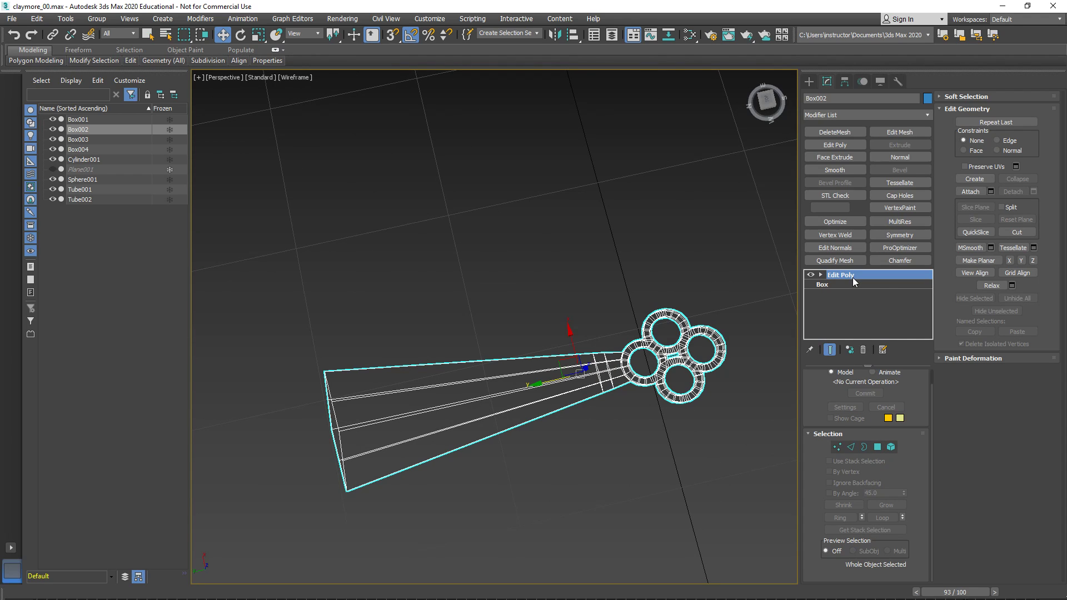
- Switch the perspective view back to shaded display with edged faces and frame the sword's crossguard
key("alt+w")
right_click(628, 442)
right_click(421, 219)
right_click(558, 394)
key("alt+w")
key("F3")
mouse_move(551, 408)
middle_mouse_down()
mouse_move(626, 407)
mouse_move(567, 412)
middle_mouse_up()
scroll(555, 410, "down", 4)
middle_click_drag(567, 413, 657, 297)
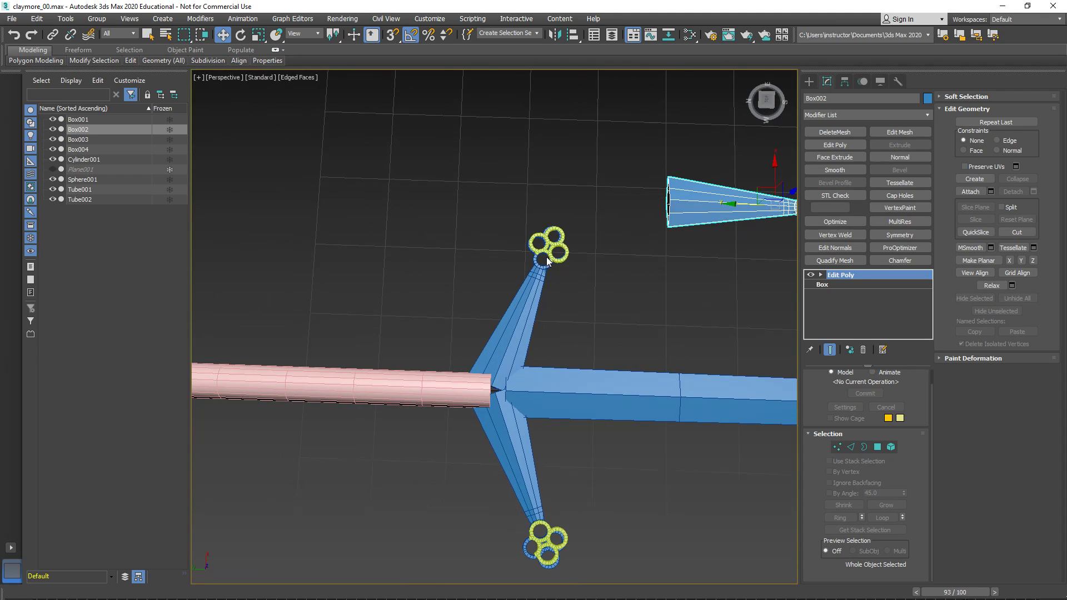
- Delete the leftover ring ornaments Tube002 and Tube001 that overlap the rings on the crossguard's arm ends
left_click(556, 259)
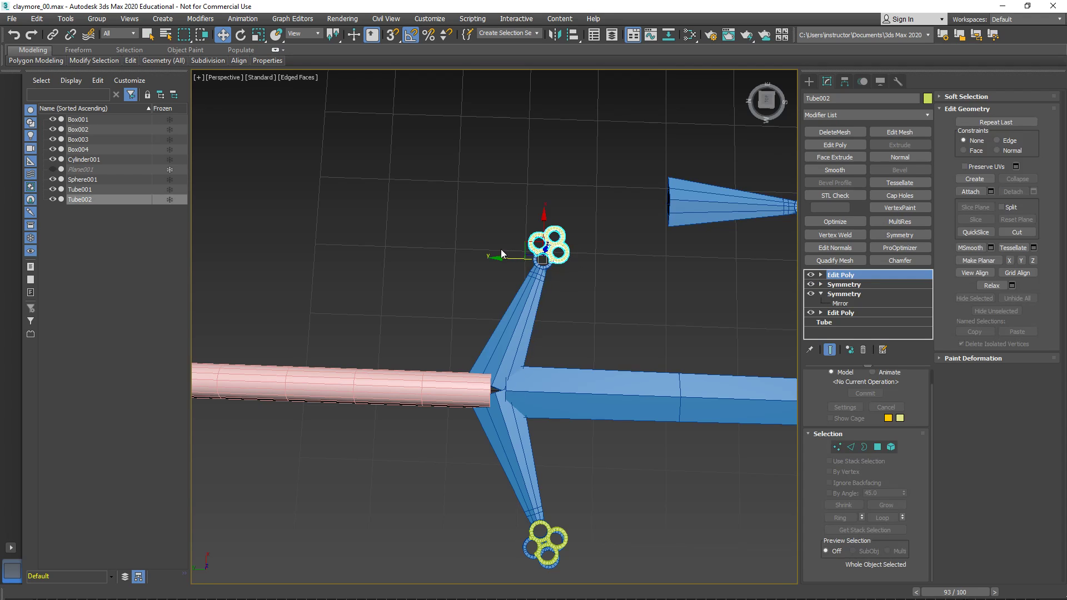
left_click_drag(502, 258, 579, 276, "shift")
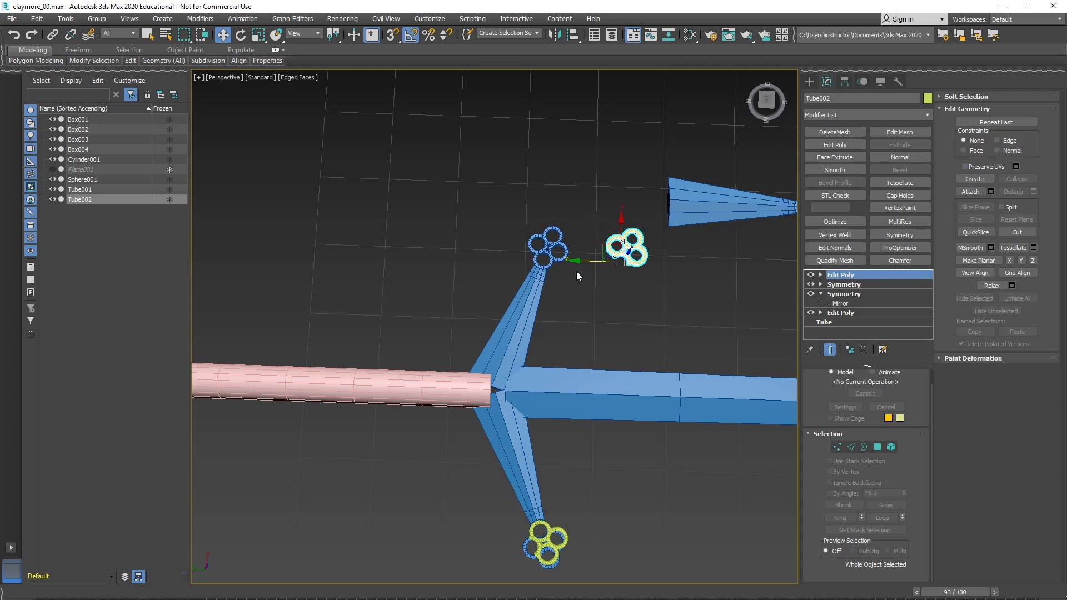
key("Delete")
left_click(546, 538)
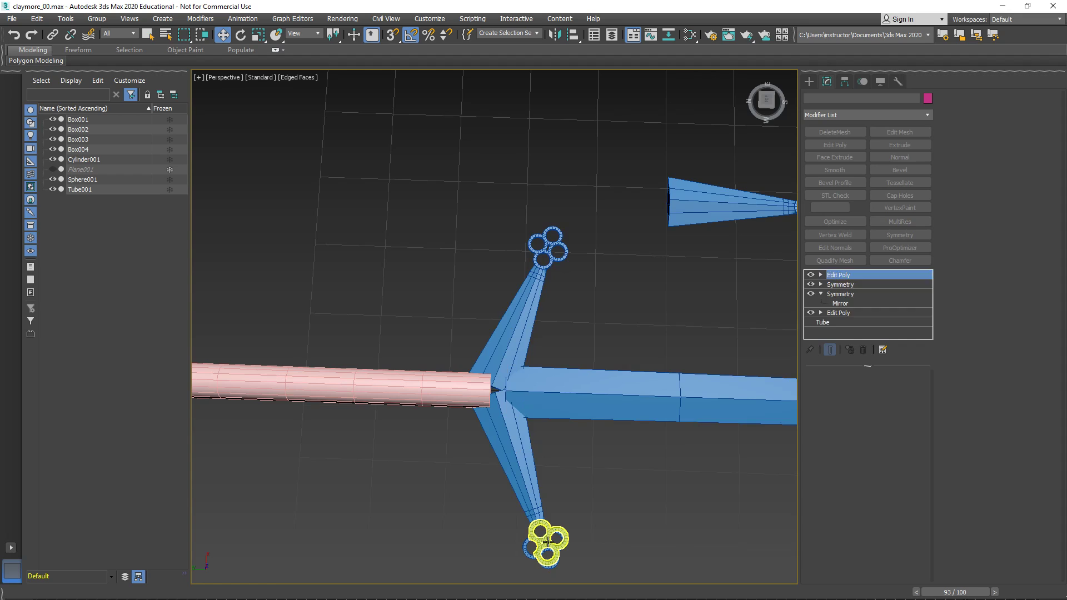
left_click_drag(508, 547, 617, 522, "shift")
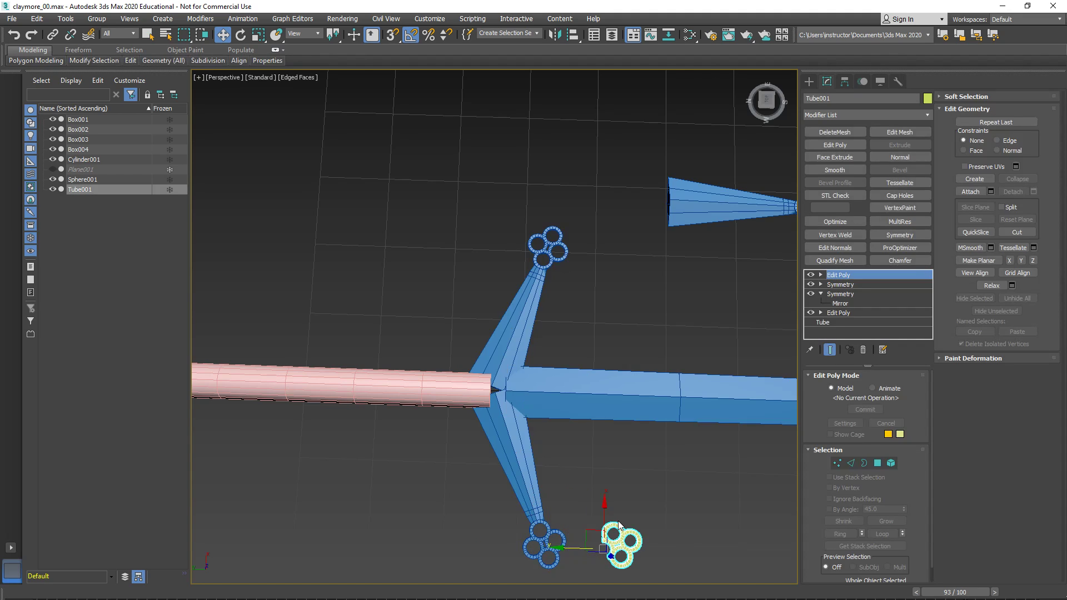
key("Delete")
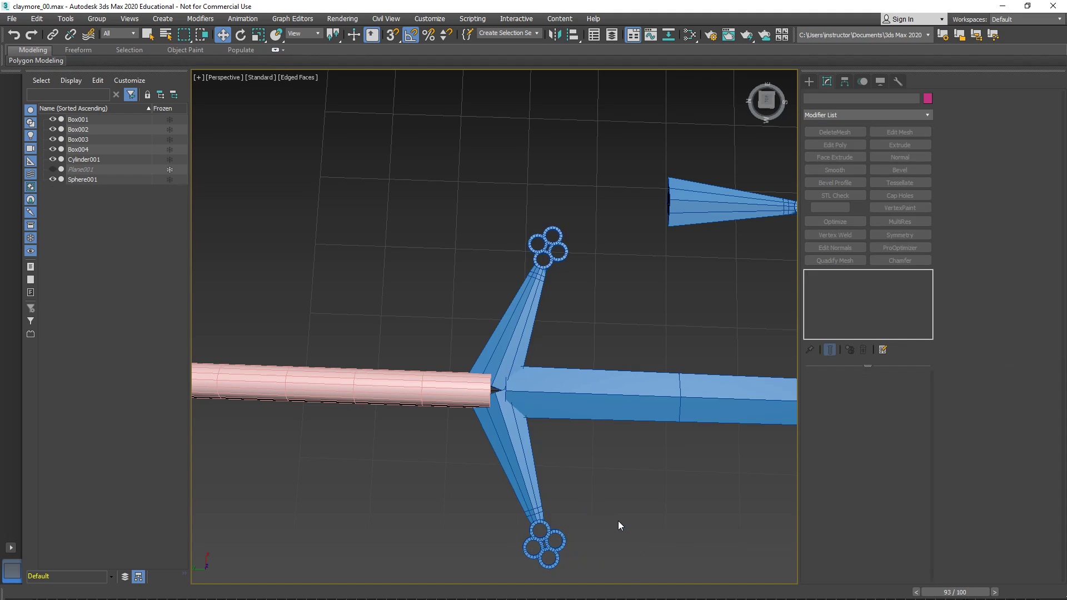
- Save the scene as the incremented version claymore_01
left_click(11, 19)
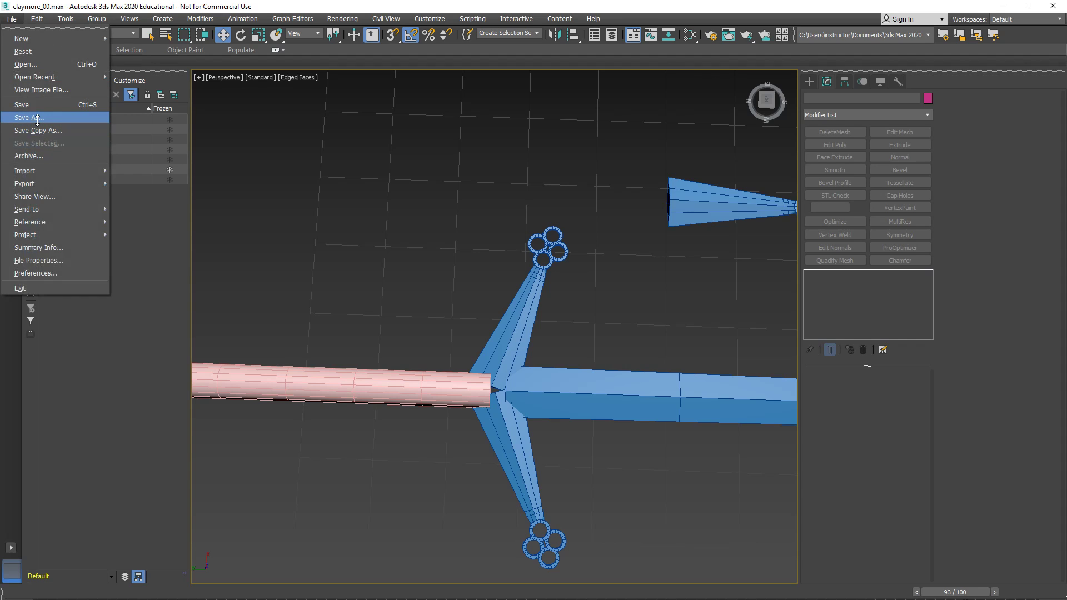
left_click(30, 117)
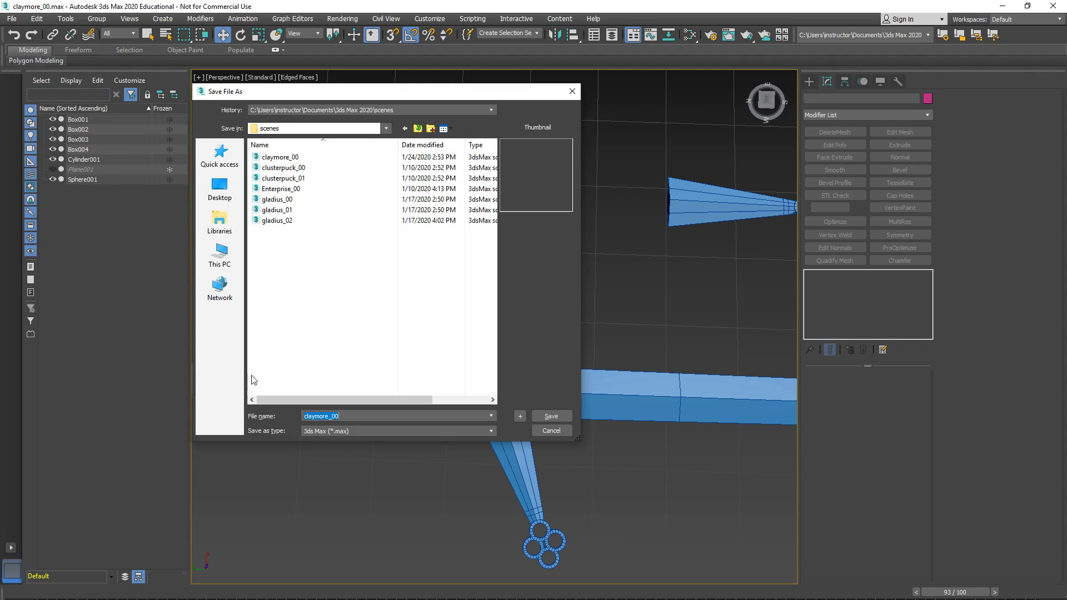
left_click(520, 416)
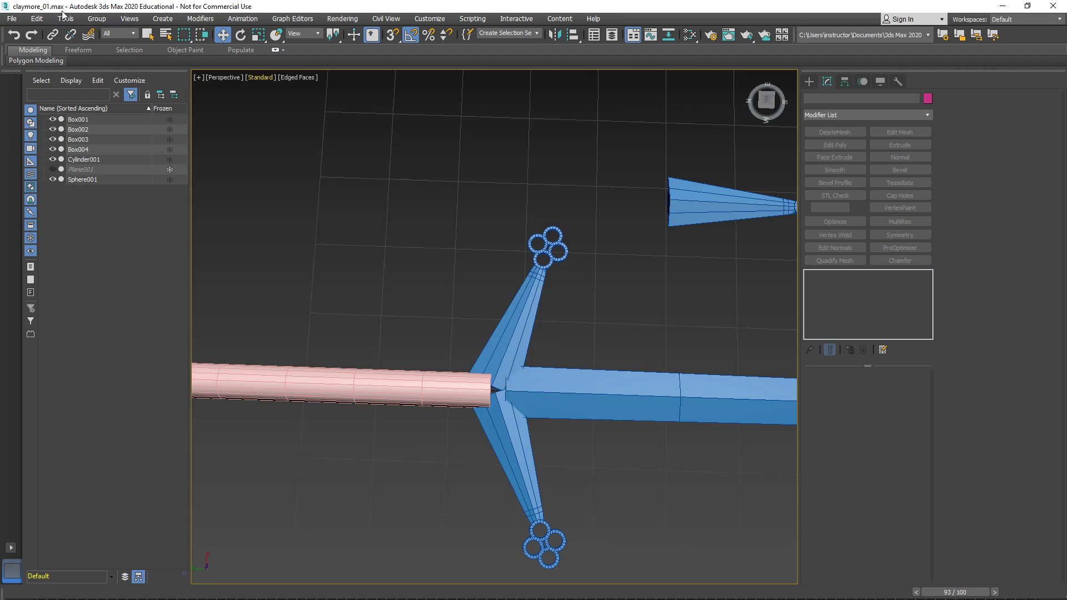
- Select the grip Cylinder001 and the pommel Sphere001 together
scroll(414, 286, "down", 5)
left_click(532, 265)
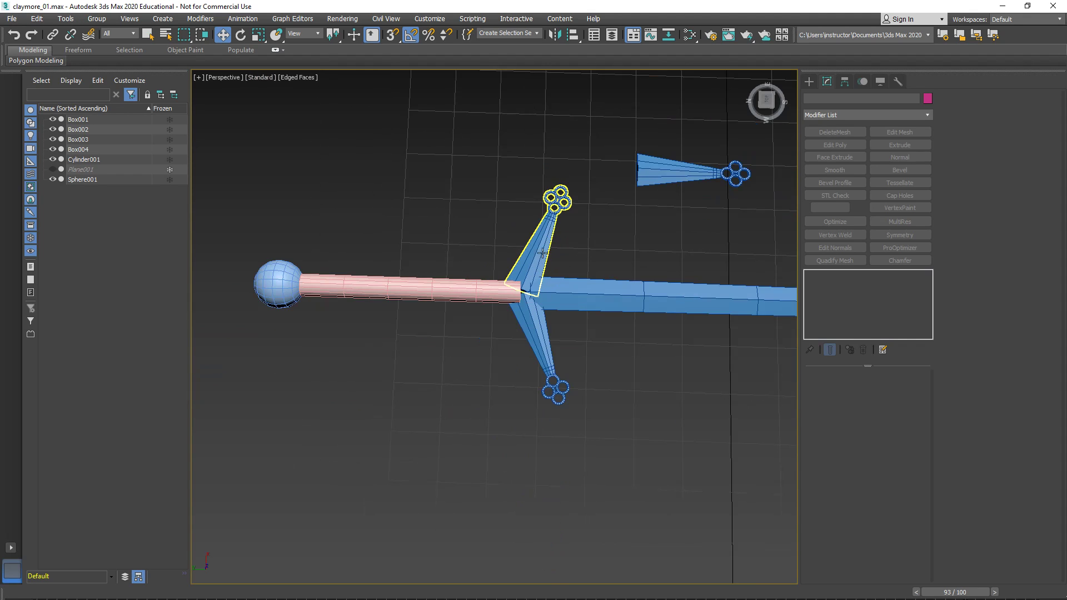
left_click(564, 298)
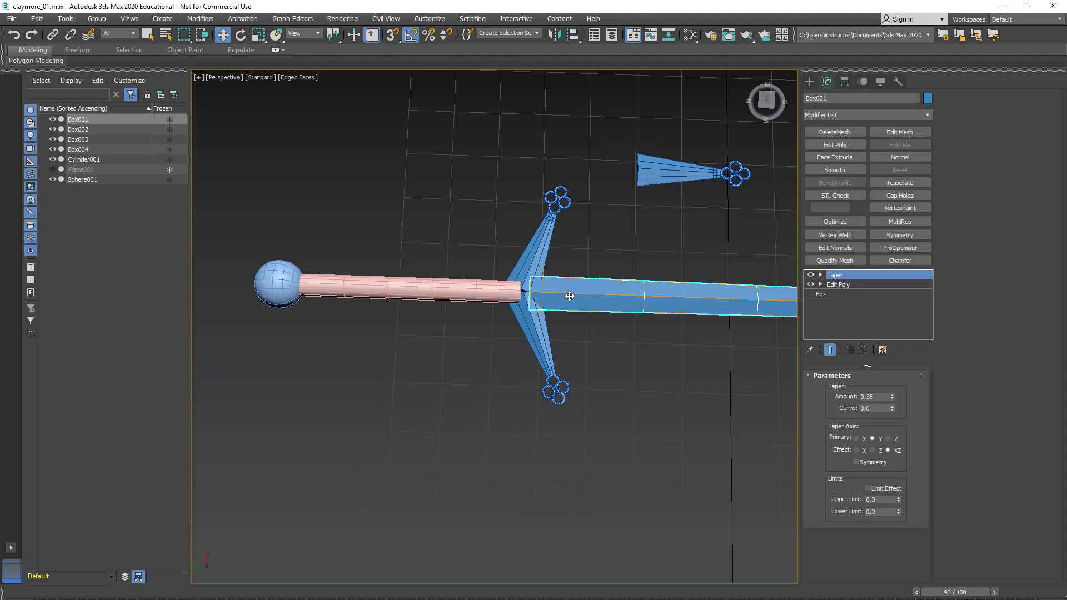
left_click(480, 288)
left_click_drag(236, 227, 306, 369, "ctrl")
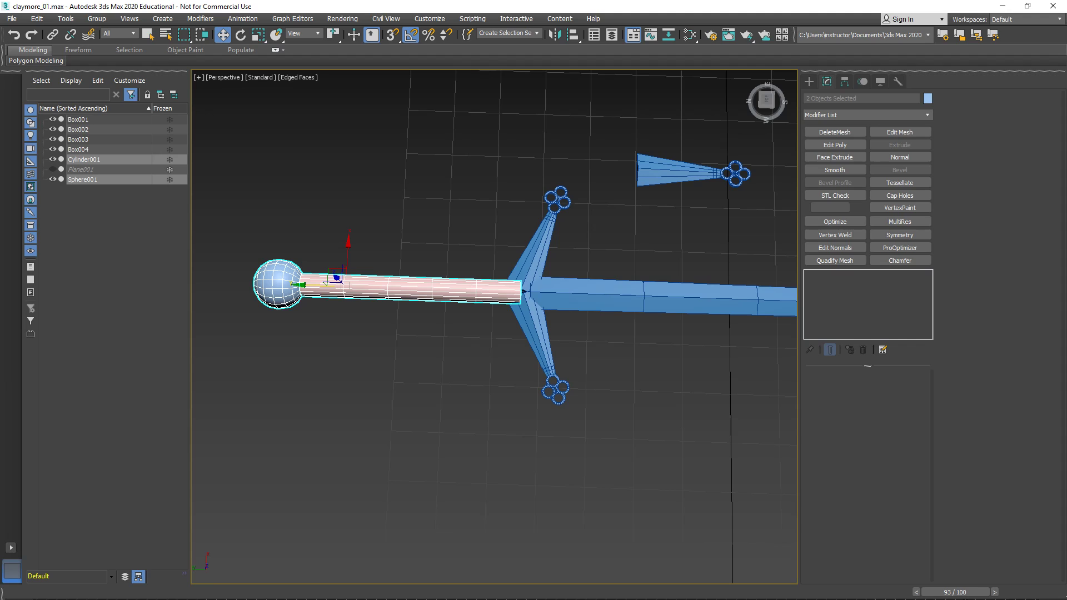